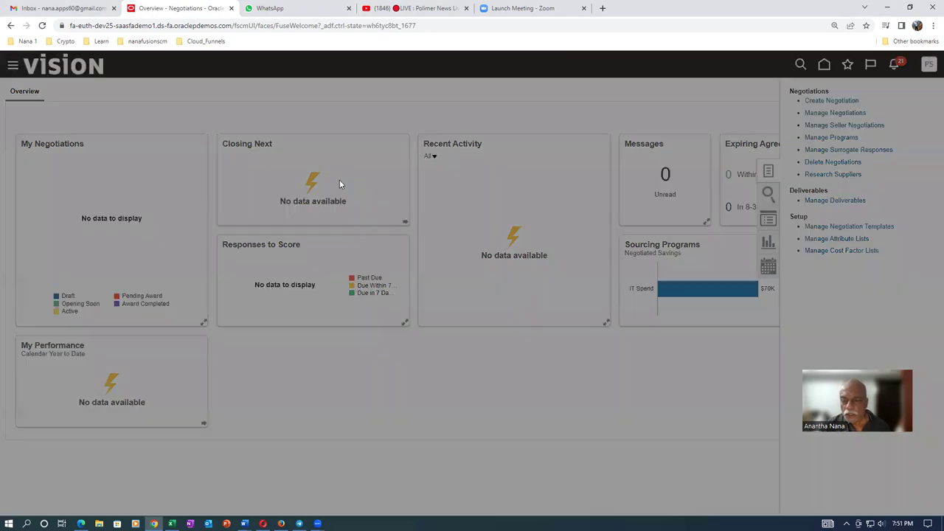
- Set the new negotiation's type to RFQ and its style to Two Stage Negotiation
left_click(460, 256)
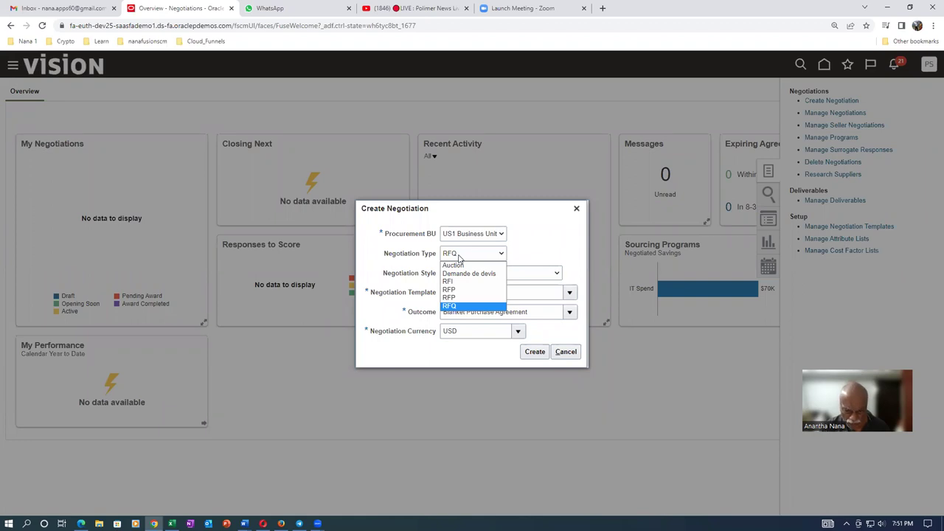
left_click(464, 306)
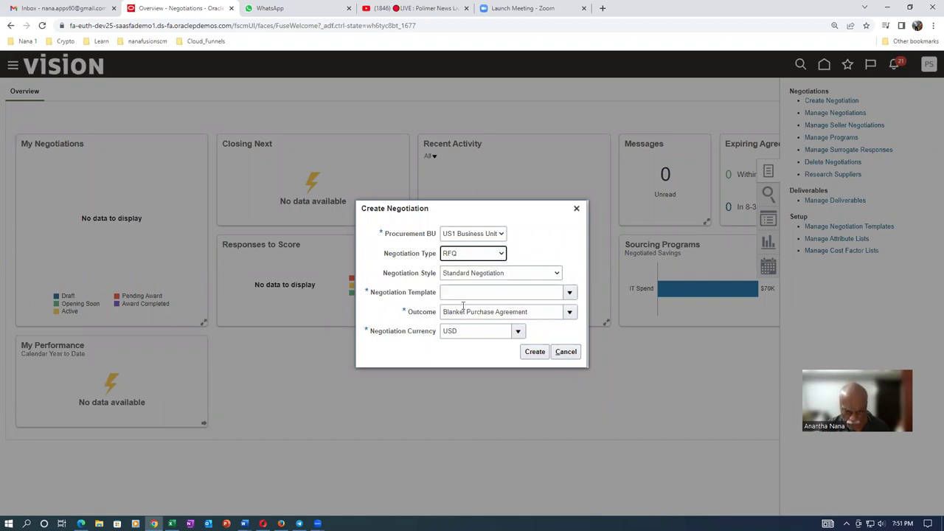
left_click(489, 274)
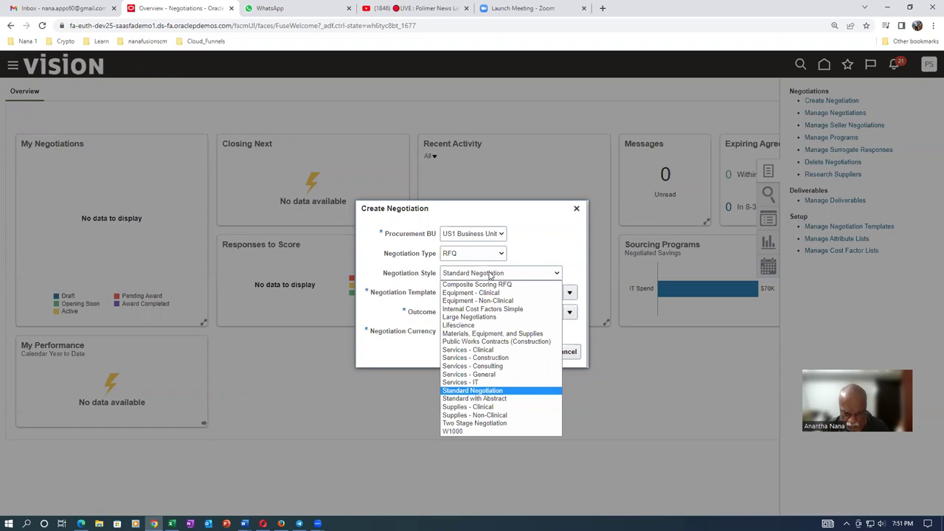
left_click(474, 423)
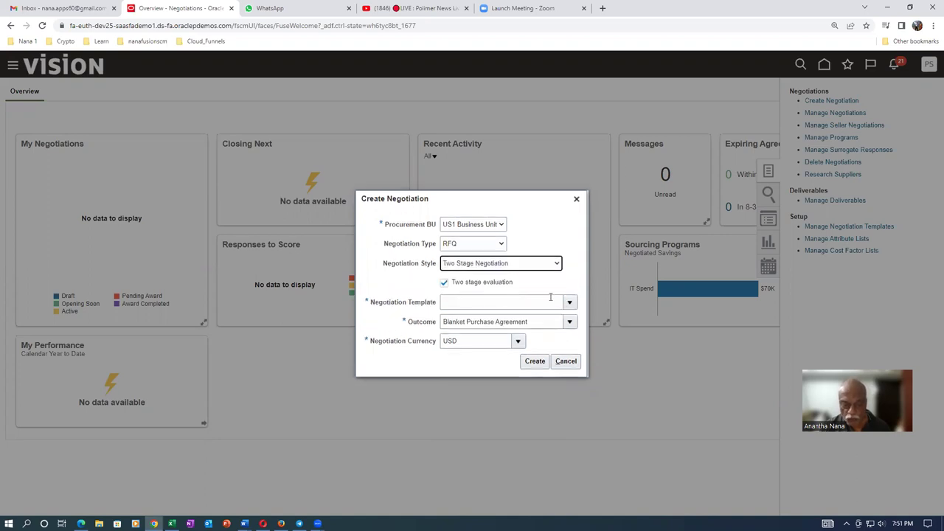
left_click(461, 304)
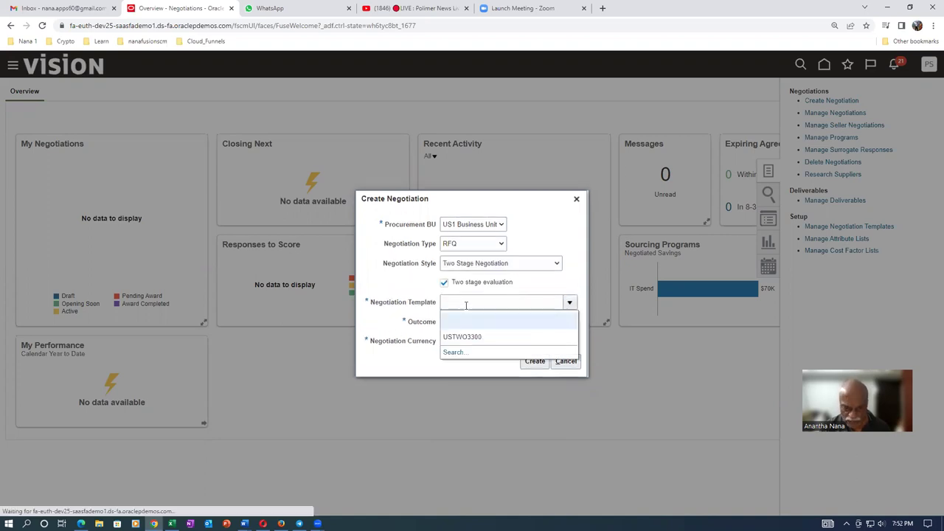
left_click(393, 290)
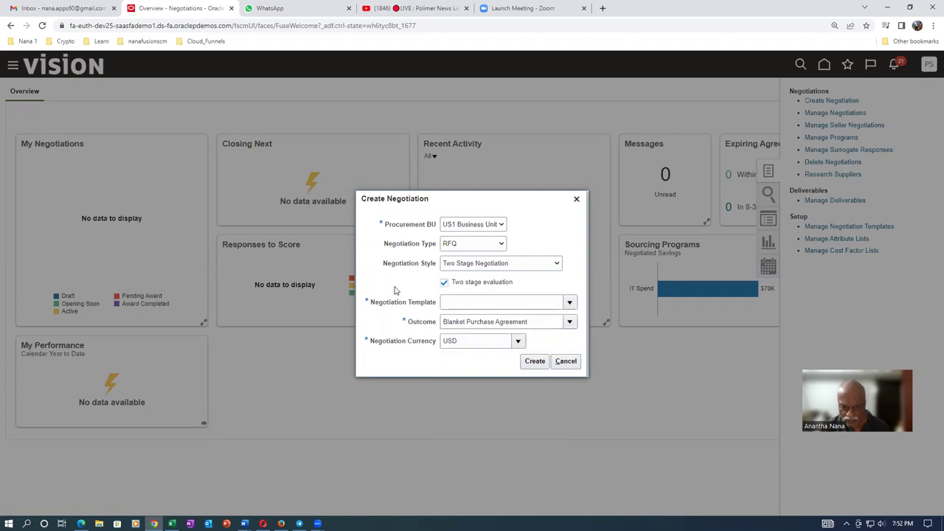
- Set the negotiation's outcome to Purchase Order
left_click(570, 322)
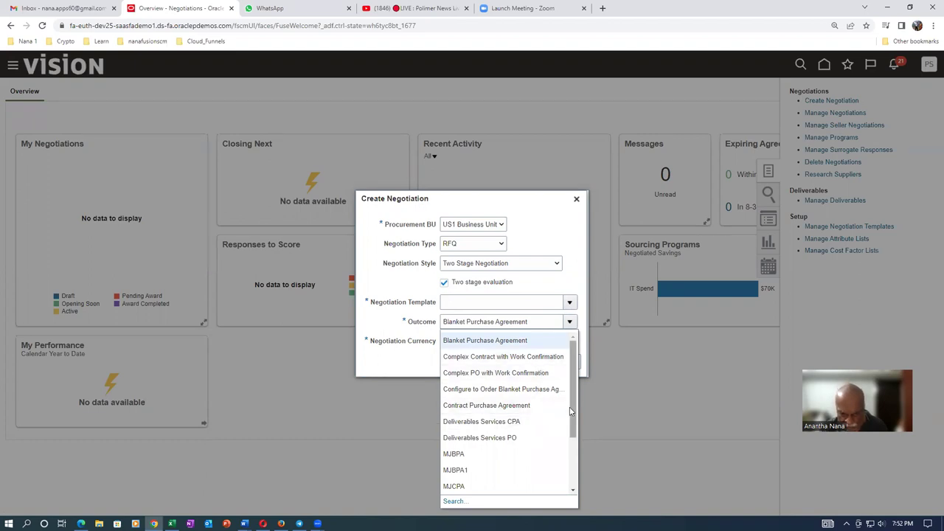
scroll(570, 411, "down", 1)
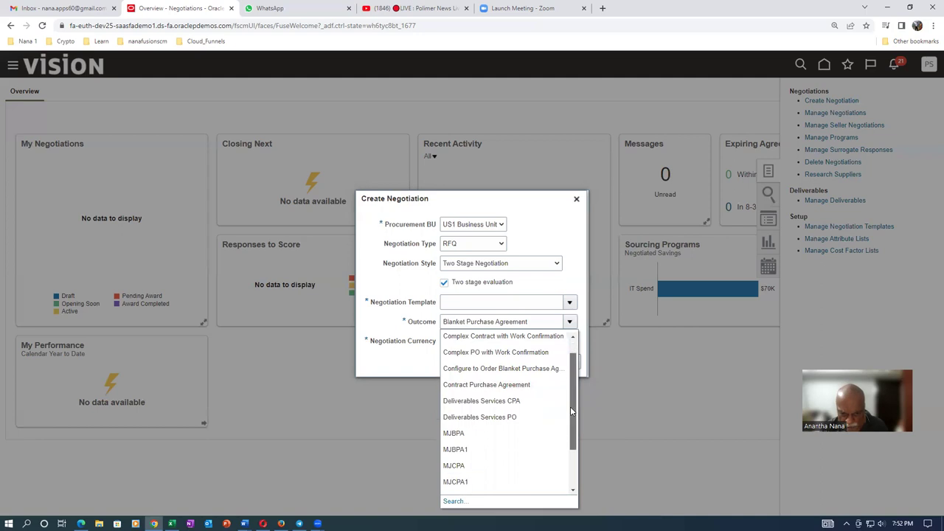
scroll(570, 411, "down", 3)
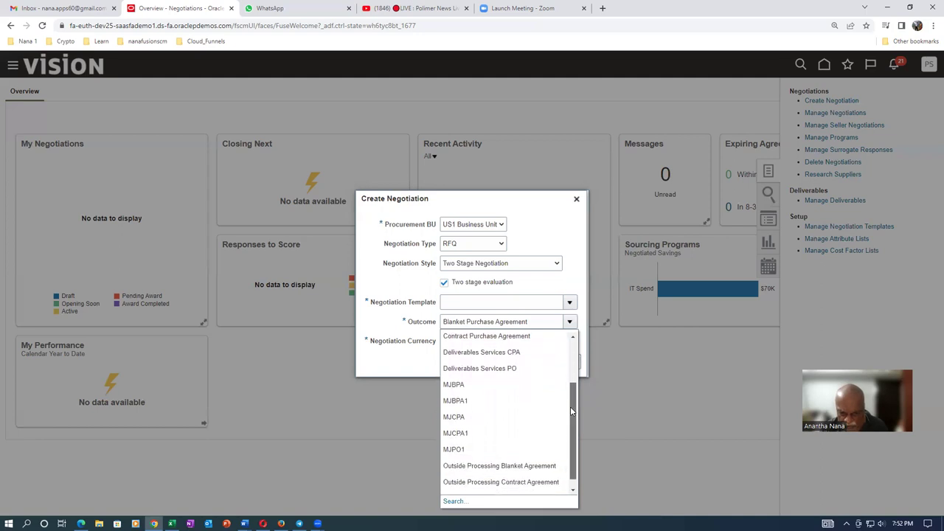
scroll(570, 411, "down", 1)
left_click(533, 486)
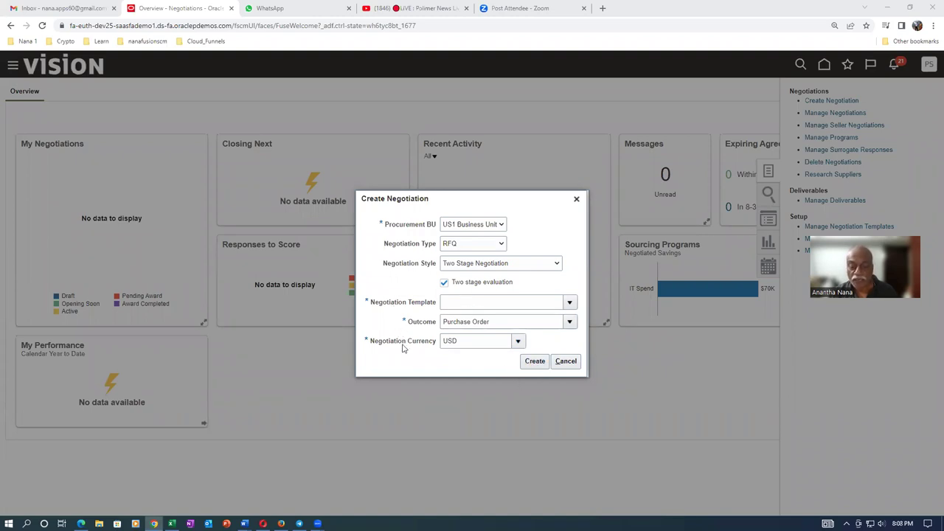
- Choose the USTWO3300 negotiation template and create the negotiation
left_click(538, 365)
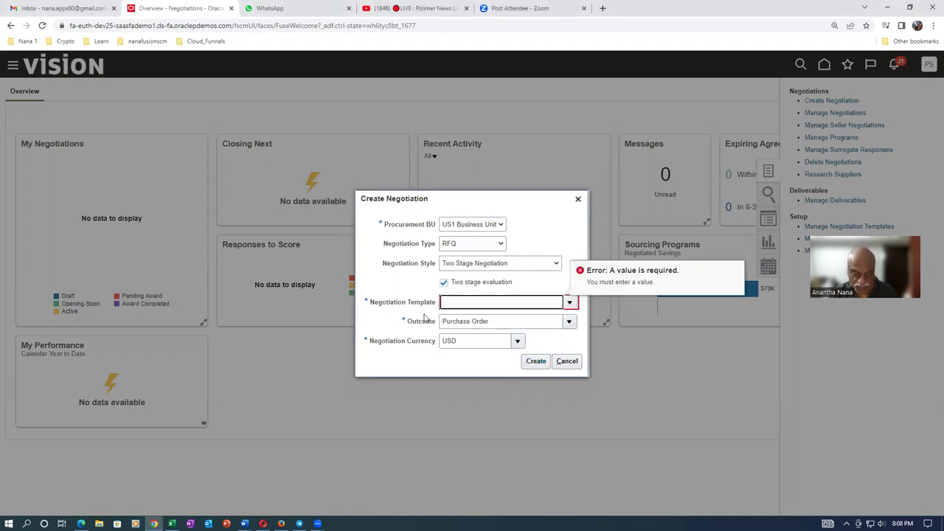
left_click(568, 302)
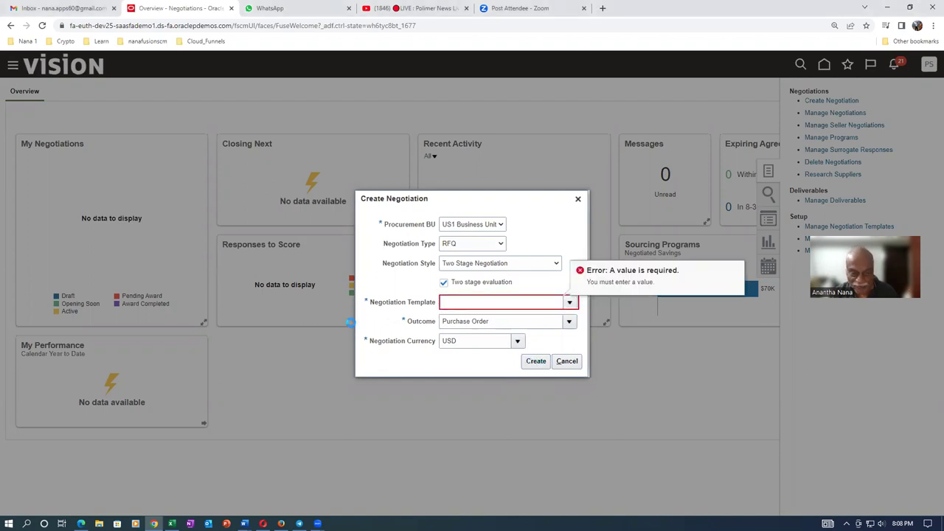
left_click(475, 337)
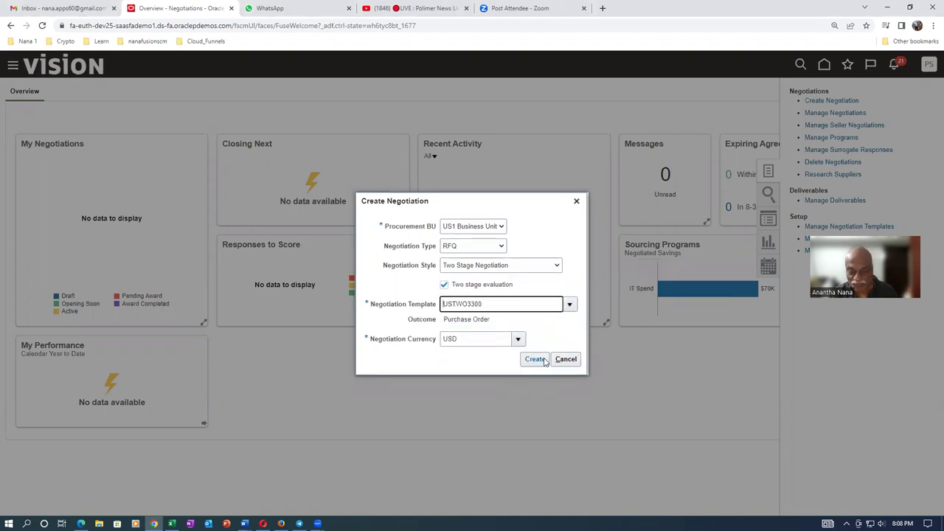
left_click(535, 359)
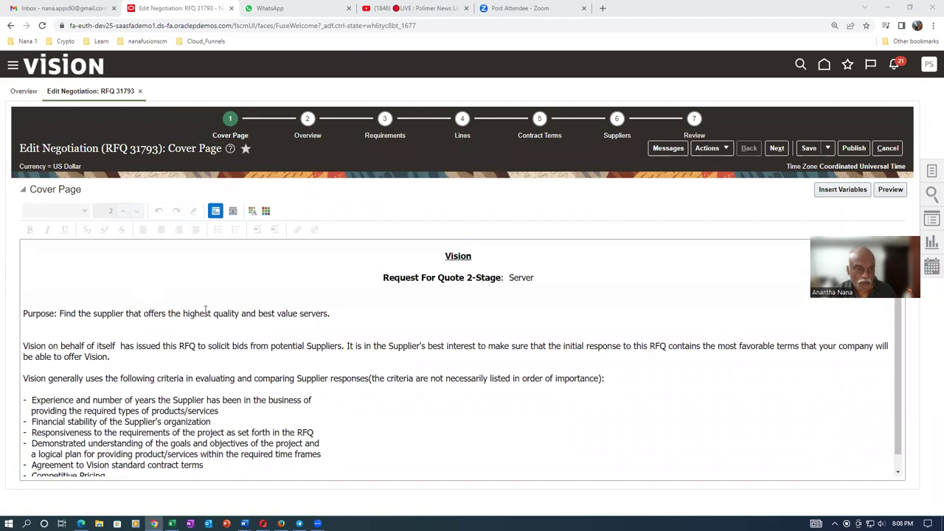
- Go to the negotiation's Overview stage and enter the title "a01 2 stage RFQ"
left_click(312, 136)
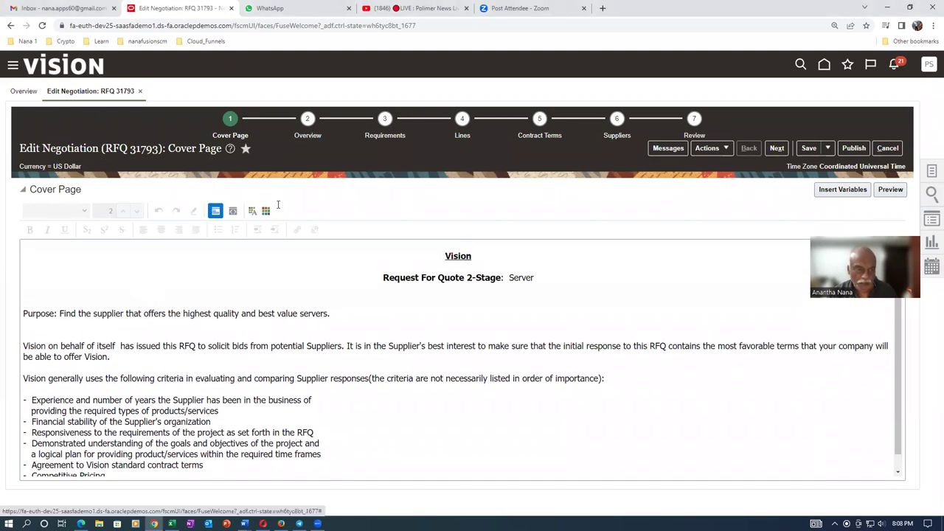
left_click(242, 200)
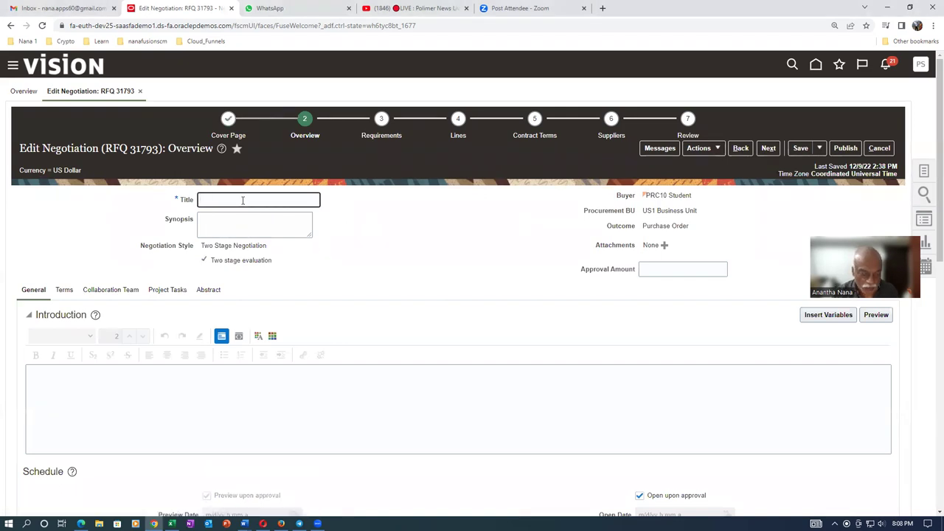
type("a01 2 stage ")
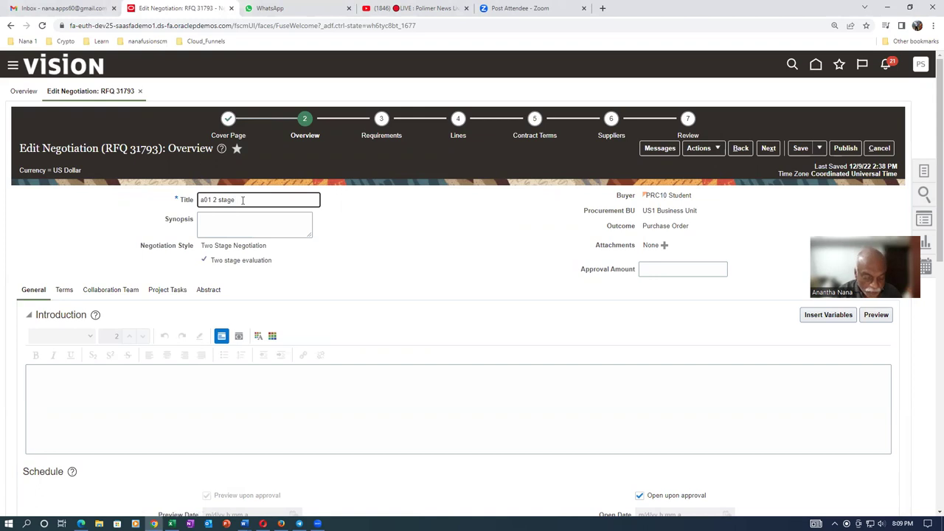
type("RFQ")
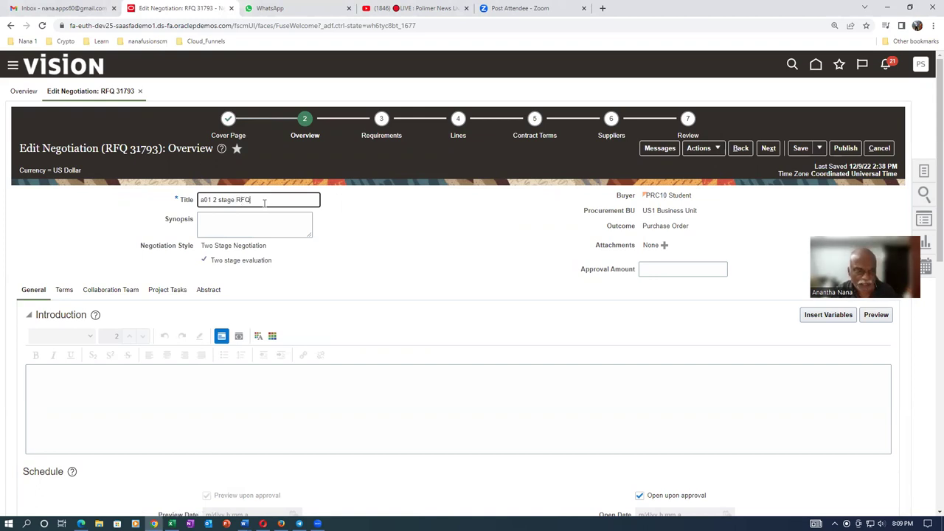
- Set the fixed close date to 12/15/22 2:38 PM and enable team scoring for the requirements
scroll(379, 263, "down", 3)
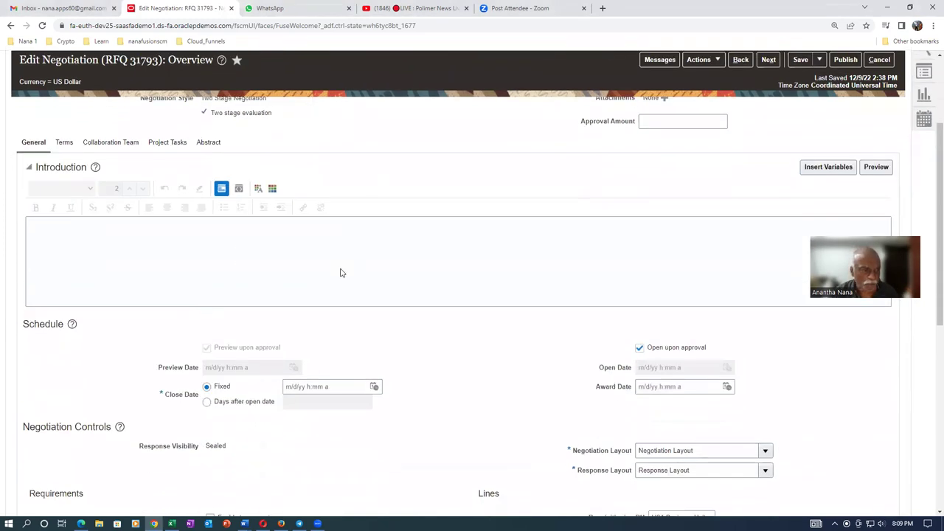
scroll(333, 273, "down", 2)
left_click(373, 289)
left_click(466, 391)
left_click(486, 477)
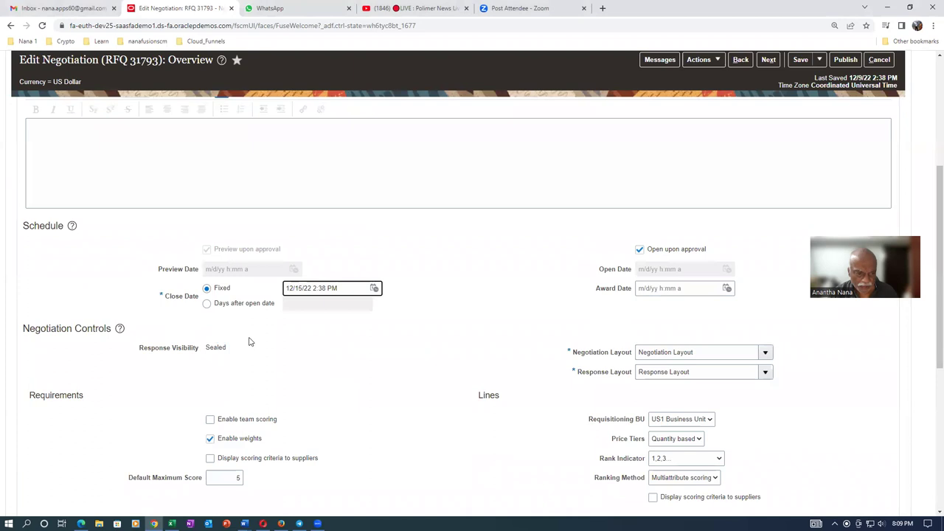
scroll(251, 341, "down", 2)
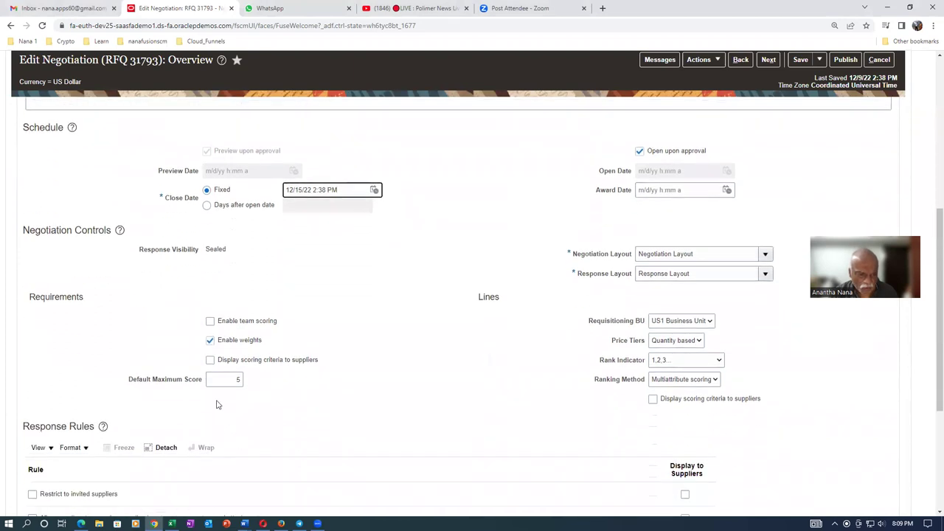
left_click(210, 320)
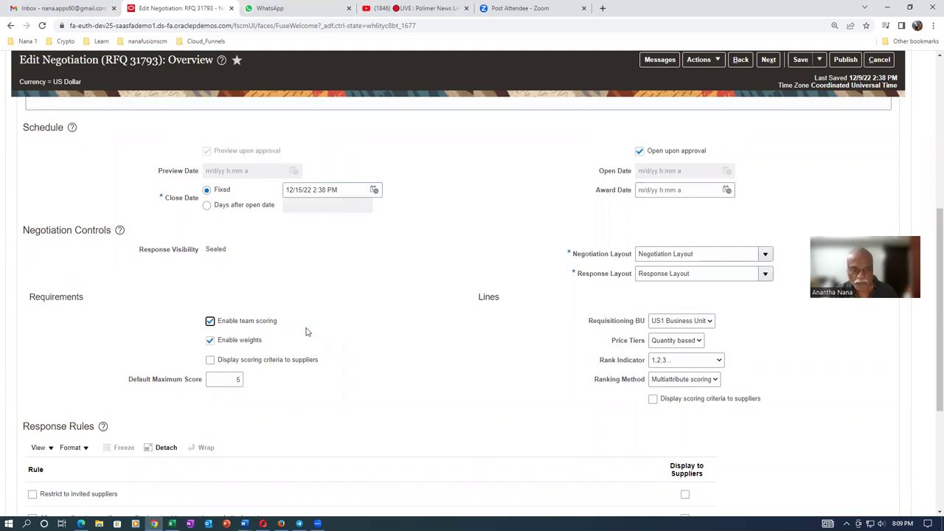
- Review the negotiation's line controls, response rules and business terms
scroll(302, 336, "down", 1)
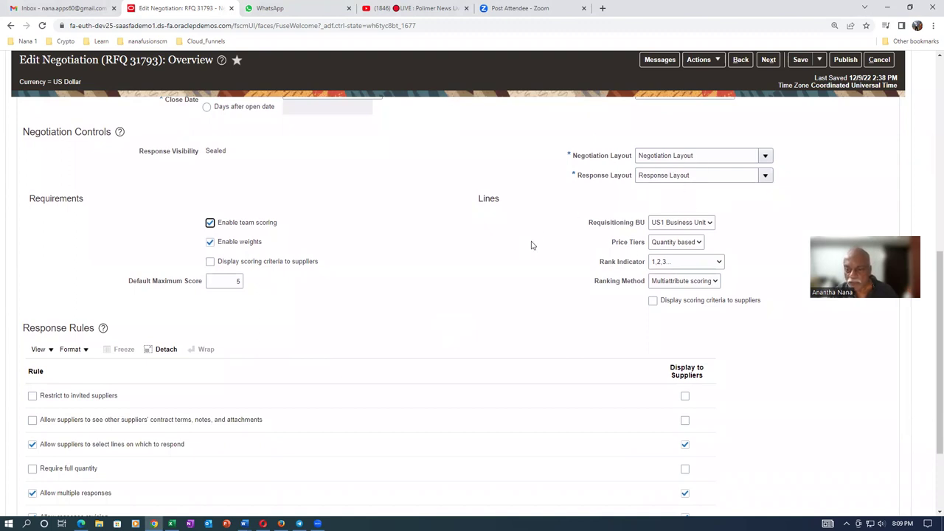
scroll(400, 348, "down", 1)
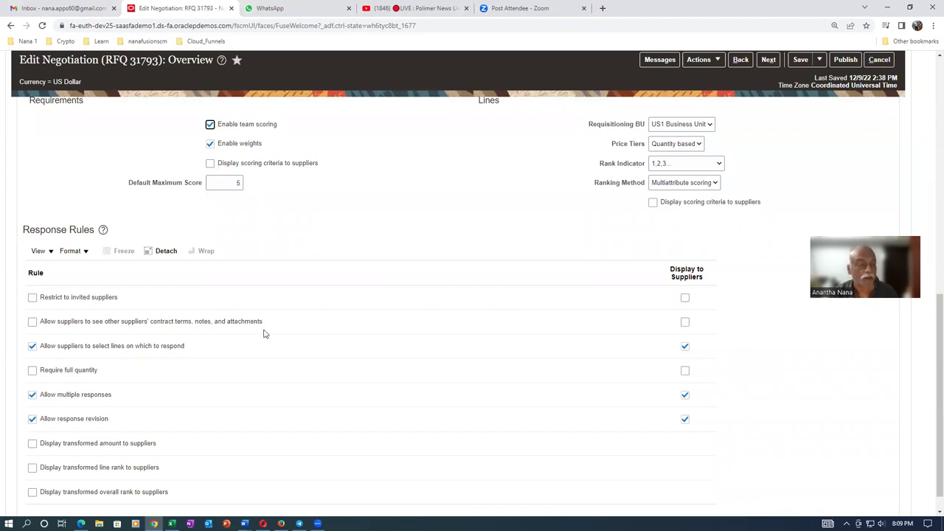
scroll(85, 350, "down", 1)
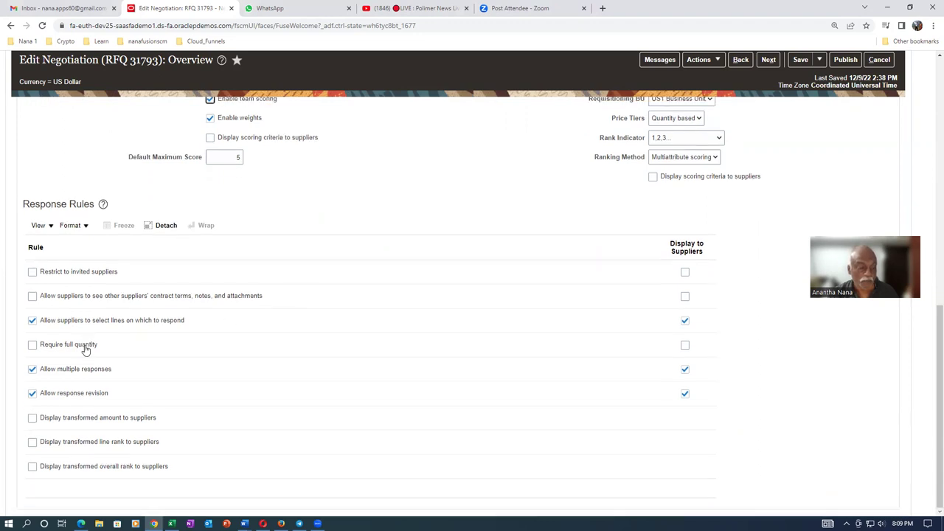
scroll(312, 315, "up", 3)
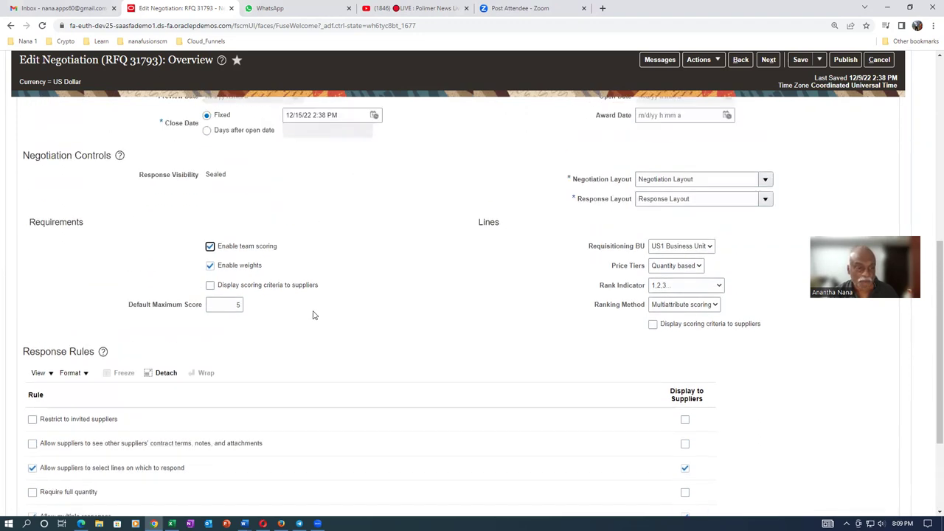
scroll(312, 315, "up", 3)
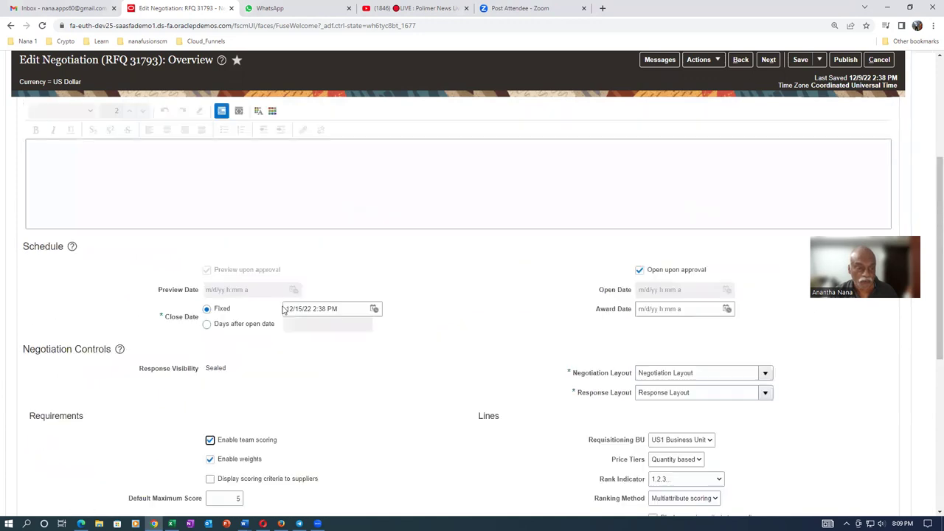
scroll(284, 306, "up", 3)
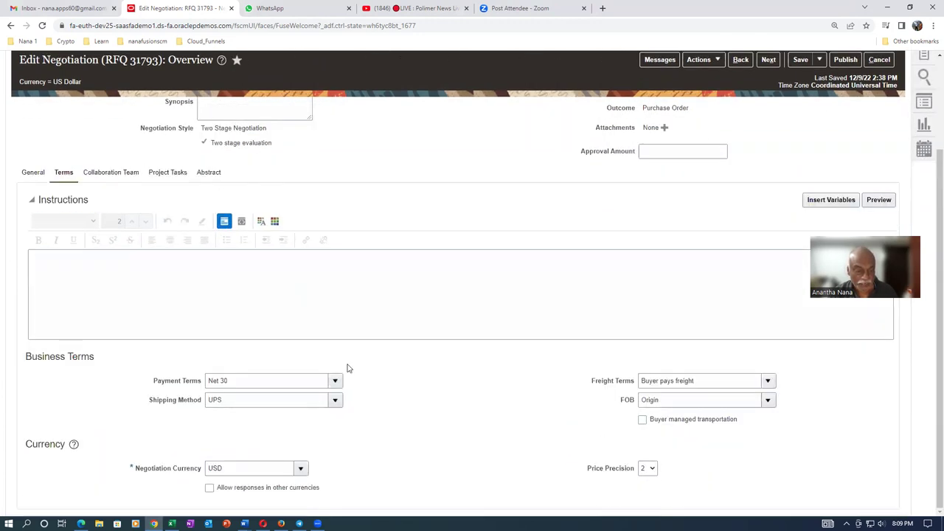
- Remove the Vice President from the negotiation's collaboration team
left_click(129, 176)
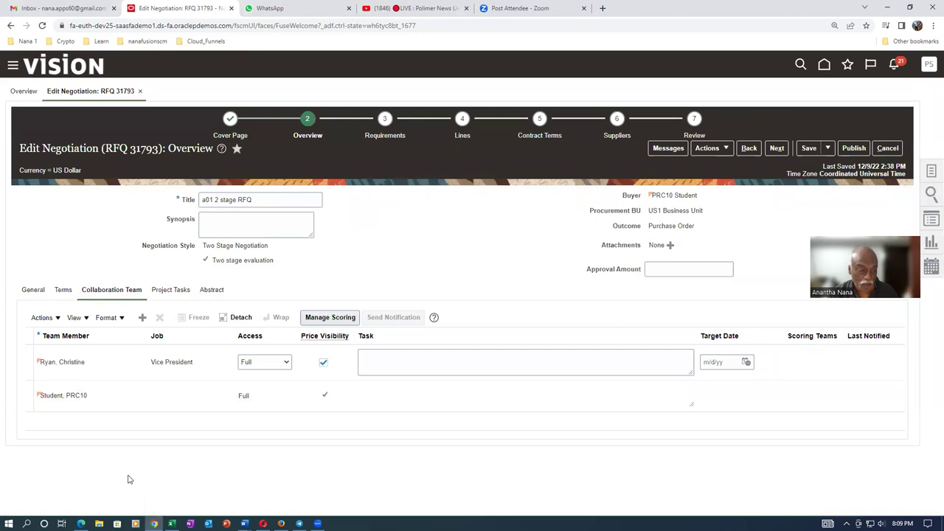
left_click(115, 364)
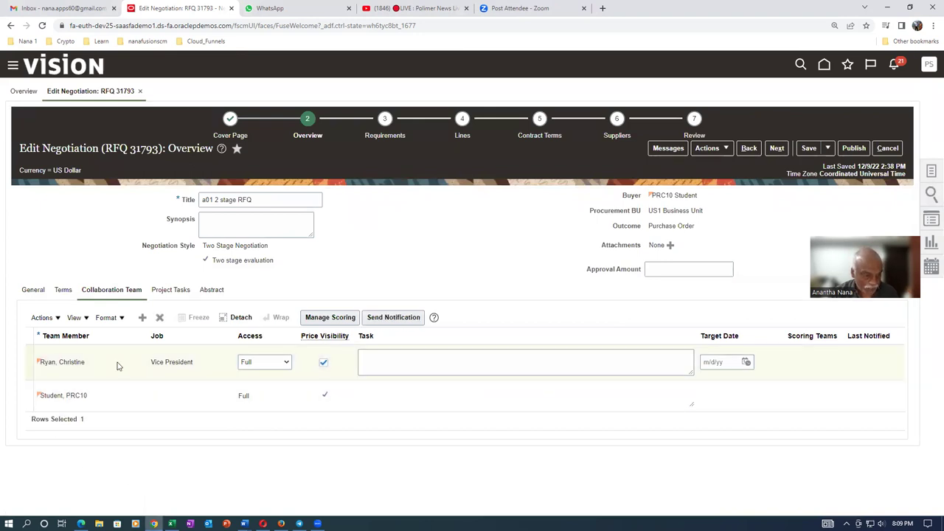
left_click(162, 319)
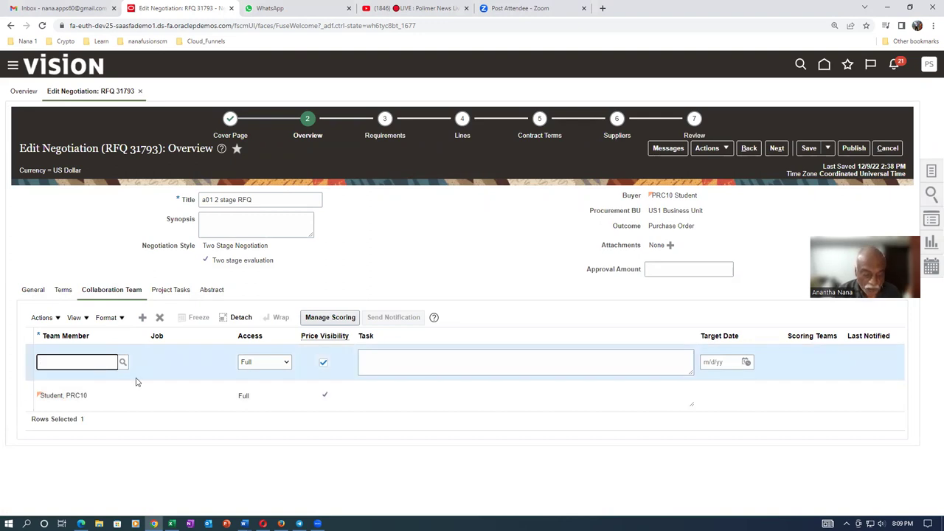
- Add the Procurement Manager as a collaboration team member with Scoring only access
type(", cal")
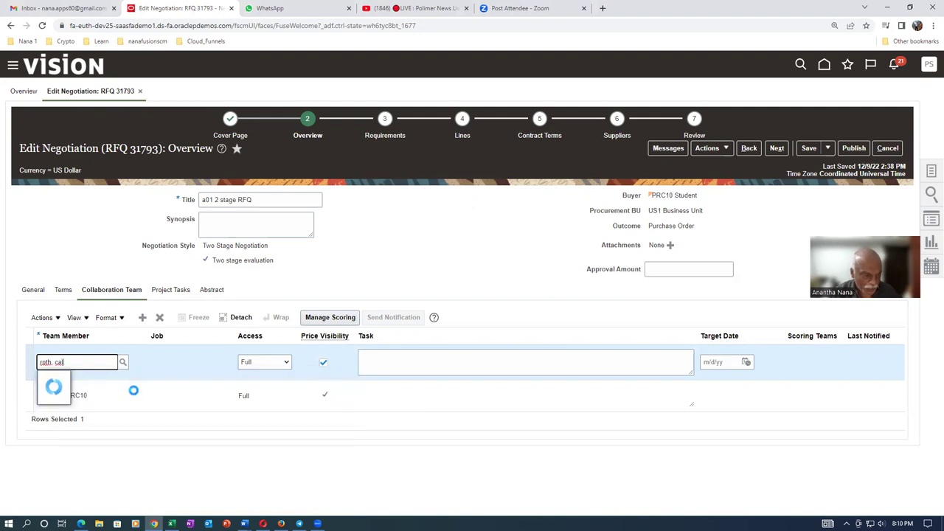
left_click(121, 379)
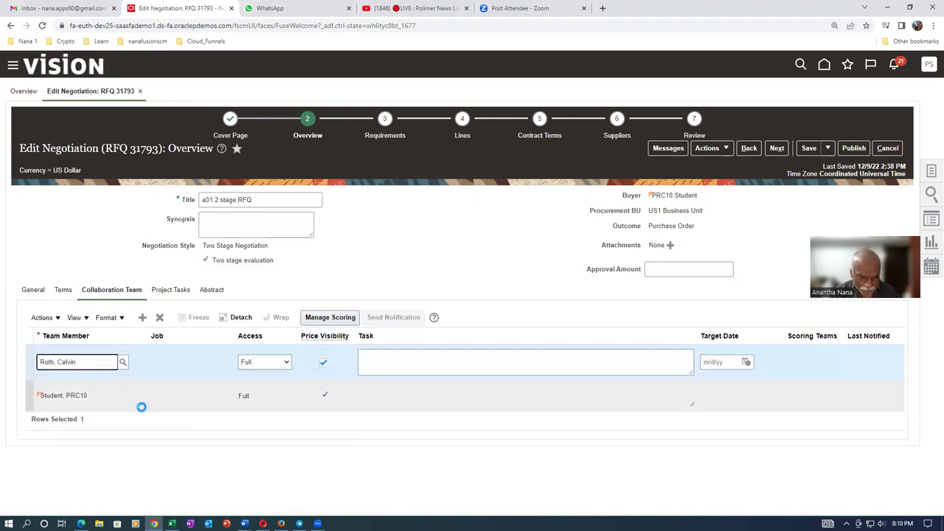
left_click(258, 364)
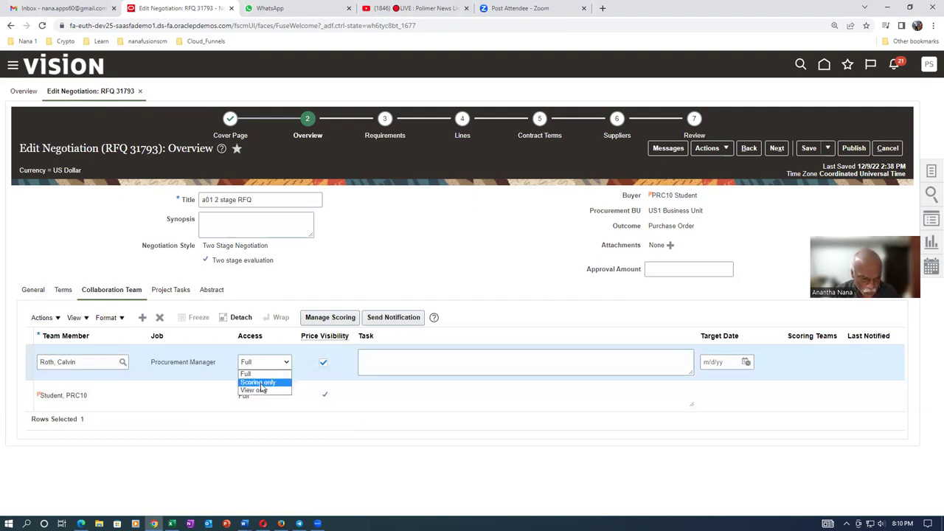
left_click(258, 382)
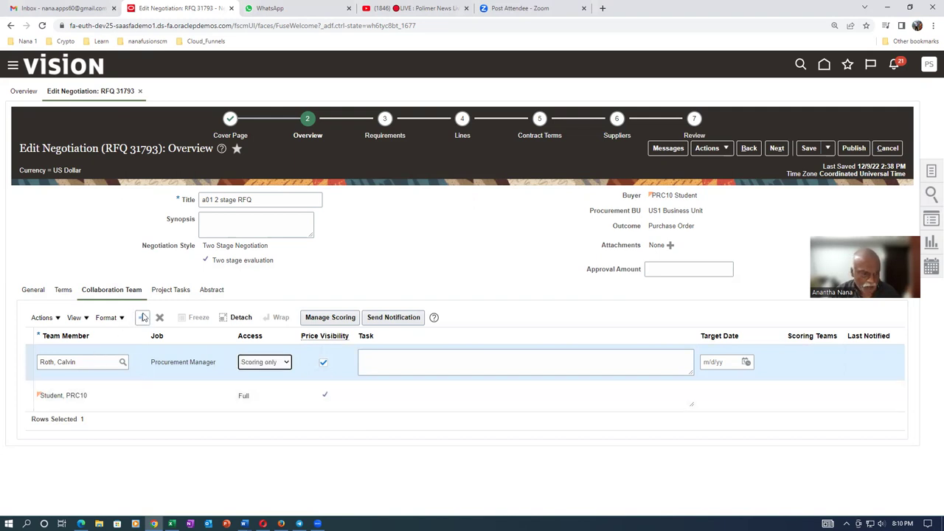
- Add the Finance US Administrator as another member of the negotiation's collaboration team
left_click(114, 461)
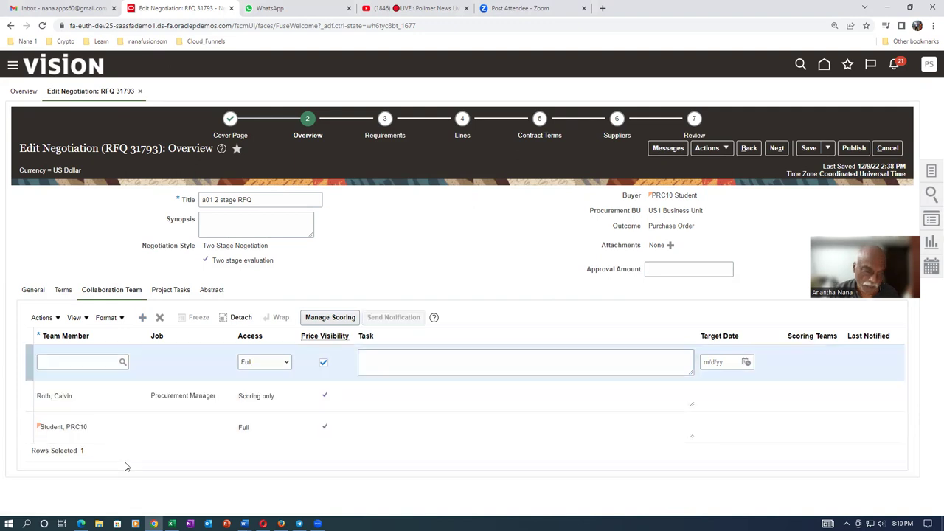
left_click(76, 361)
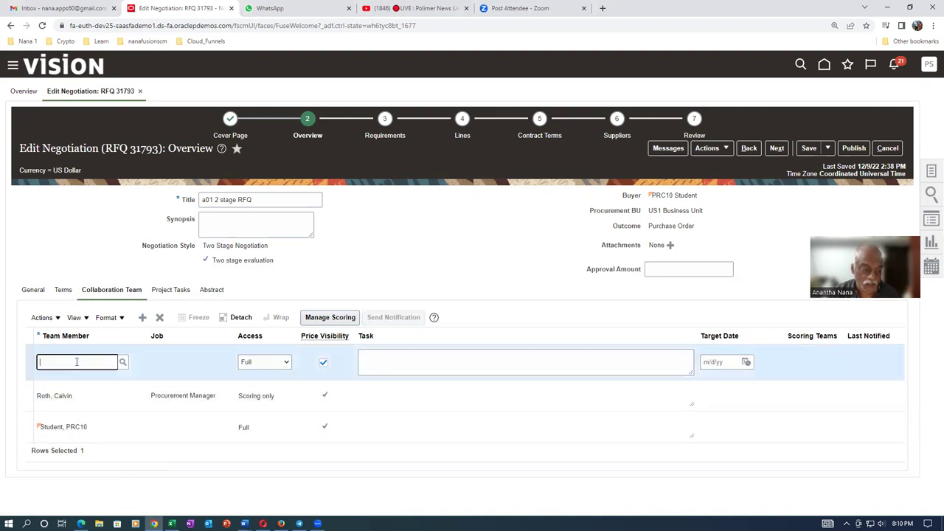
type("brown casey")
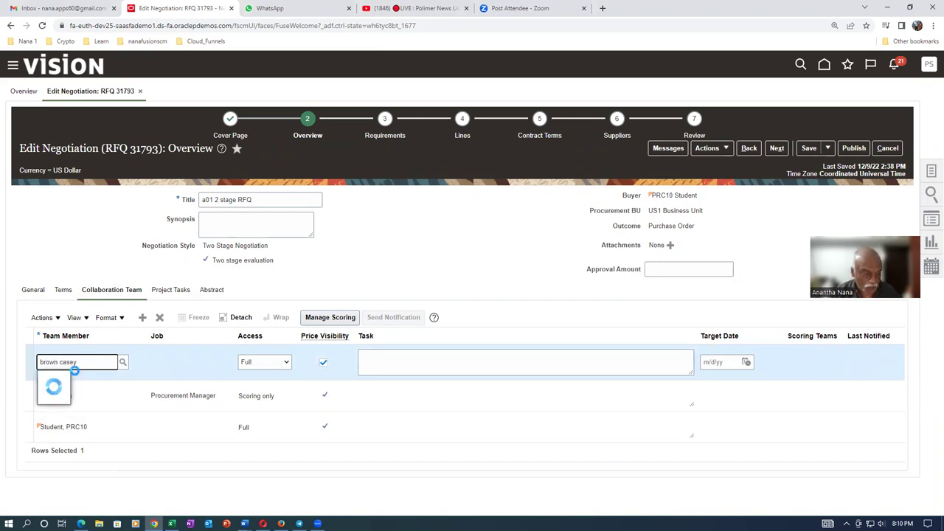
double_click(74, 366)
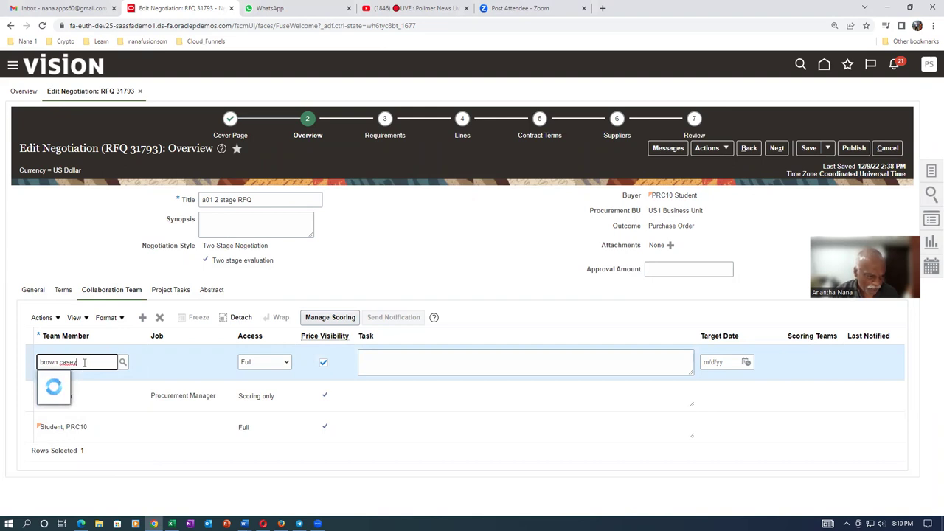
key("BackSpace")
key("BackSpace")
key("BackSpace")
key("BackSpace")
key("BackSpace")
key("BackSpace")
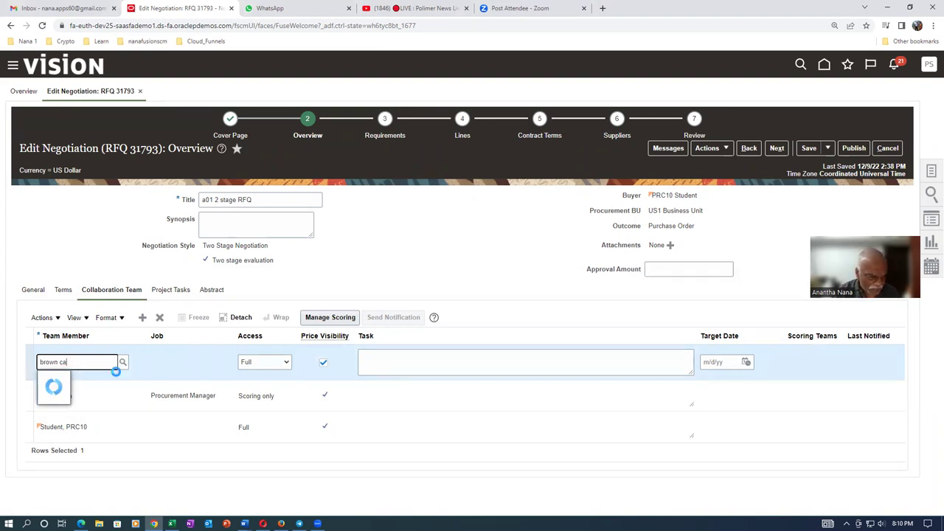
type(", cas")
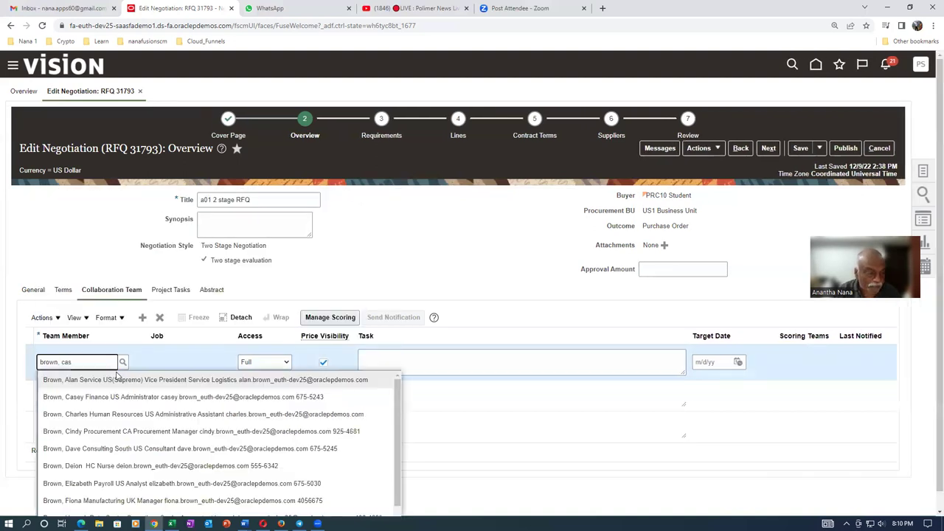
left_click(112, 383)
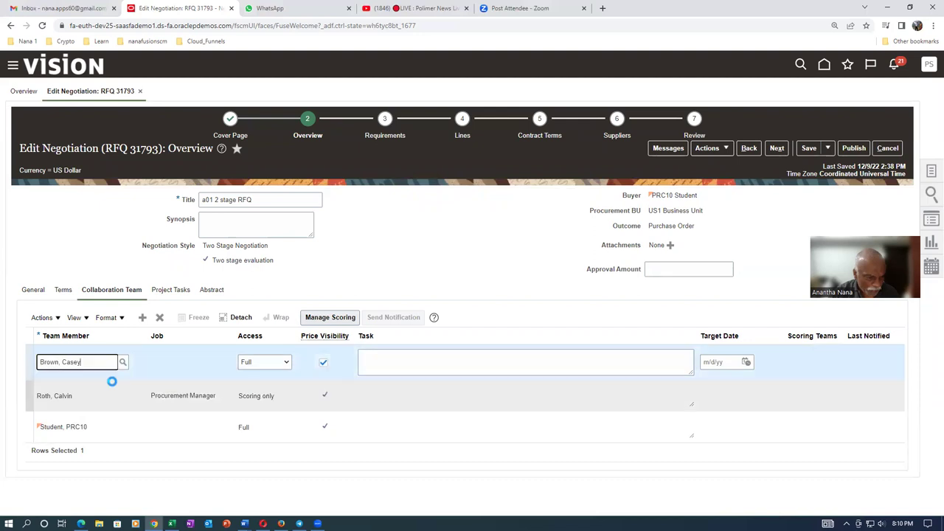
- Give the Administrator Scoring only access and save the negotiation
left_click(265, 363)
left_click(267, 382)
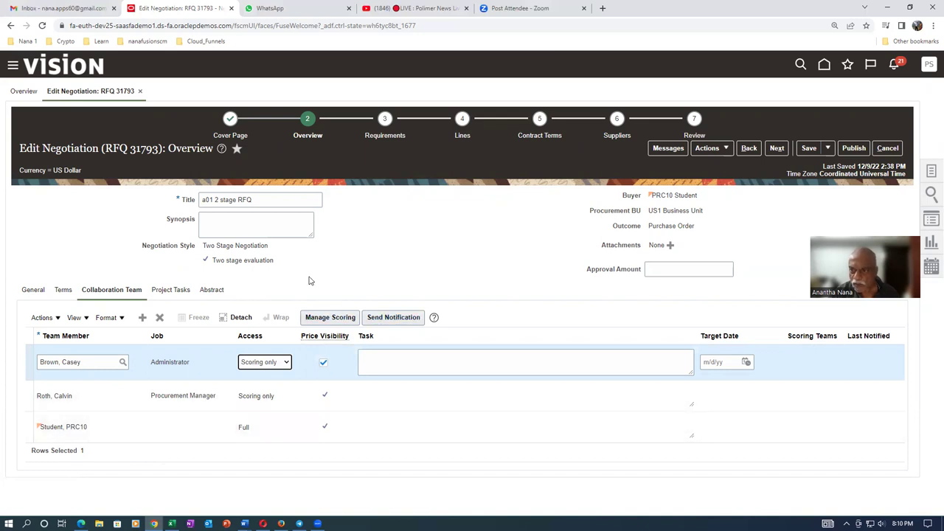
left_click(809, 148)
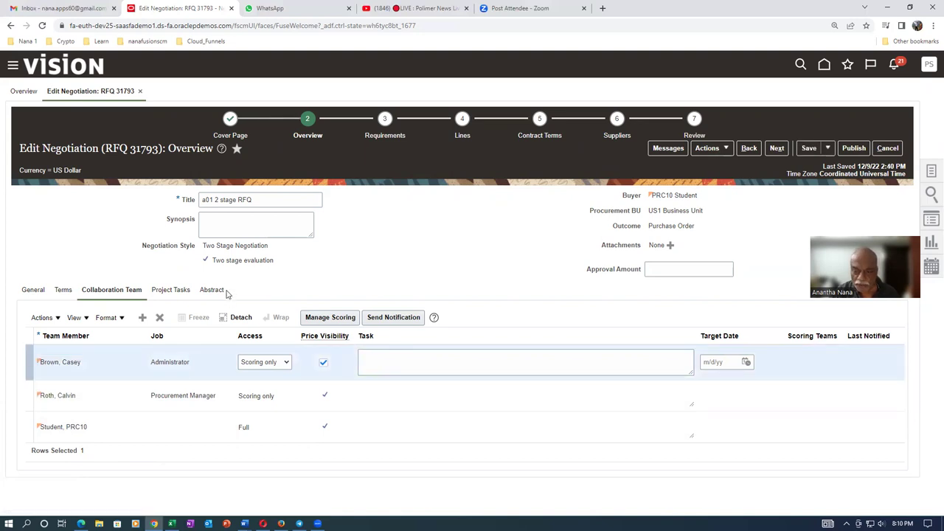
left_click(329, 321)
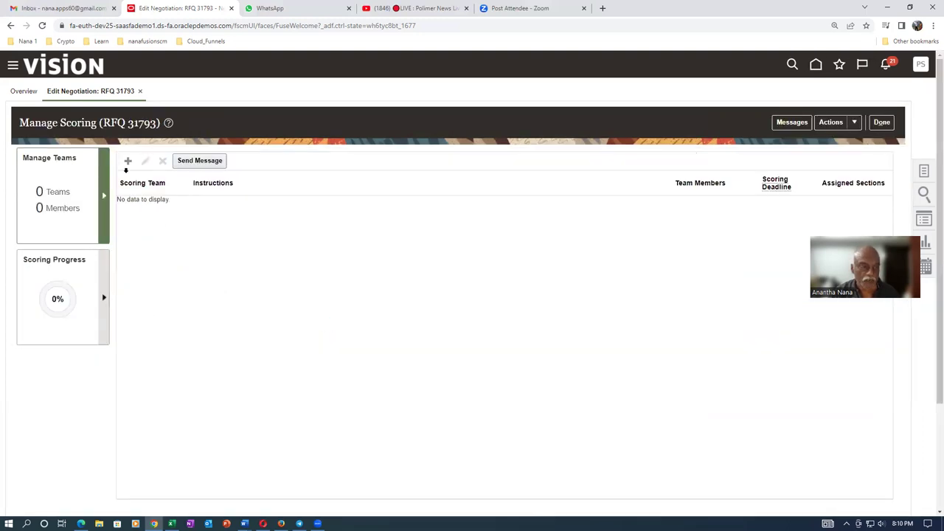
left_click(128, 161)
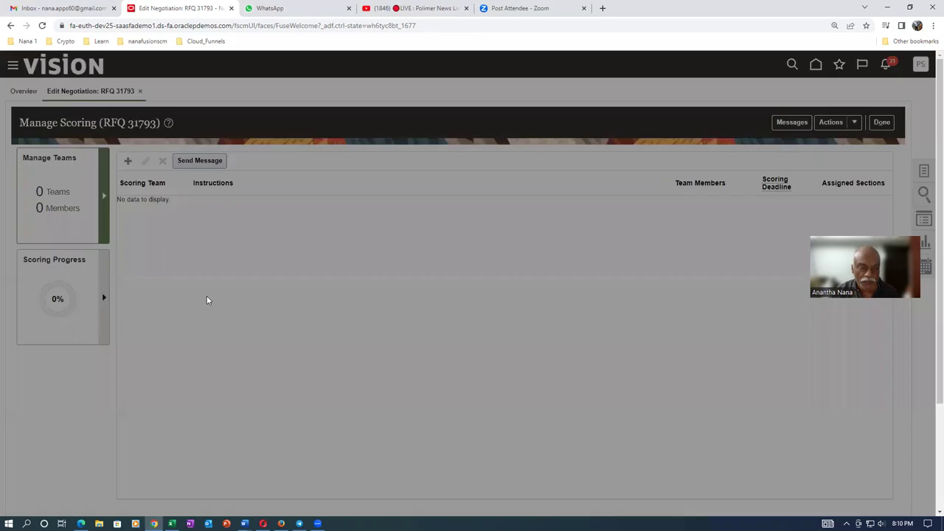
type("Tech Team")
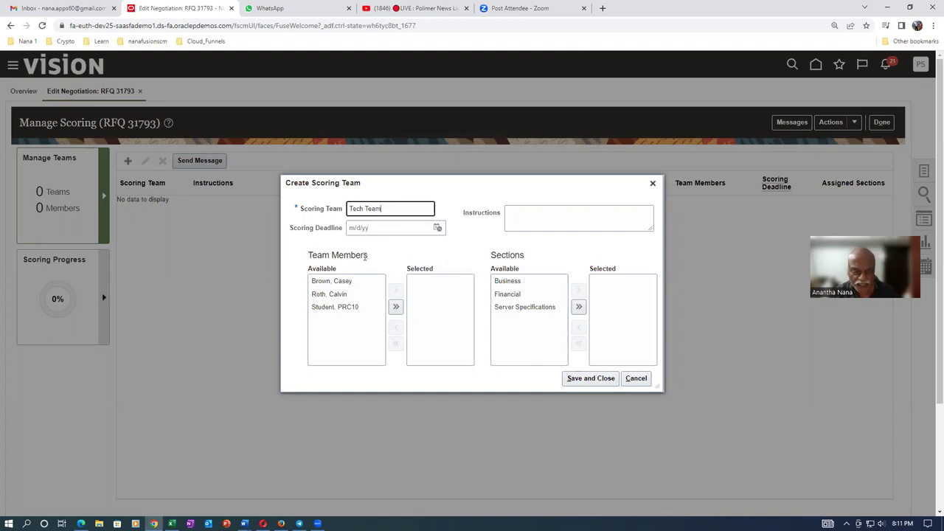
left_click(327, 295)
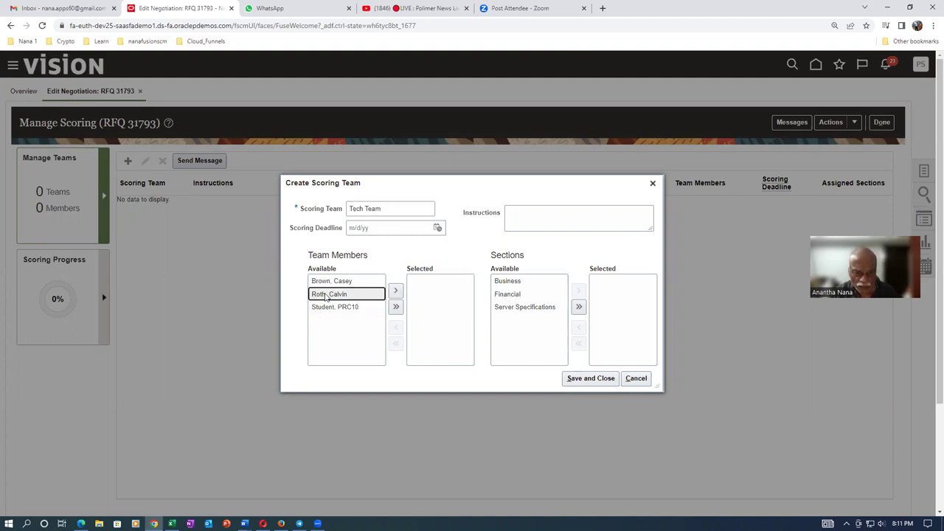
left_click(395, 290)
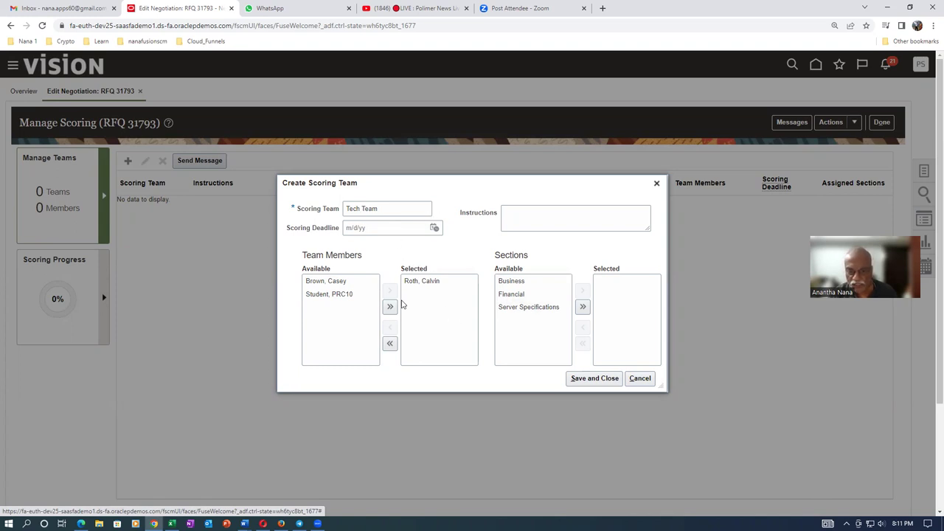
left_click(638, 378)
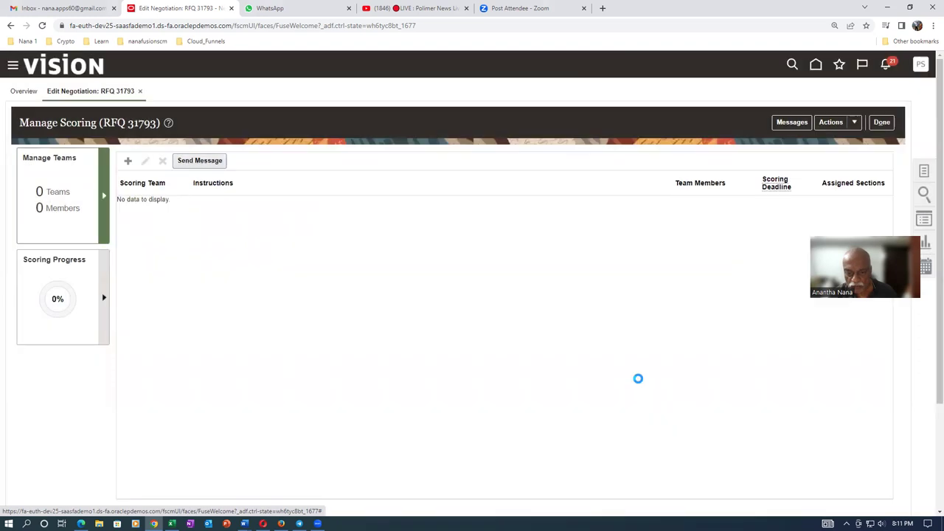
left_click(882, 123)
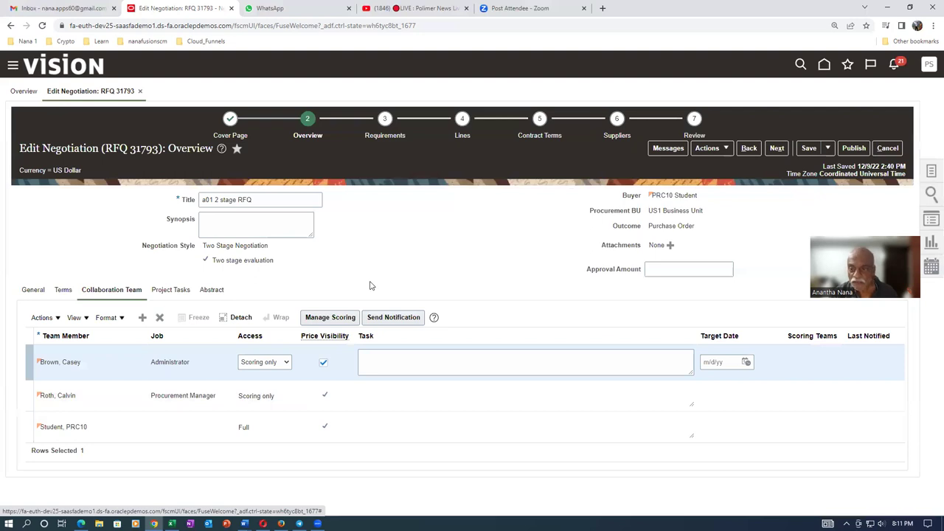
- Save the negotiation and delete the Server Specifications section with its requirements from the negotiation's Requirements
left_click(809, 147)
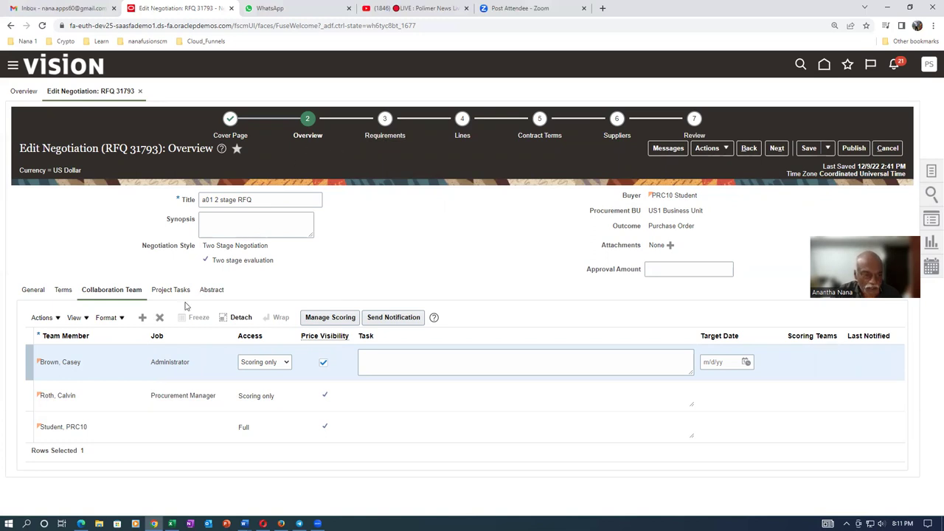
left_click(397, 136)
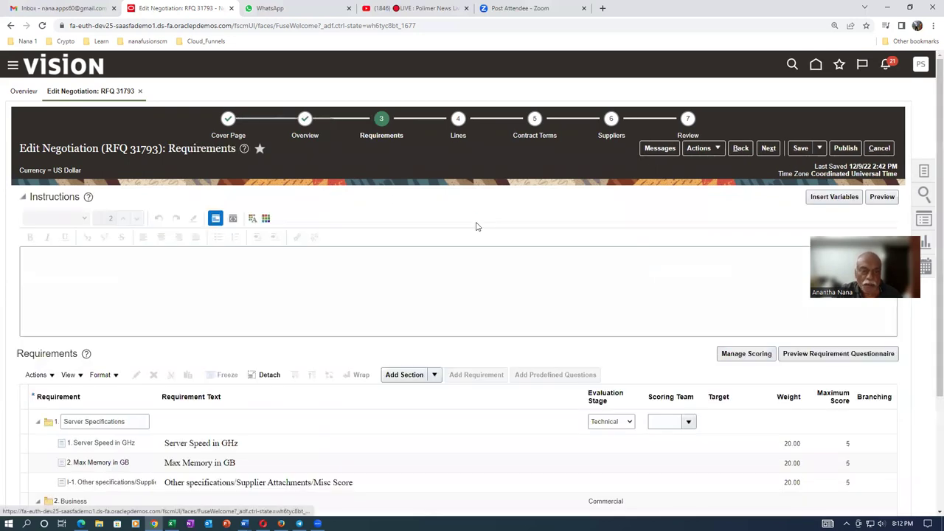
scroll(463, 287, "down", 2)
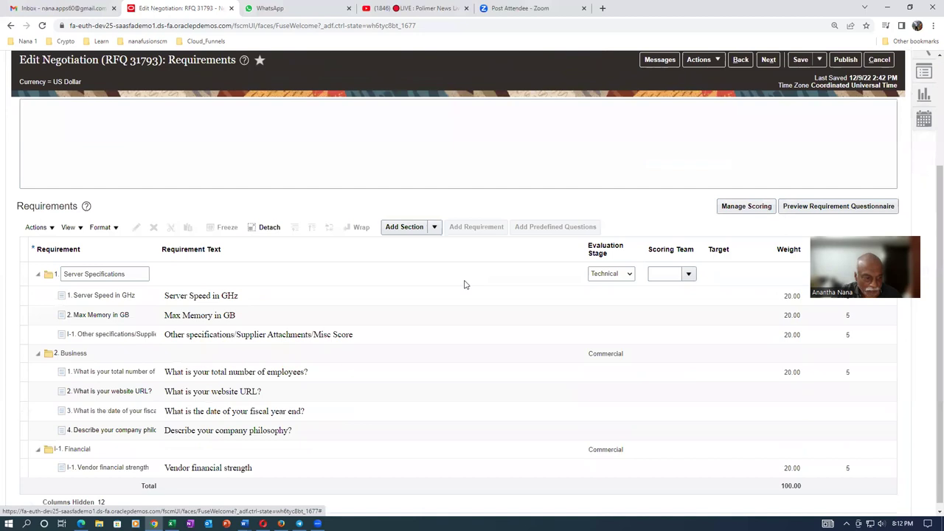
left_click(21, 275)
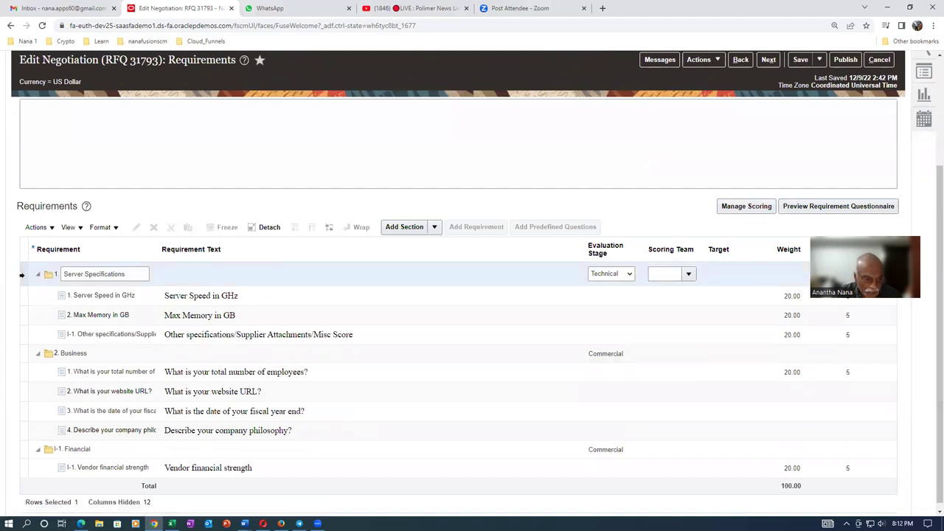
left_click(153, 228)
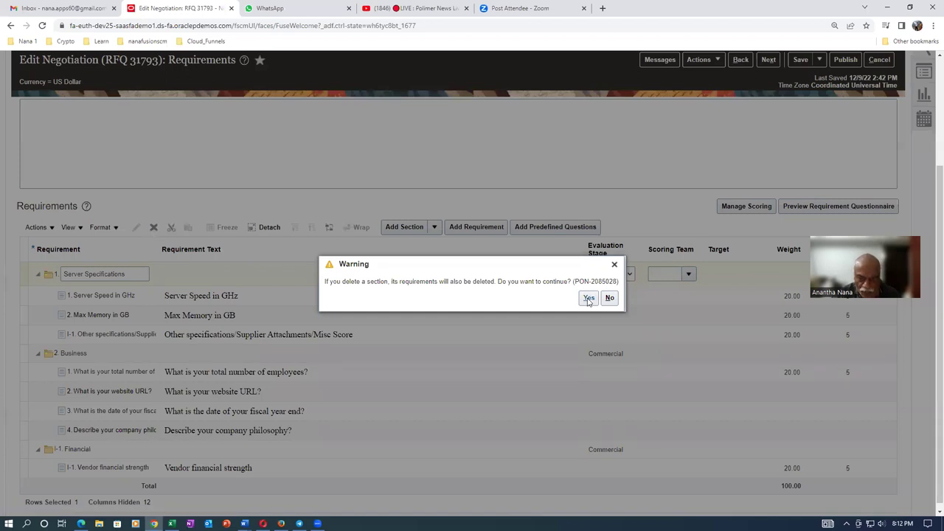
left_click(589, 298)
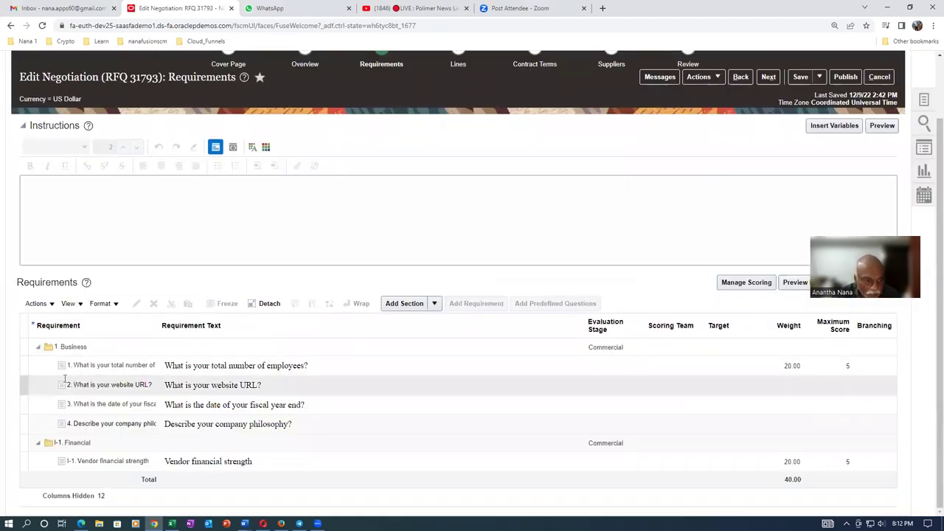
- Delete the remaining Business and Financial requirement sections together with their requirements
left_click(77, 345)
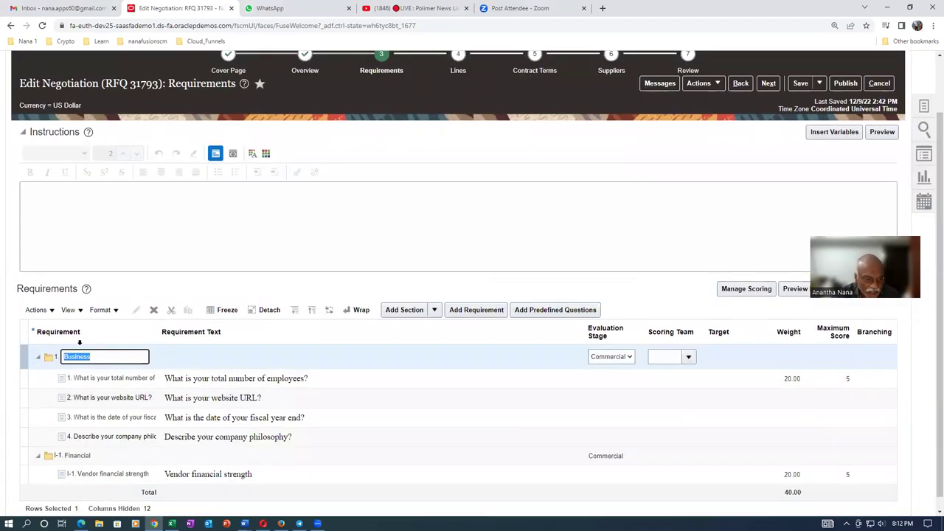
left_click(154, 310)
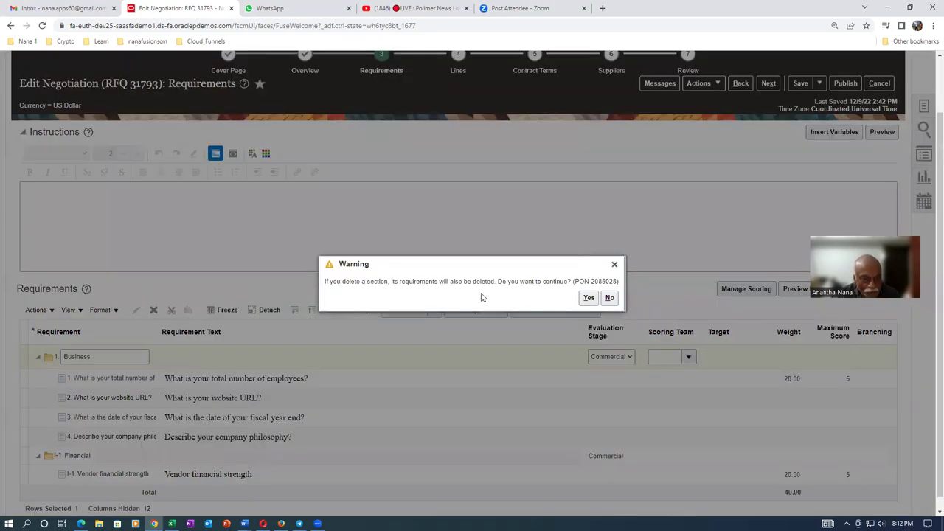
left_click(589, 298)
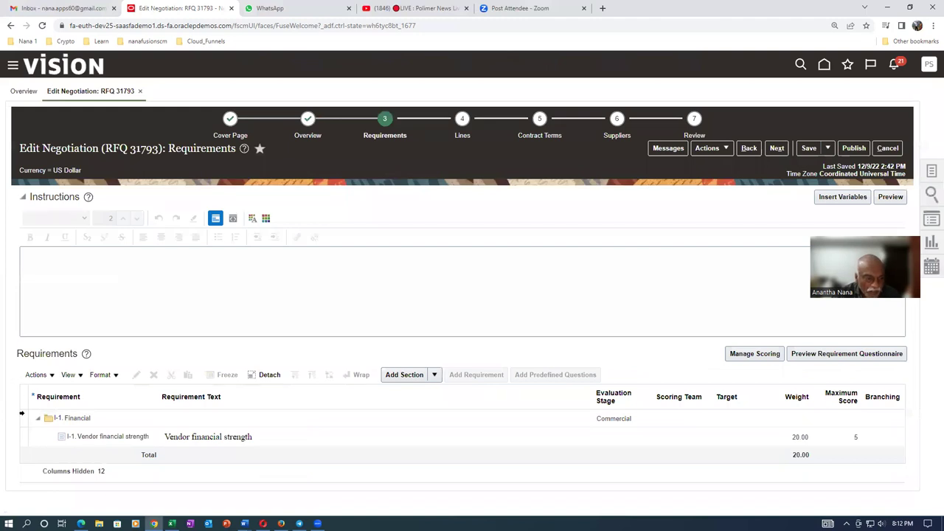
left_click(21, 420)
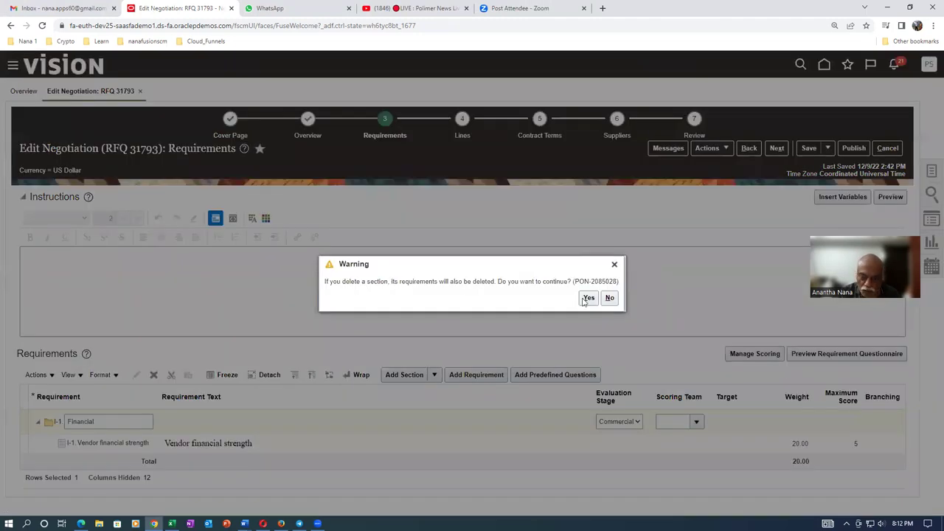
left_click(588, 298)
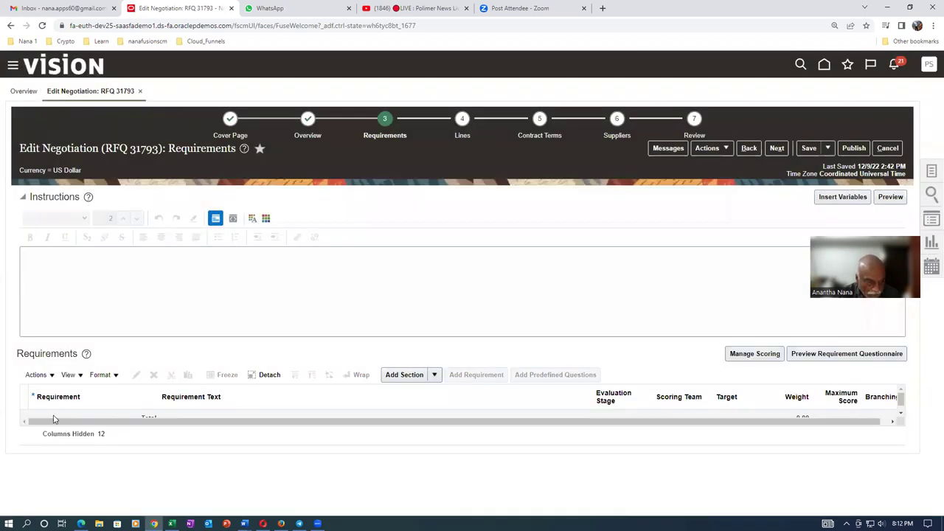
- Add a new requirement section named Technical capabilities to the emptied requirements list
left_click(434, 374)
left_click(430, 391)
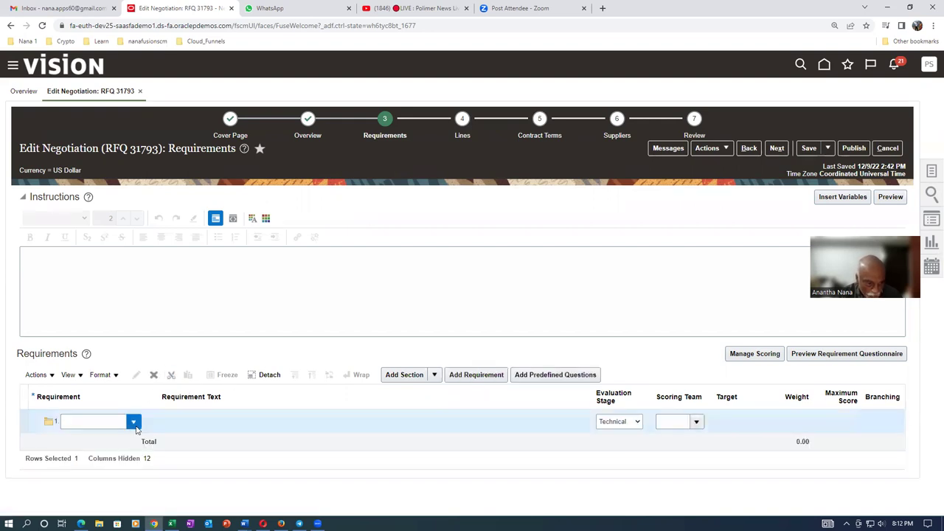
left_click(135, 423)
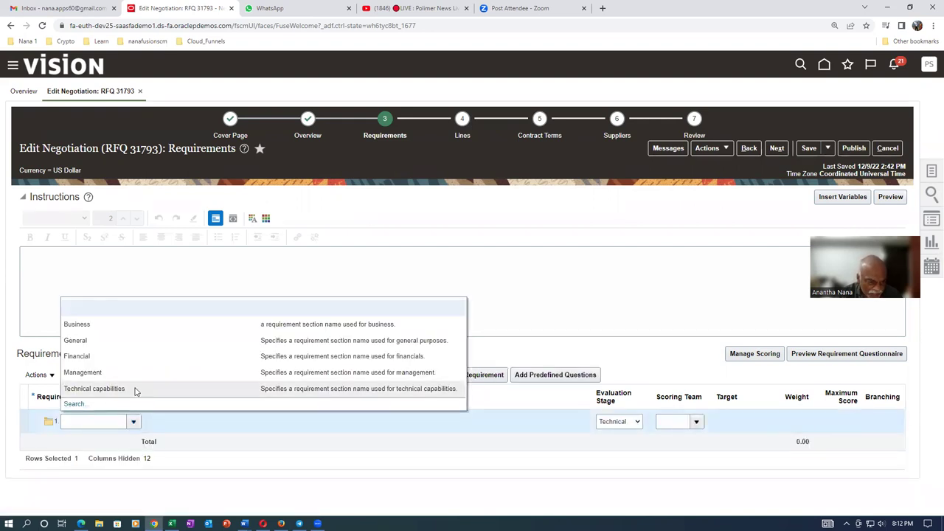
left_click(135, 389)
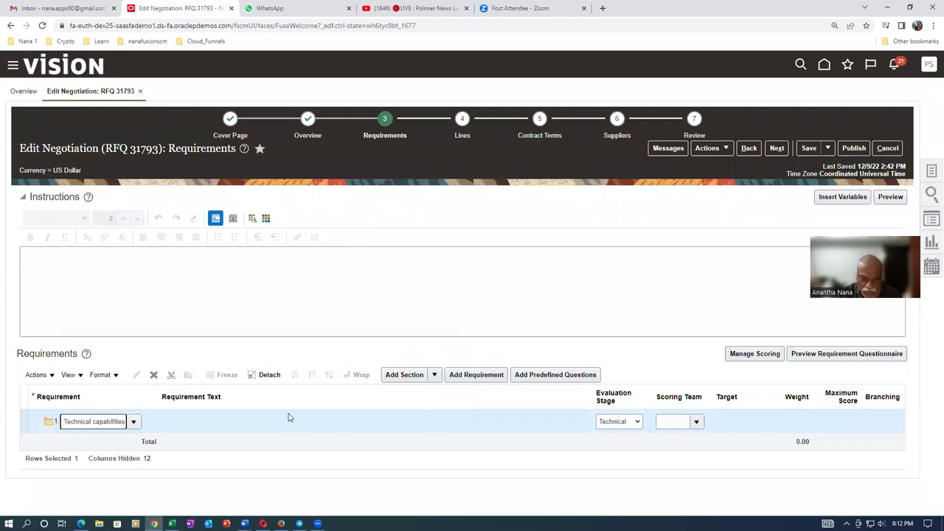
left_click(476, 376)
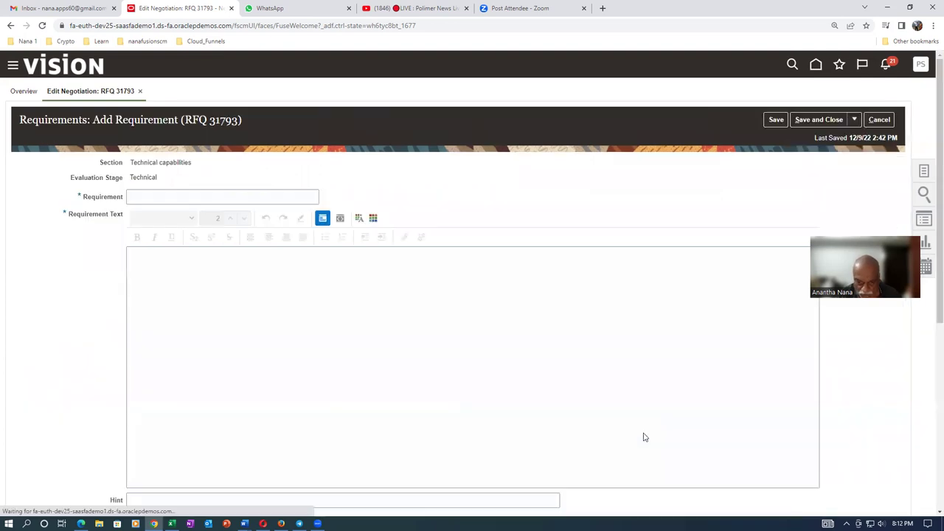
left_click(164, 194)
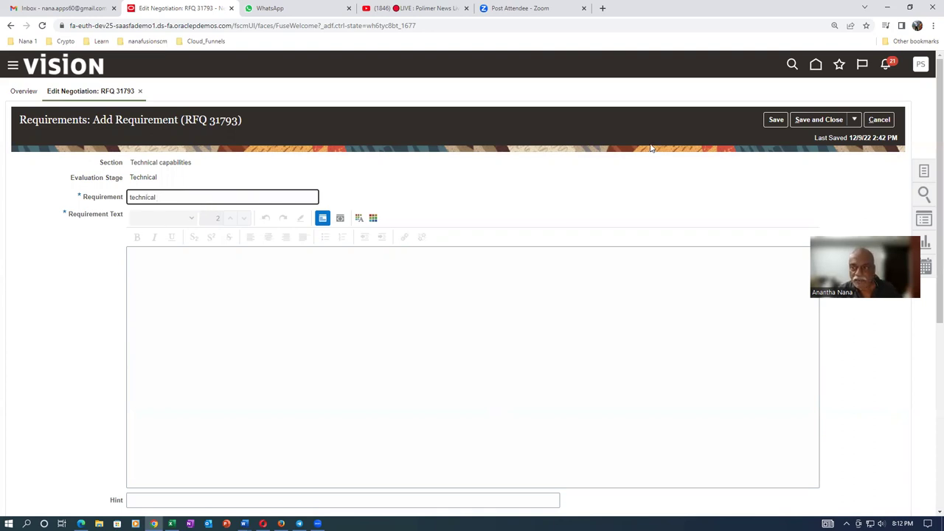
left_click(885, 122)
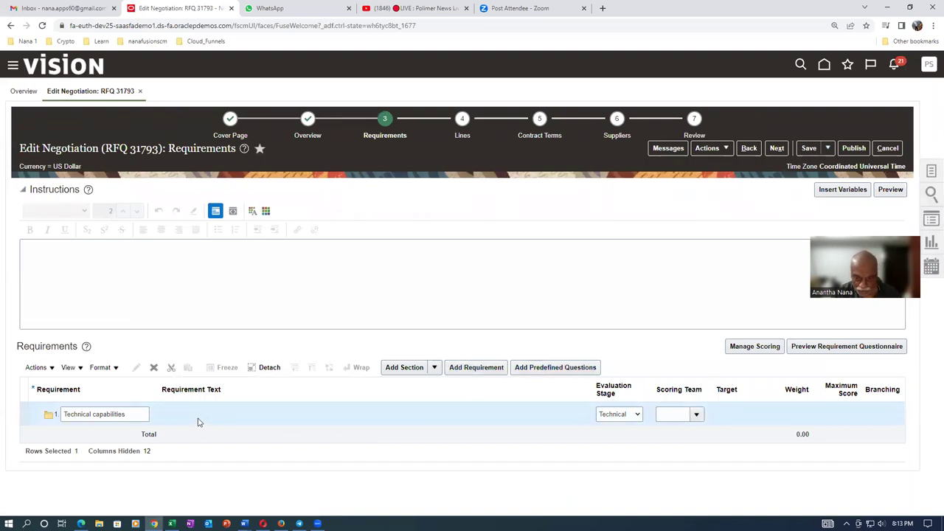
left_click(632, 416)
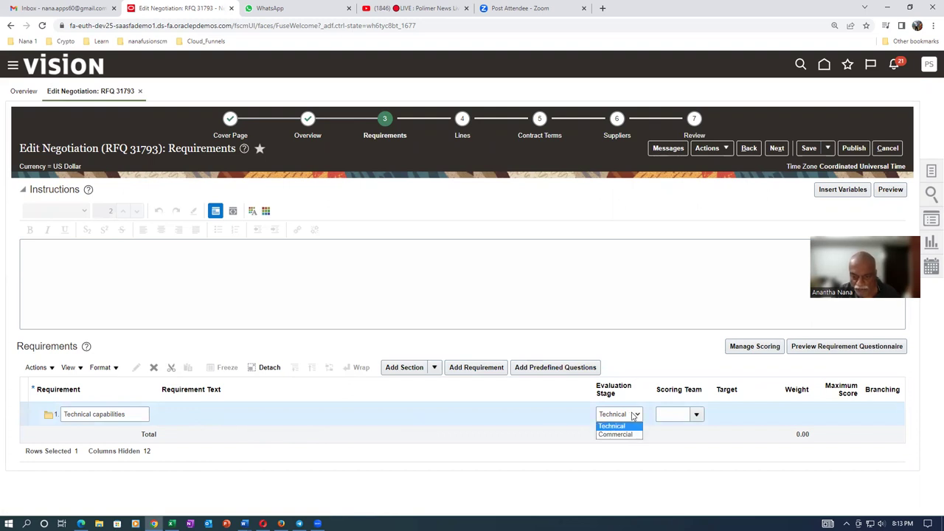
left_click(633, 415)
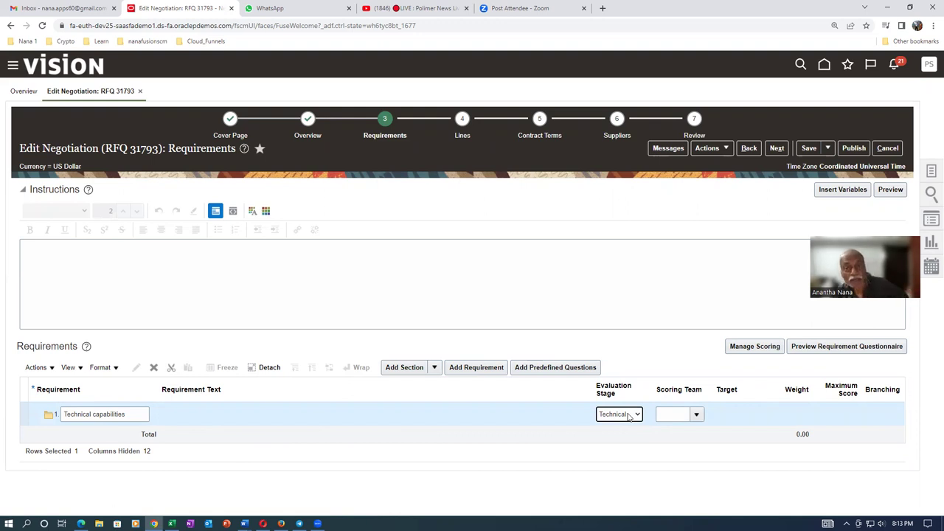
- Search the predefined questions for "ag" and add Agree to Terms to the Technical capabilities section
left_click(551, 371)
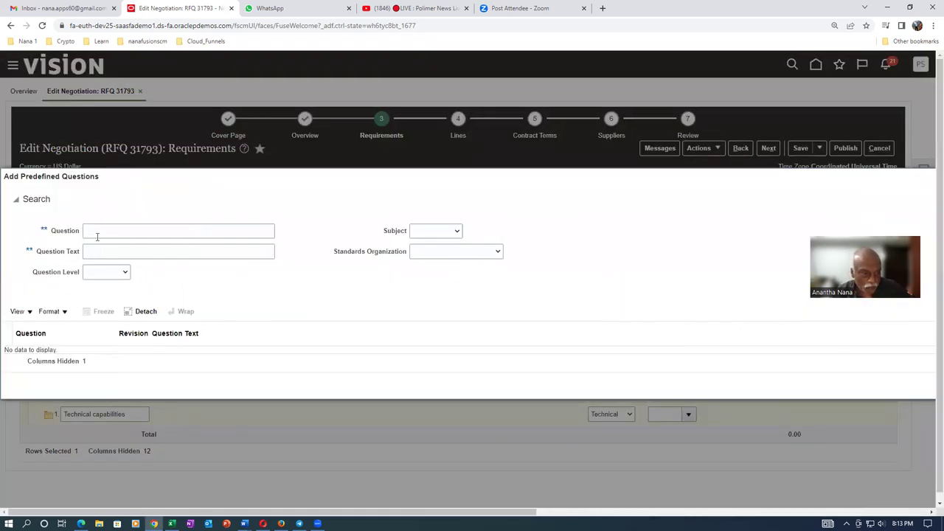
left_click(97, 236)
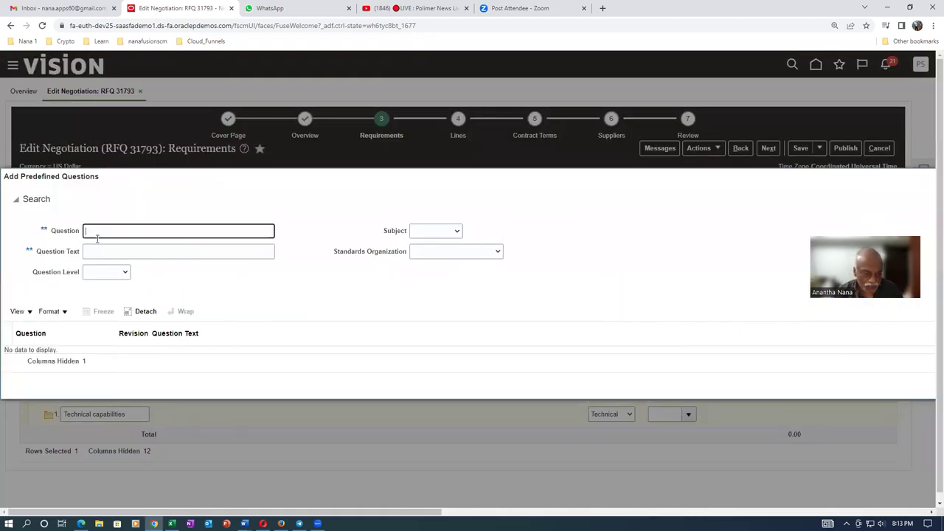
type("ag")
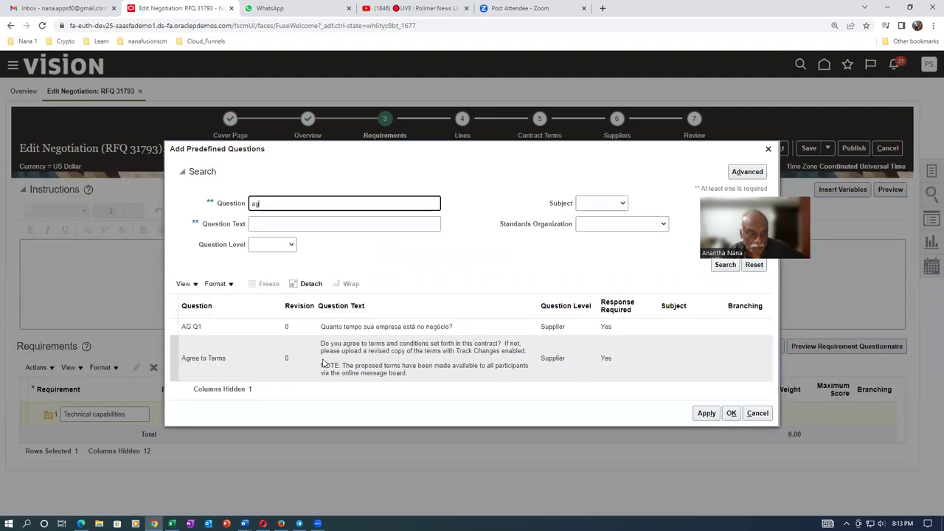
left_click(179, 347)
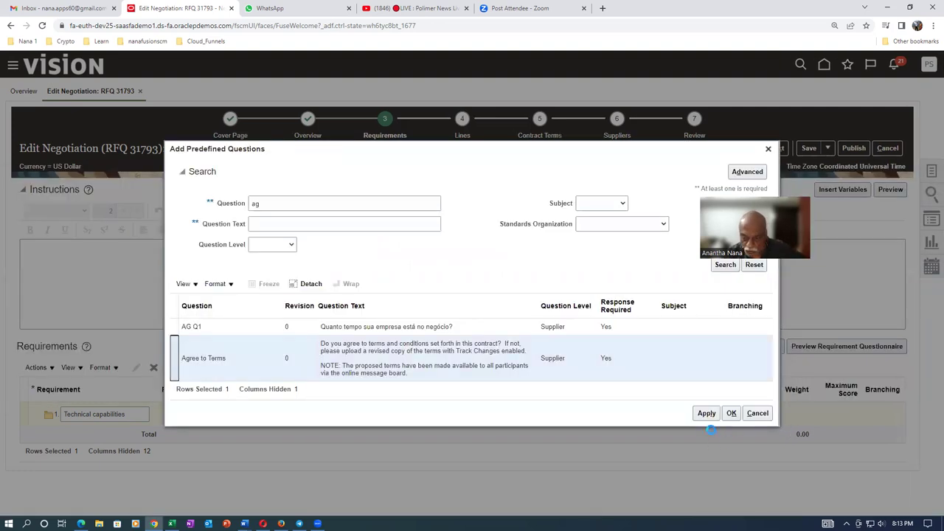
left_click(731, 413)
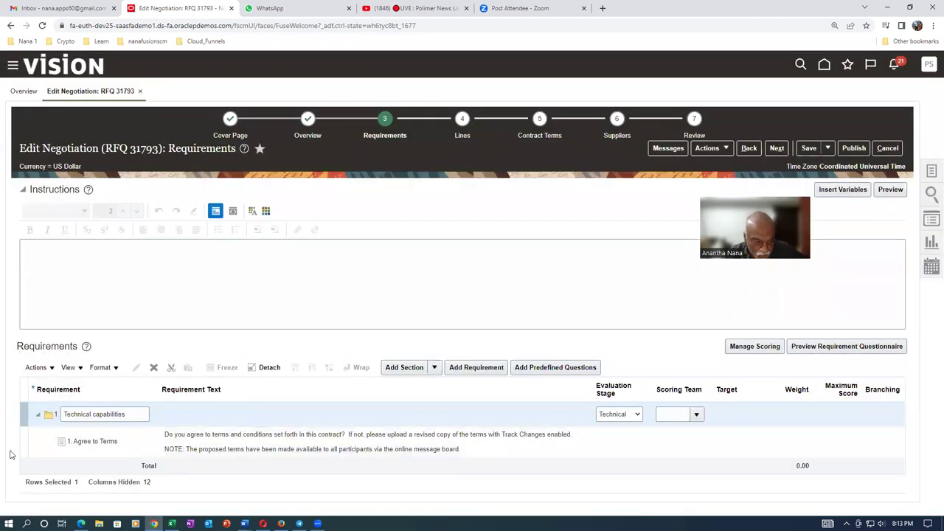
- Set the Agree to Terms requirement to Manual scoring with weight 100, maximum score 5 and knockout score 3, and save and close it
left_click(21, 449)
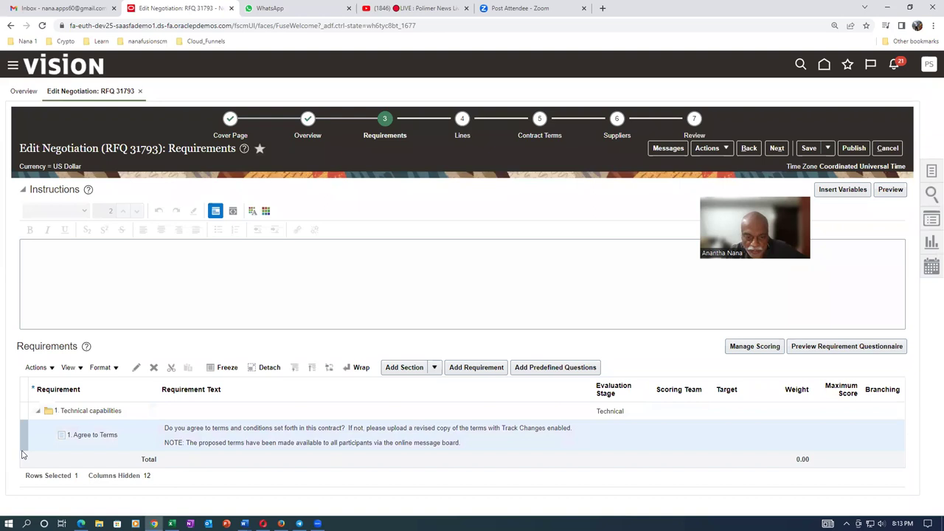
left_click(135, 369)
left_click(767, 450)
left_click(764, 472)
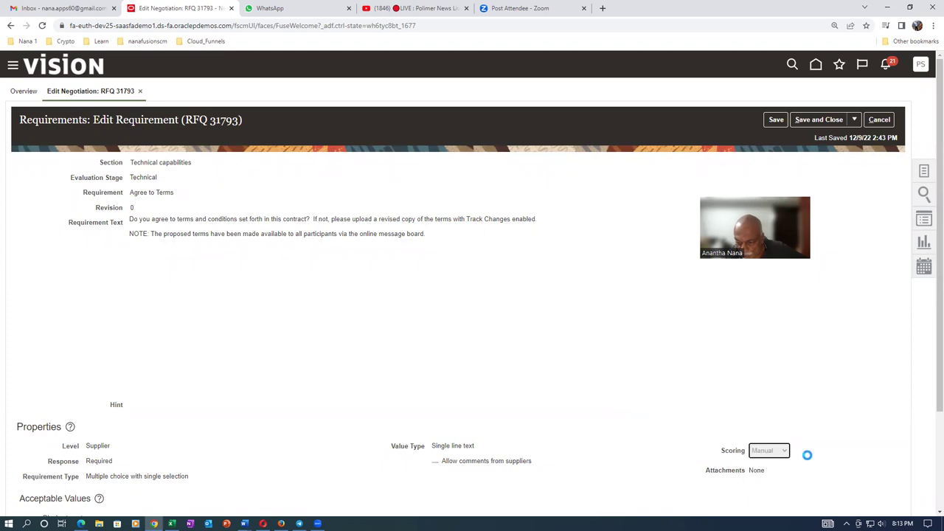
scroll(805, 455, "down", 1)
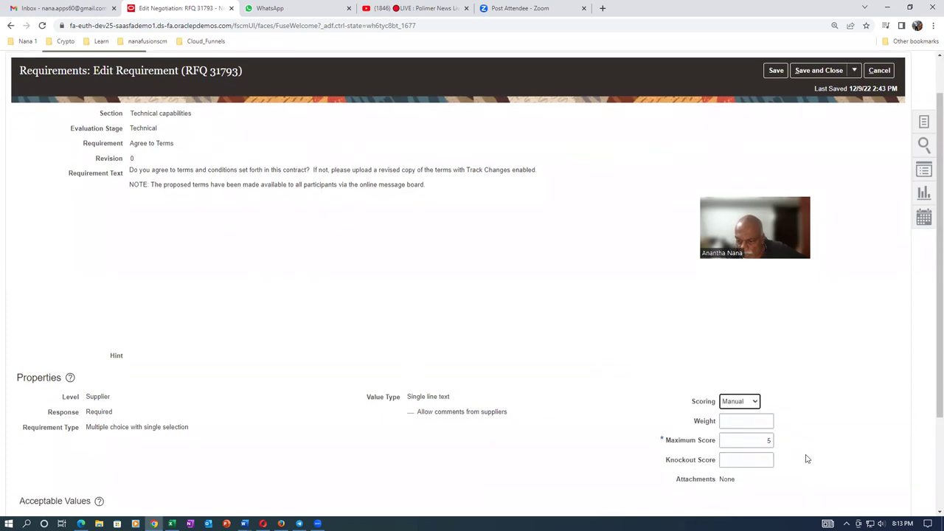
left_click(734, 419)
type("100")
key("Tab")
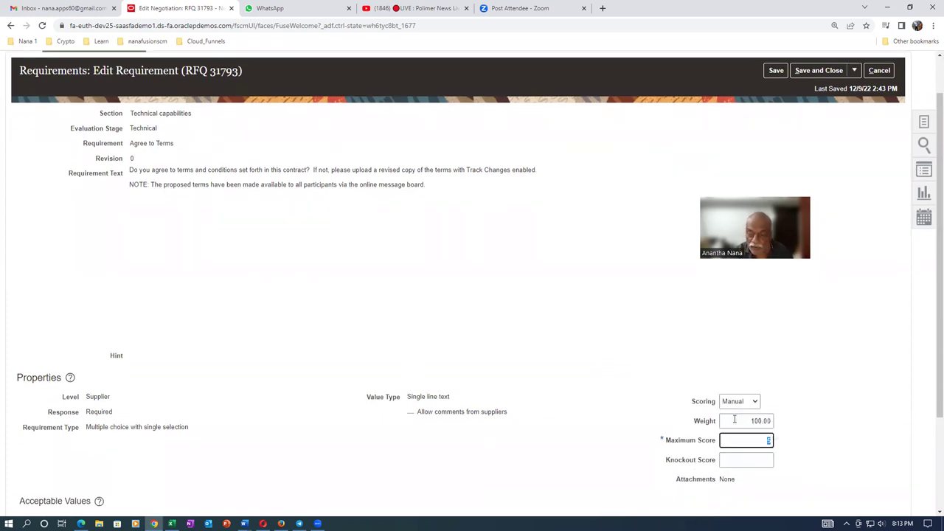
left_click(750, 457)
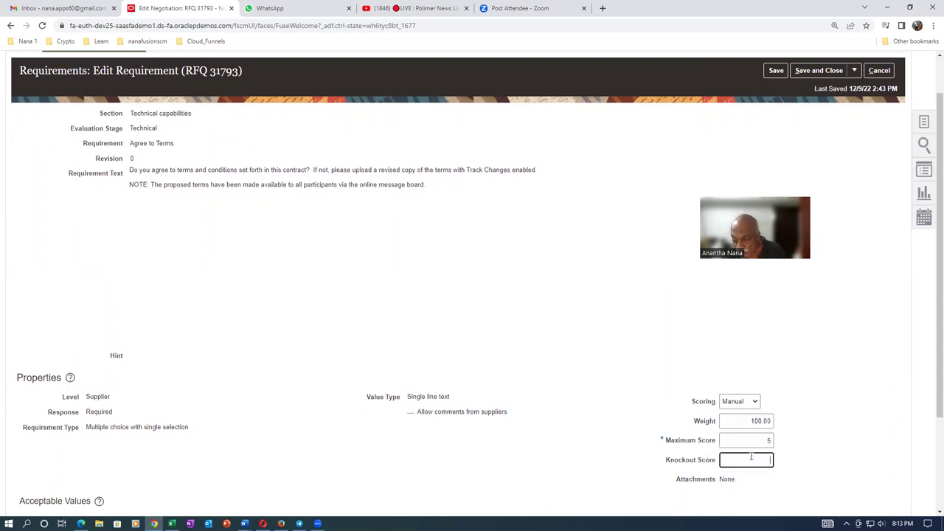
scroll(325, 479, "down", 3)
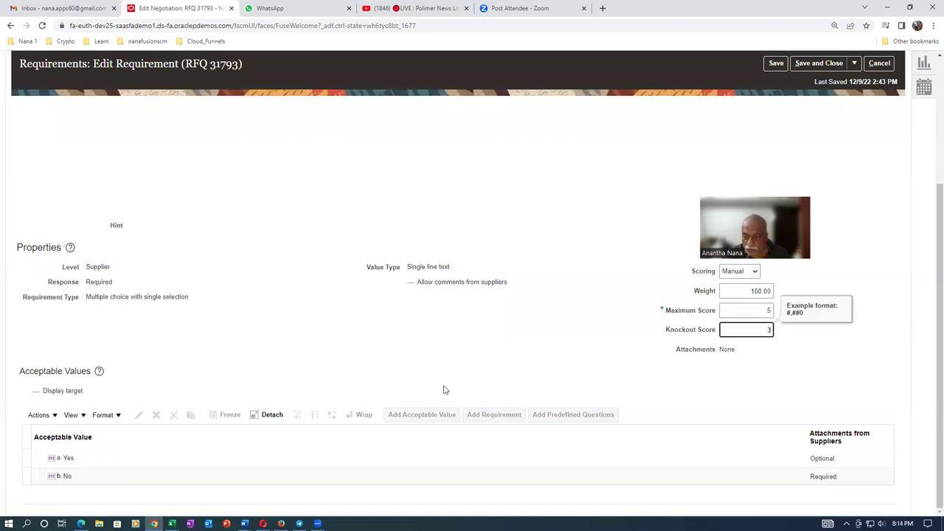
scroll(446, 388, "up", 3)
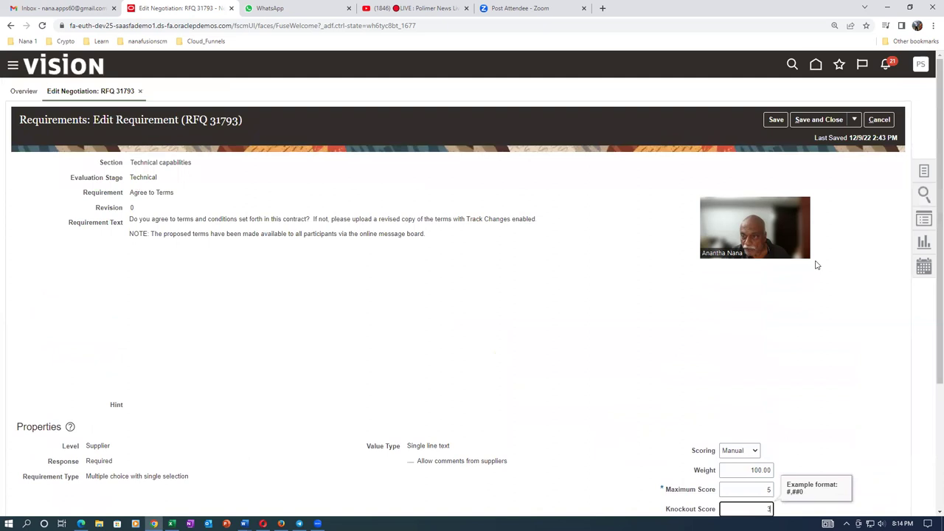
left_click(818, 119)
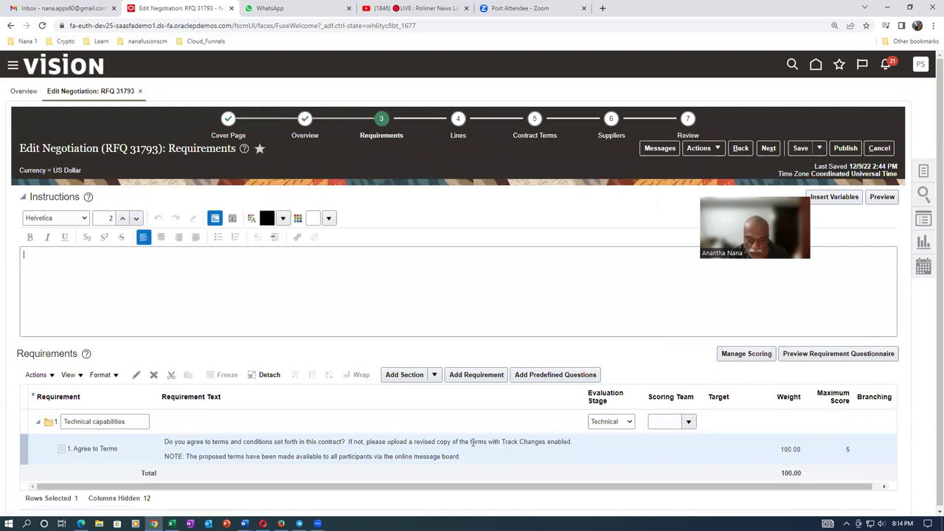
- Create a scoring team named Tech Team with the second available team member selected, and save it
left_click(688, 421)
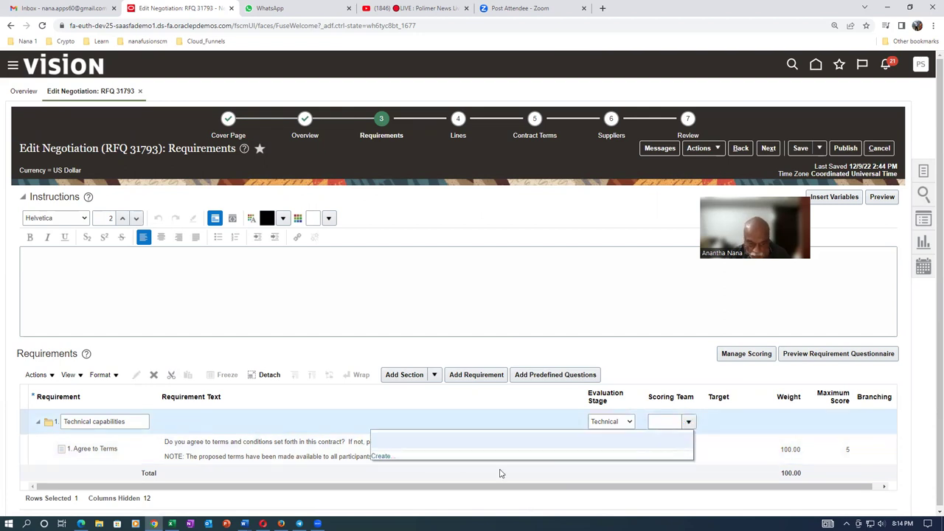
left_click(381, 456)
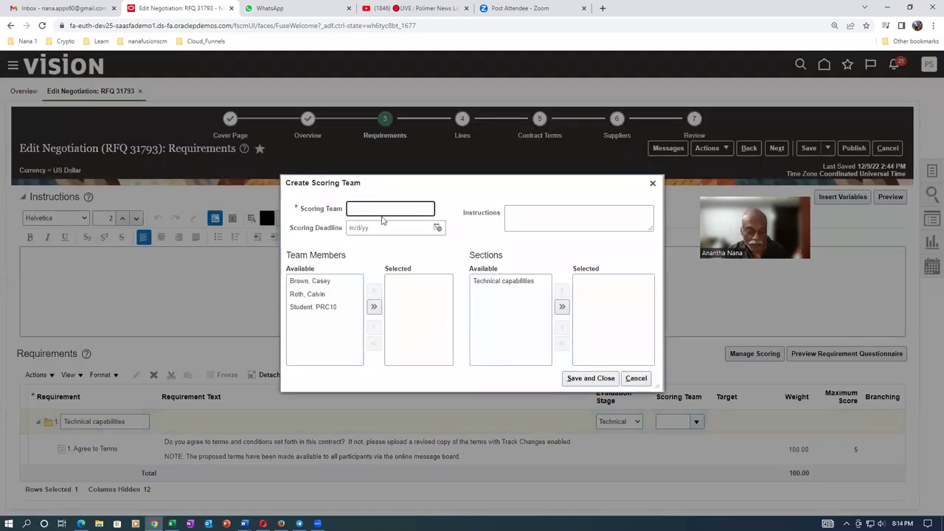
type("Tech Team")
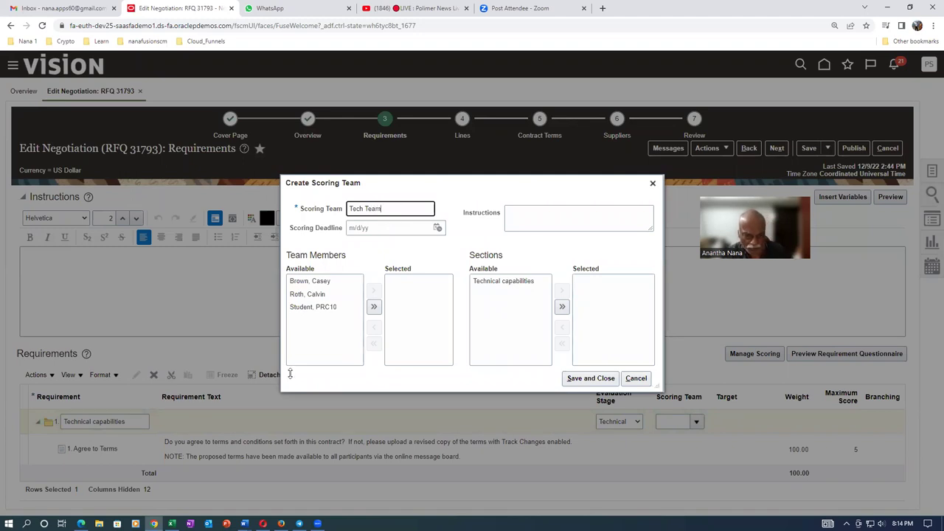
left_click(313, 294)
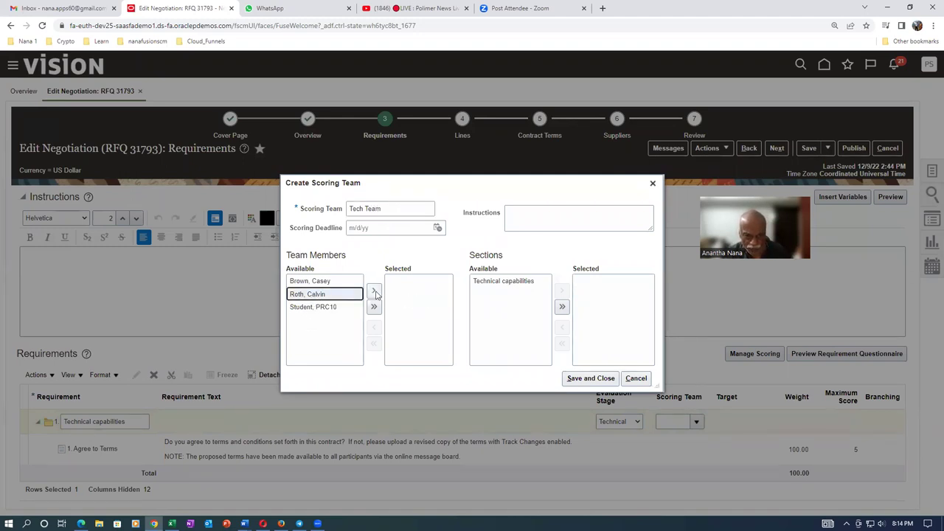
left_click(374, 293)
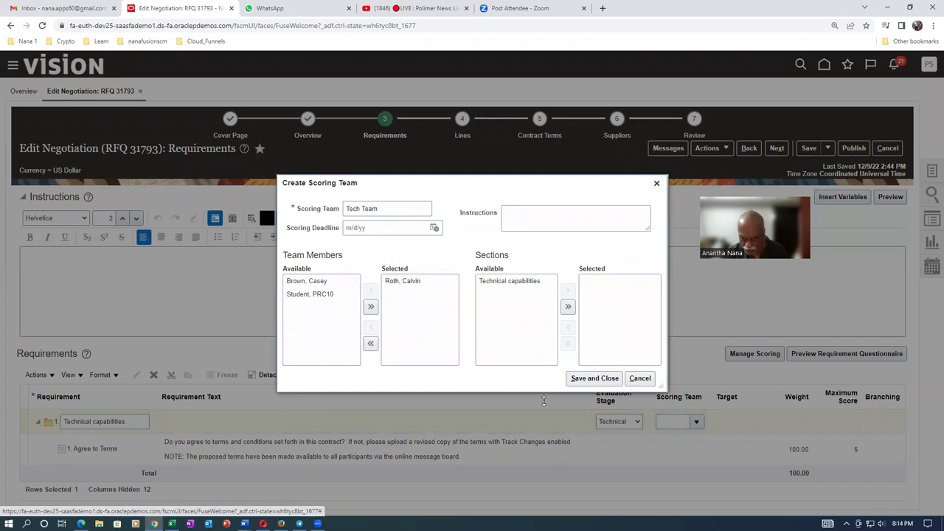
left_click(585, 381)
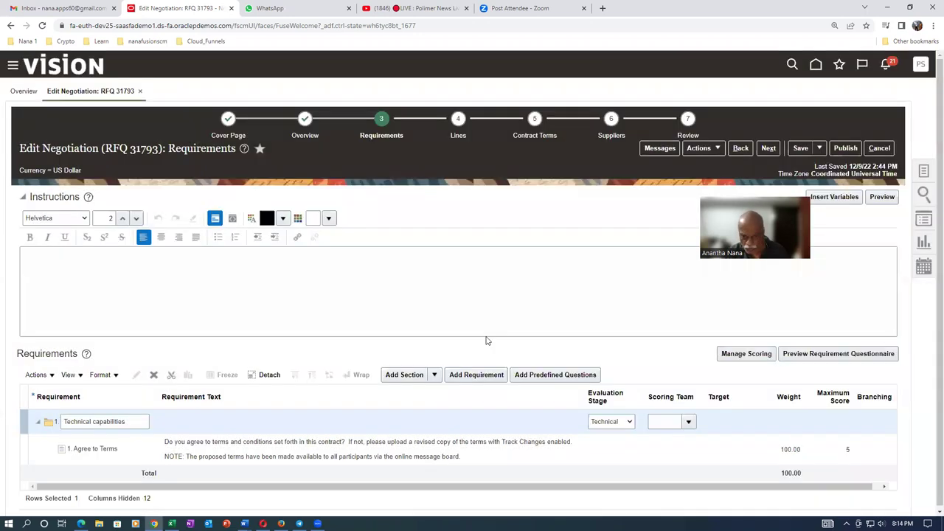
- Assign Tech Team as the scoring team of the Technical capabilities section and save the negotiation
left_click(688, 422)
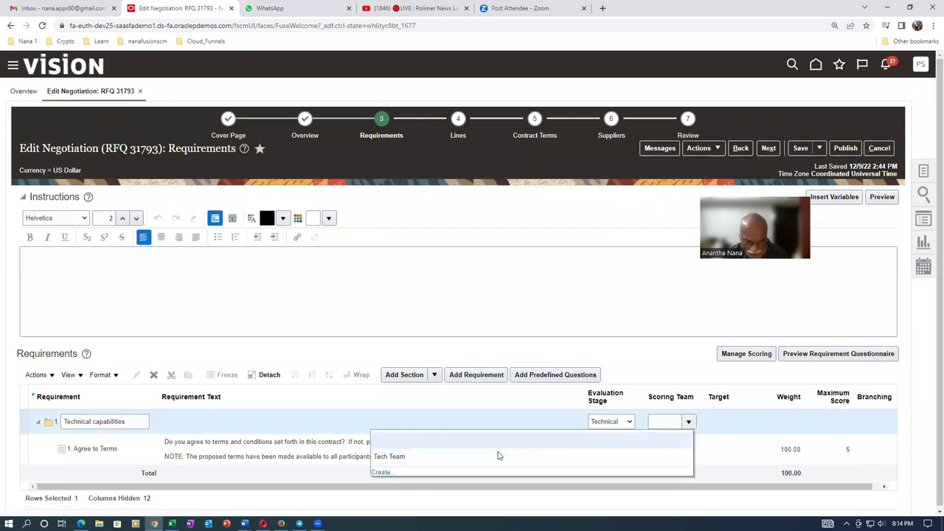
left_click(435, 458)
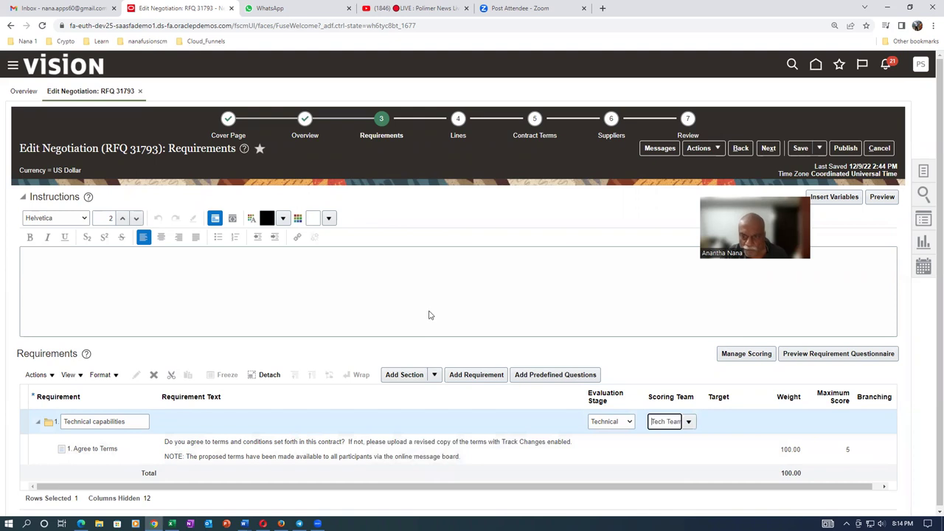
left_click(800, 148)
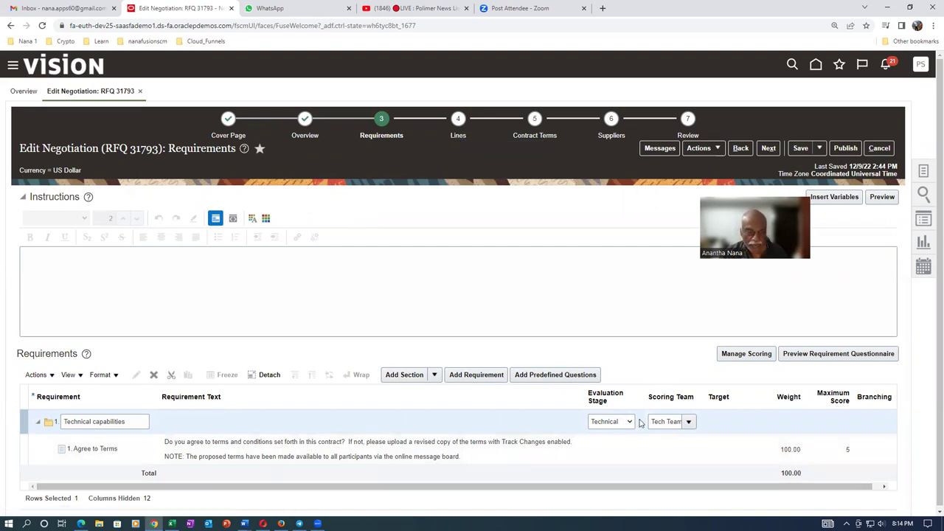
- Go to the negotiation's Lines stage and delete the existing Server V3349 line
left_click(462, 138)
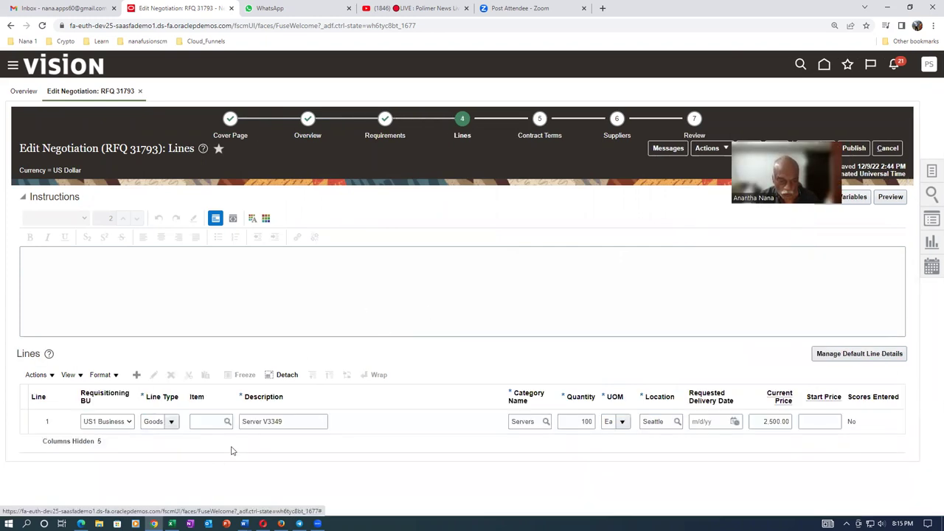
left_click(26, 421)
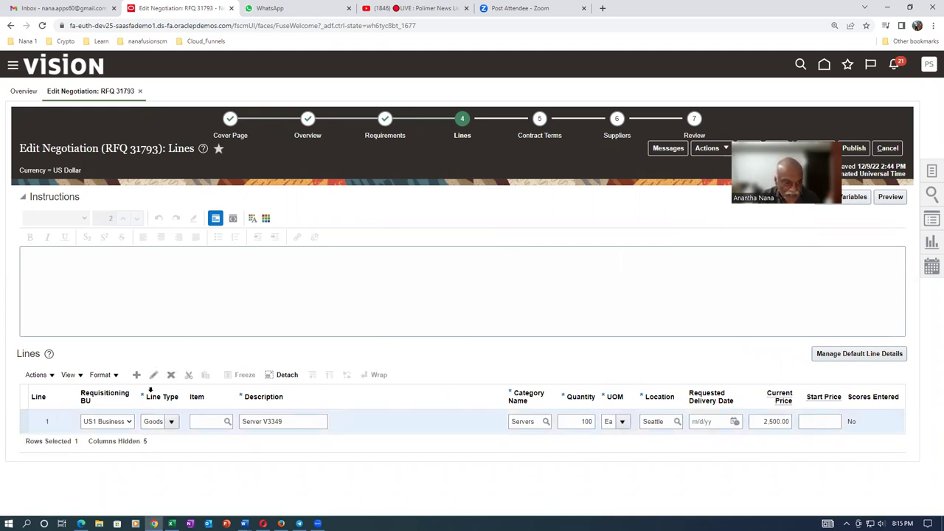
left_click(170, 374)
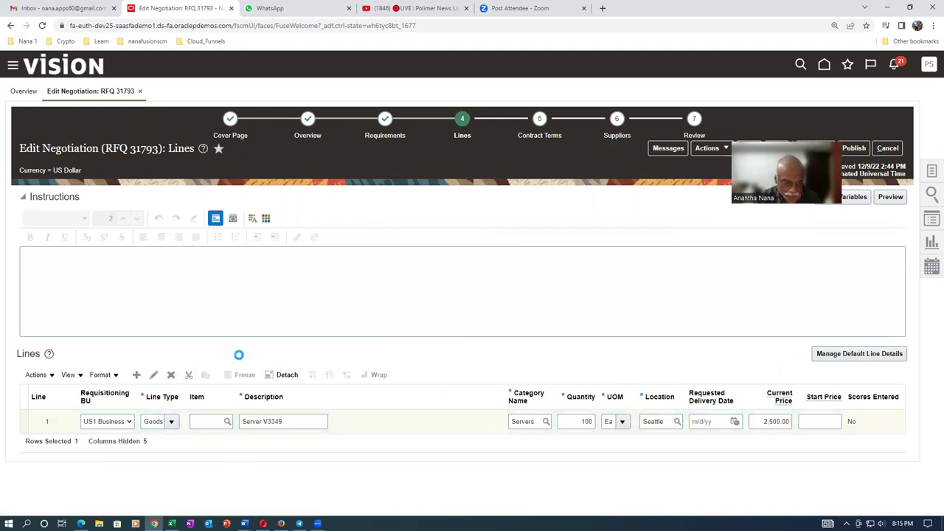
- Add a new negotiation line for item AS65000
left_click(136, 375)
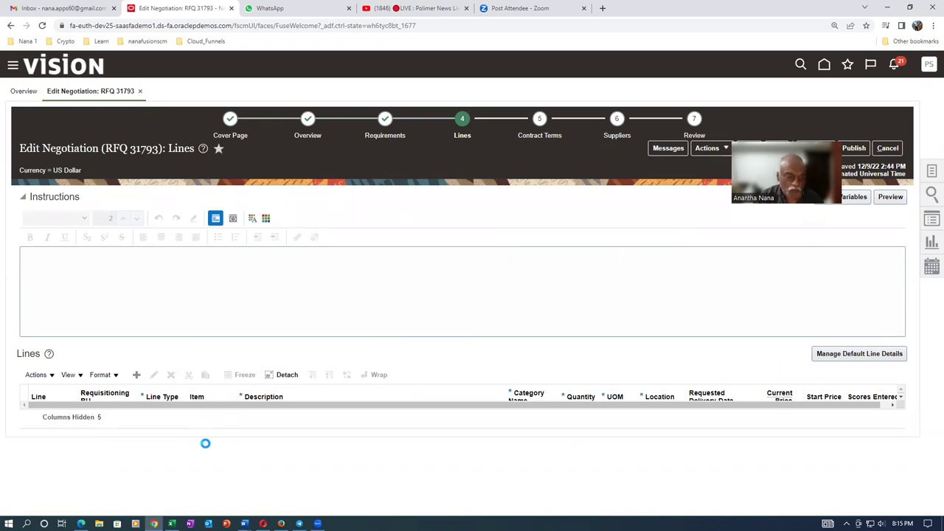
left_click(204, 425)
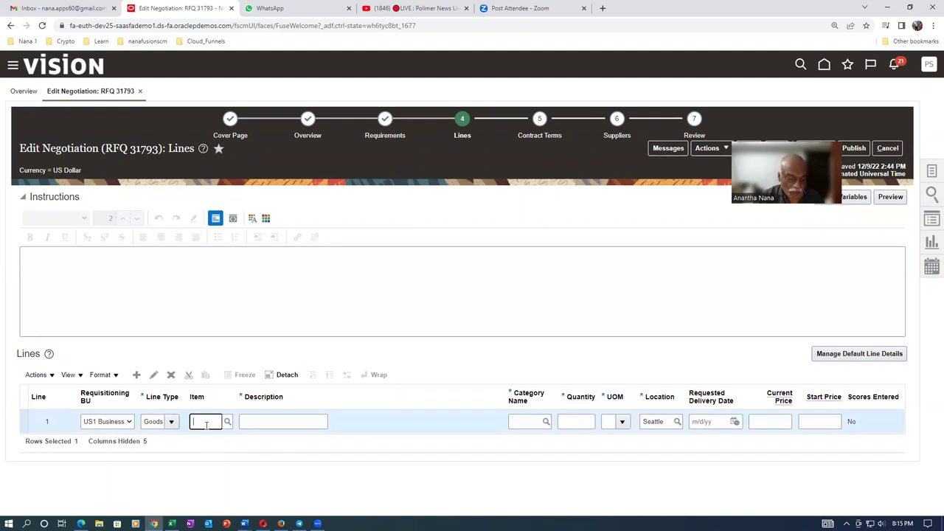
type("AS6600")
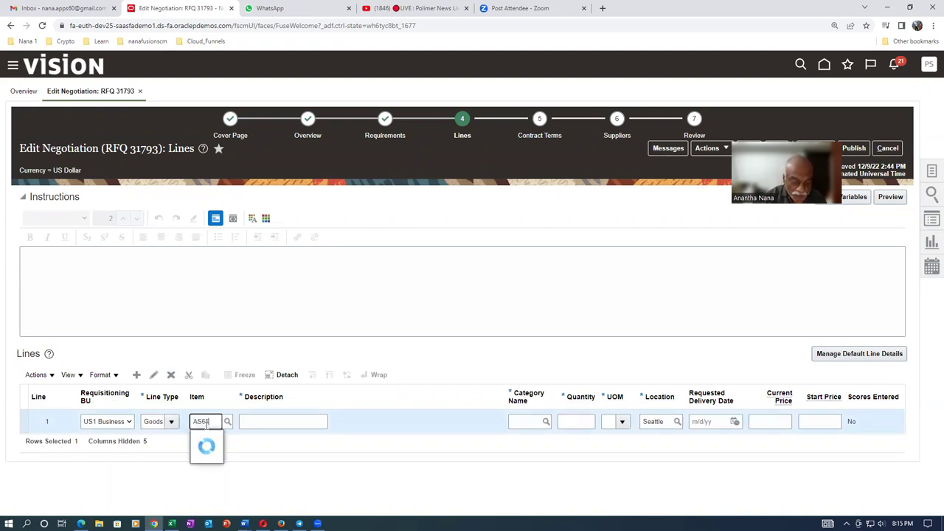
type("000")
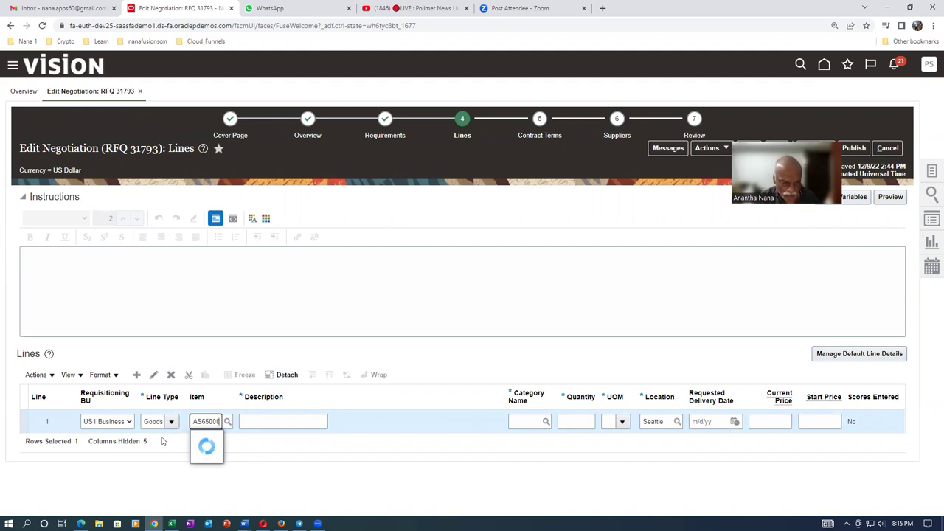
left_click(267, 440)
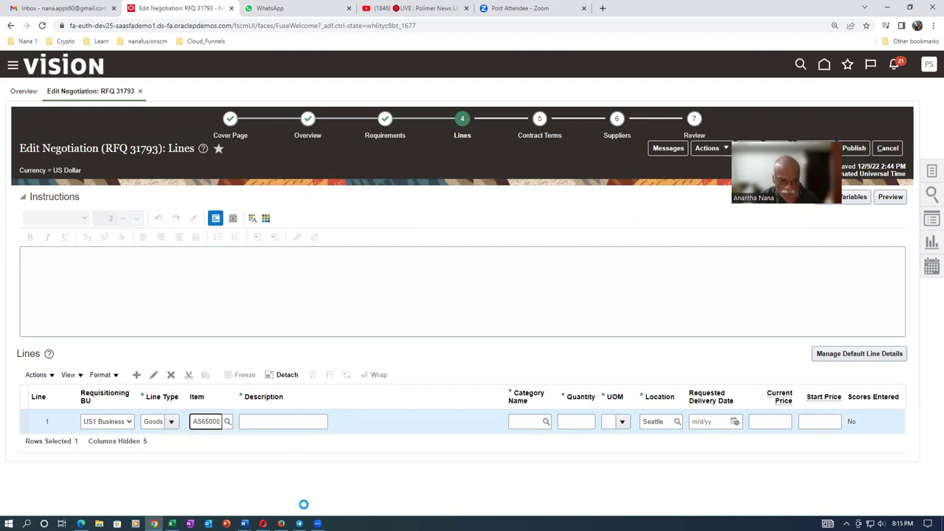
- Set the AS65000 line's quantity to 100 and its requested delivery date to 12/24/22
left_click(573, 425)
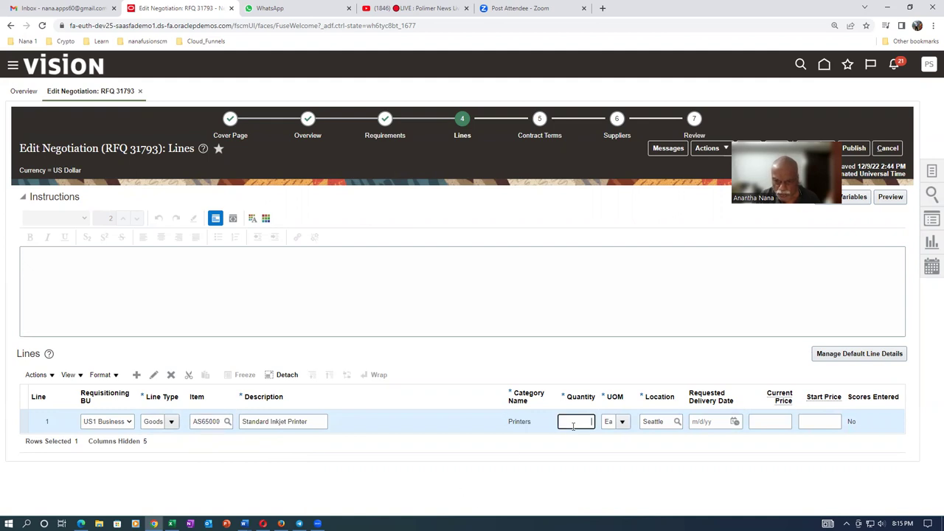
type("100")
key("Tab")
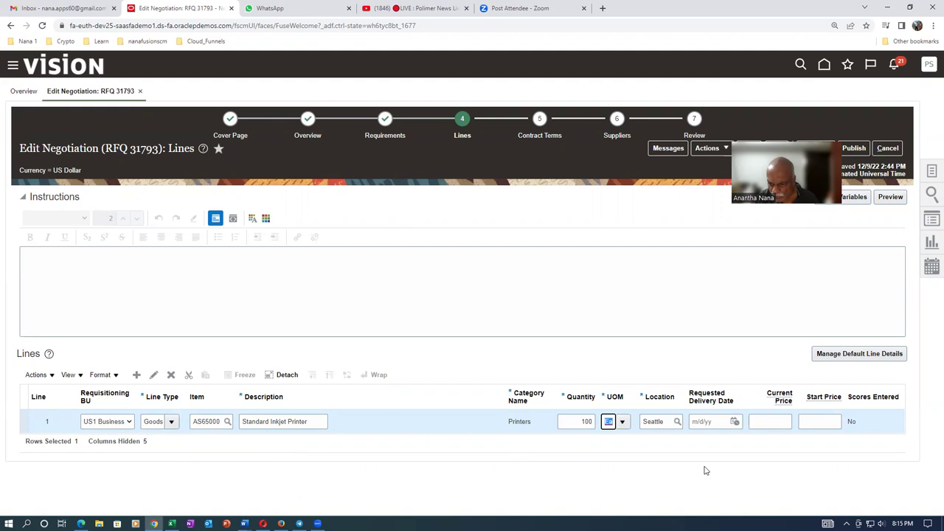
left_click(734, 423)
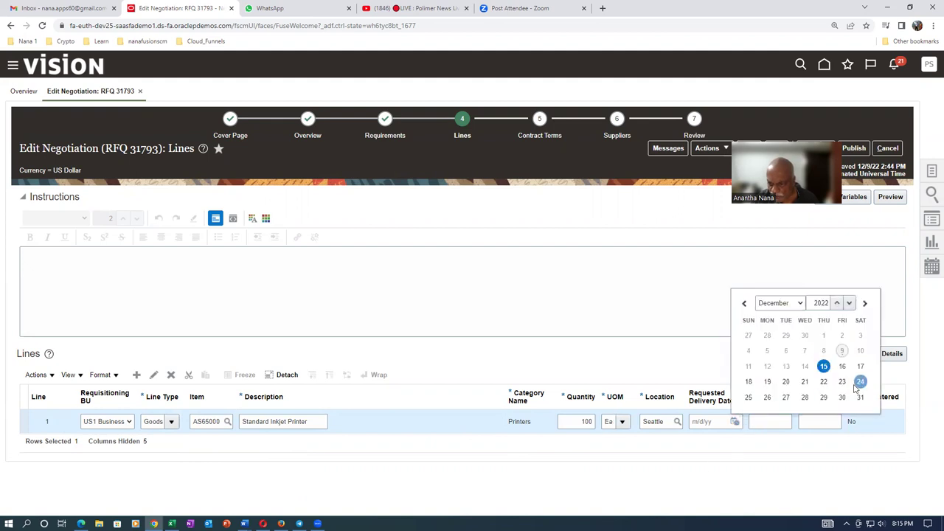
left_click(860, 381)
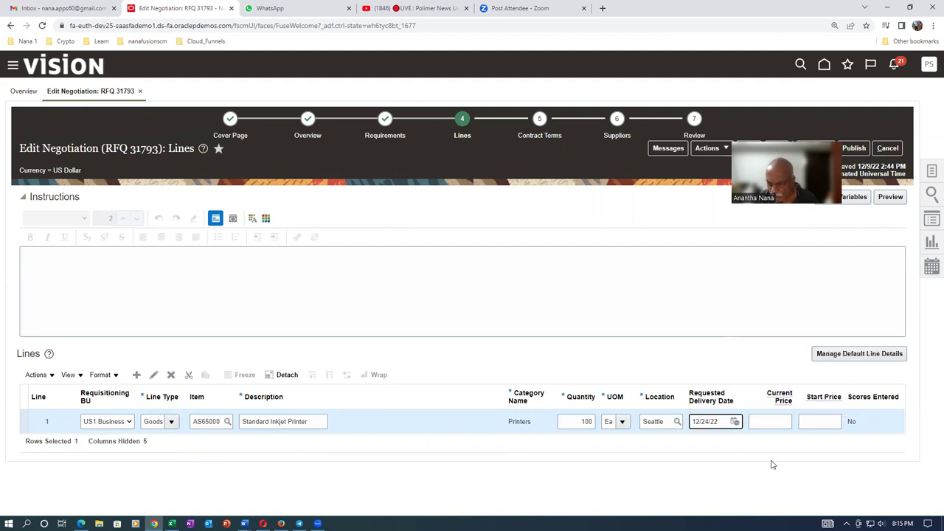
- Set both the current price and the start price of the AS65000 line to 100
left_click(773, 424)
type("100")
key("Tab")
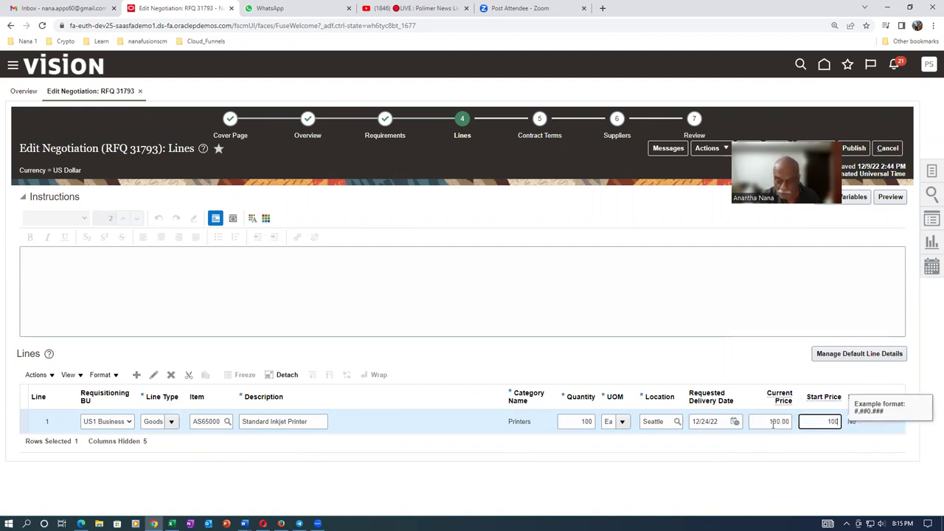
key("Tab")
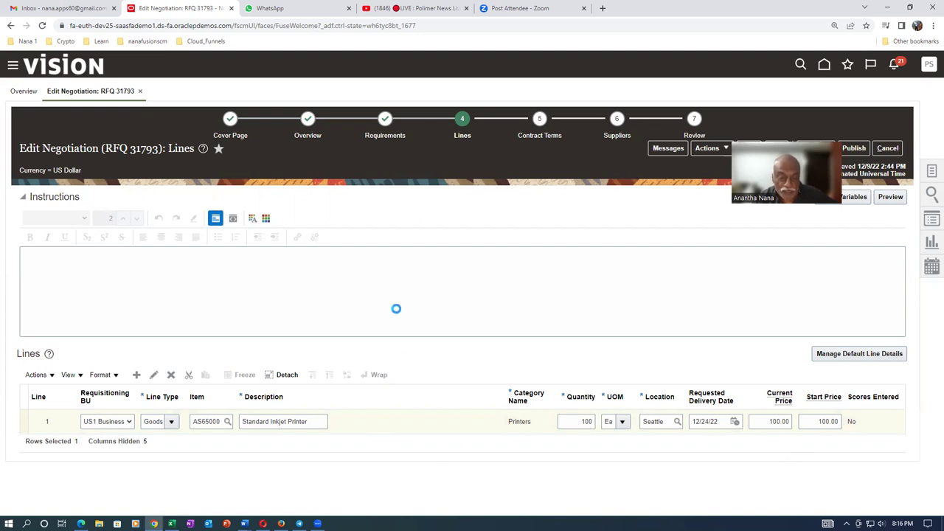
- Open line 1 for editing and add the Freight cost factor list to its cost factors
scroll(401, 361, "down", 2)
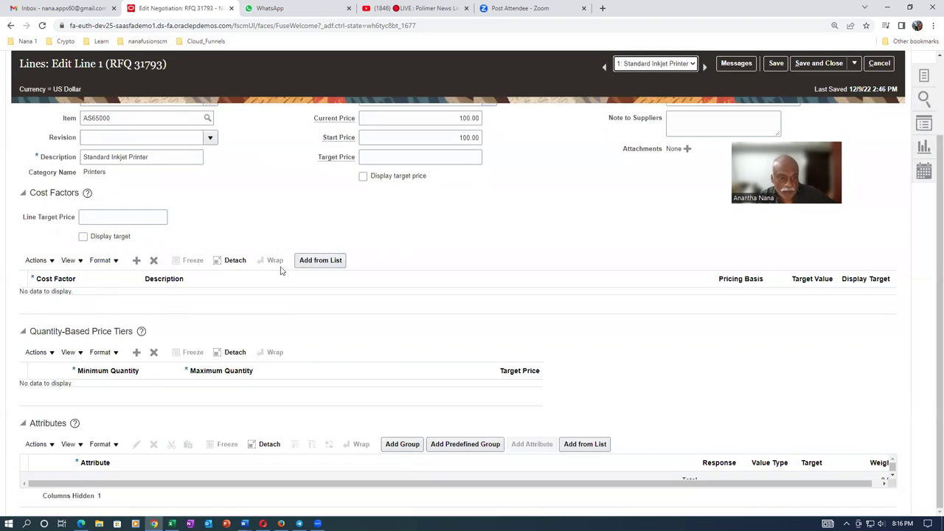
left_click(332, 263)
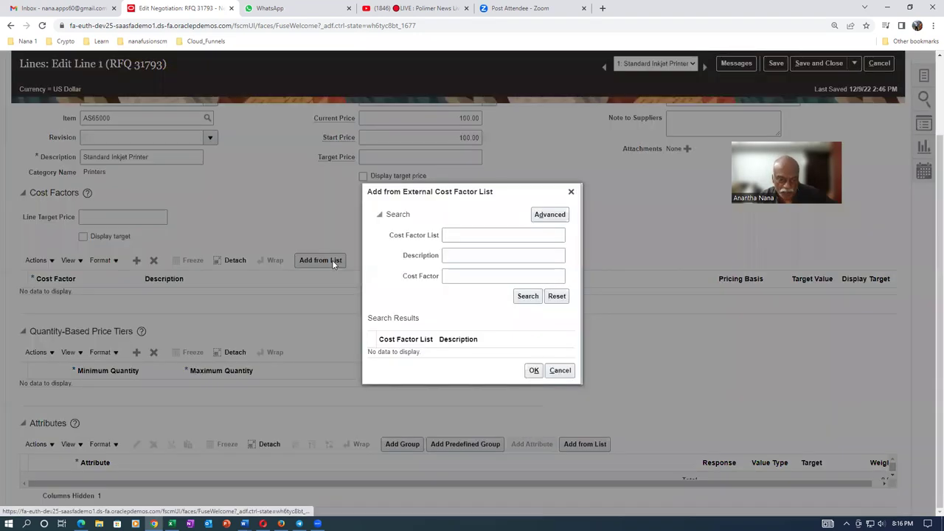
left_click(527, 297)
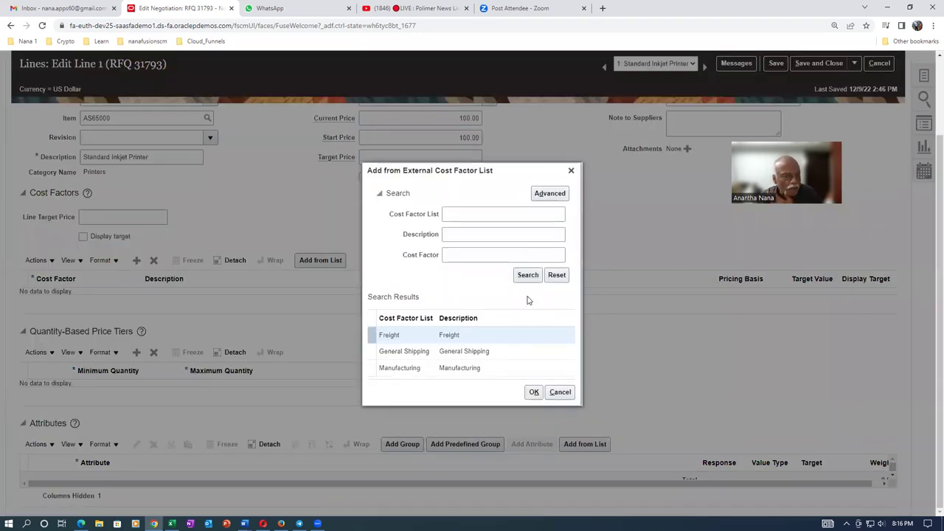
left_click(535, 391)
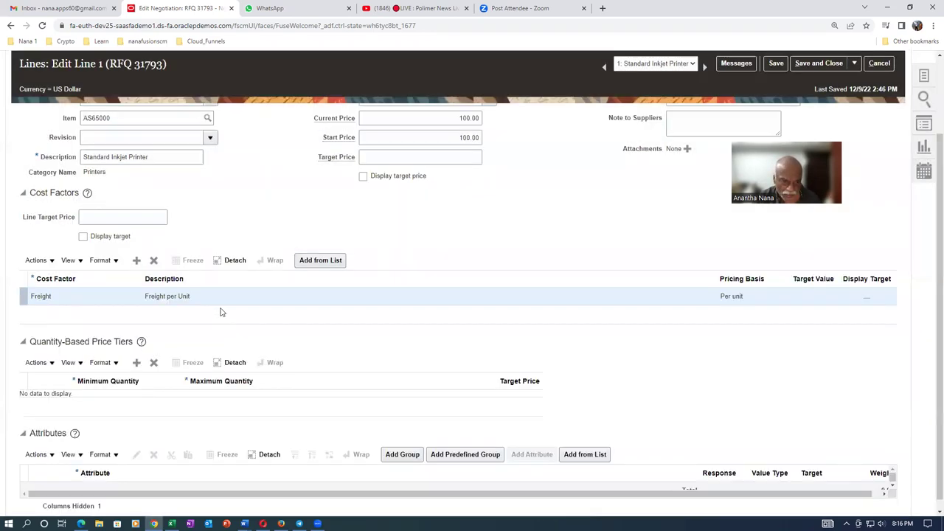
- Give the Freight cost factor a target value of 0.10 and turn on display of its target
left_click(814, 302)
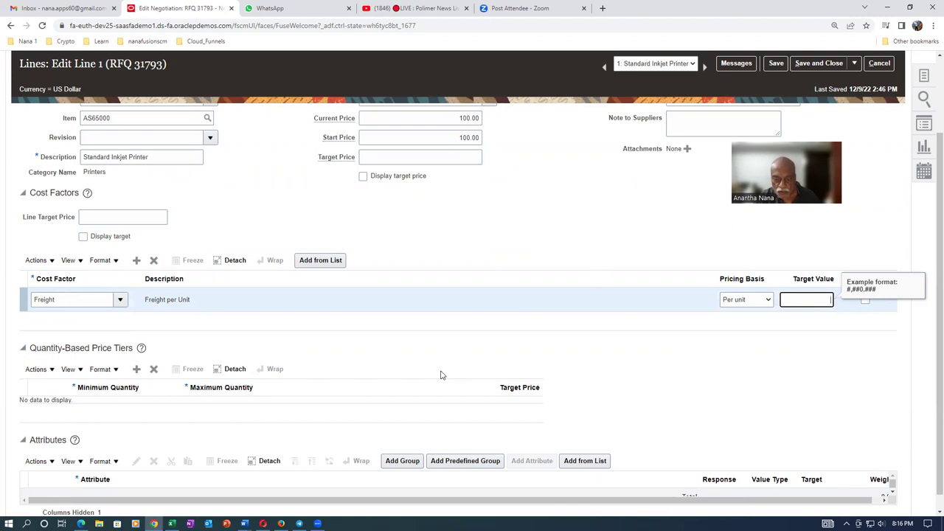
key("Tab")
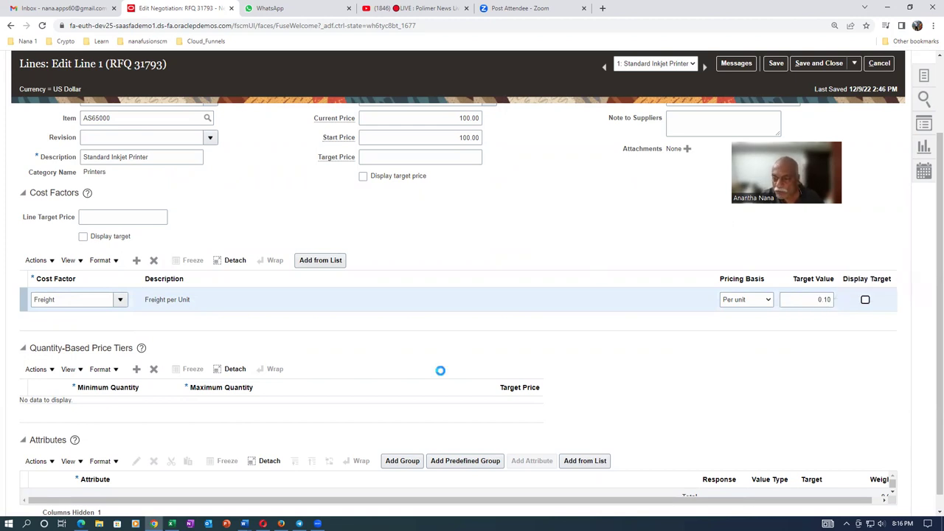
left_click(865, 301)
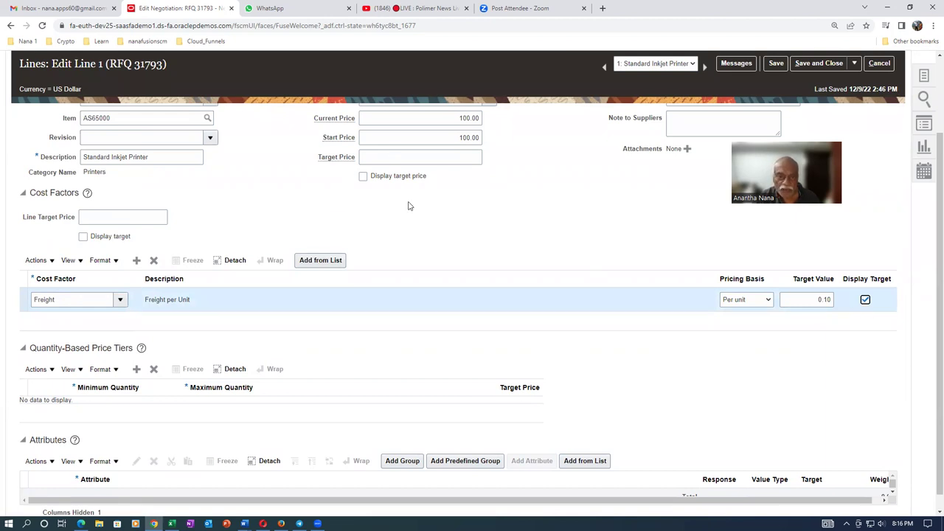
scroll(138, 221, "up", 1)
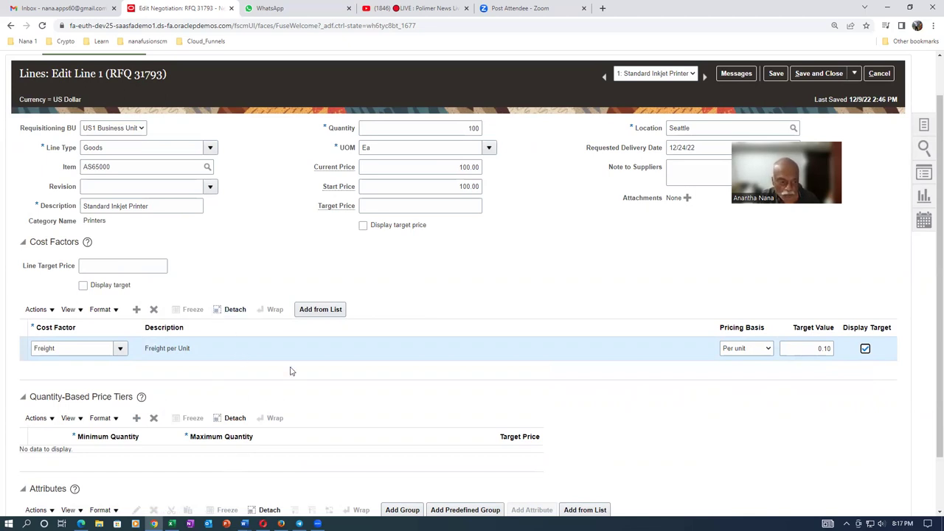
scroll(290, 371, "down", 1)
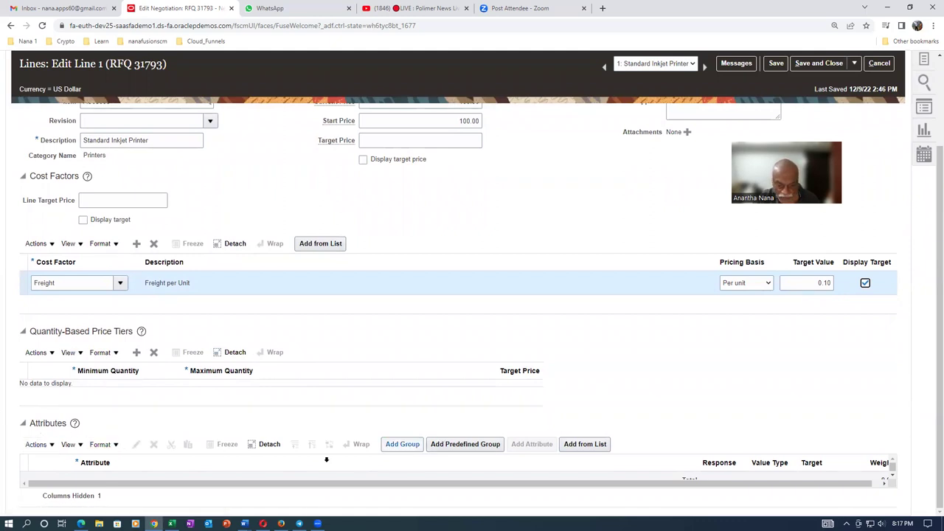
left_click(40, 445)
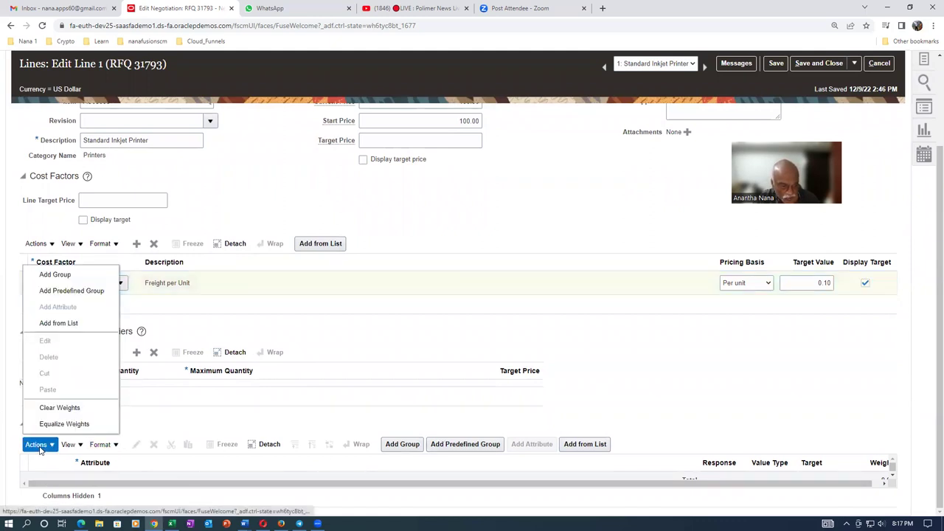
double_click(268, 416)
left_click(409, 445)
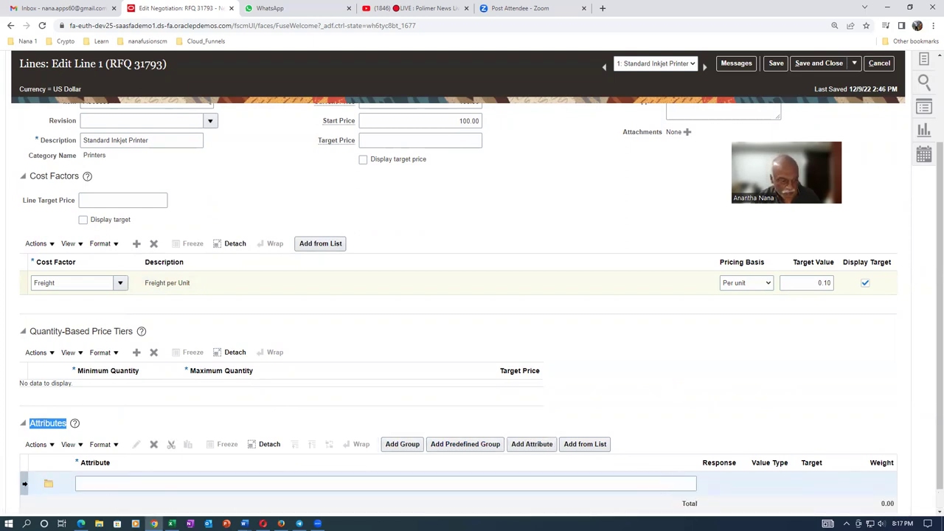
left_click(154, 445)
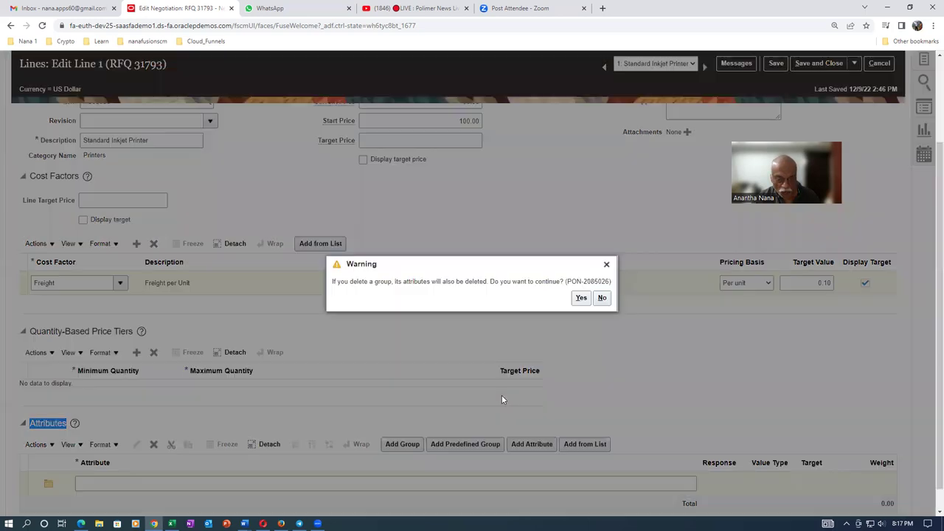
left_click(581, 297)
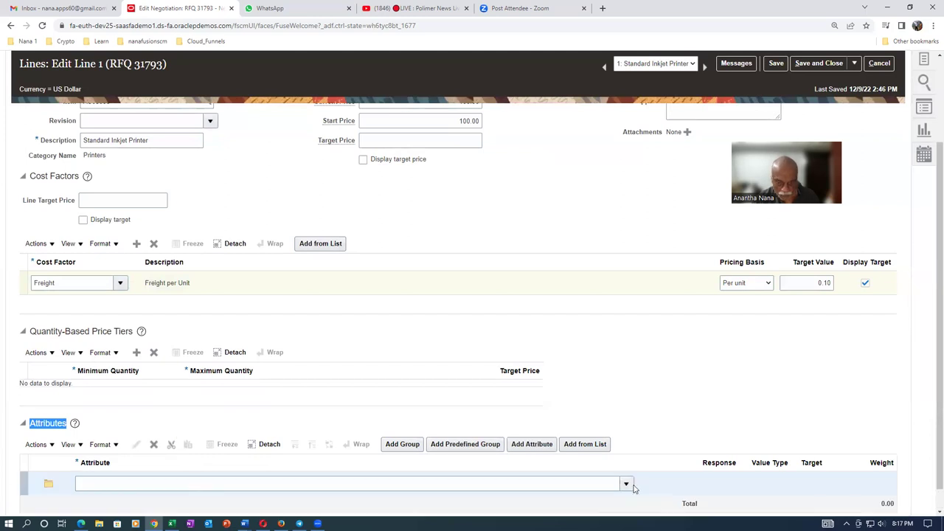
- Add a predefined attribute group to line 1 and choose Warranty as the group
left_click(627, 483)
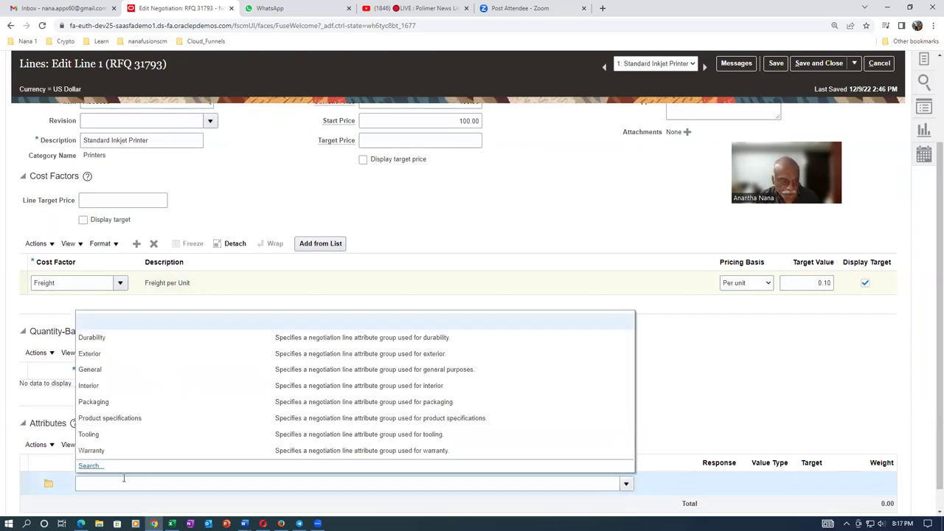
left_click(129, 453)
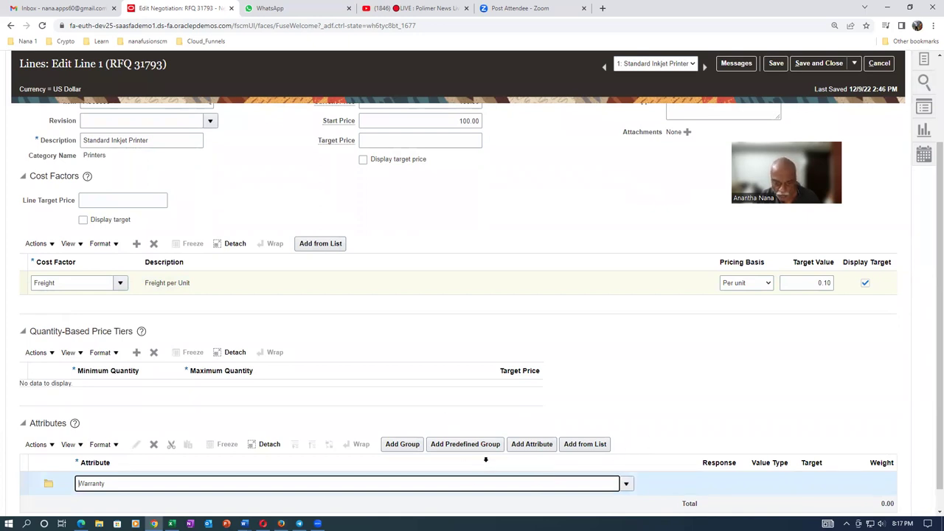
- Search the available attribute lists and add the Laptop list to line 1's attributes
left_click(598, 445)
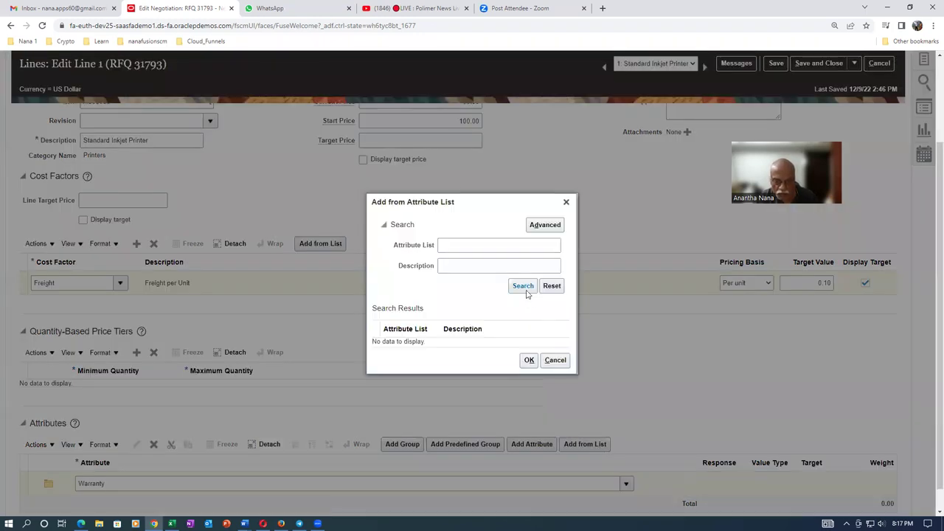
left_click(527, 291)
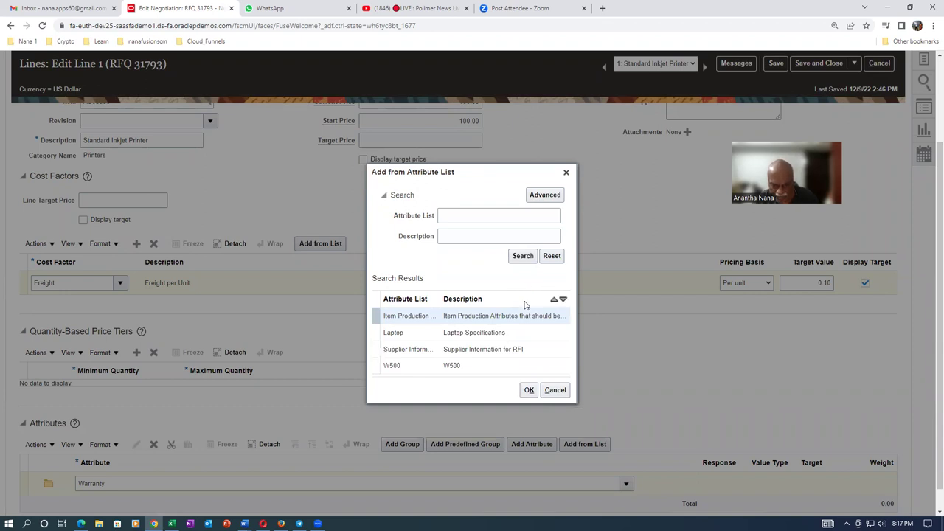
left_click(517, 337)
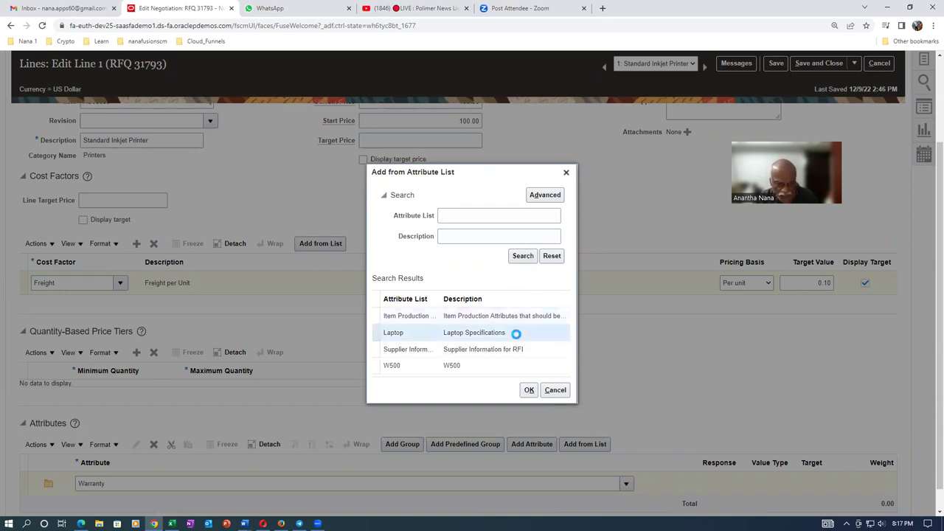
left_click(530, 391)
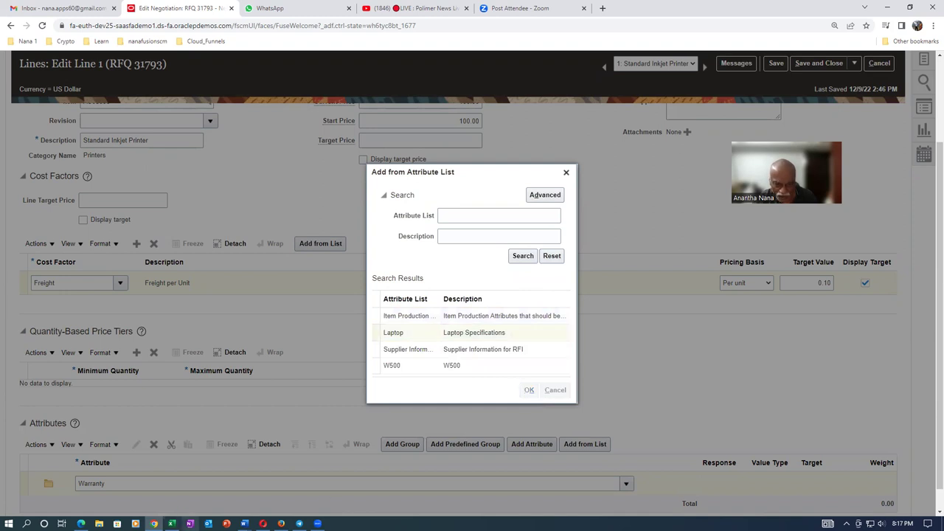
scroll(225, 479, "down", 2)
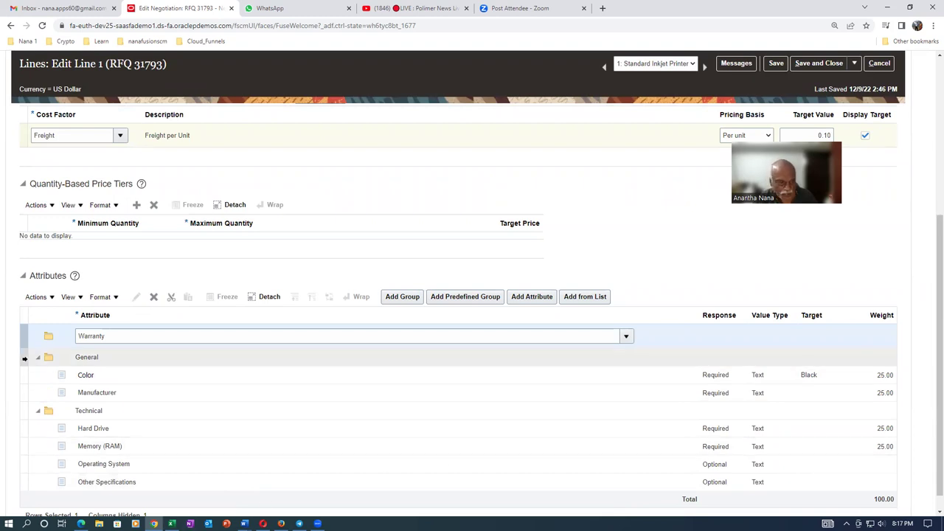
- Delete the General and Technical attribute groups, including their attributes, from line 1
left_click(25, 358)
left_click(83, 353)
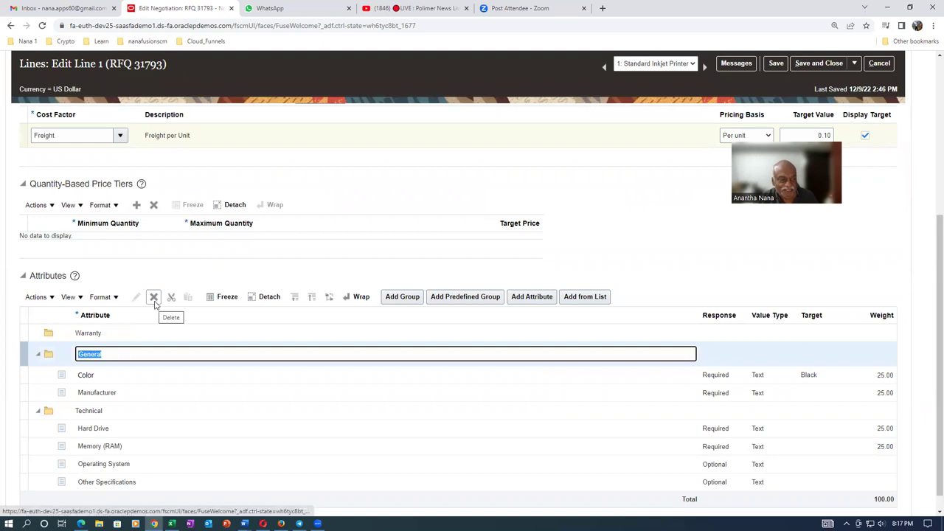
left_click(155, 301)
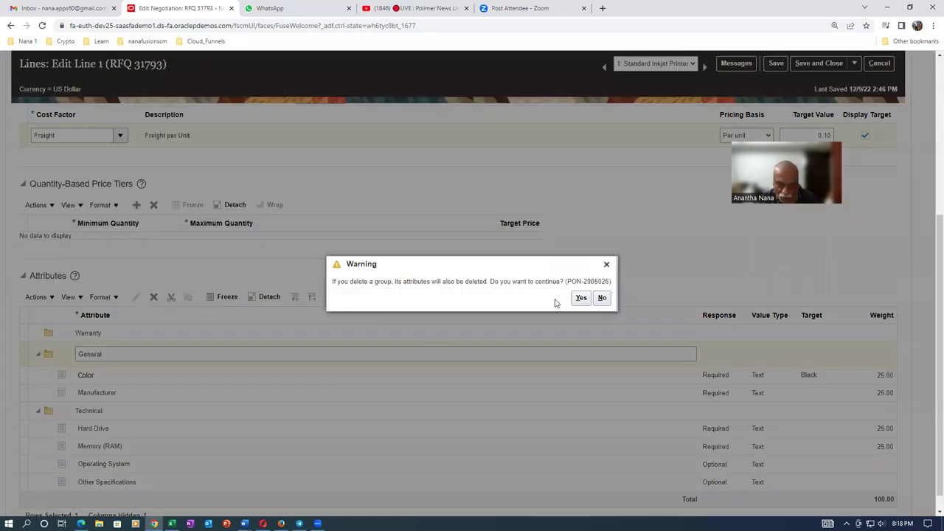
left_click(586, 297)
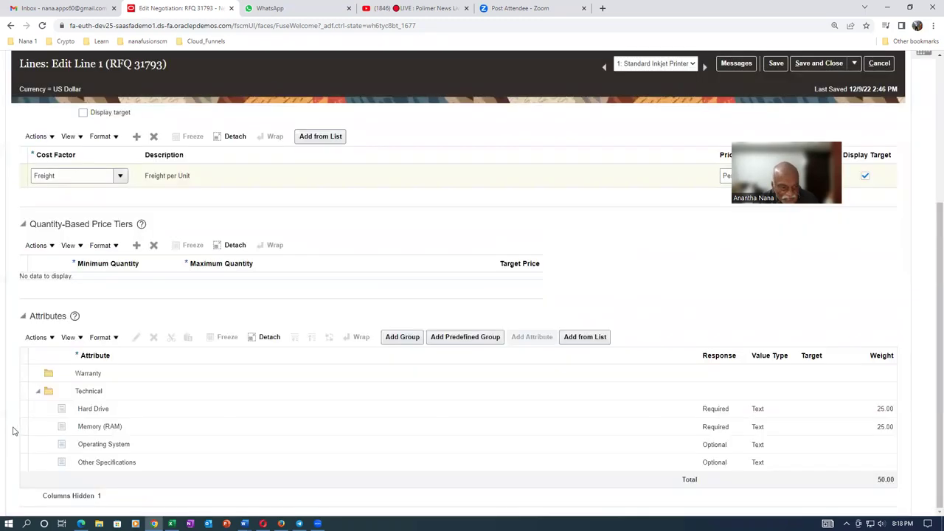
left_click(81, 389)
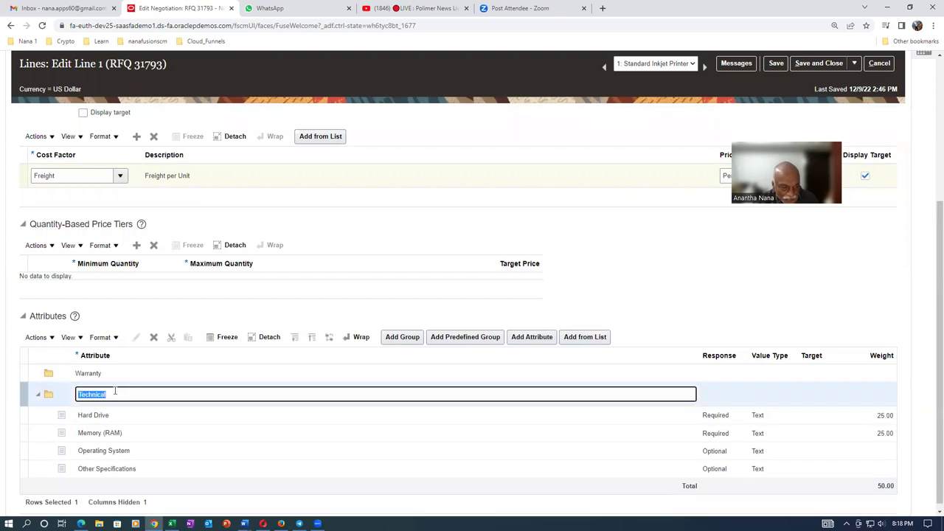
left_click(154, 337)
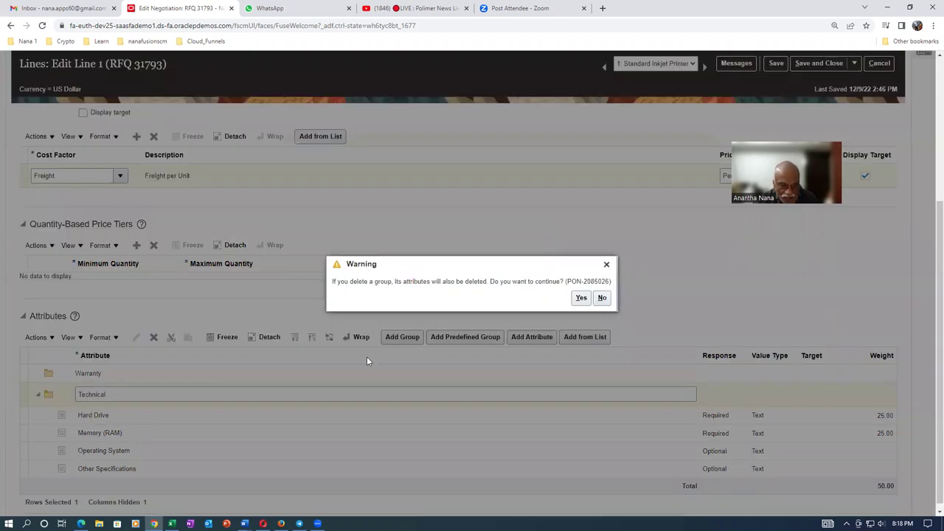
left_click(581, 298)
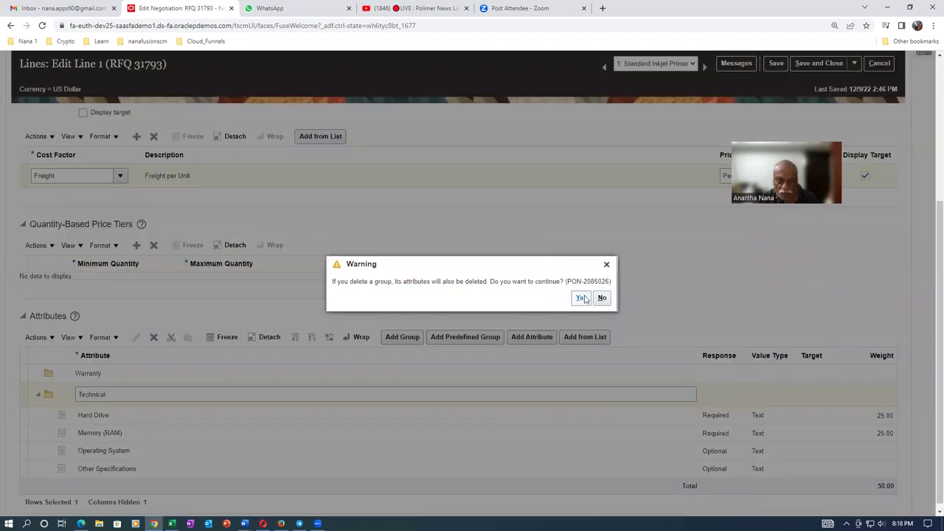
- Add an attribute to line 1's Warranty group and describe it as "No of years of warranty"
left_click(194, 463)
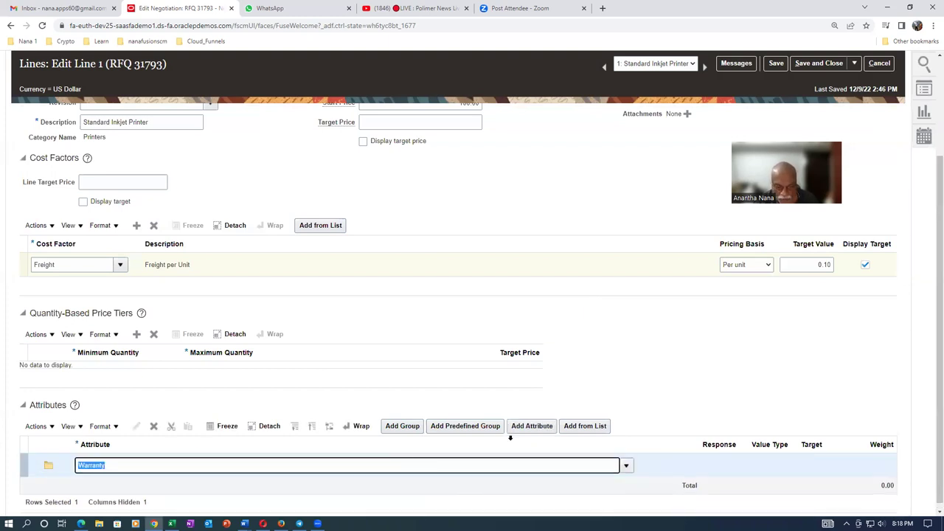
left_click(579, 398)
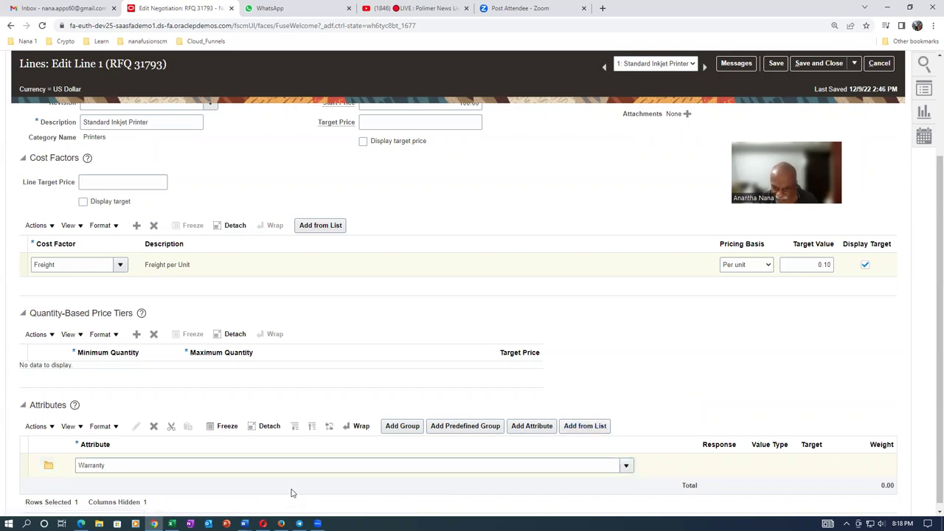
left_click(542, 420)
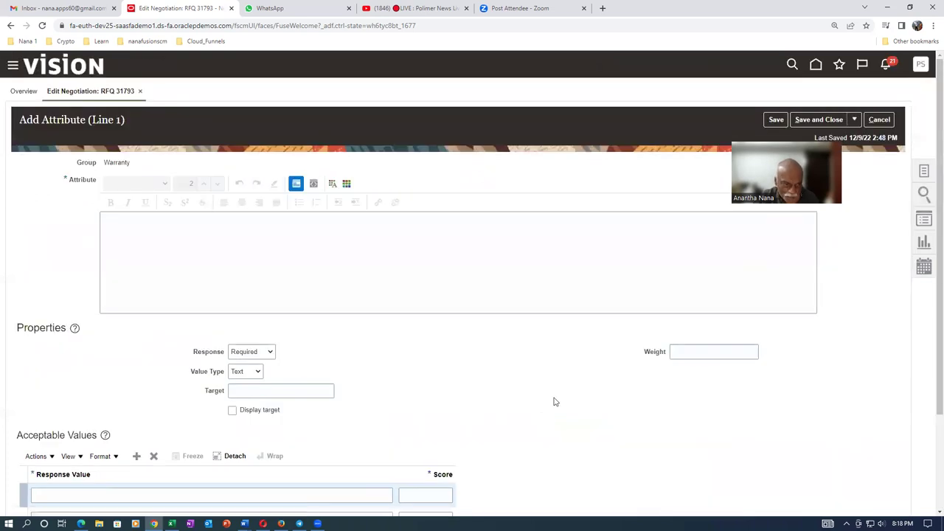
left_click(206, 261)
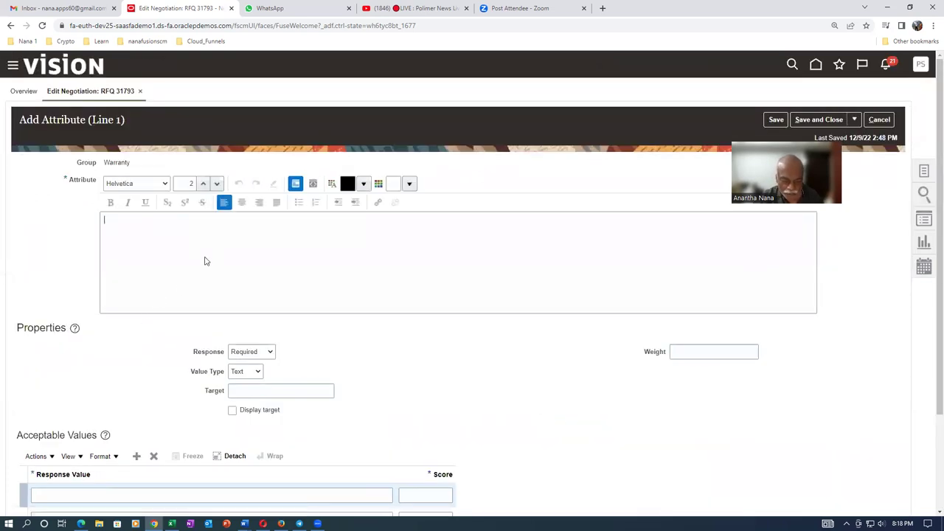
type("No of years of warranty")
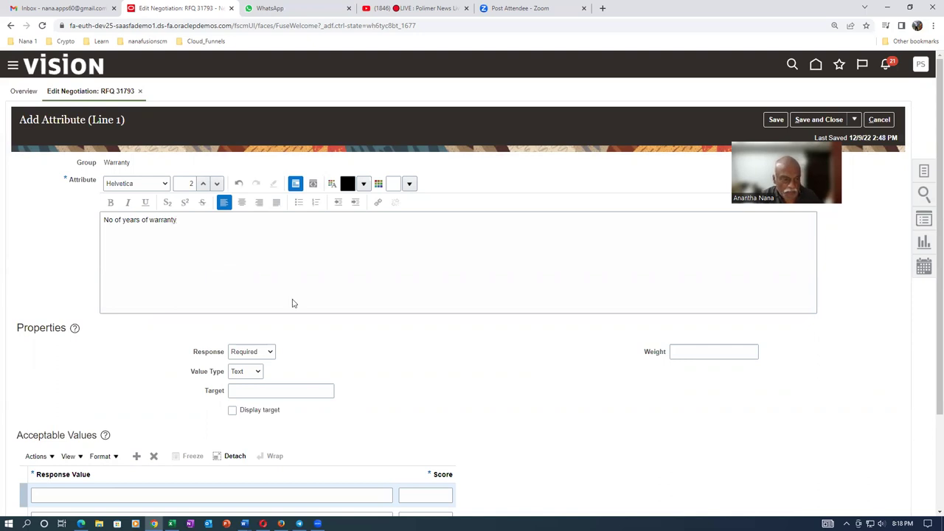
- Enter acceptable response values 5 and 4 for the warranty attribute, with scores of 5 and 4 respectively
scroll(292, 303, "down", 2)
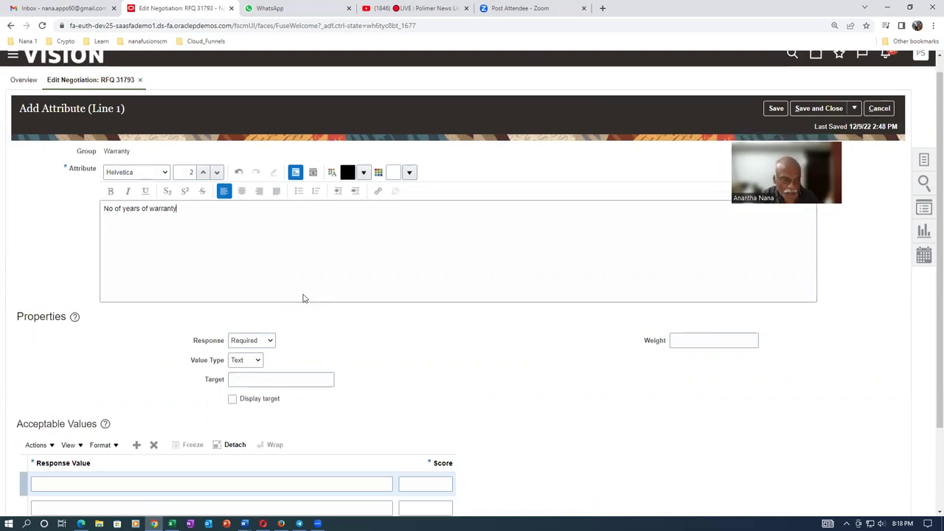
left_click(222, 373)
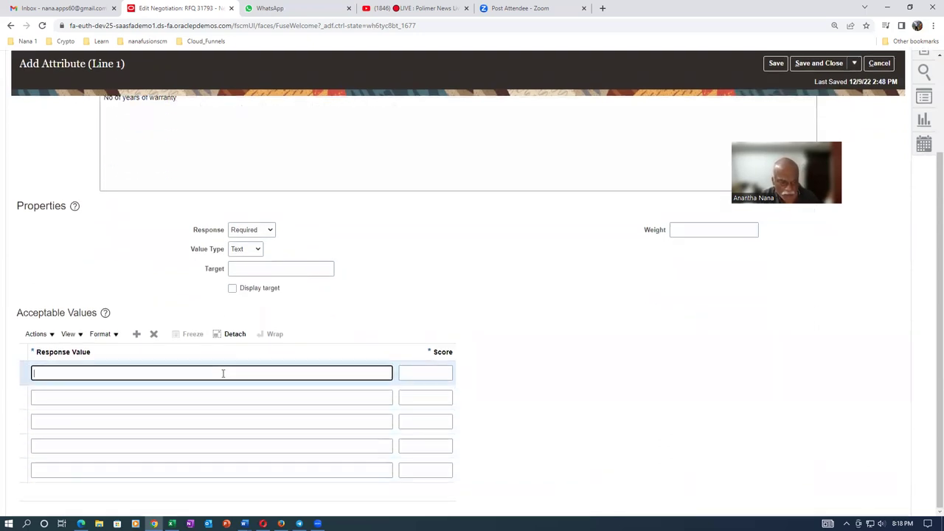
left_click(425, 376)
type("5")
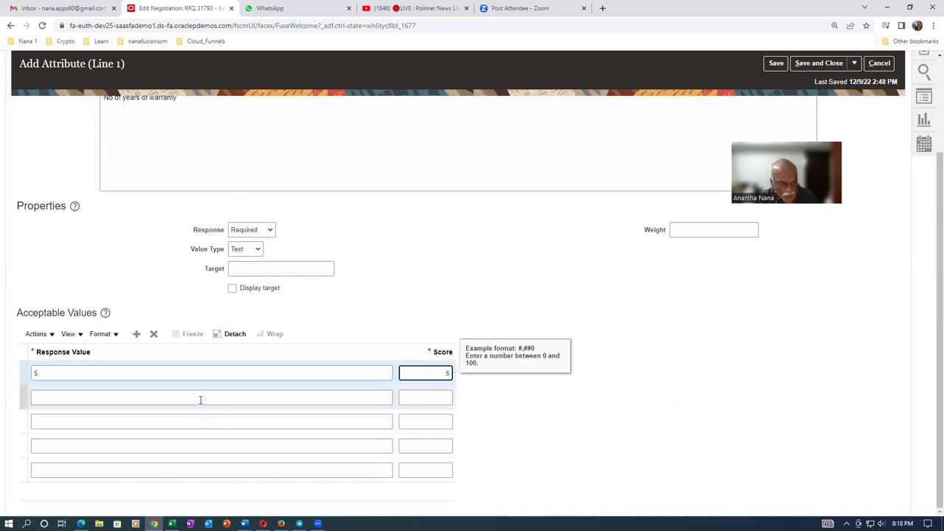
left_click(200, 399)
type("4")
left_click(452, 395)
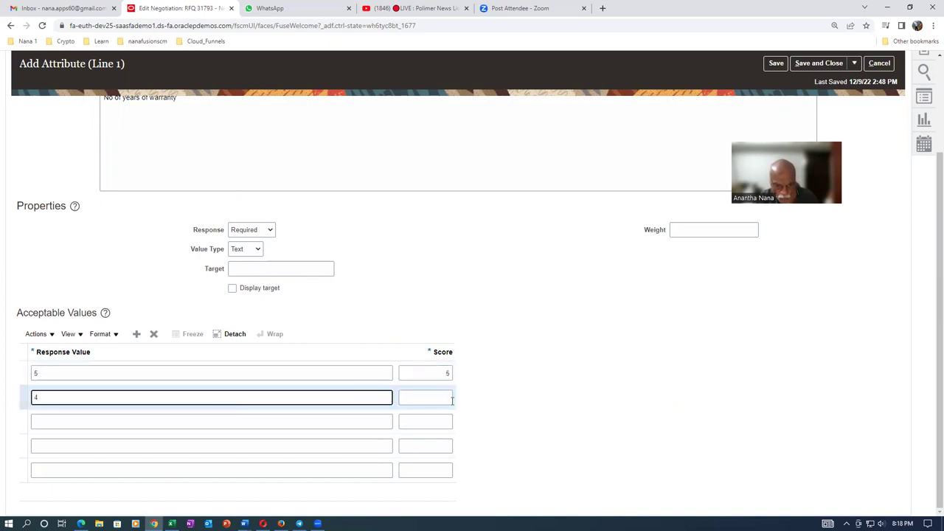
type("4")
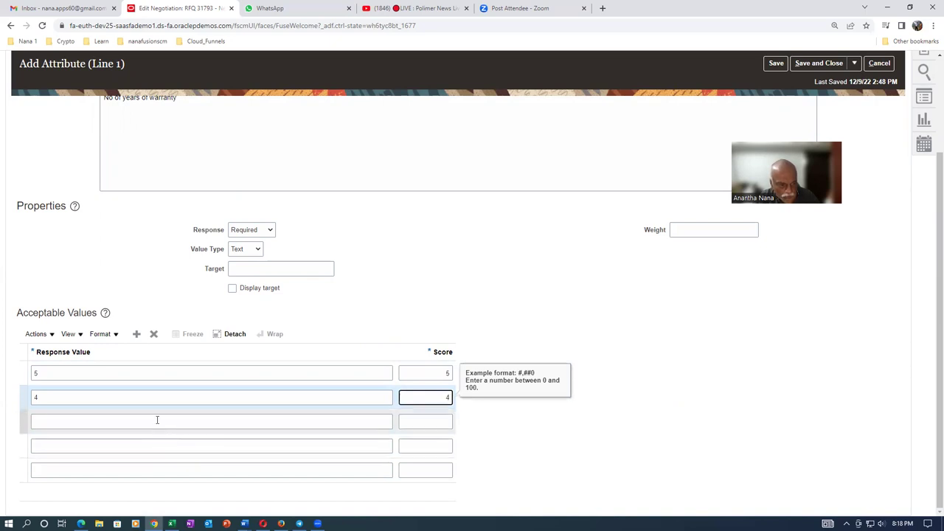
- Enter the remaining acceptable response values 3, 2 and 1 with scores of 3, 2 and 1 respectively
left_click(157, 420)
type("3")
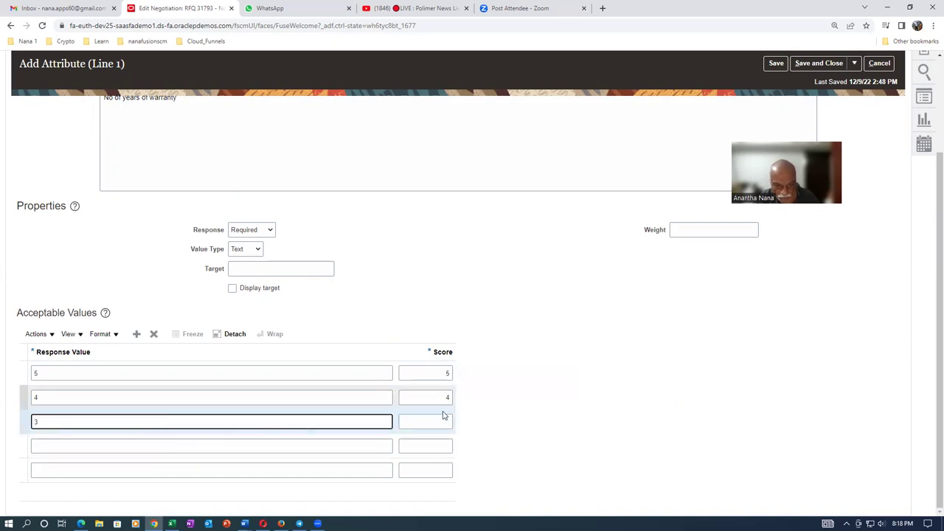
left_click(420, 419)
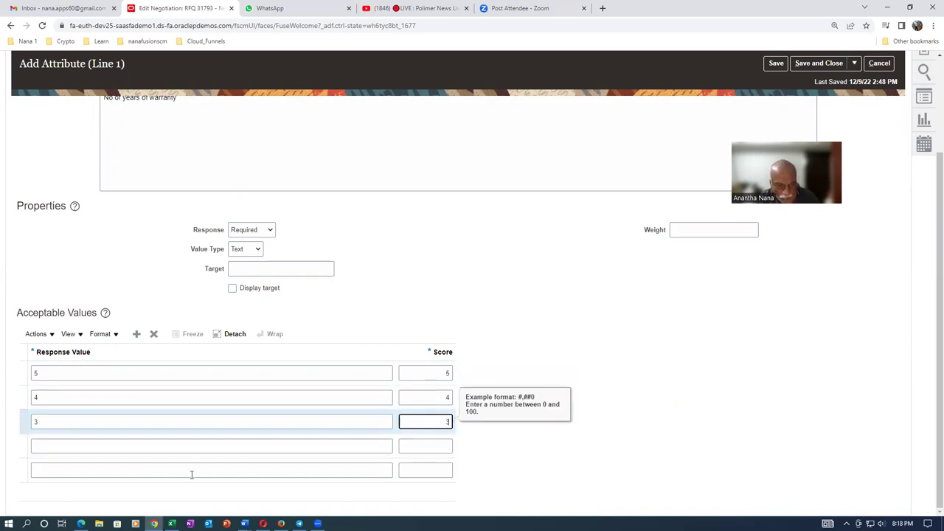
left_click(144, 448)
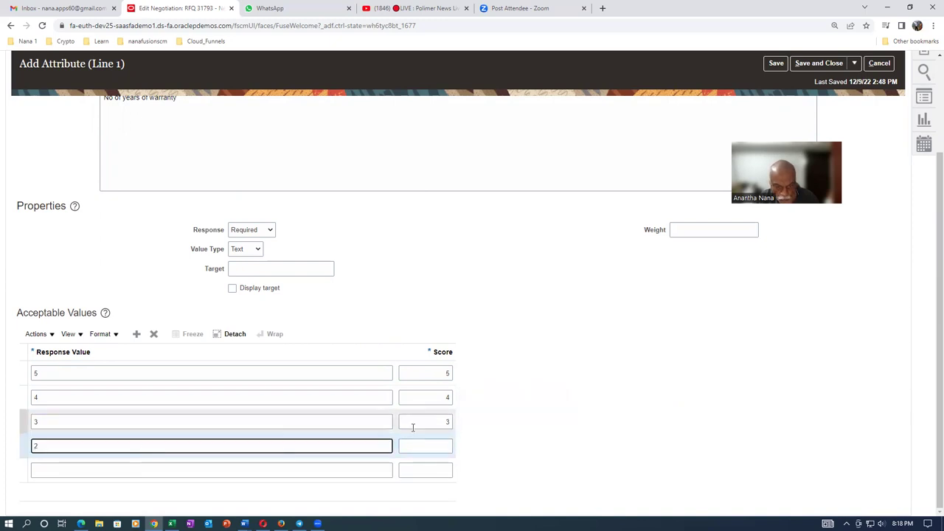
left_click(441, 445)
type("2")
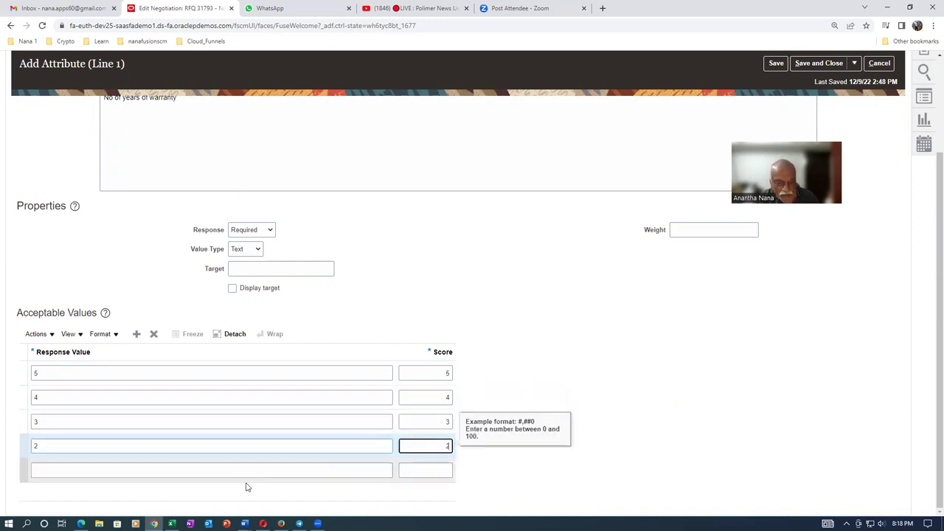
left_click(166, 471)
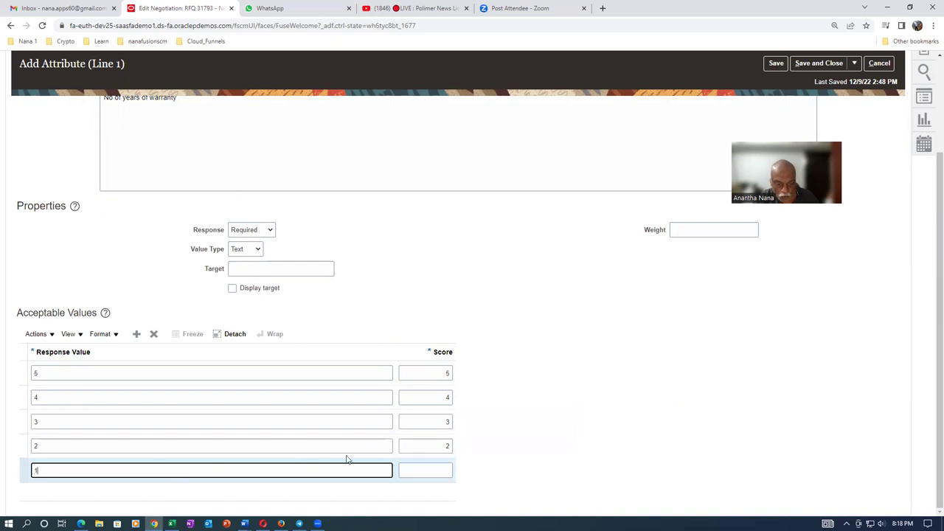
left_click(431, 471)
type("1")
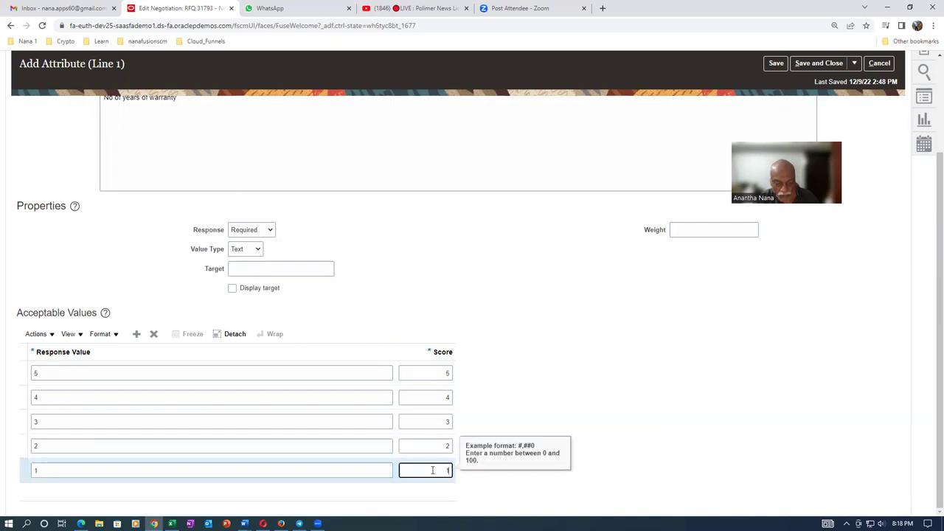
- Give the warranty attribute a weight of 100 and a displayed target of 4, and save and close it
scroll(582, 376, "up", 2)
left_click(700, 352)
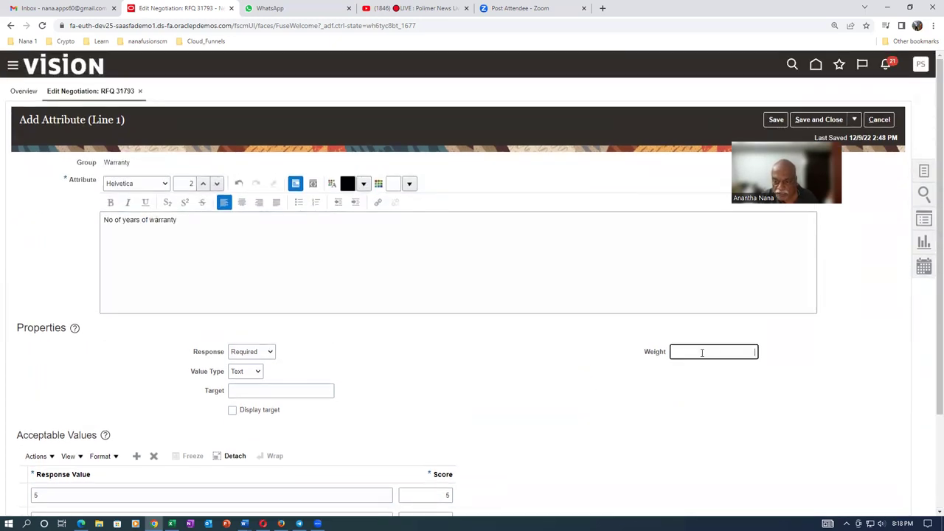
type("100")
key("Tab")
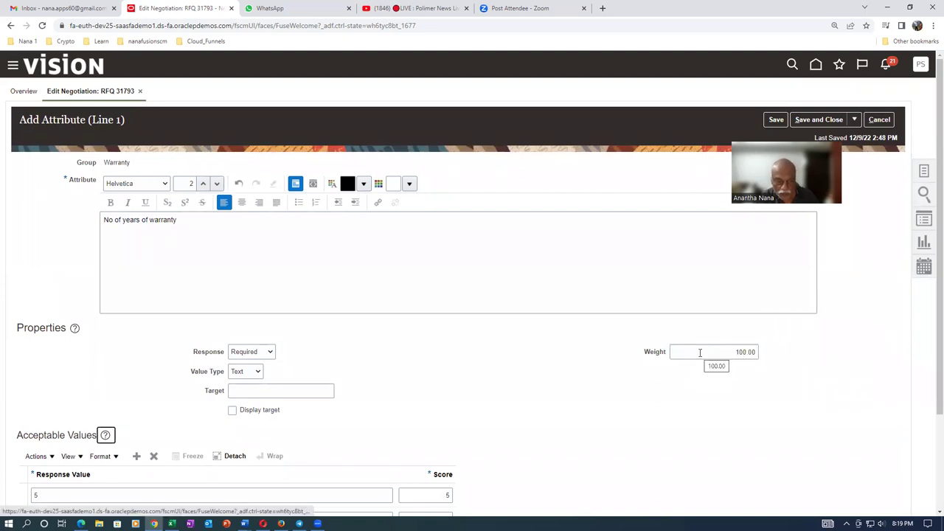
left_click(258, 390)
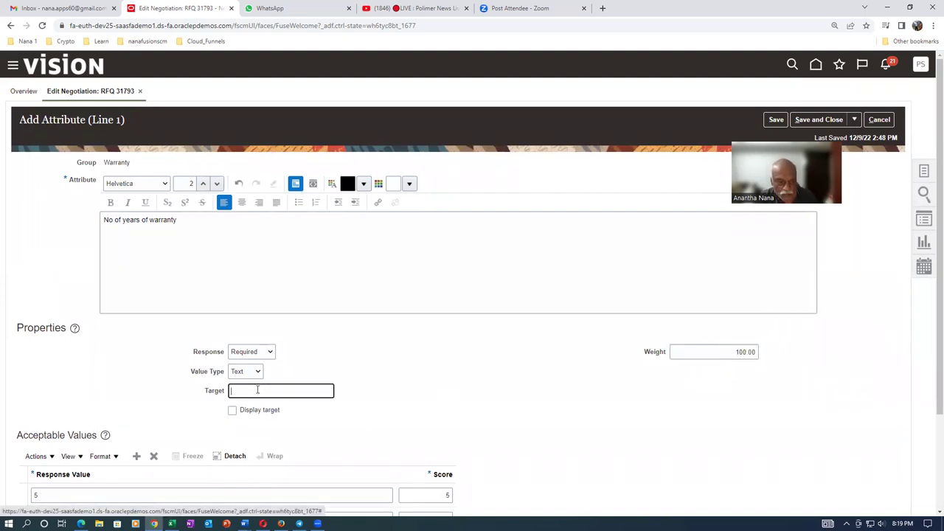
type("4")
left_click(233, 410)
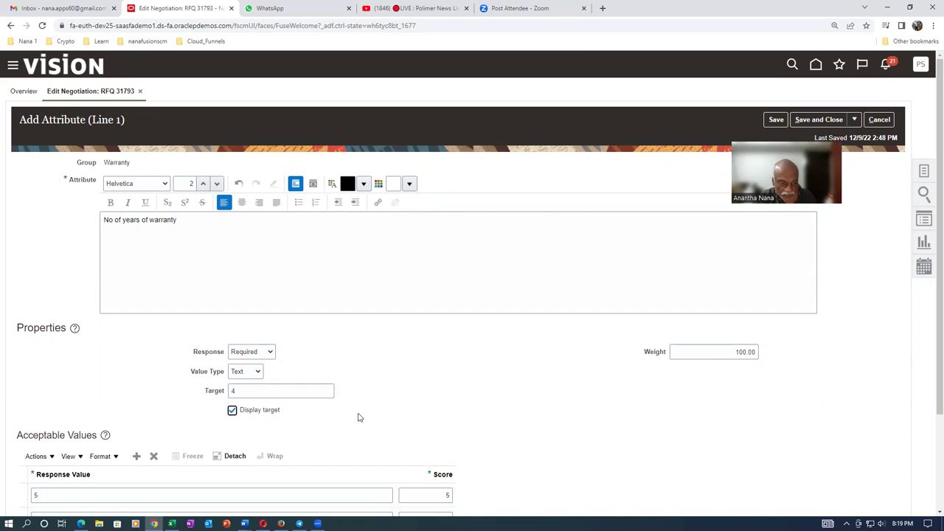
scroll(418, 410, "down", 2)
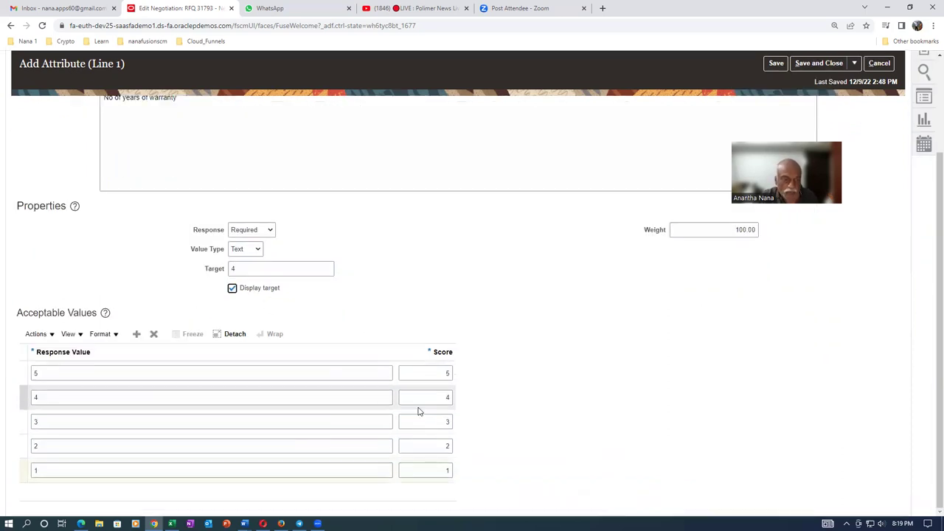
scroll(418, 410, "up", 2)
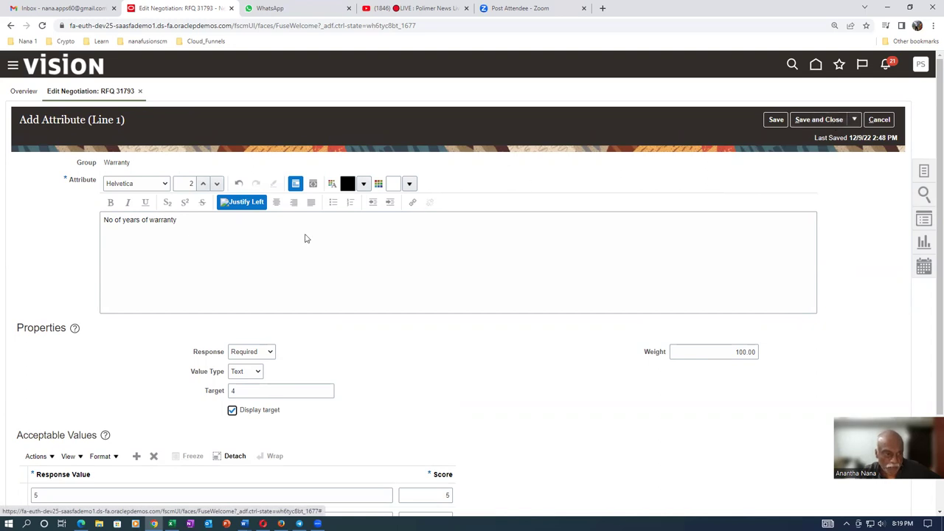
left_click(820, 119)
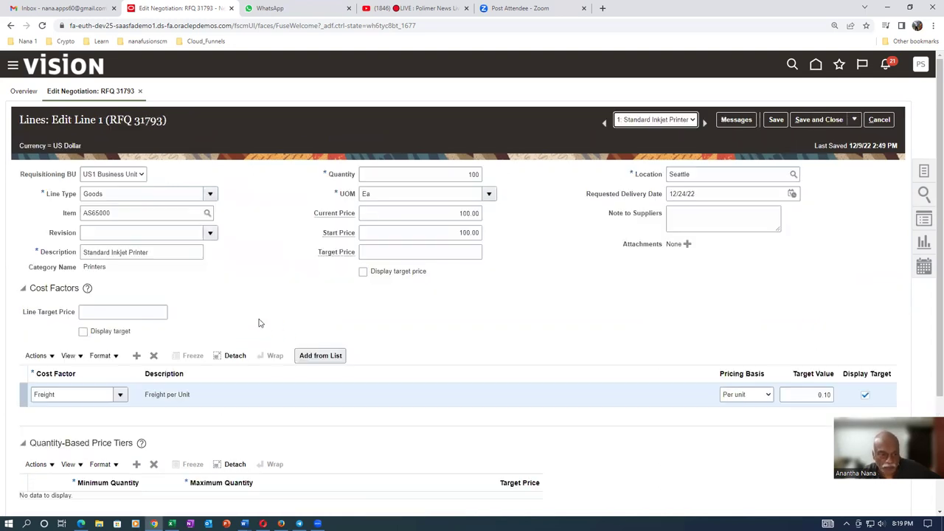
- Review line 1's cost factor and attribute details, and save and close the line
scroll(258, 322, "down", 2)
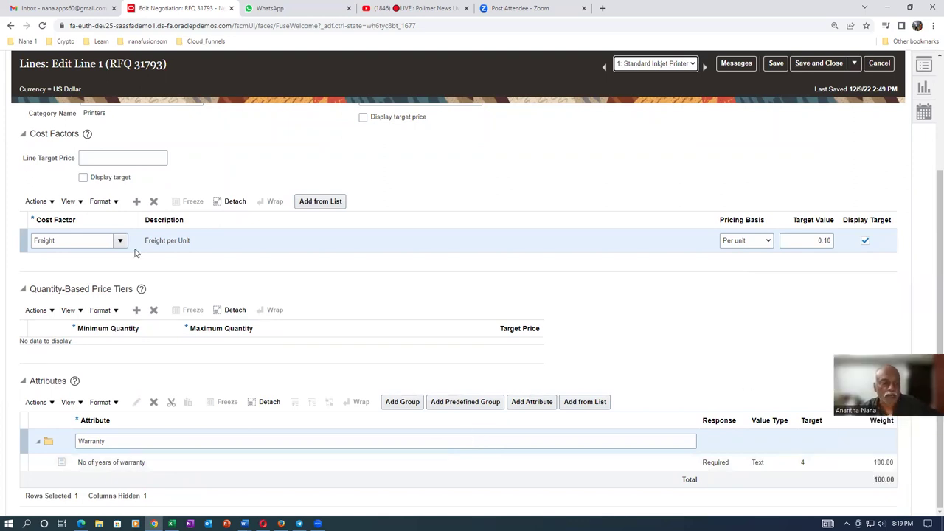
scroll(559, 337, "up", 3)
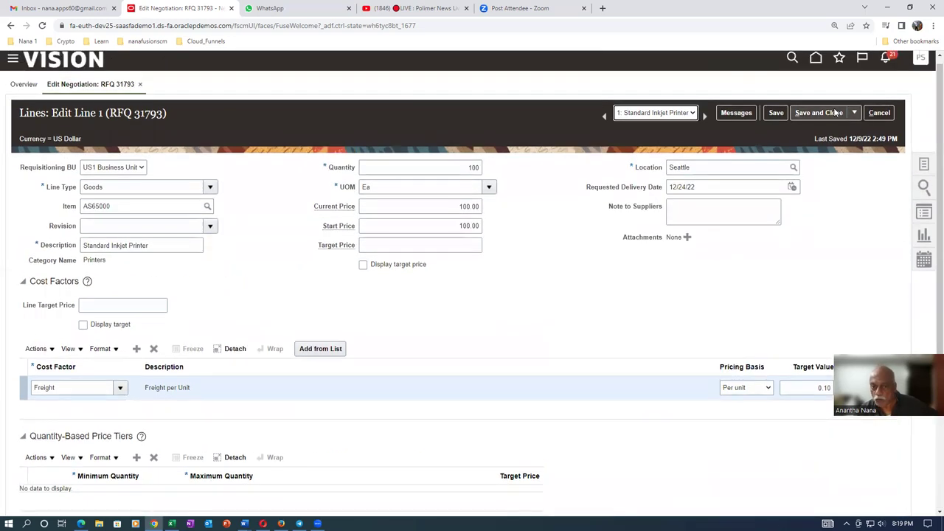
left_click(835, 112)
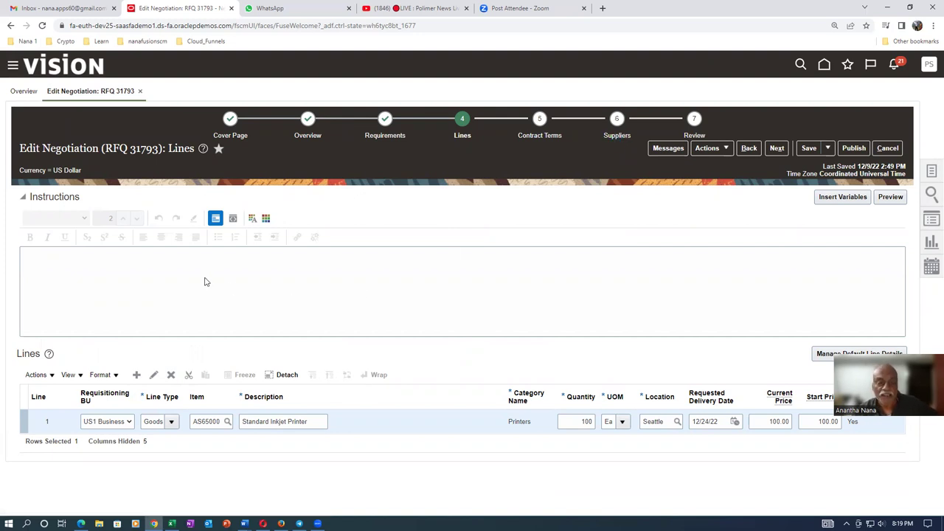
- Go to the Suppliers stage and delete all listed suppliers, from Dell Inc. through RJK Inc
left_click(21, 265)
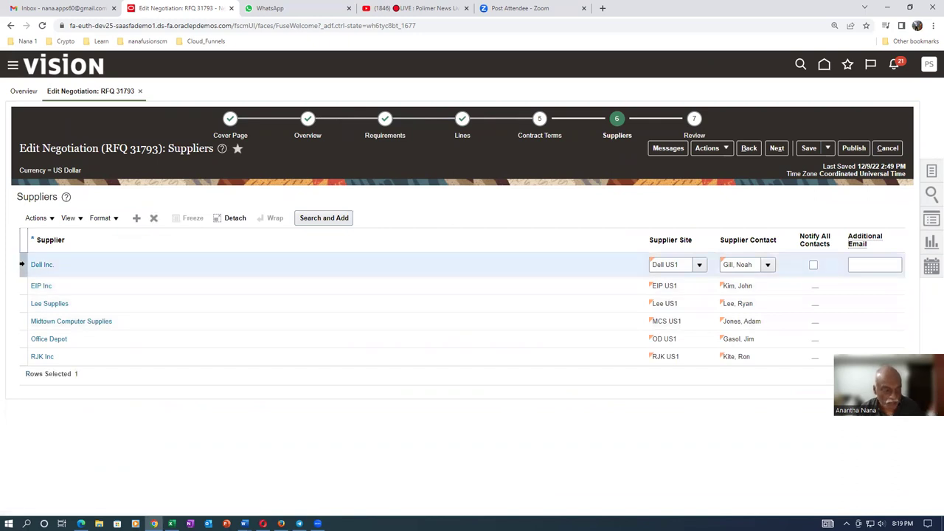
left_click_drag(20, 363, 18, 359)
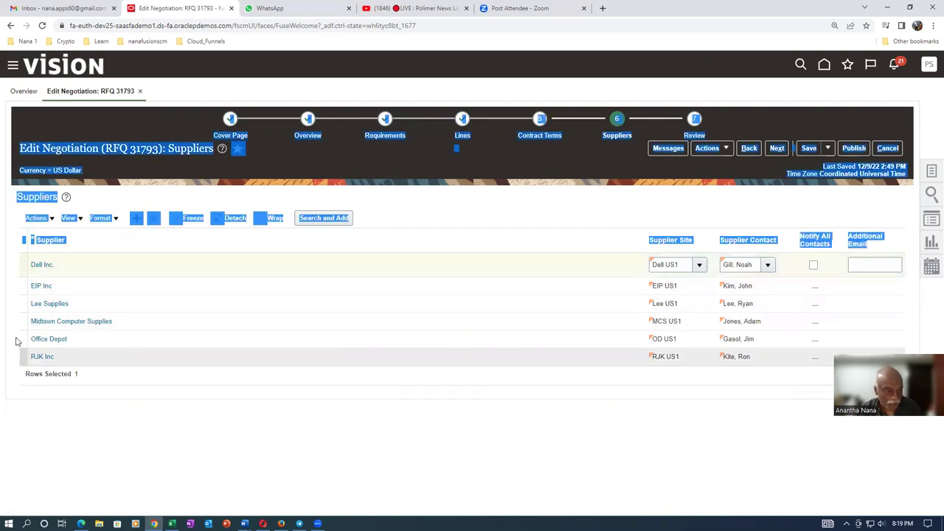
left_click(84, 357)
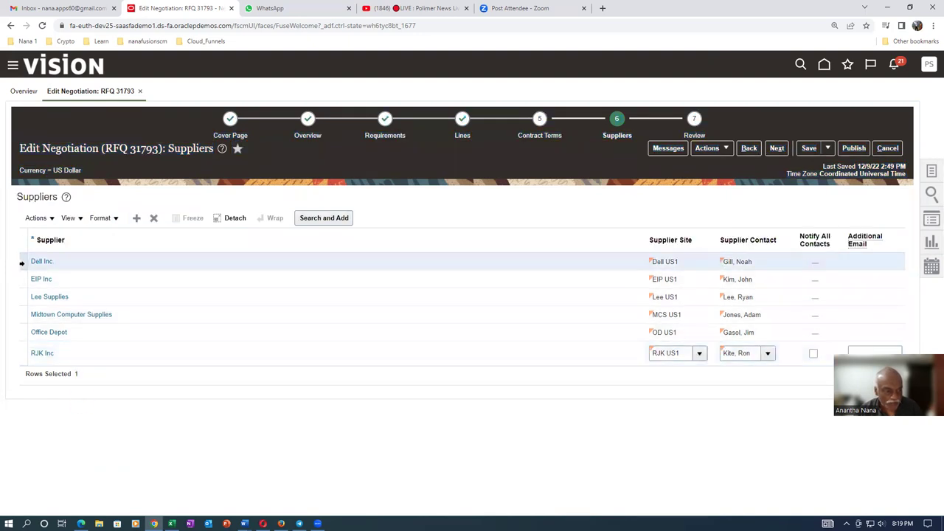
left_click(22, 264)
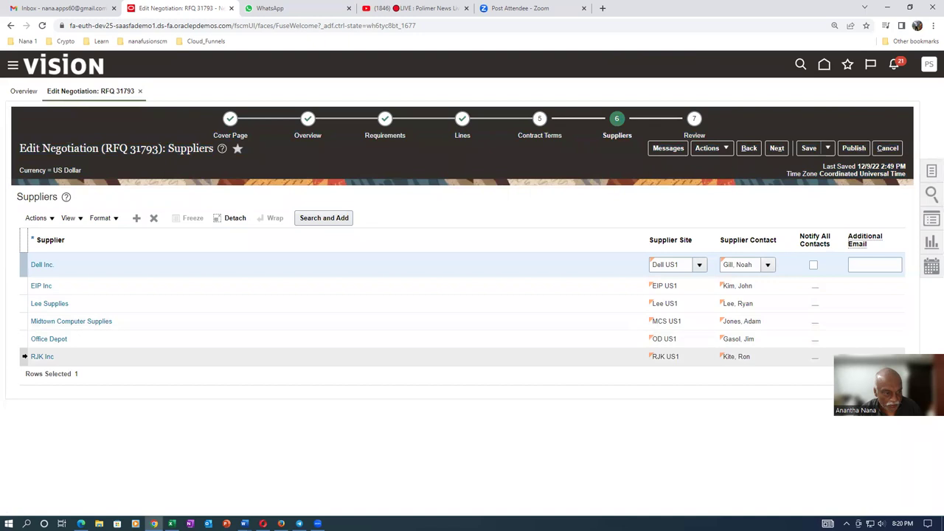
left_click(24, 357, "shift")
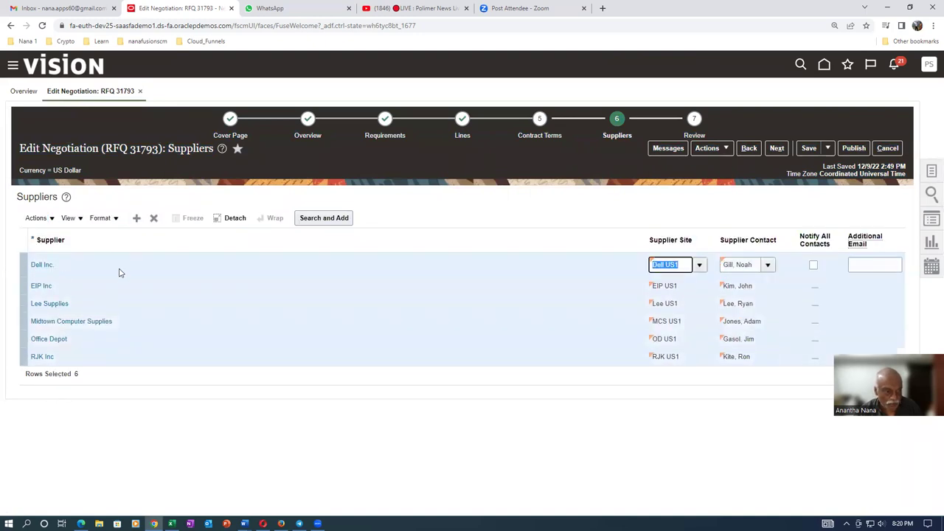
left_click(153, 218)
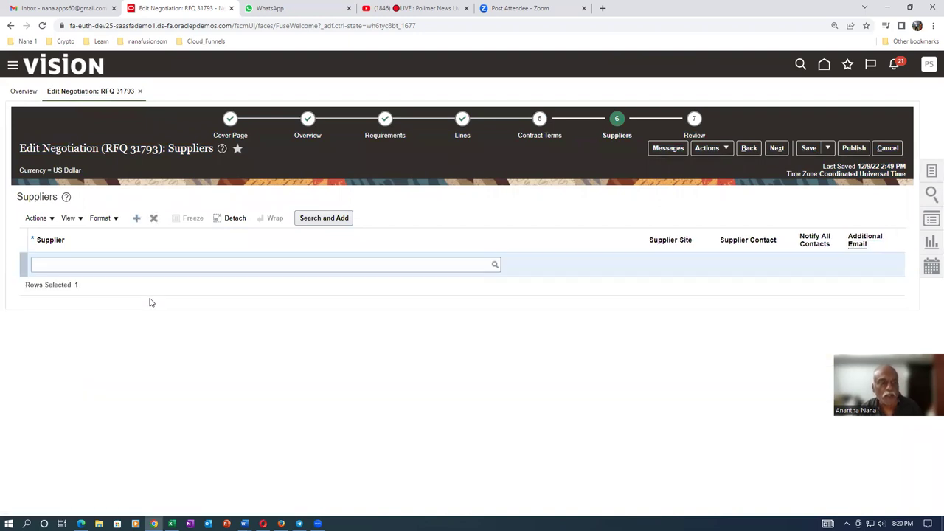
- Add a01_sup_1 as an invited supplier with supplier site Site 1
left_click(130, 268)
type("a01")
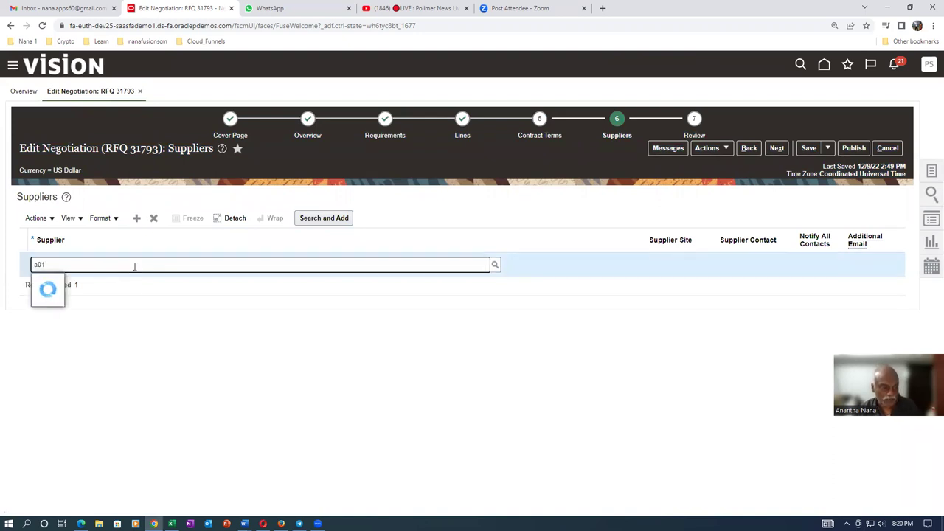
left_click(89, 284)
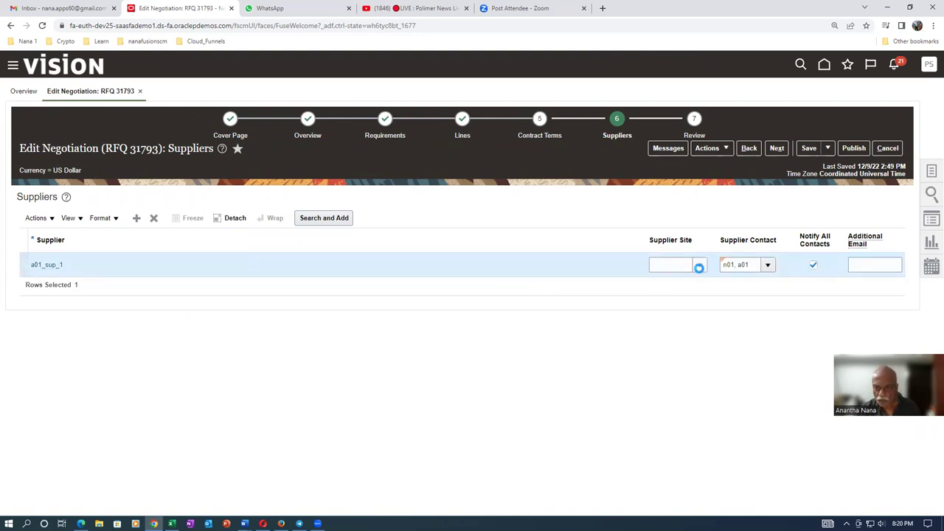
left_click(698, 267)
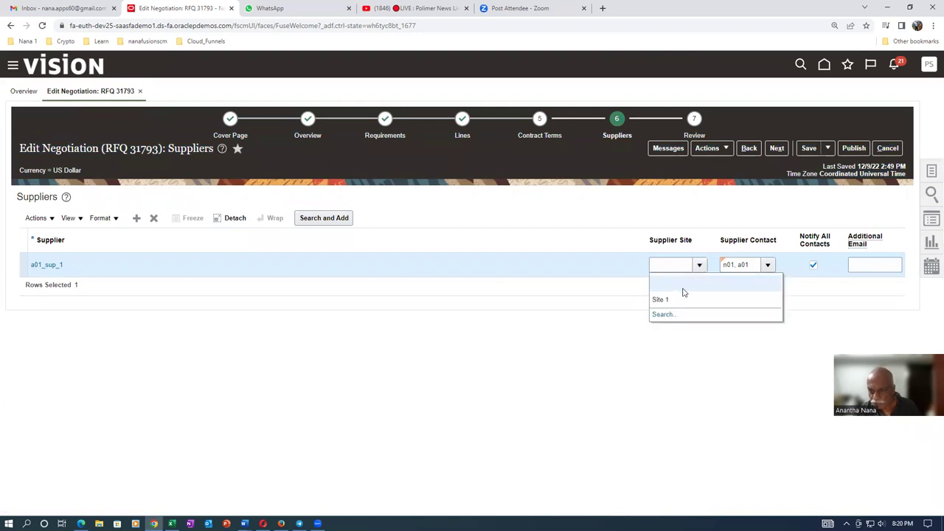
left_click(649, 299)
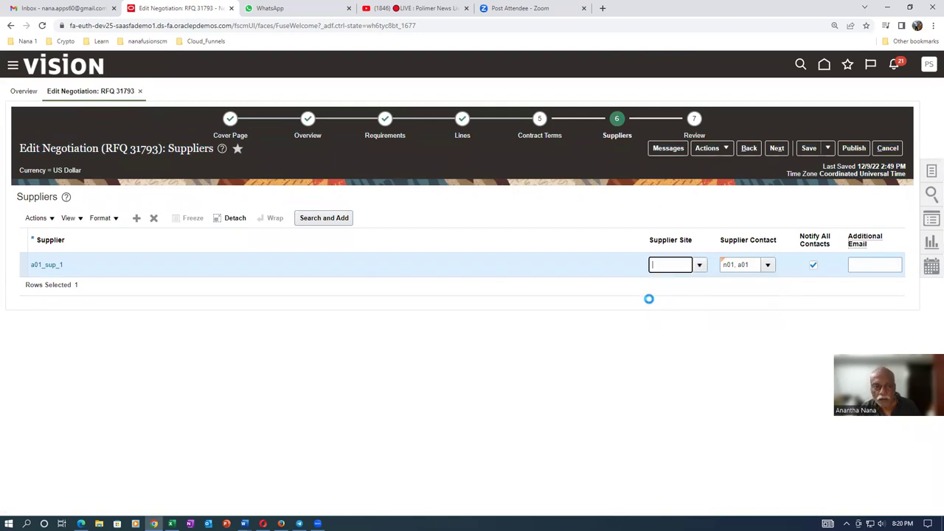
- Add a second invited supplier, a01_sup_2, with supplier site Site 2
left_click(137, 217)
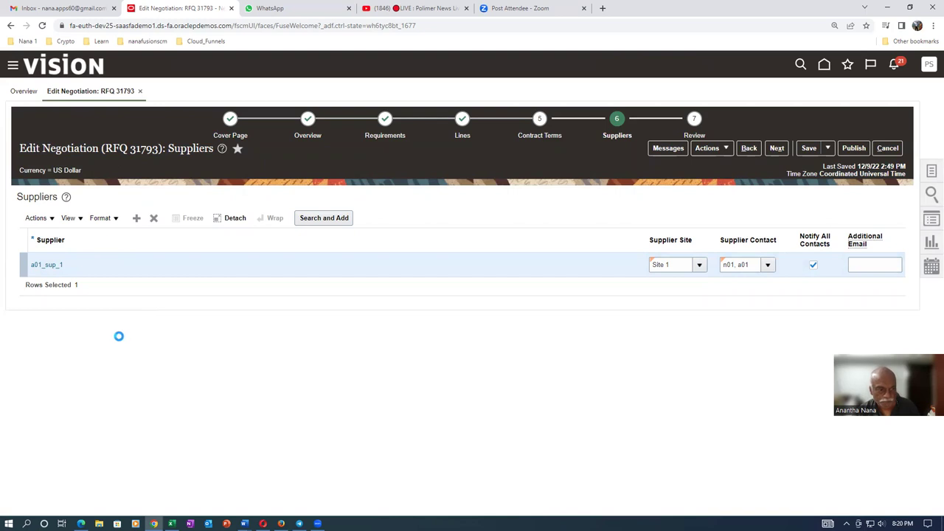
left_click(91, 269)
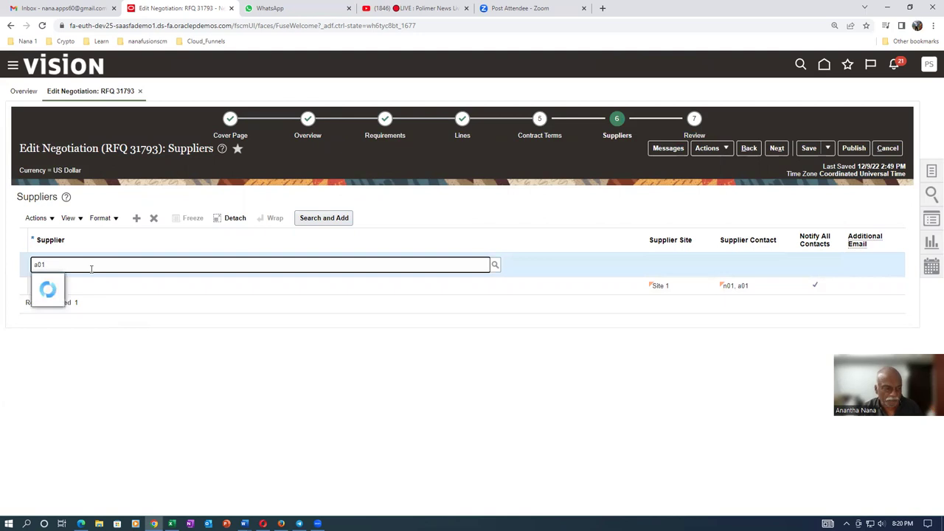
left_click(89, 299)
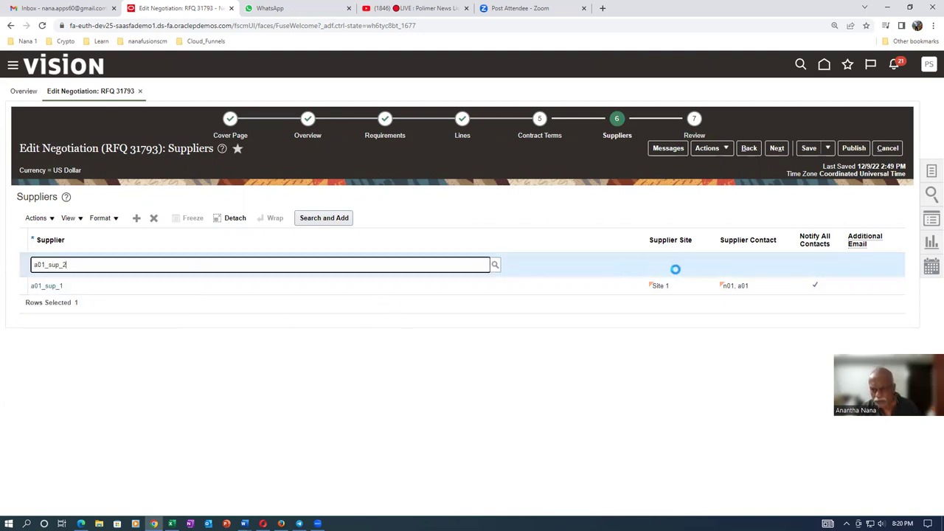
left_click(699, 265)
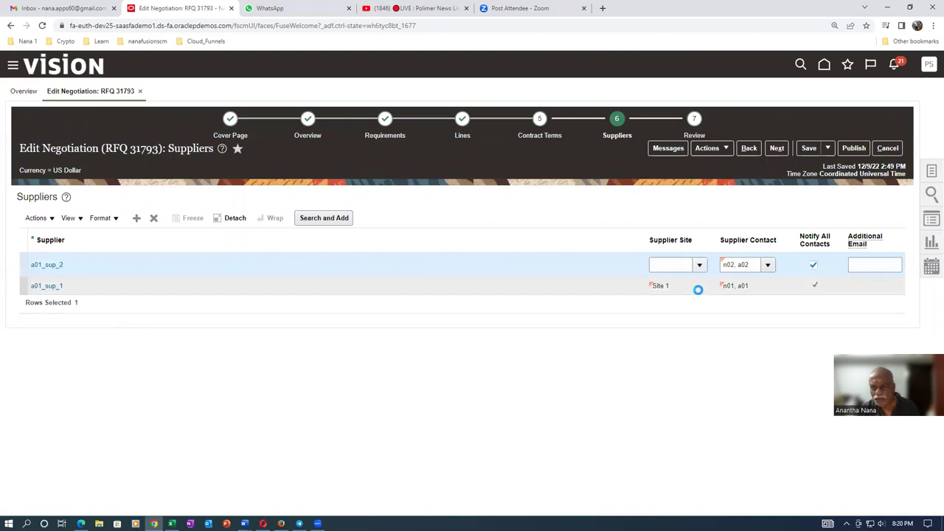
left_click(683, 299)
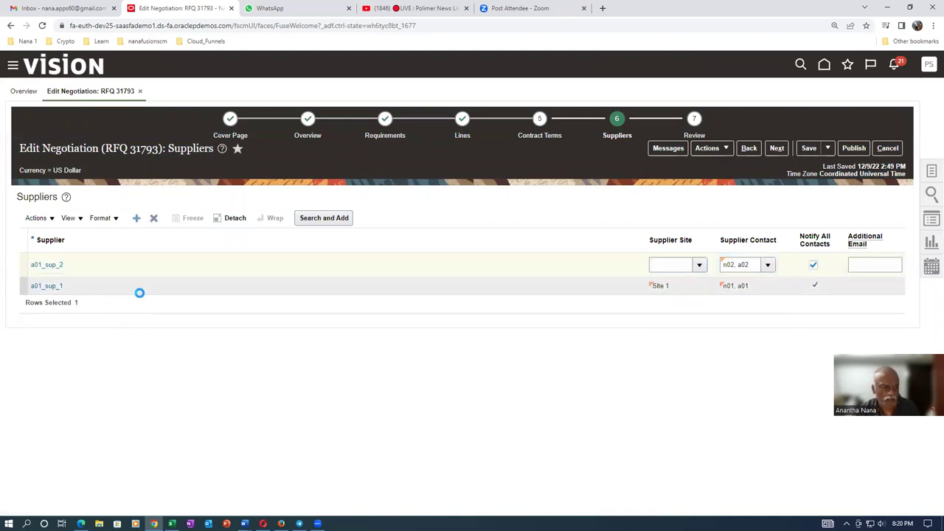
- Add a third invited supplier, a01_sup_3, with supplier site Site 3, and save the negotiation
left_click(78, 263)
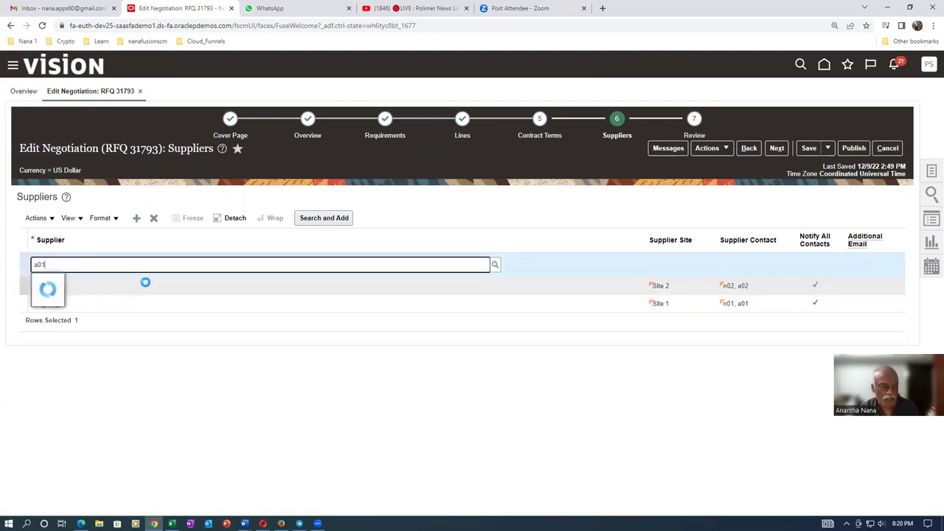
left_click(110, 316)
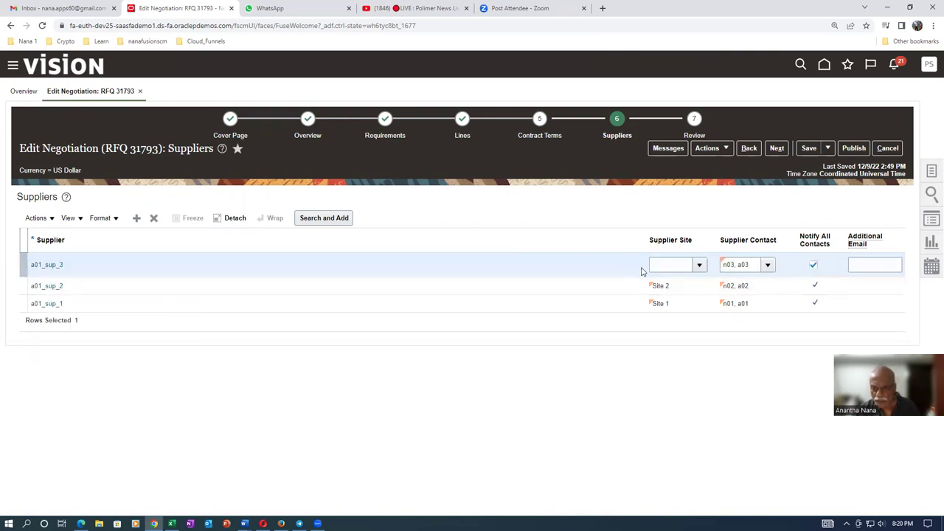
left_click(700, 267)
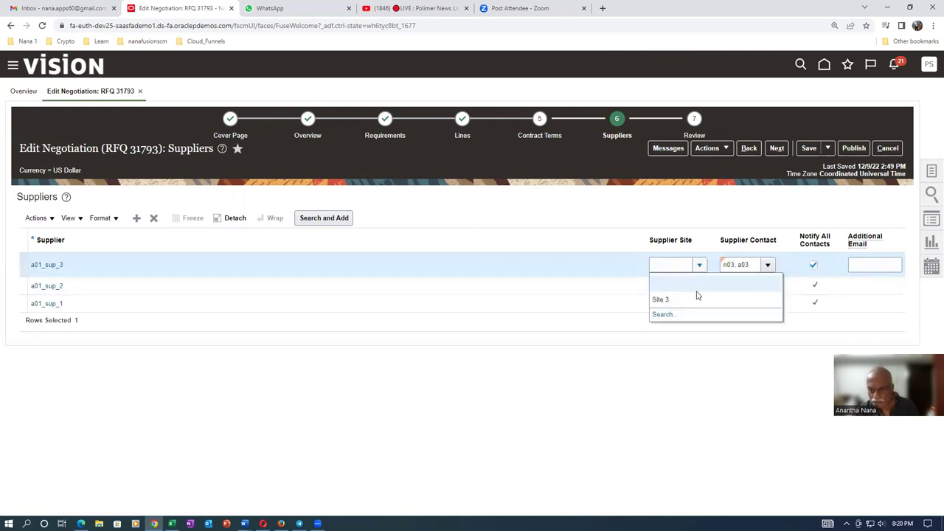
left_click(686, 301)
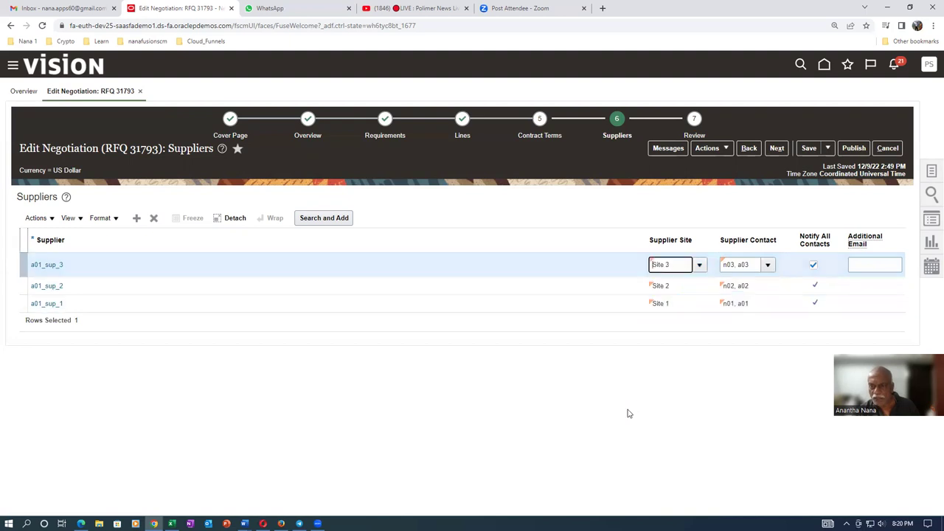
left_click(808, 147)
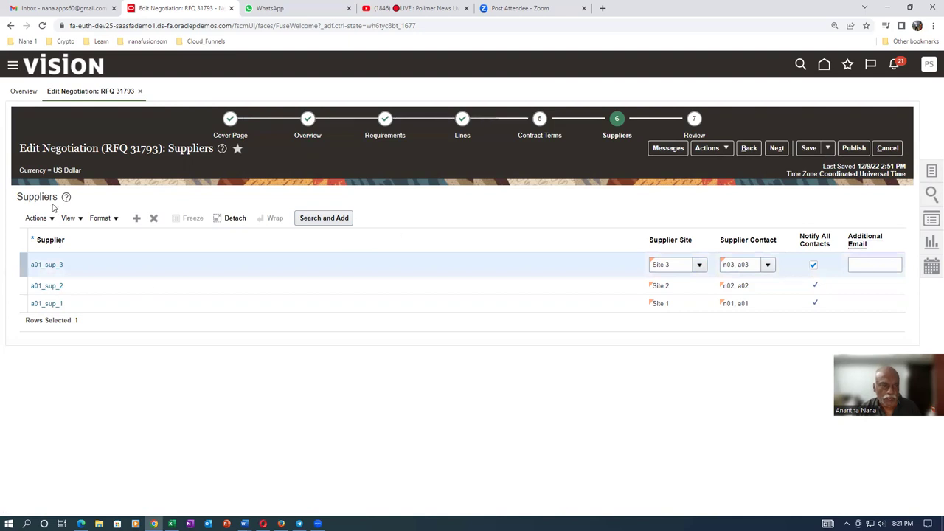
double_click(136, 151)
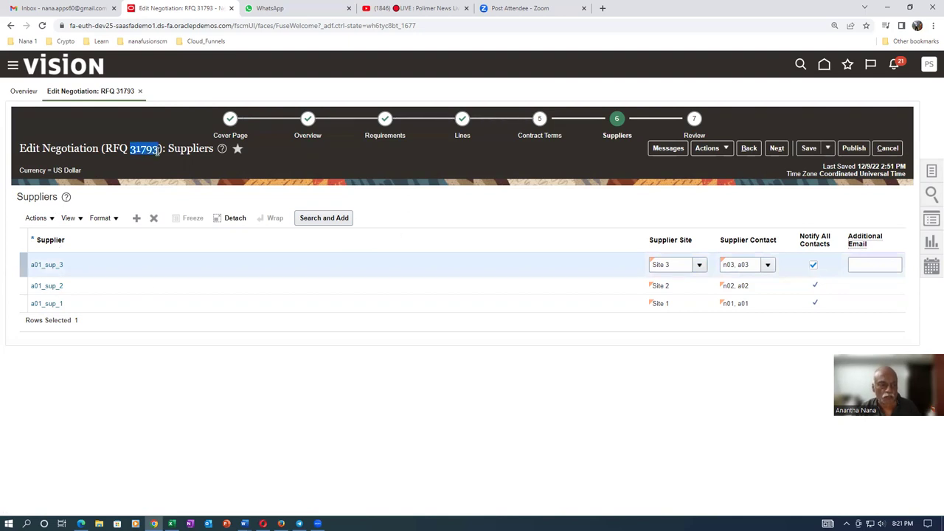
left_click(426, 230)
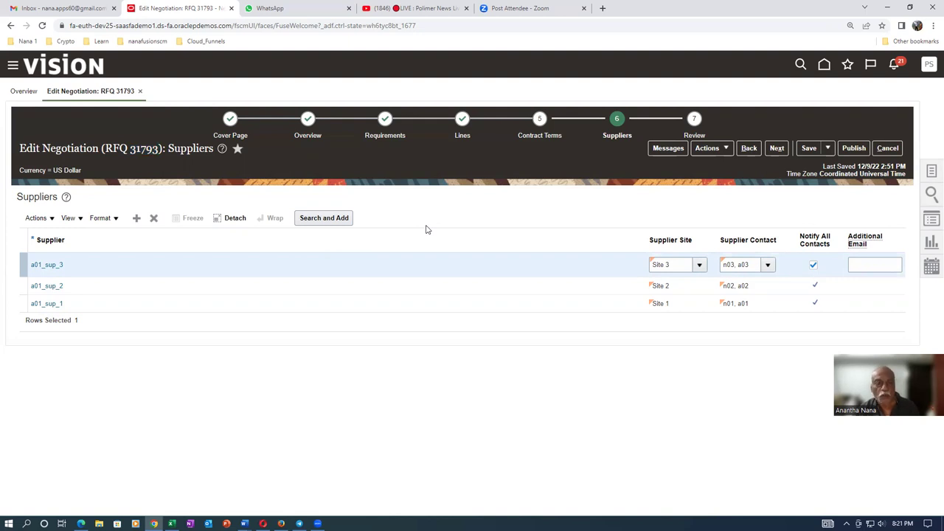
- Review the Agree to Terms requirement's properties and scoring in the Requirements stage, and leave it without making changes
left_click(382, 139)
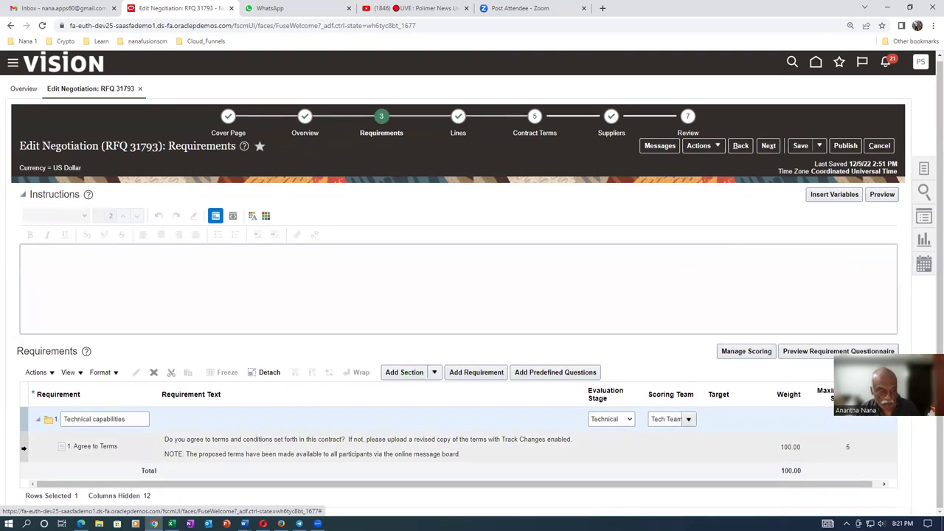
left_click(23, 448)
left_click(153, 375)
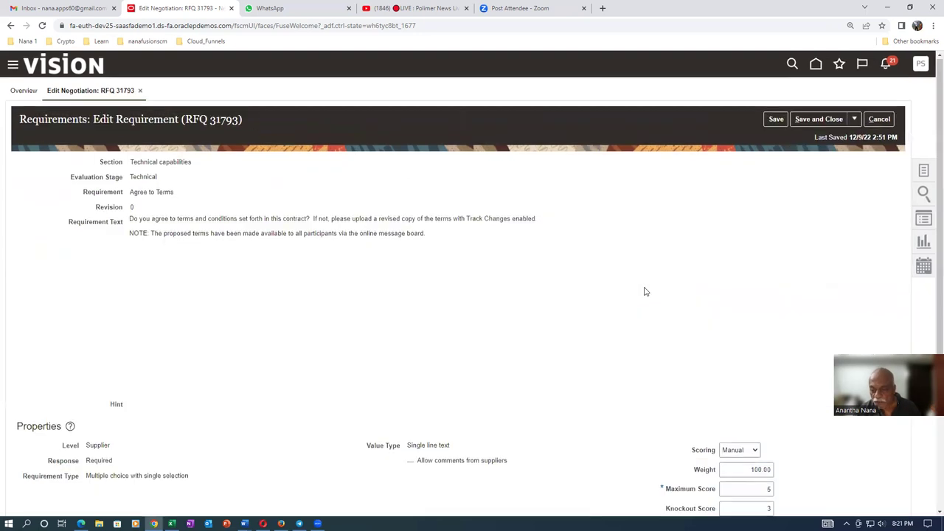
scroll(644, 291, "down", 2)
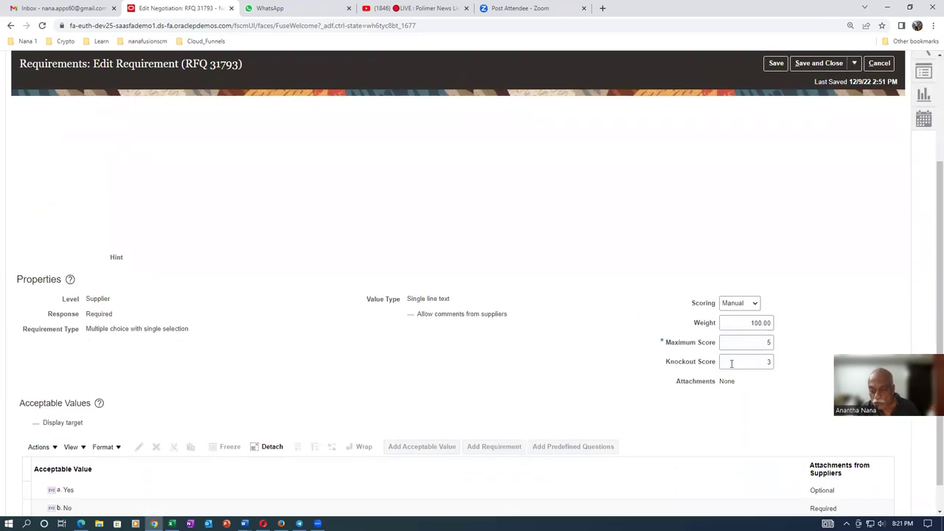
scroll(317, 416, "up", 2)
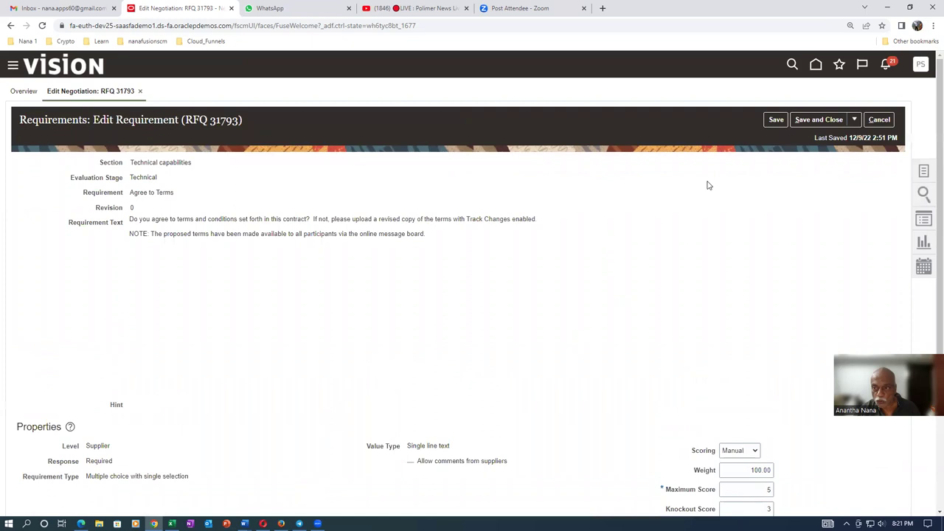
left_click(879, 120)
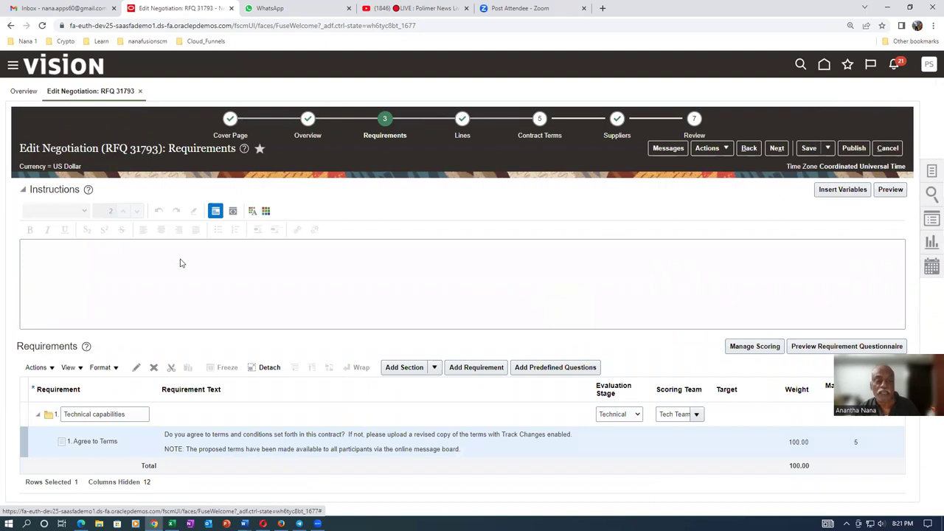
- Publish the negotiation, and run the My Negotiations search in Manage Negotiations
left_click(854, 148)
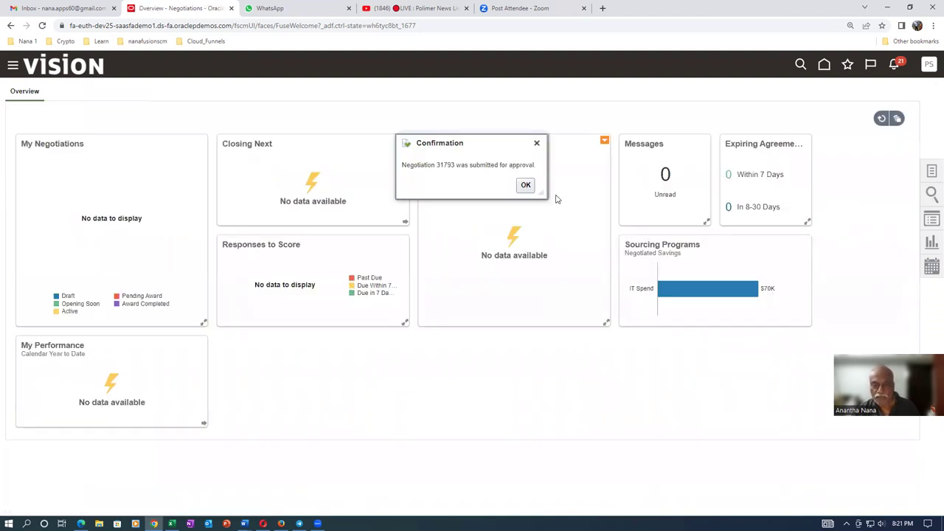
left_click(525, 186)
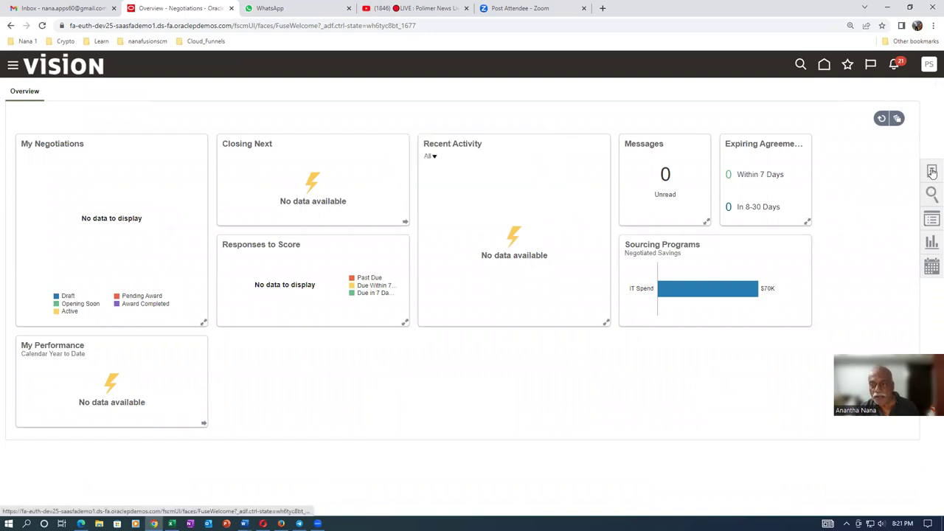
left_click(932, 172)
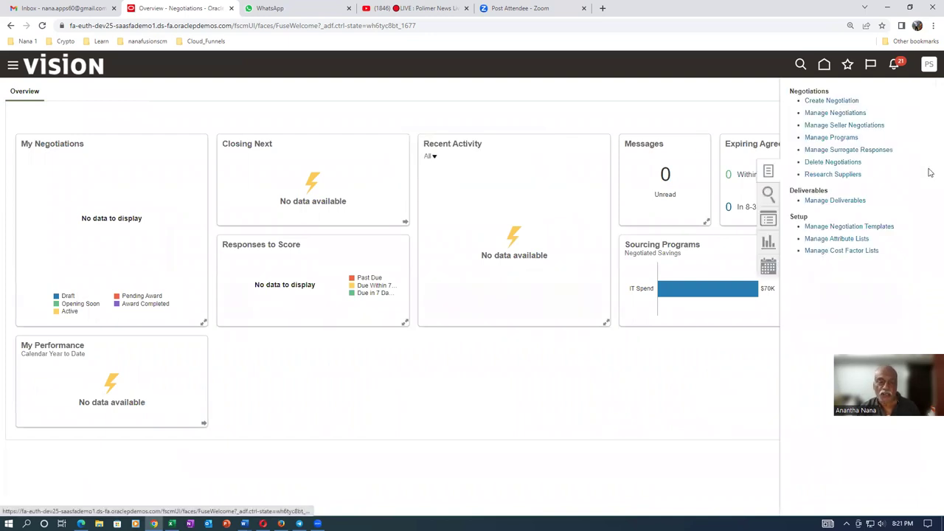
left_click(834, 115)
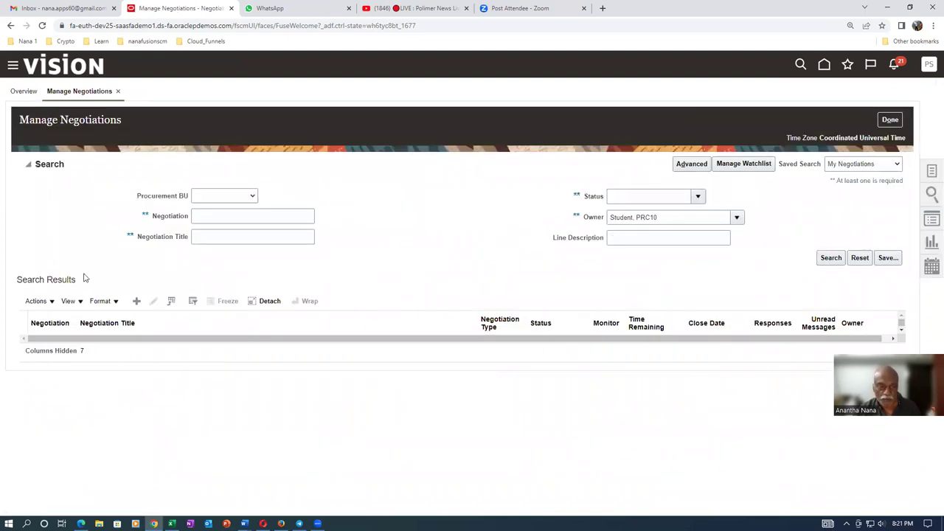
left_click(832, 259)
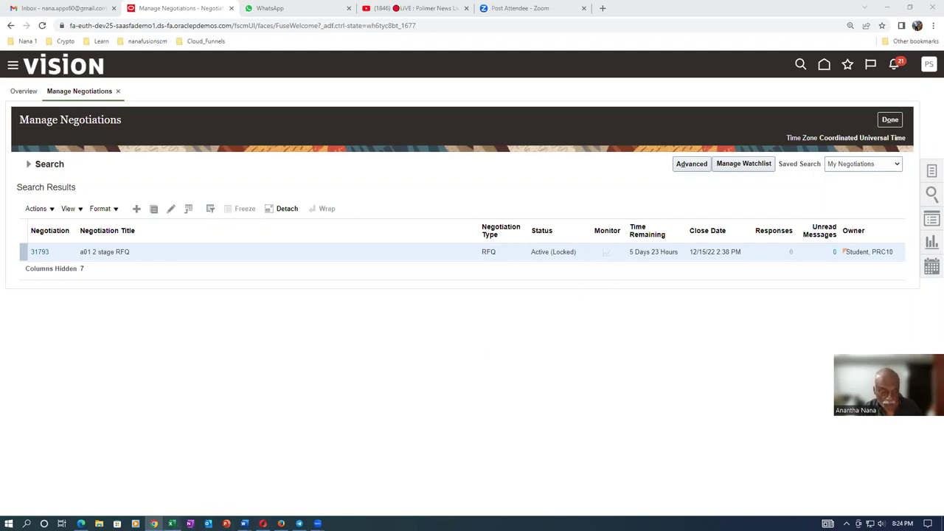
- Switch to the Fusion_Procurement_Work_Sheet workbook in Excel and read through the tasks of the Two Stage RFQ section
left_click(171, 524)
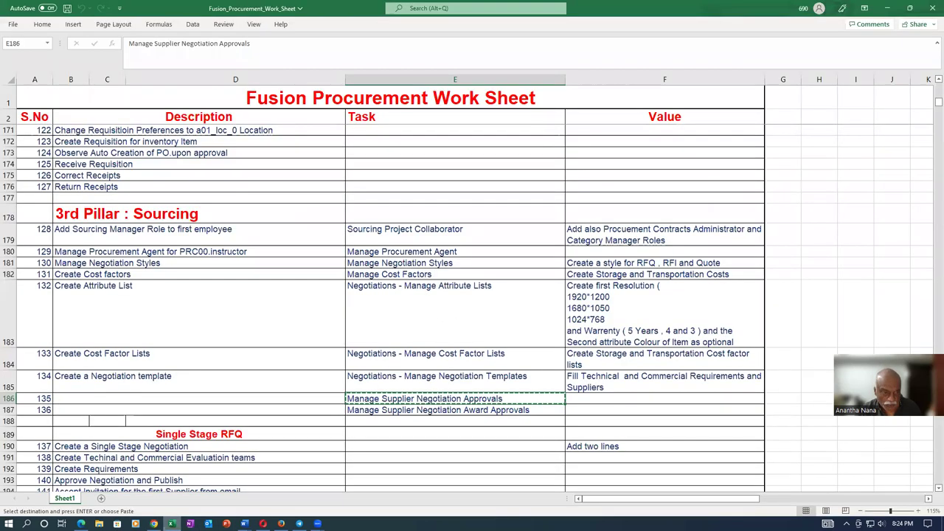
left_click(201, 412)
scroll(205, 422, "down", 4)
scroll(205, 422, "down", 2)
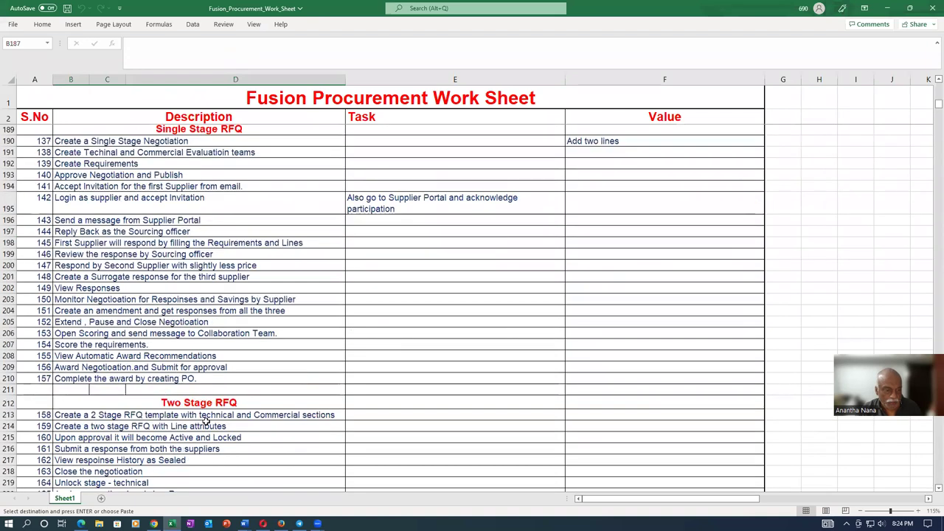
scroll(206, 420, "down", 4)
scroll(247, 424, "down", 2)
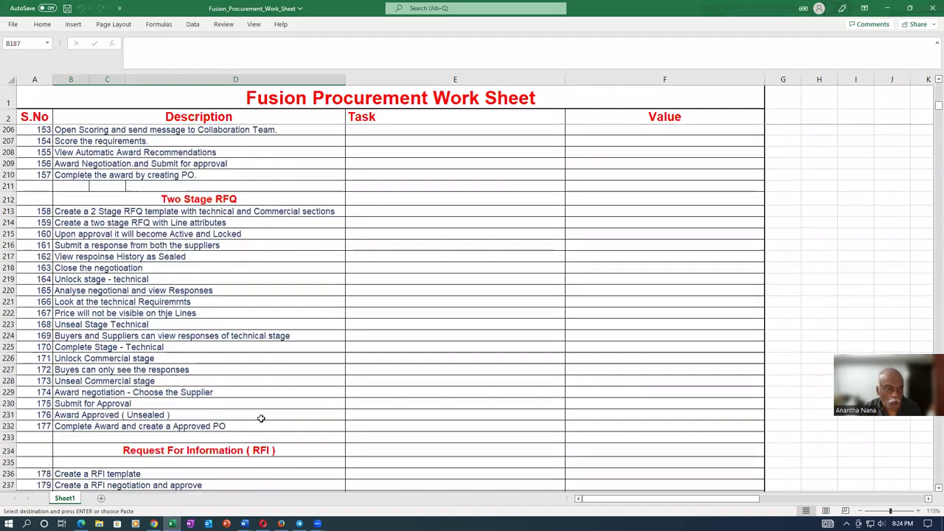
left_click(105, 223)
left_click(74, 238)
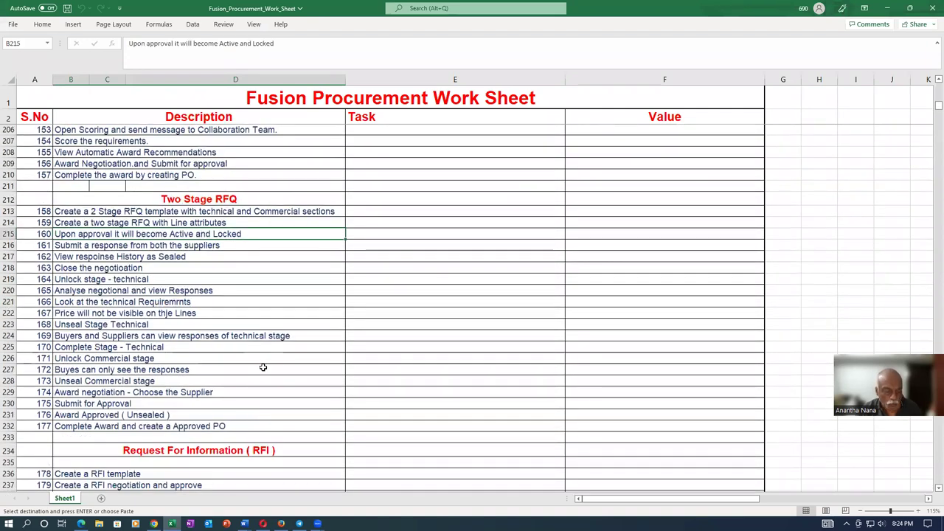
scroll(263, 367, "up", 1)
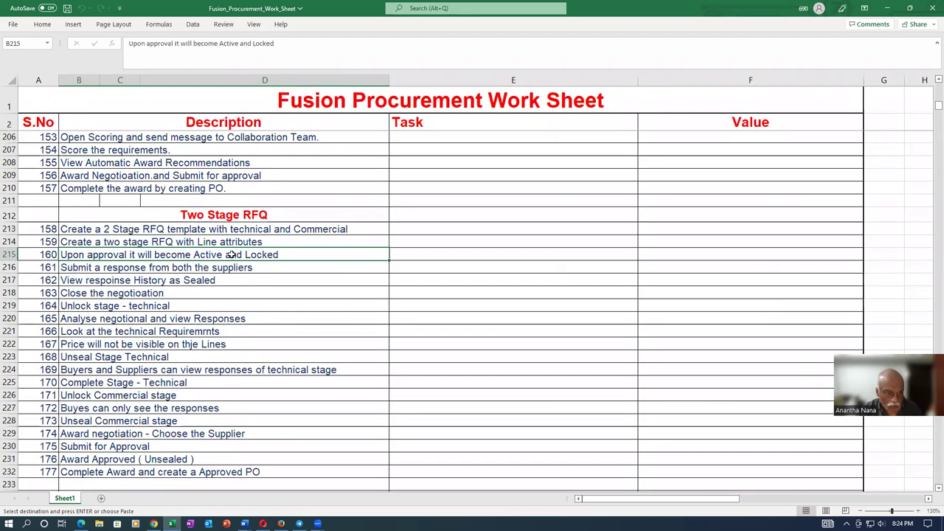
left_click(66, 269)
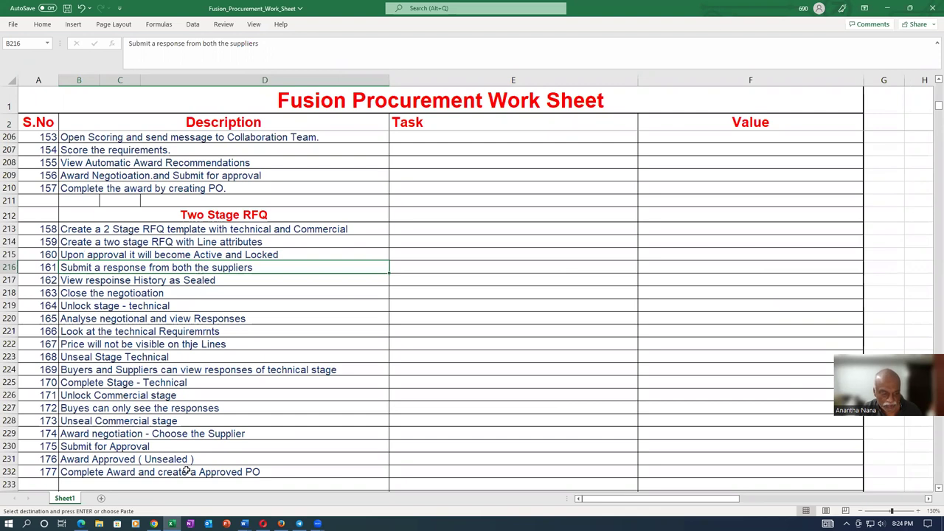
- Switch to the supplier's Firefox session, keep it from expiring, and open the Supplier Portal
left_click(281, 524)
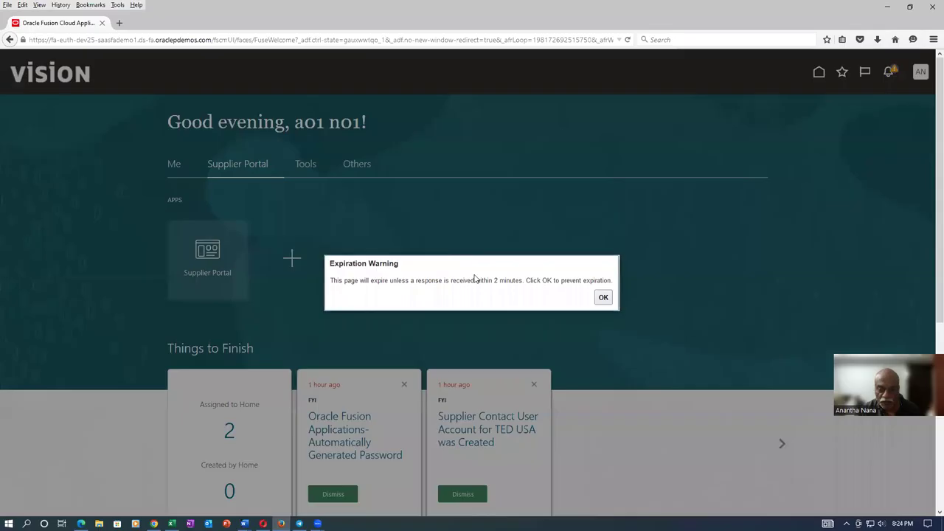
left_click(604, 298)
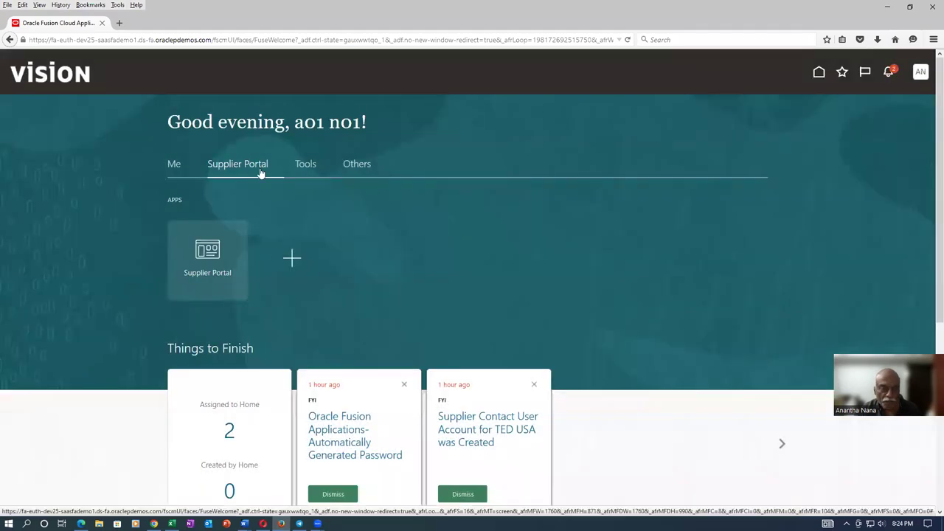
left_click(210, 258)
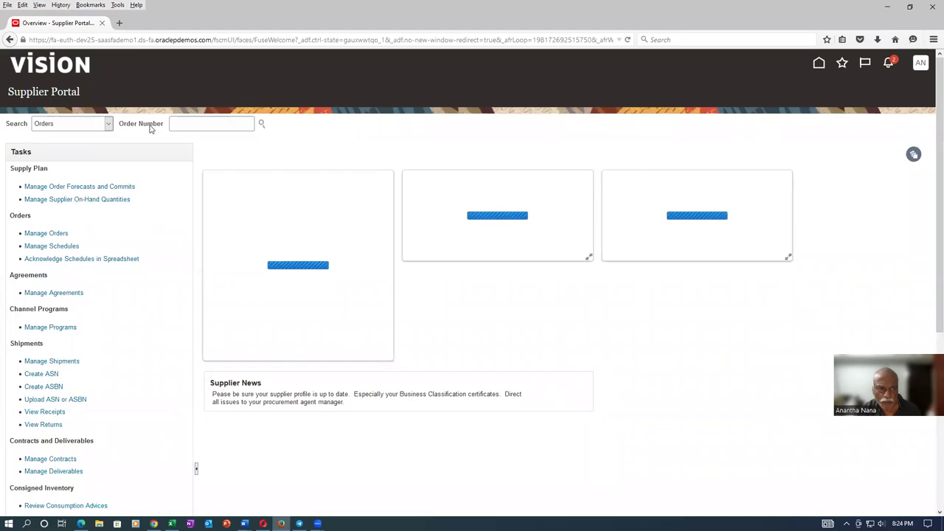
- Create a response to the a01 2 stage RFQ from the active negotiations, and answer Yes to the terms and conditions requirement
scroll(135, 375, "down", 6)
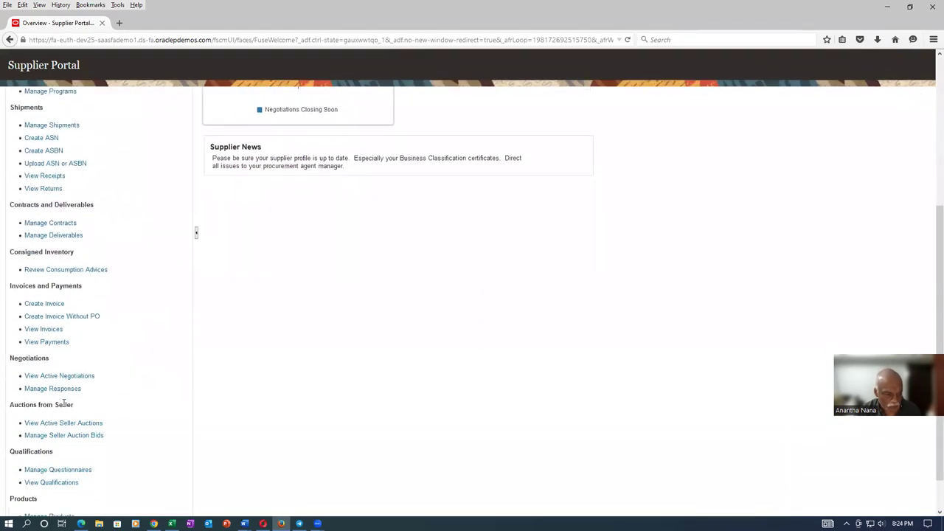
left_click(67, 376)
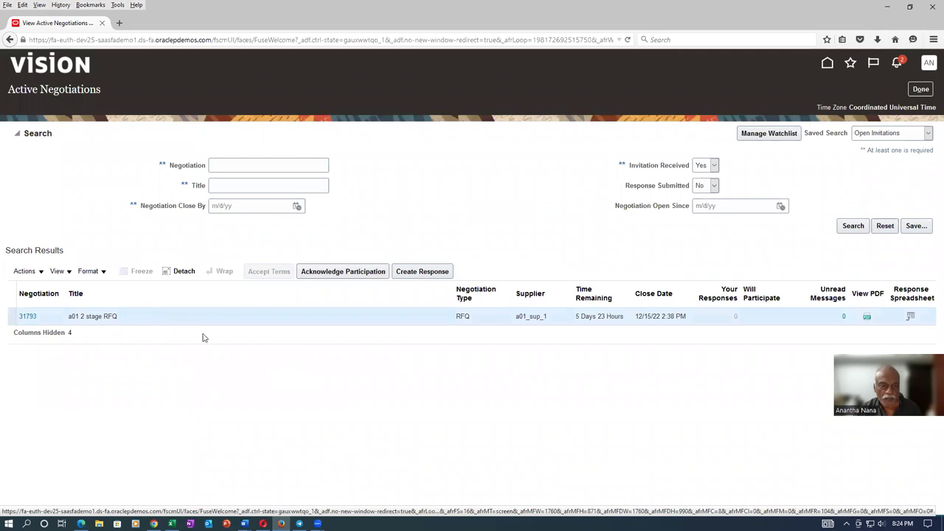
left_click(416, 272)
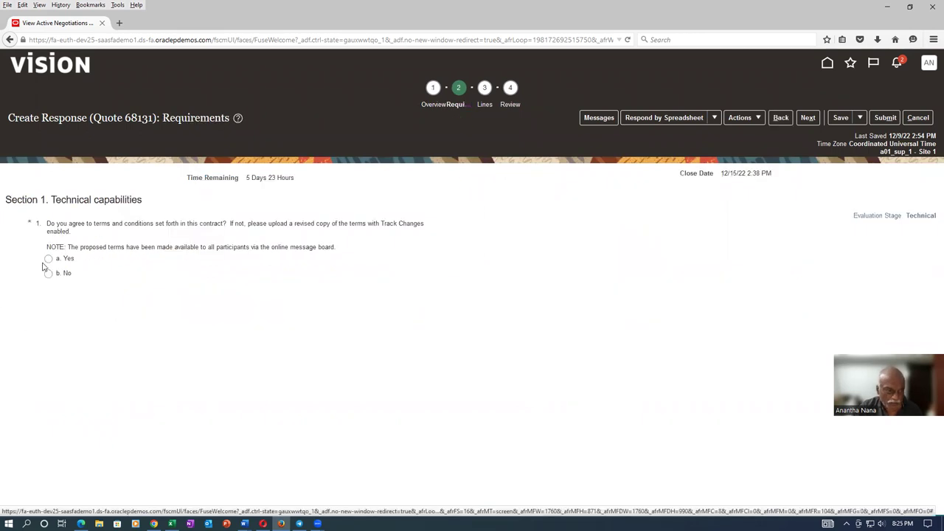
left_click(49, 259)
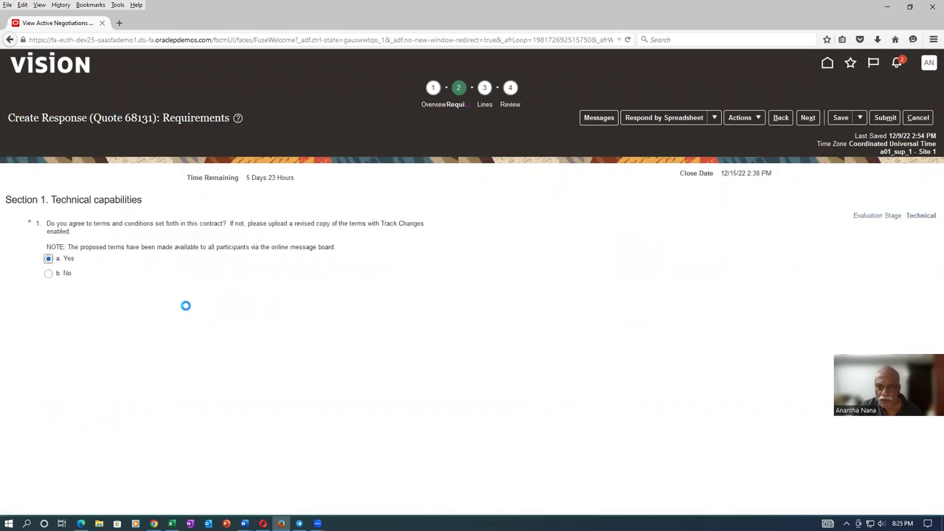
- Enter a response quantity of 100 and a line price of 90 for the Standard Inkjet Printer line
left_click(489, 106)
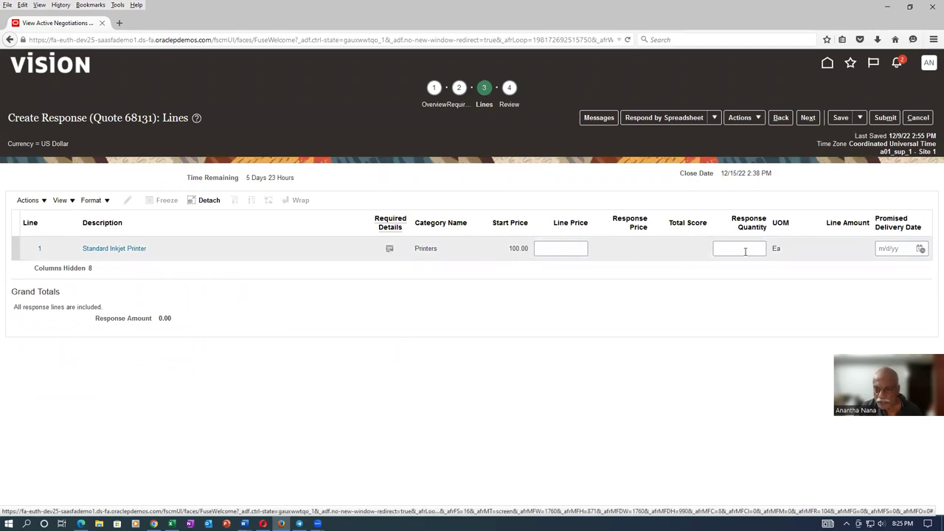
left_click(745, 251)
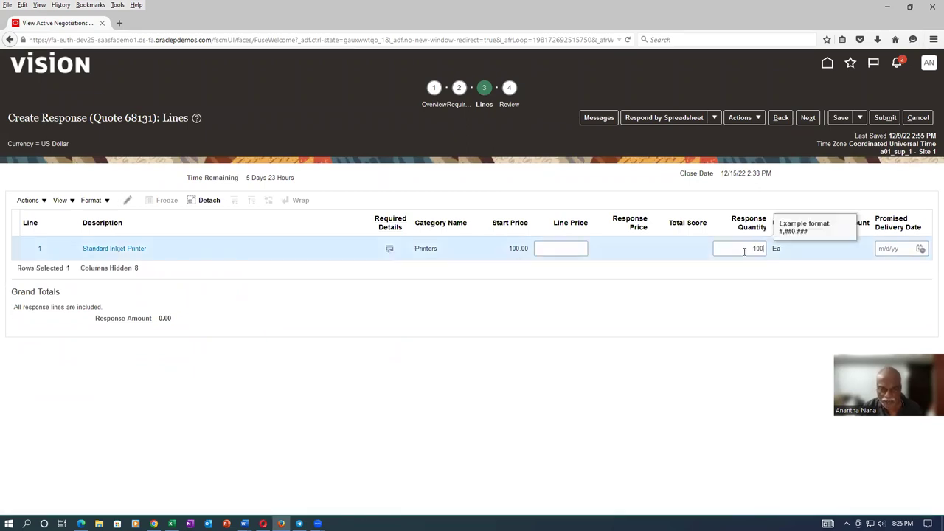
left_click(553, 252)
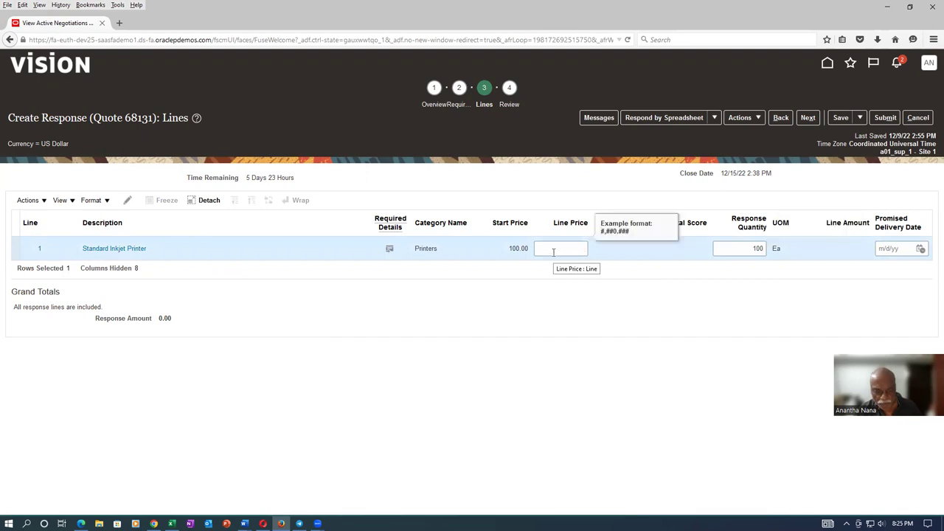
type("90")
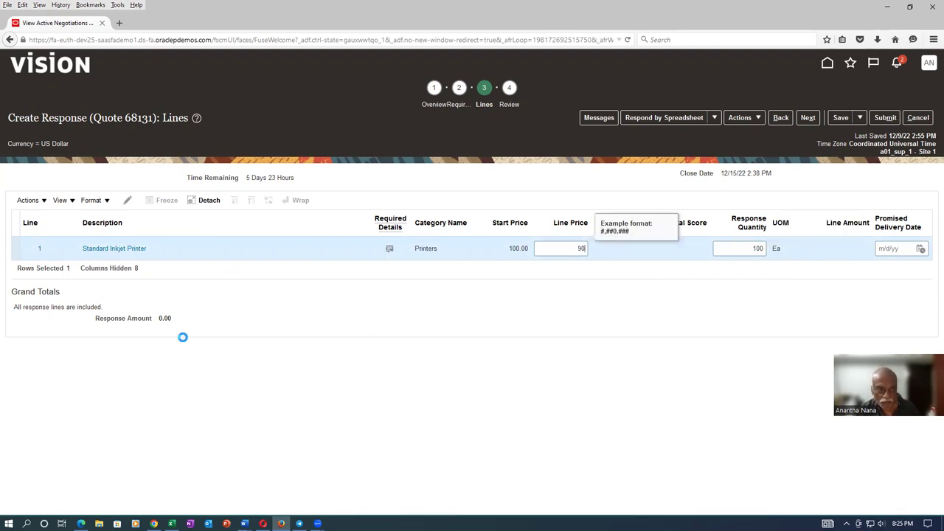
- Open the Standard Inkjet Printer line for editing and enter a Freight response value of 0.1 per unit
left_click(10, 258)
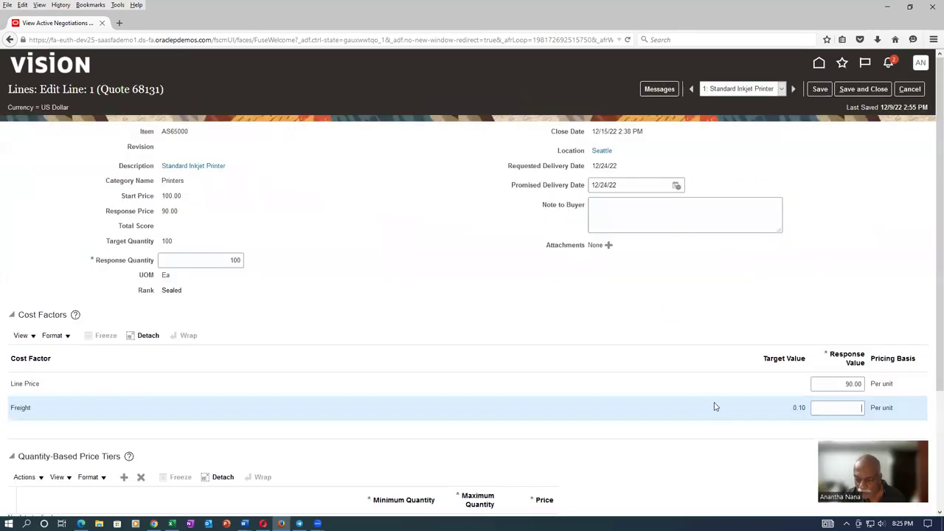
type(".1")
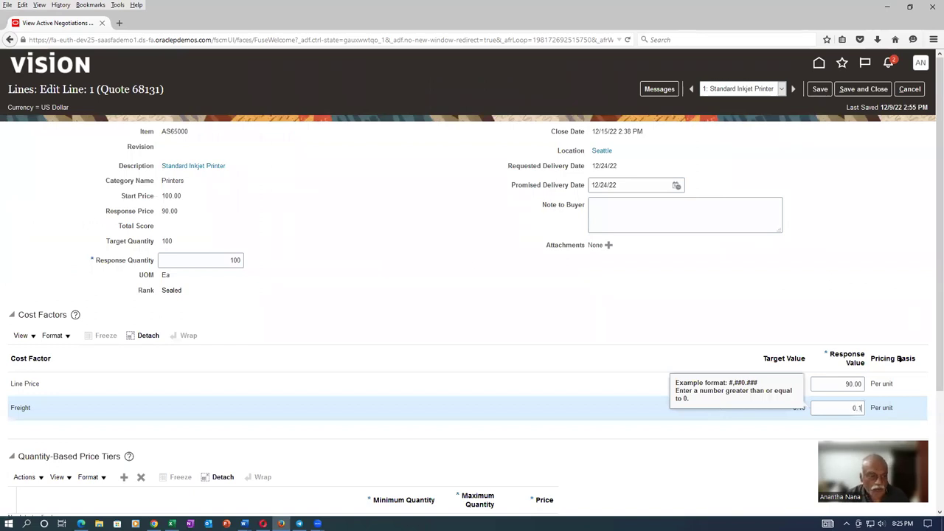
left_click(204, 229)
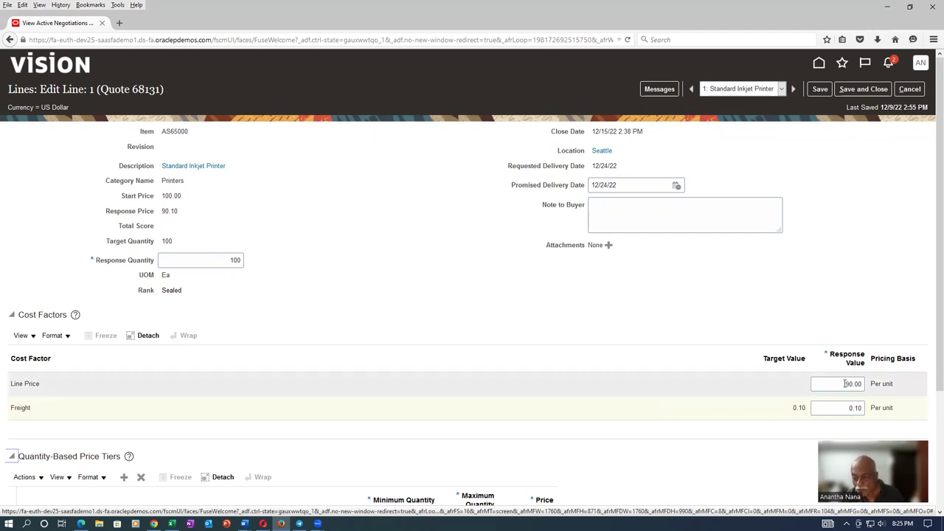
left_click(845, 384)
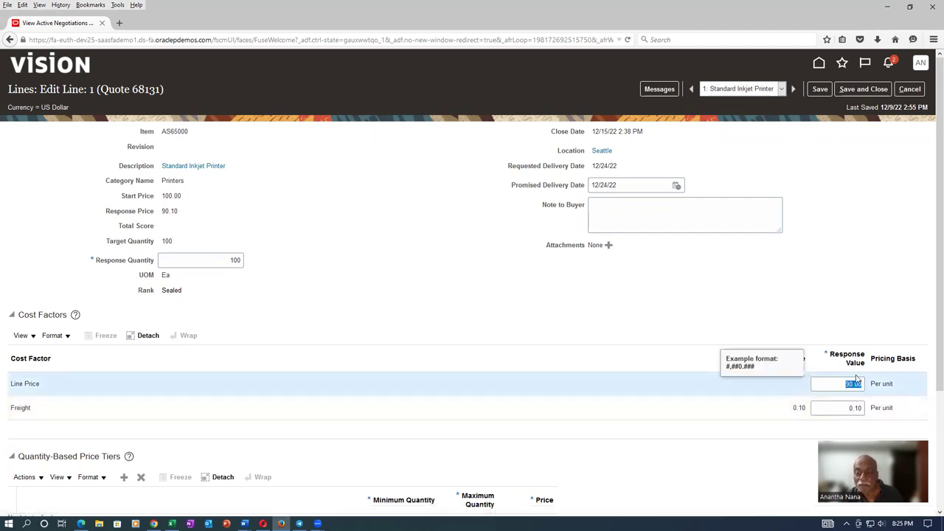
left_click(758, 307)
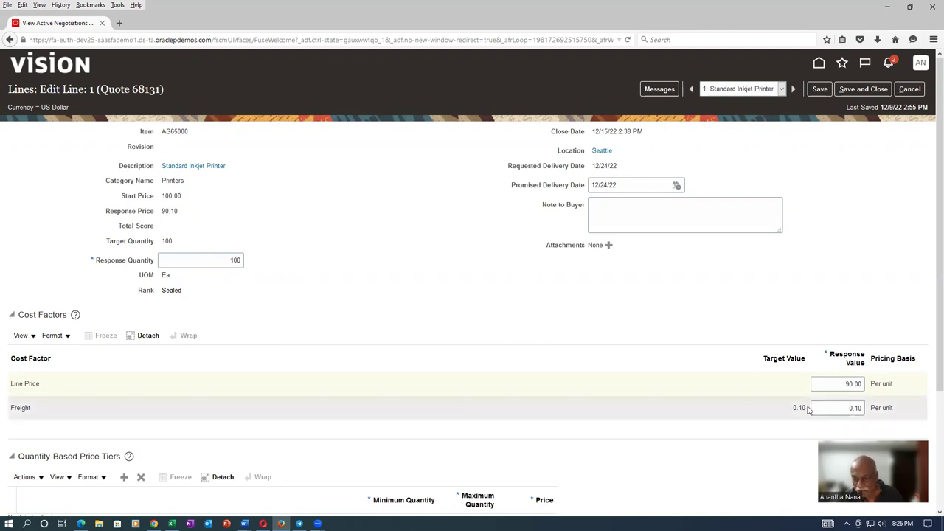
- Change the Freight cost factor's response value to 1 per unit
left_click(826, 404)
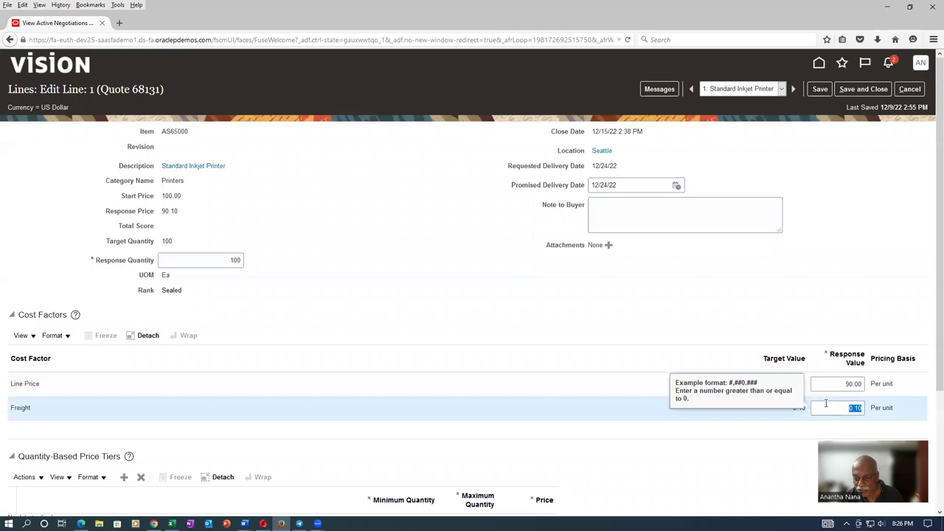
type("1")
key("Tab")
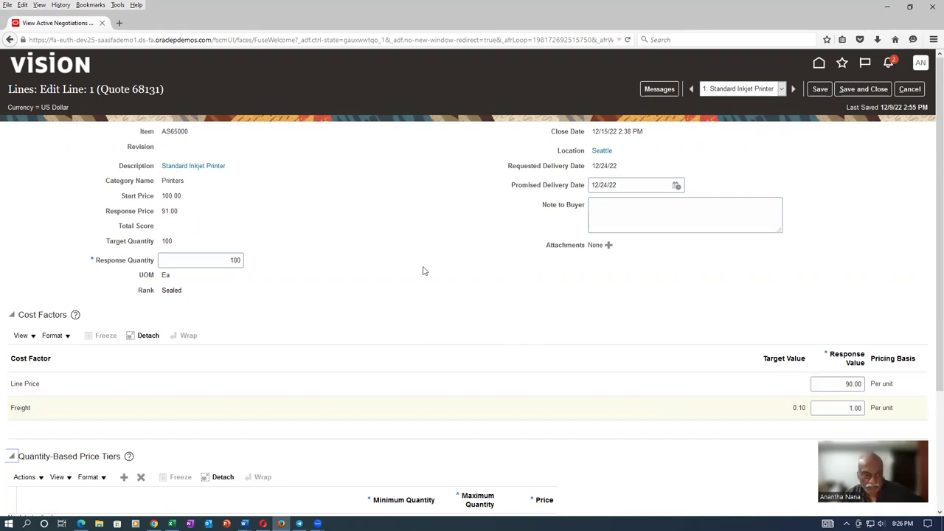
- Set the response value of the No of years of warranty attribute to 4
scroll(423, 271, "down", 3)
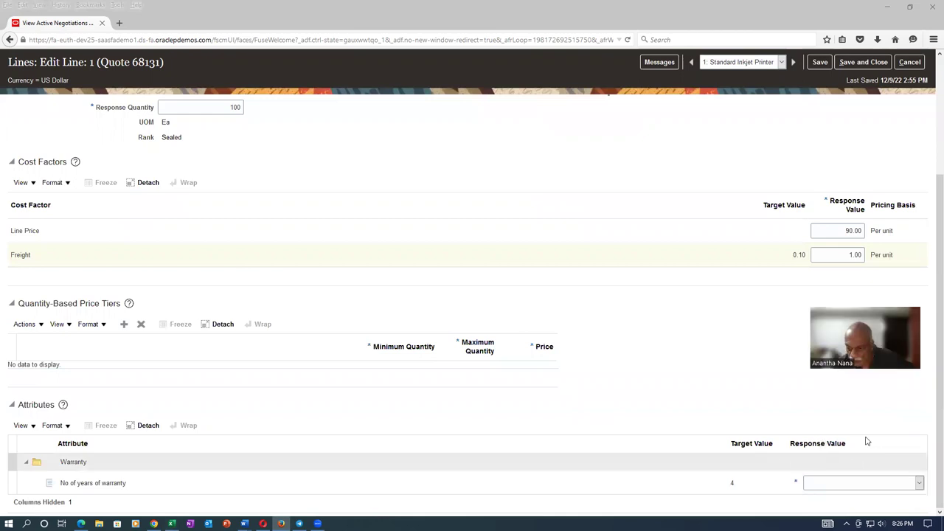
left_click(725, 491)
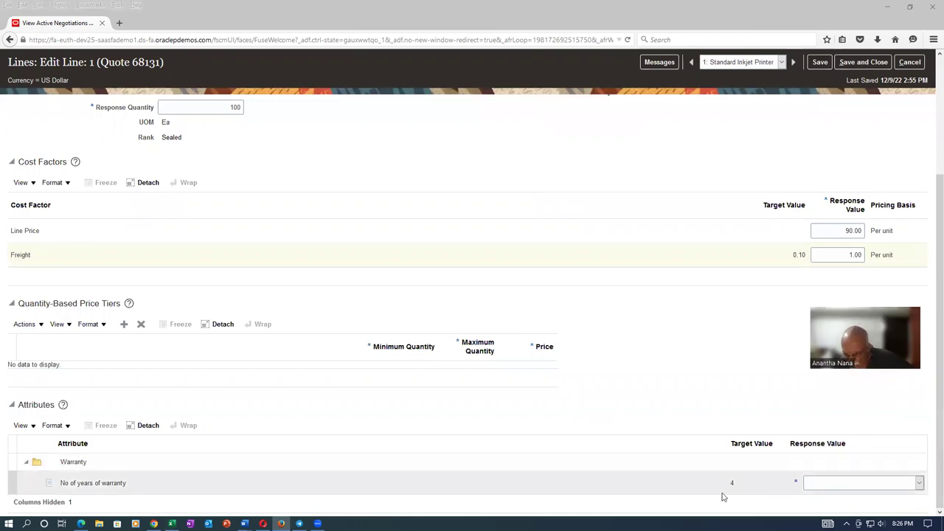
left_click(822, 485)
left_click(817, 448)
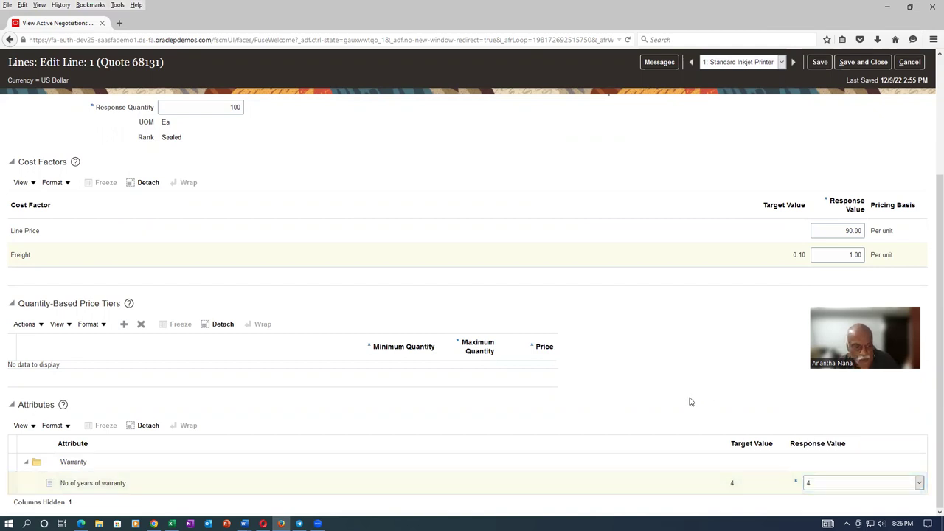
- Save and close the edited line, and submit the supplier's response to the negotiation
scroll(247, 457, "up", 3)
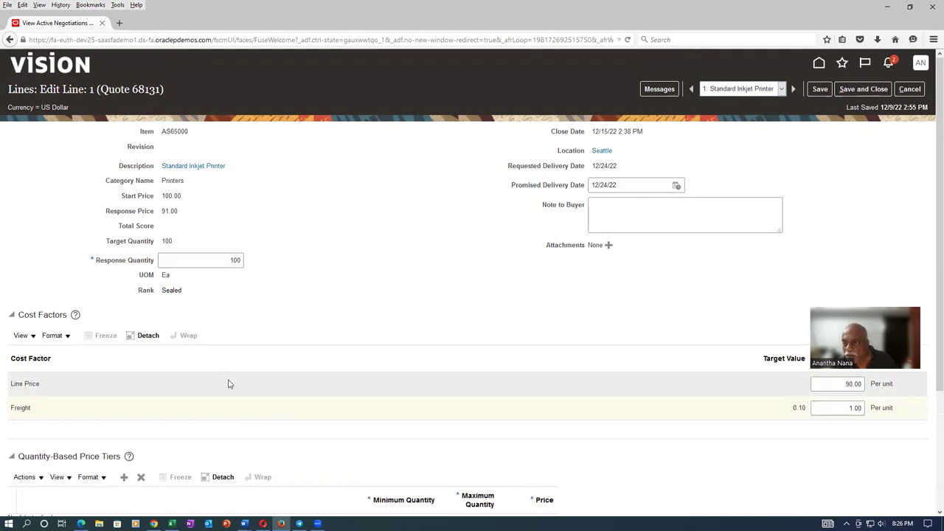
left_click(863, 88)
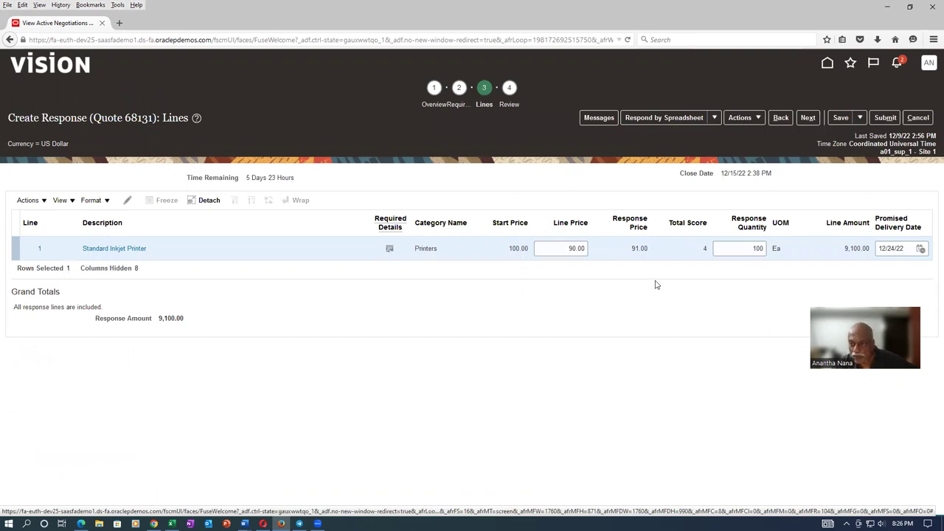
left_click(883, 120)
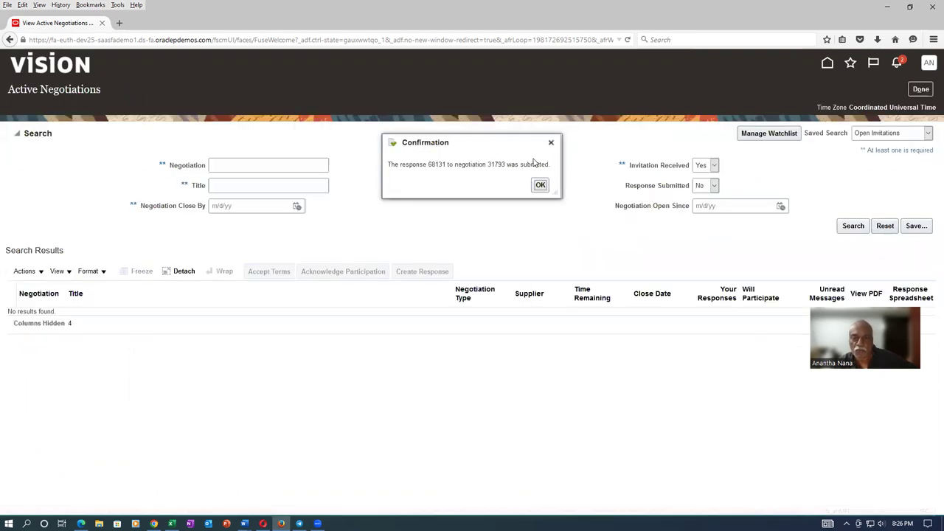
left_click(539, 185)
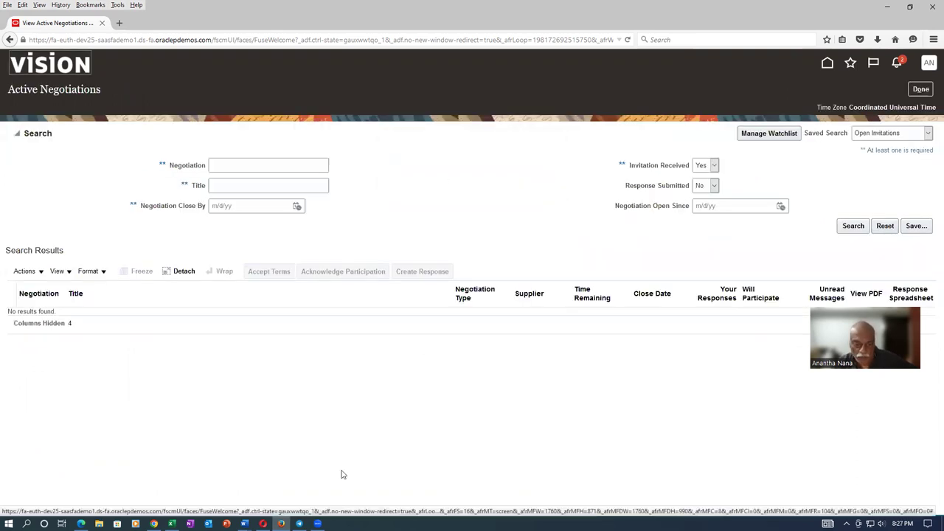
- Switch to the second supplier's Opera session, continue past the expired page, and open the active negotiations in the Supplier Portal
left_click(264, 523)
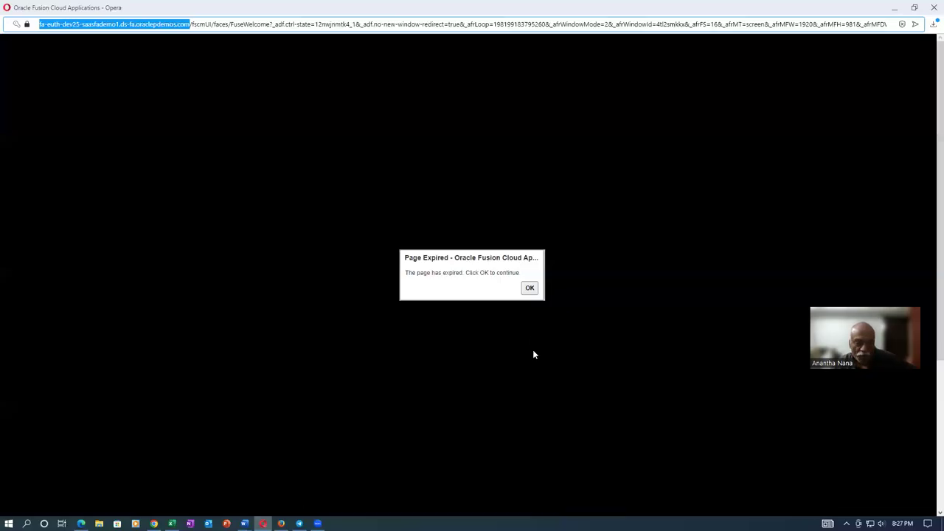
left_click(529, 288)
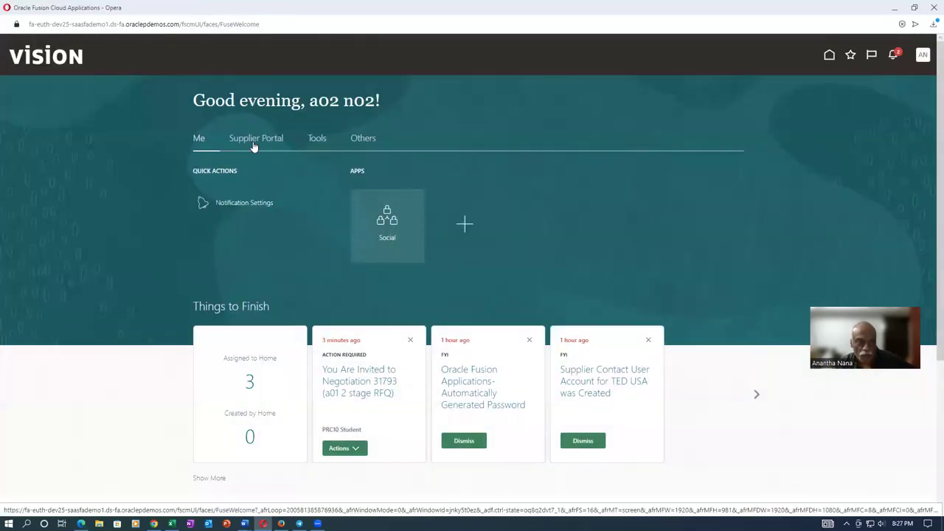
left_click(255, 142)
left_click(225, 238)
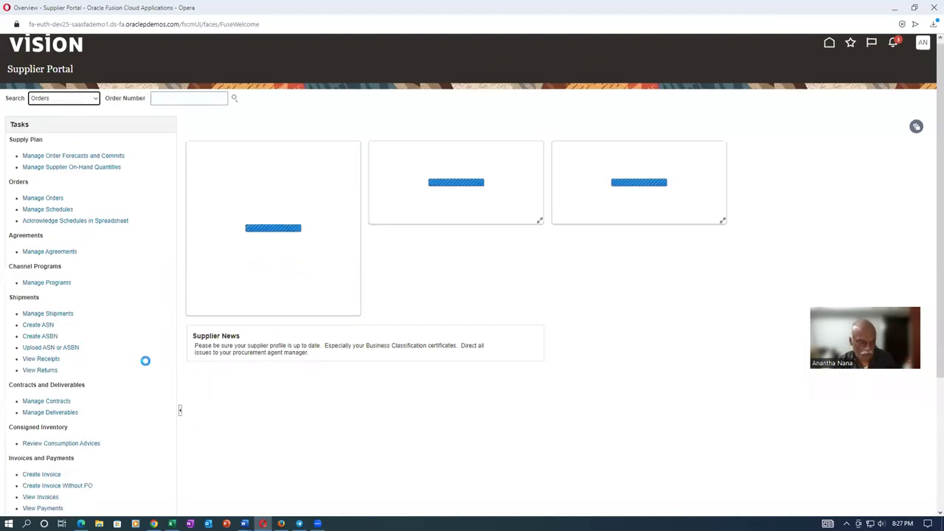
scroll(120, 388, "down", 2)
left_click(74, 396)
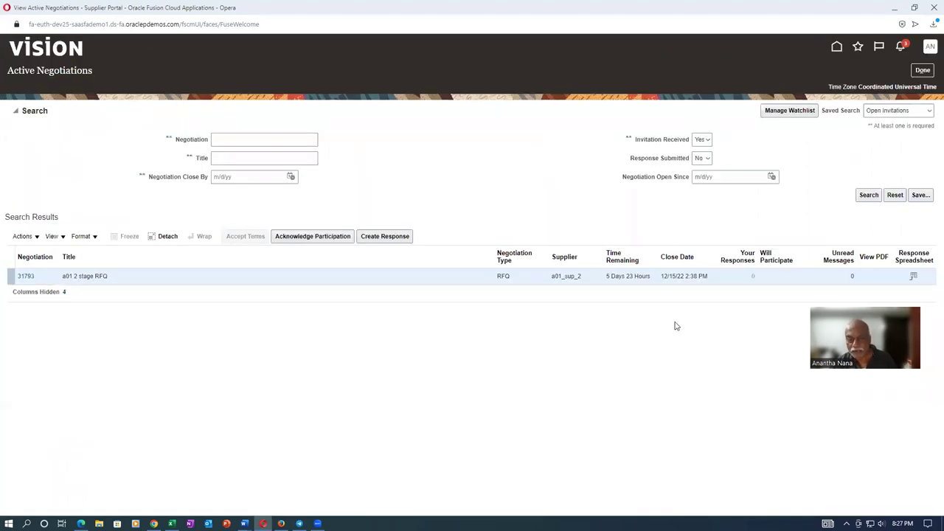
- Create the second supplier's response to the a01 2 stage RFQ and agree to the contract terms with Yes
left_click(387, 236)
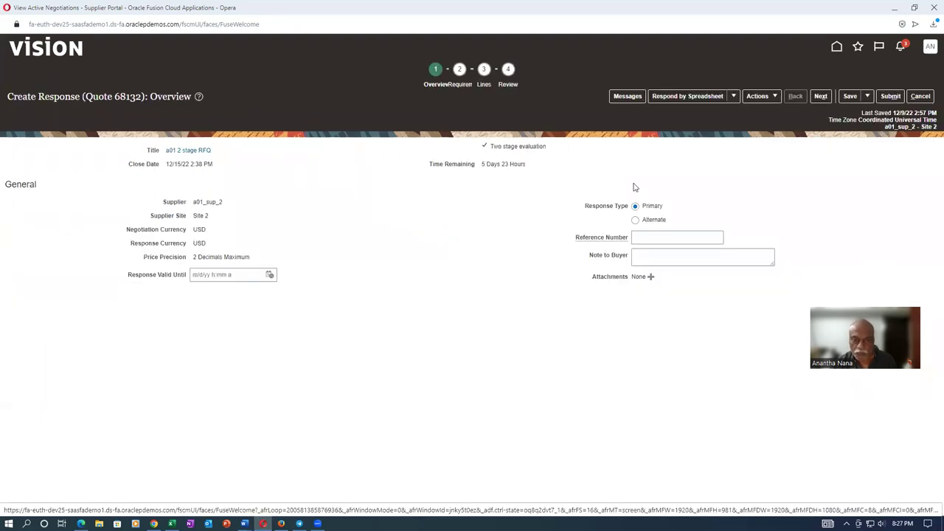
left_click(459, 85)
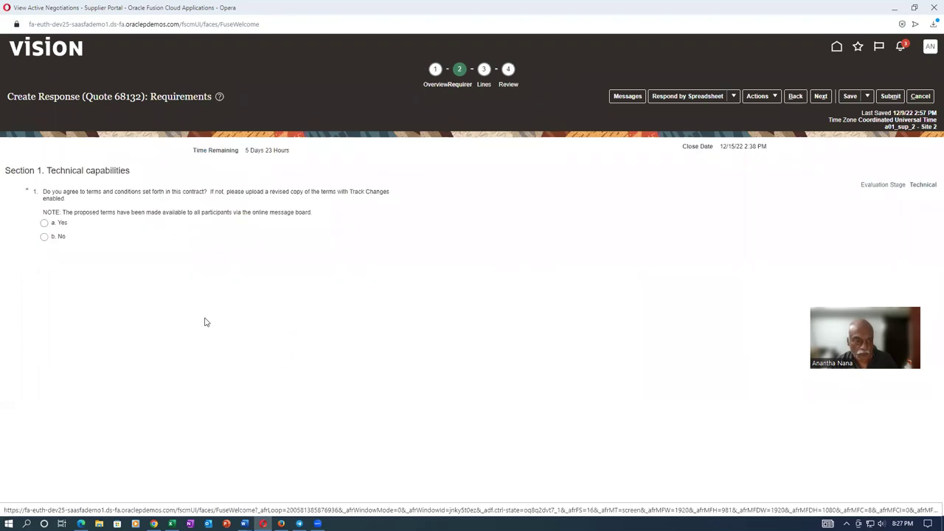
left_click(44, 223)
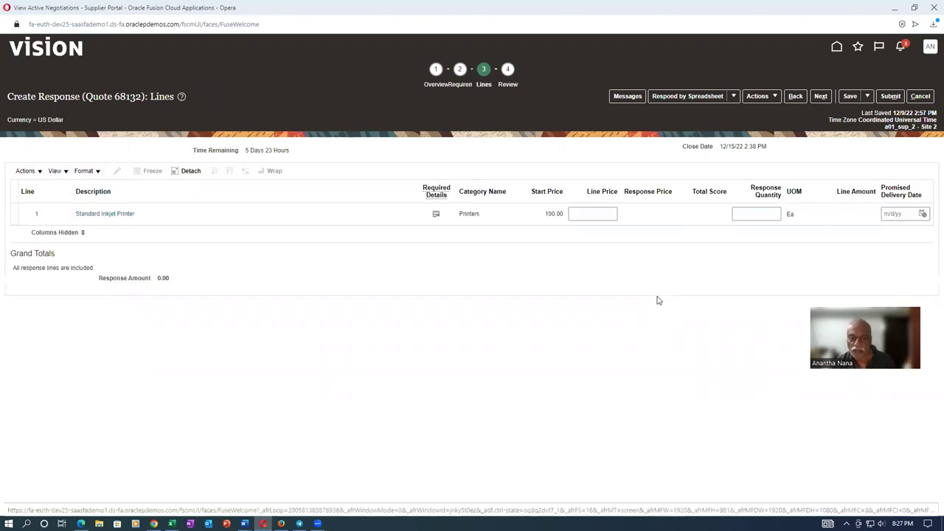
- Set the Standard Inkjet Printer line price to 80, and in the line's details set the Freight response value to 1
left_click(592, 216)
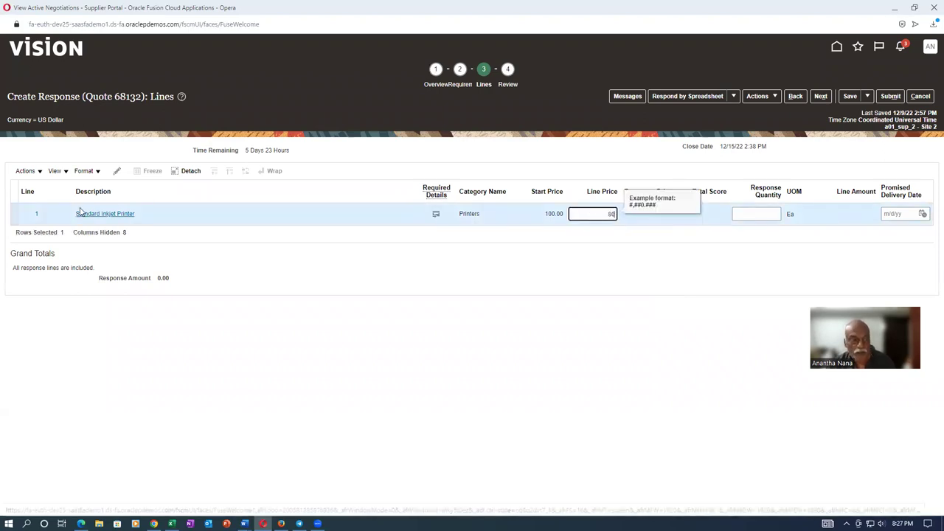
left_click(14, 214)
left_click(116, 172)
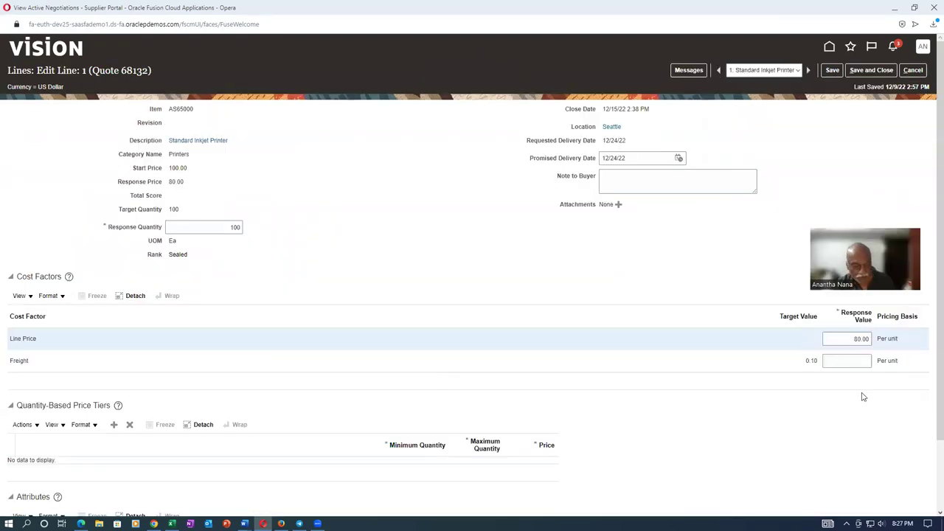
key("Tab")
type("1")
key("Tab")
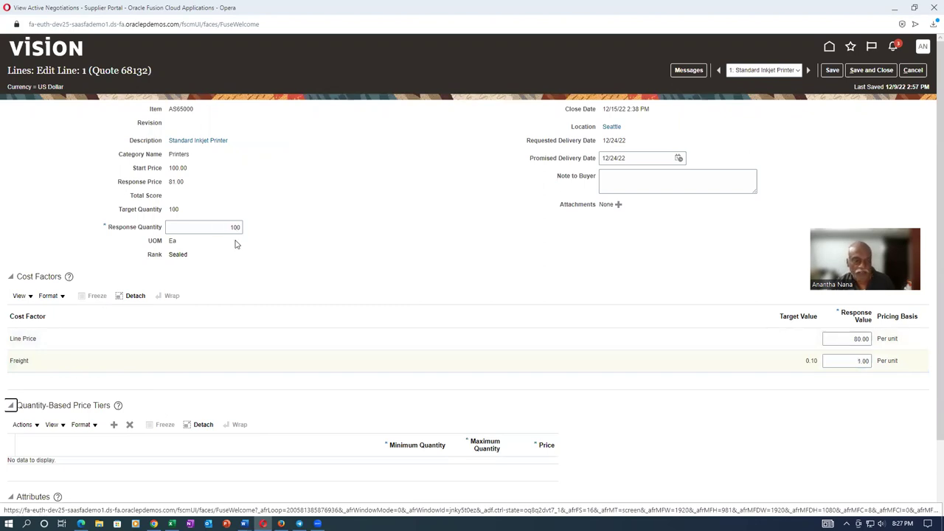
- Set the second supplier's response for No of years of warranty to 3
scroll(407, 478, "down", 2)
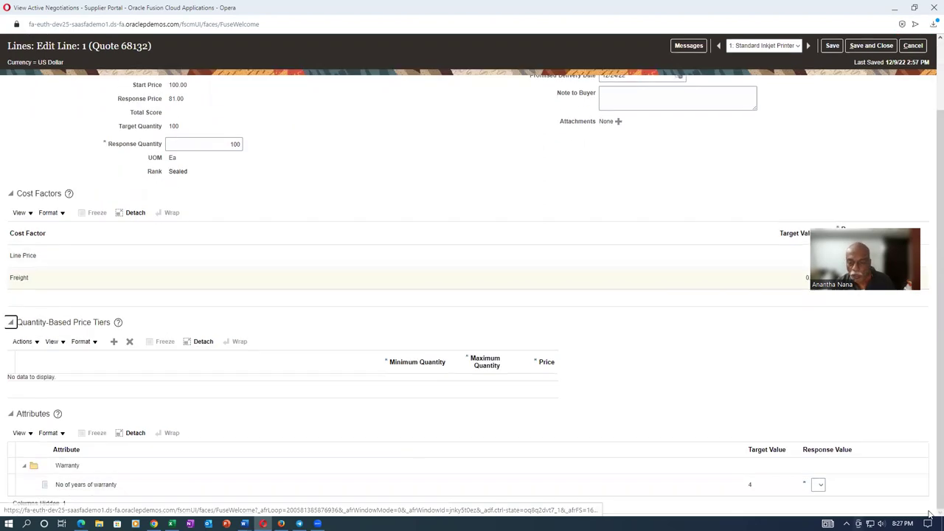
left_click(820, 486)
left_click(817, 450)
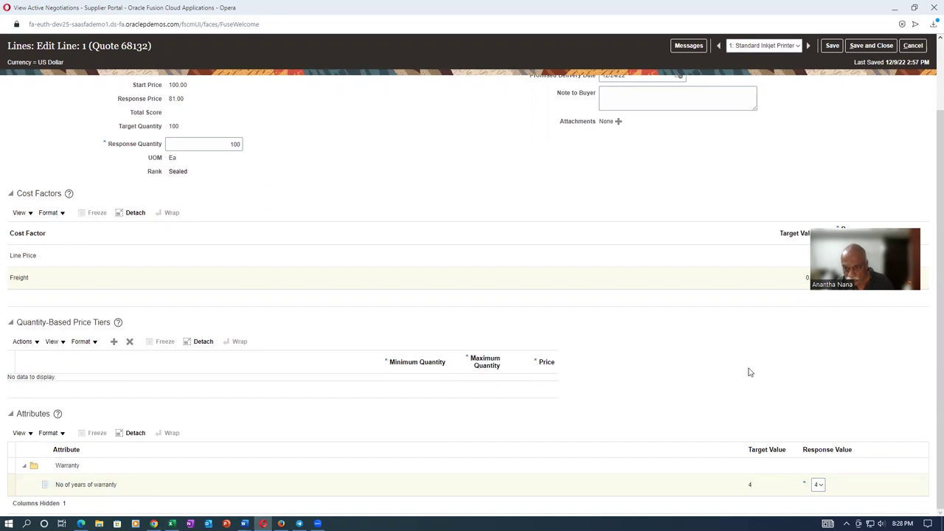
left_click(820, 488)
left_click(821, 463)
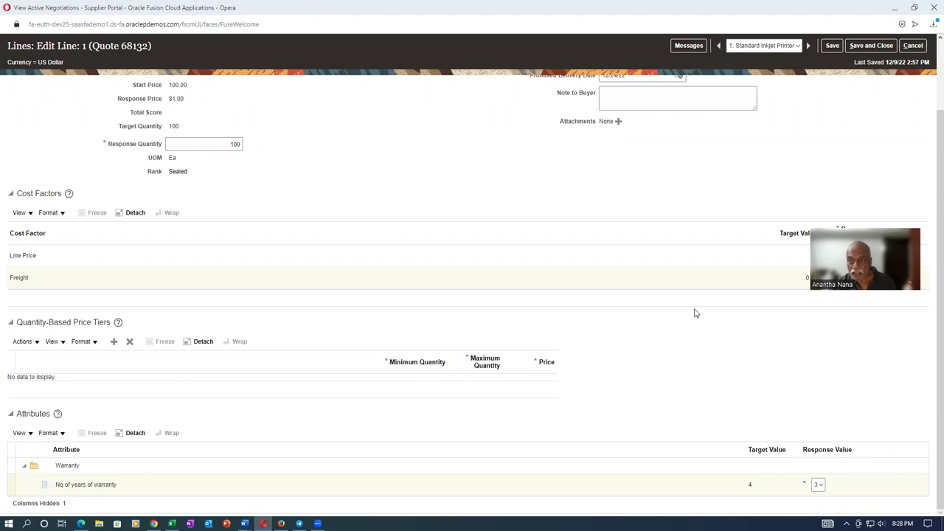
- Save and close the Standard Inkjet Printer line and submit the second supplier's response
scroll(694, 309, "up", 2)
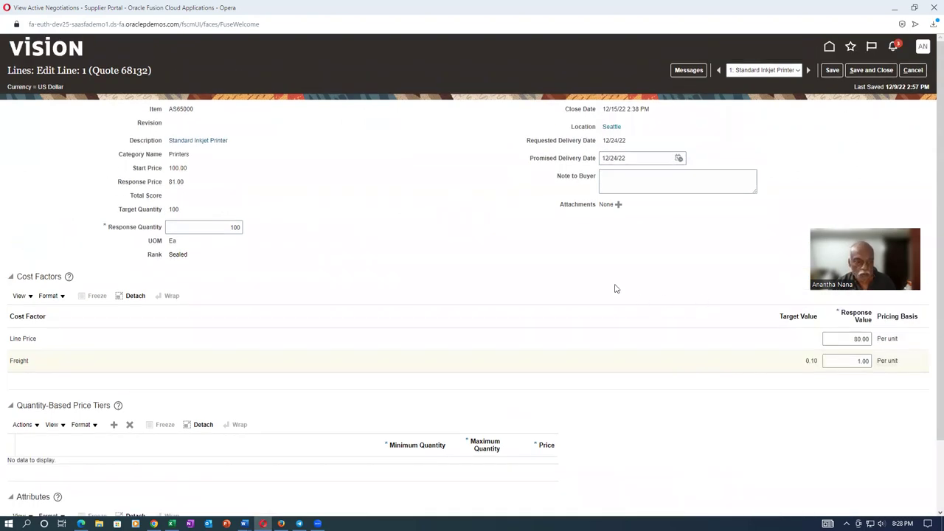
scroll(619, 288, "down", 2)
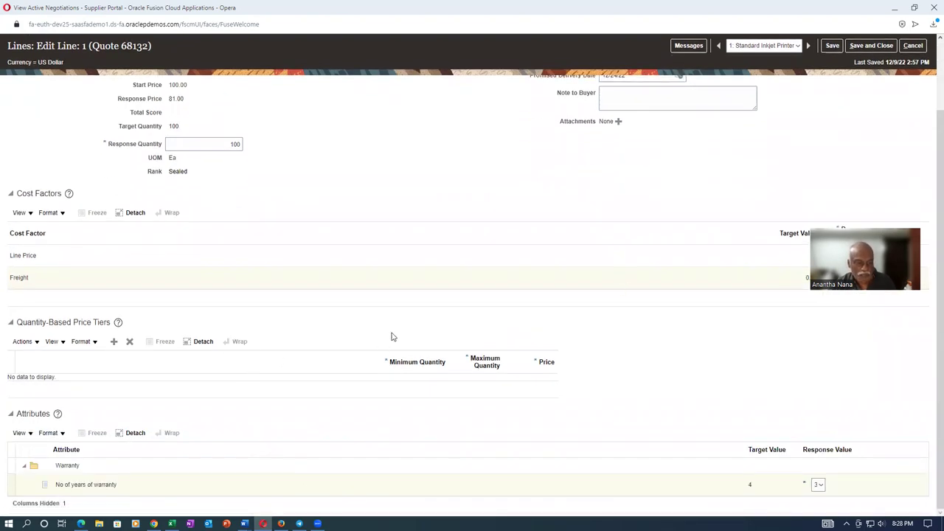
scroll(424, 257, "up", 2)
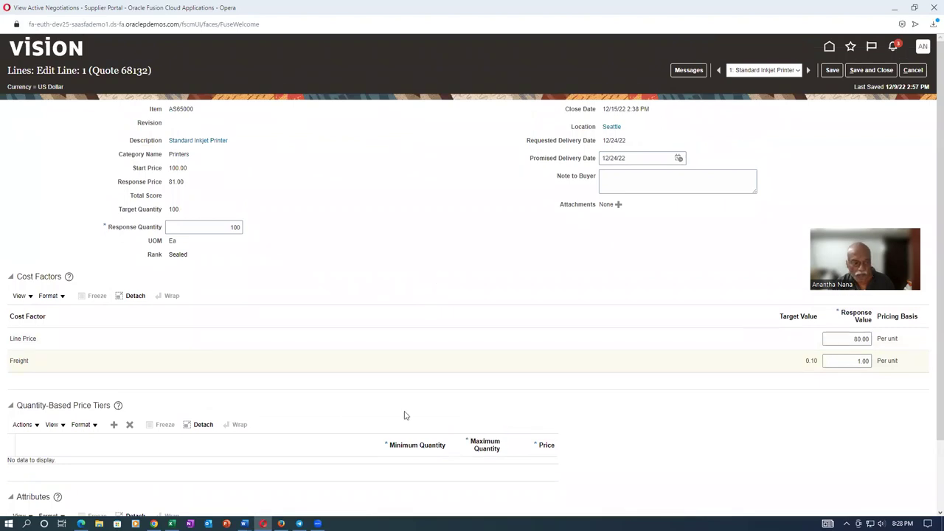
left_click(871, 69)
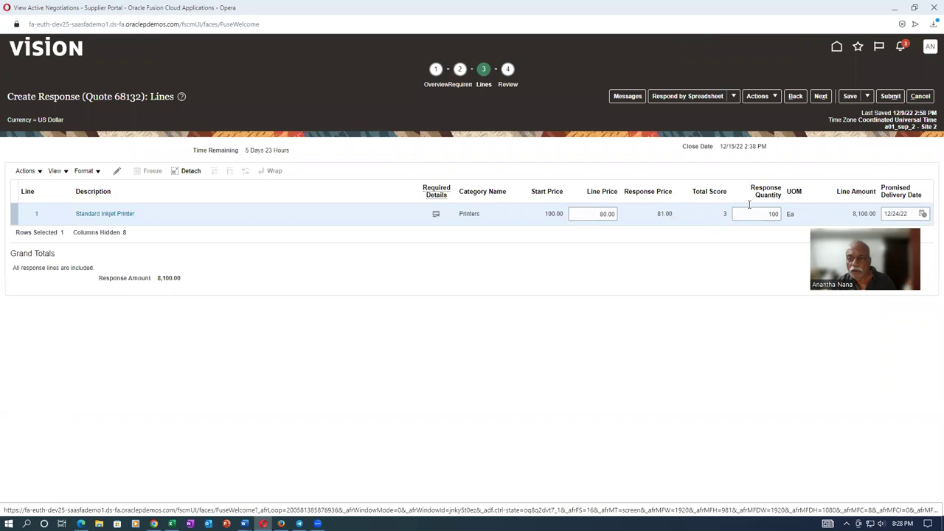
left_click(890, 96)
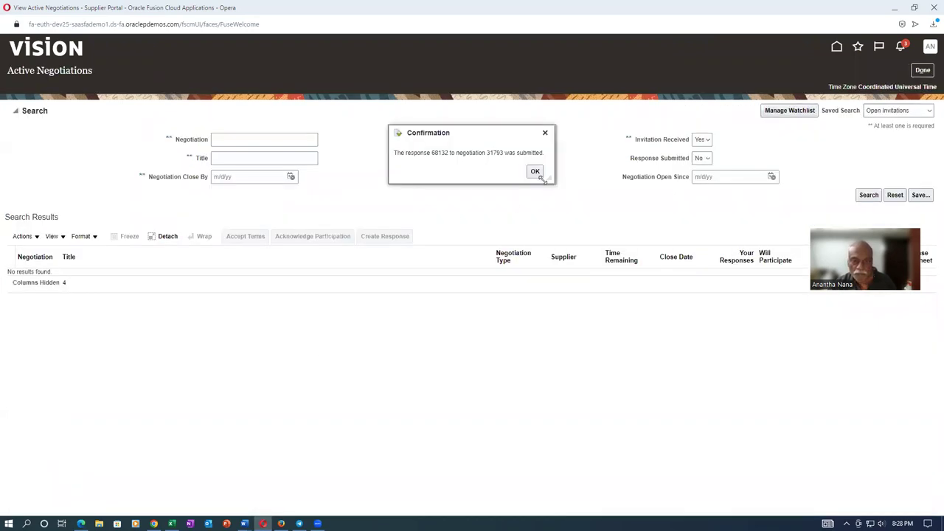
left_click(538, 177)
- Switch to the third supplier's Edge session, continue past the expired page, and open the active negotiations in the Supplier Portal
left_click(81, 523)
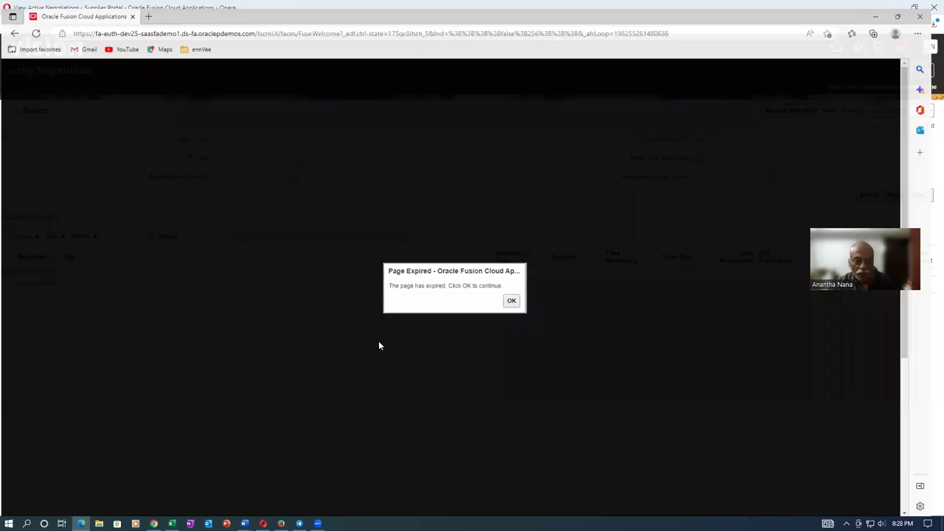
left_click(518, 297)
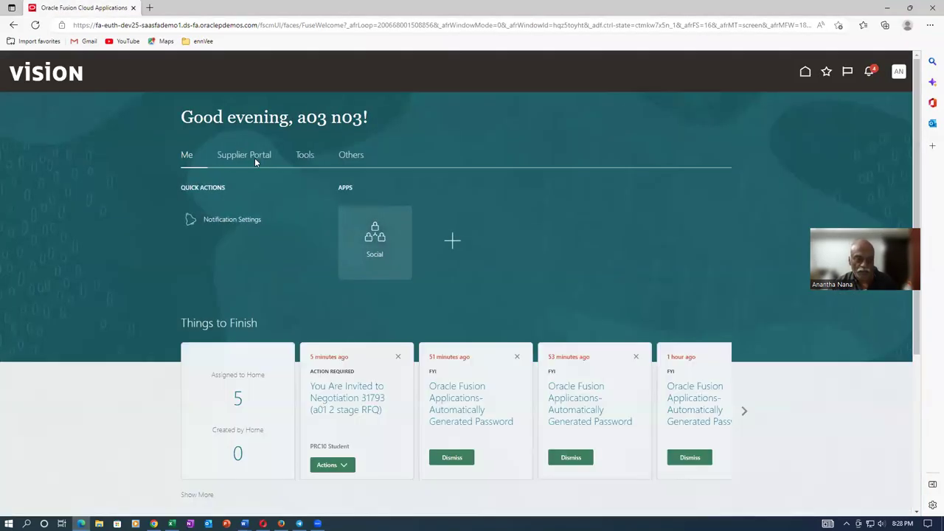
left_click(255, 157)
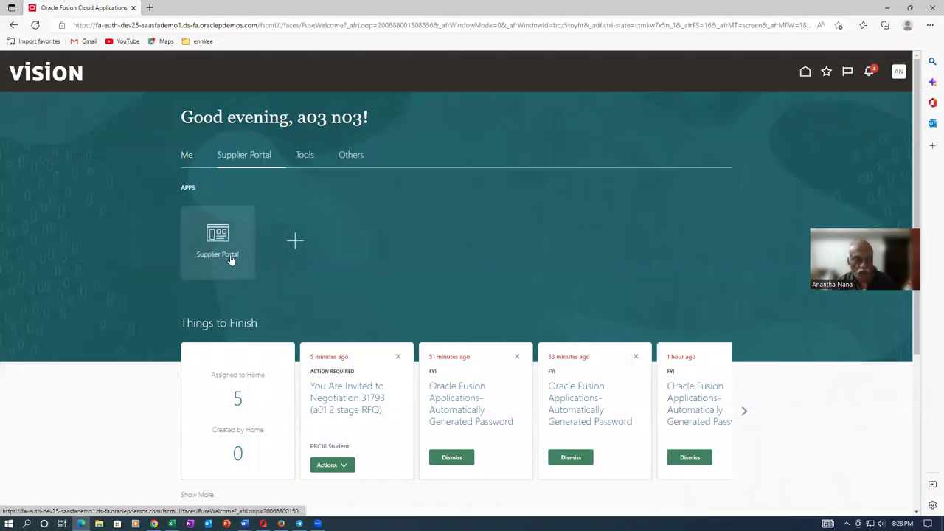
left_click(230, 258)
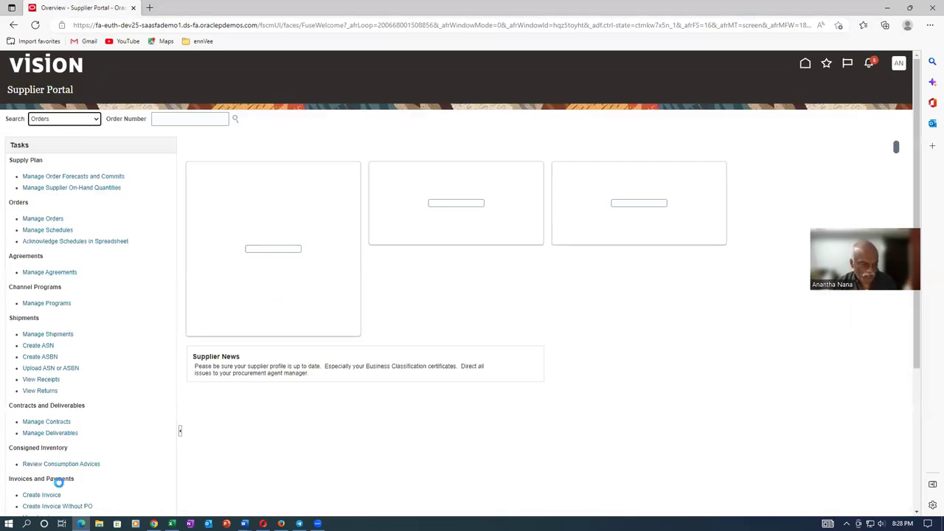
scroll(62, 478, "down", 3)
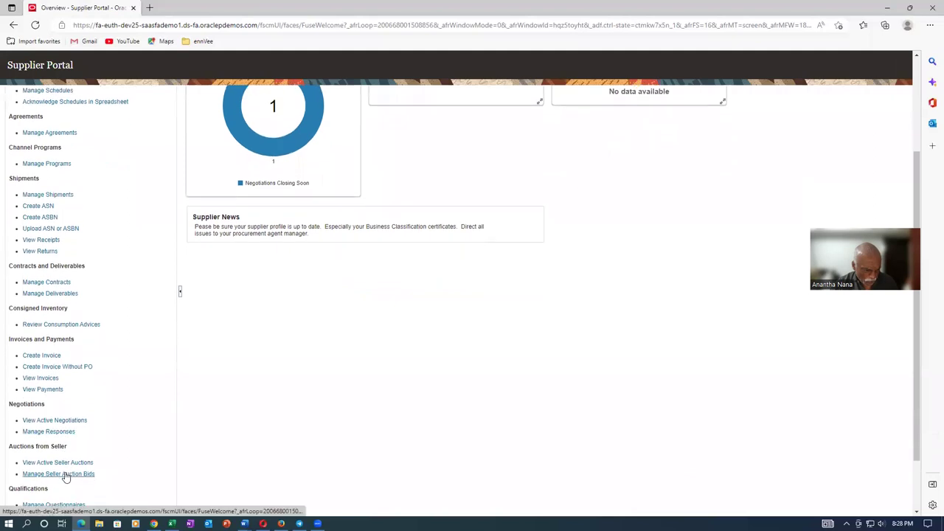
left_click(66, 423)
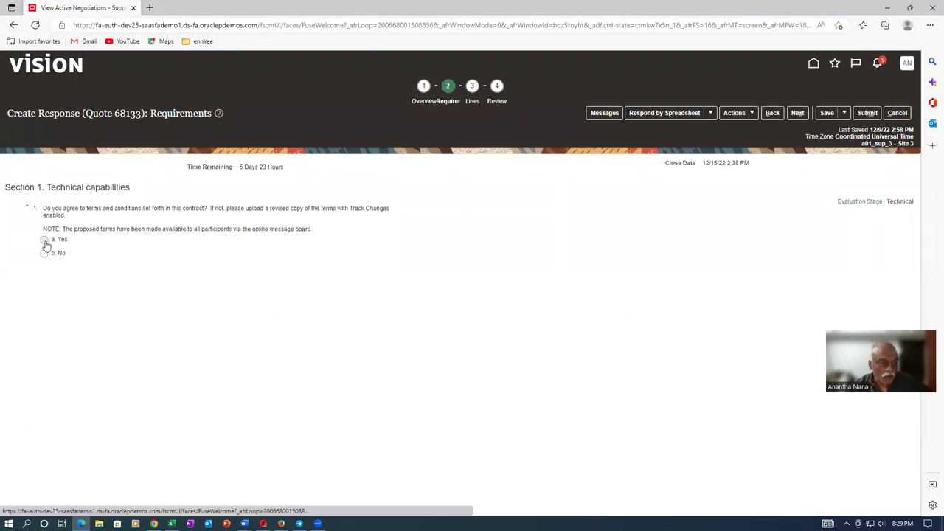
- In the third supplier's response, agree to the contract terms with Yes and enter a line price of 70 with response quantity 100
left_click(44, 240)
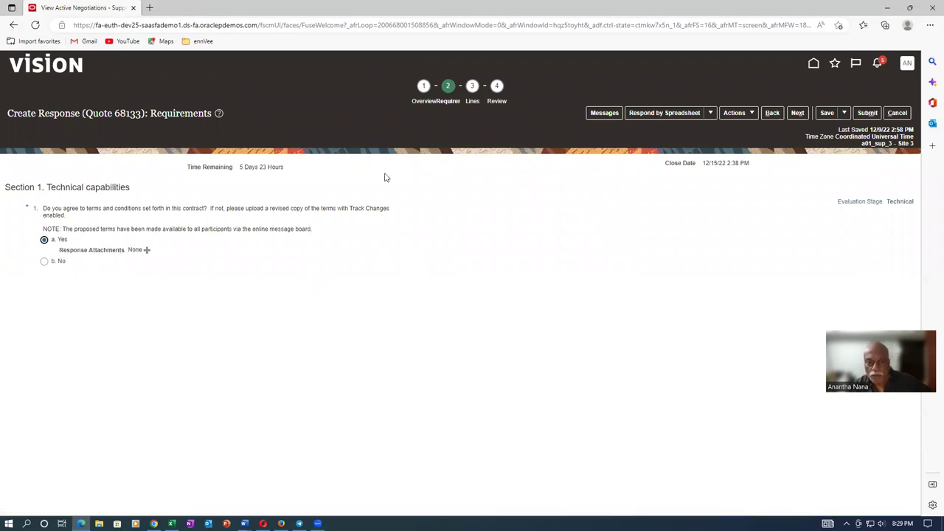
left_click(470, 100)
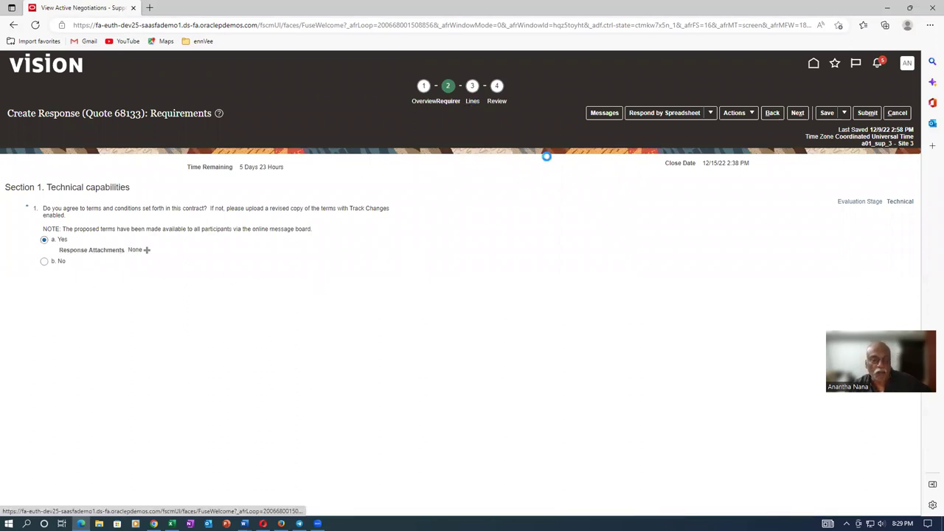
left_click(563, 231)
type("70")
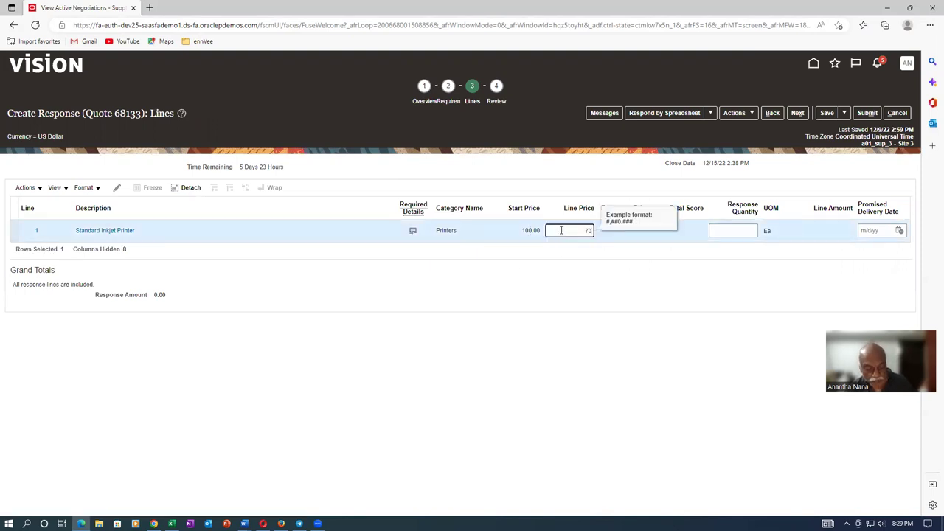
key("Tab")
type("100")
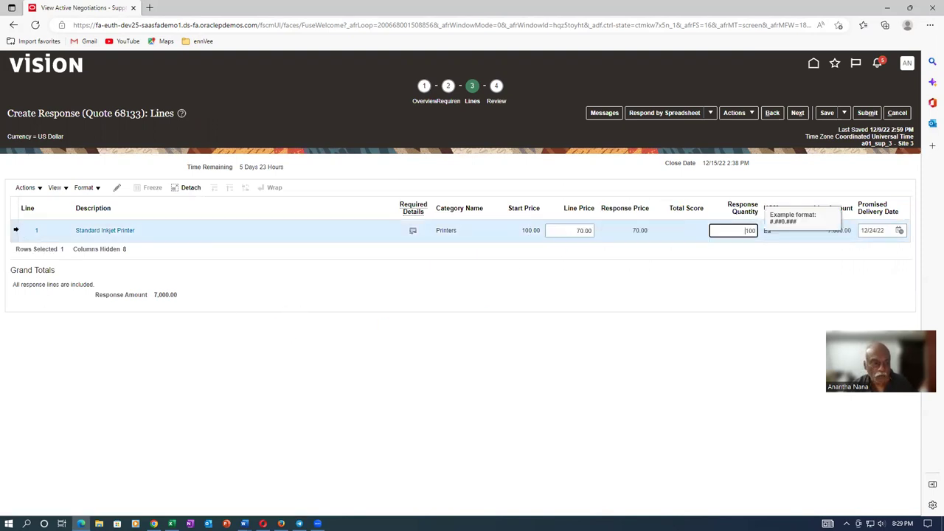
key("Tab")
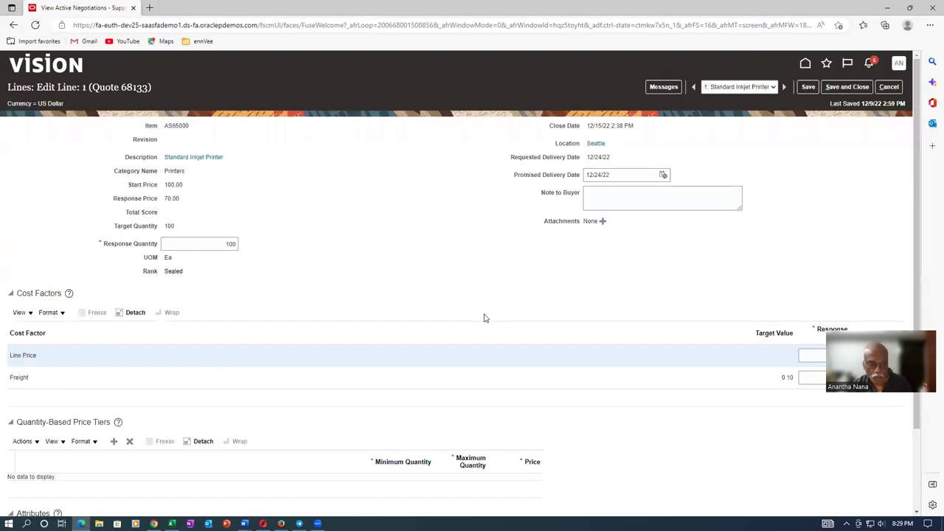
- In the third supplier's line details, set the Freight response value to 1 and No of years of warranty to 2
left_click(818, 278)
type("1")
key("Tab")
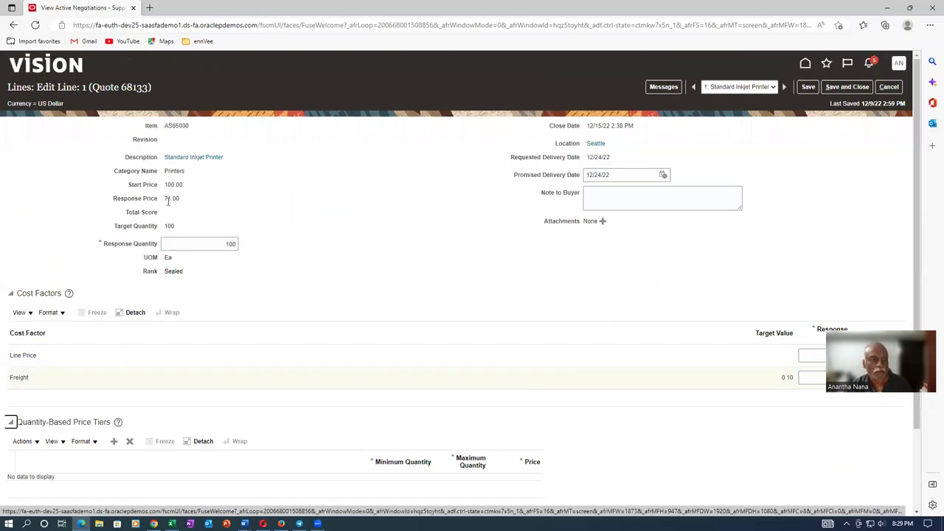
scroll(501, 333, "down", 1)
scroll(502, 333, "down", 1)
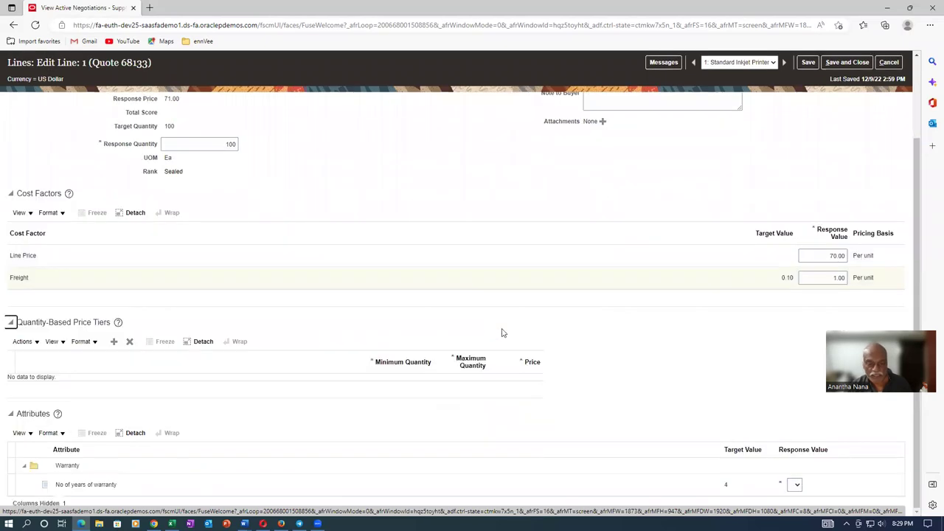
left_click(793, 489)
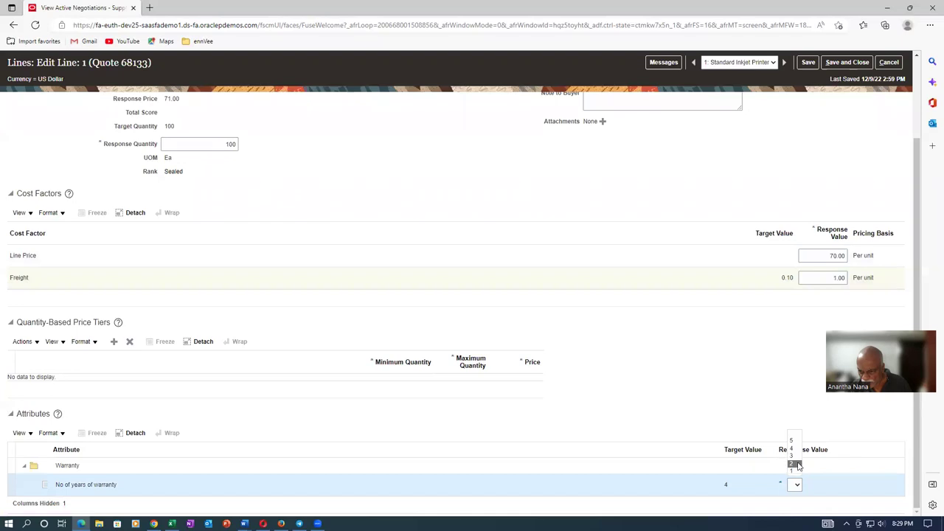
left_click(797, 463)
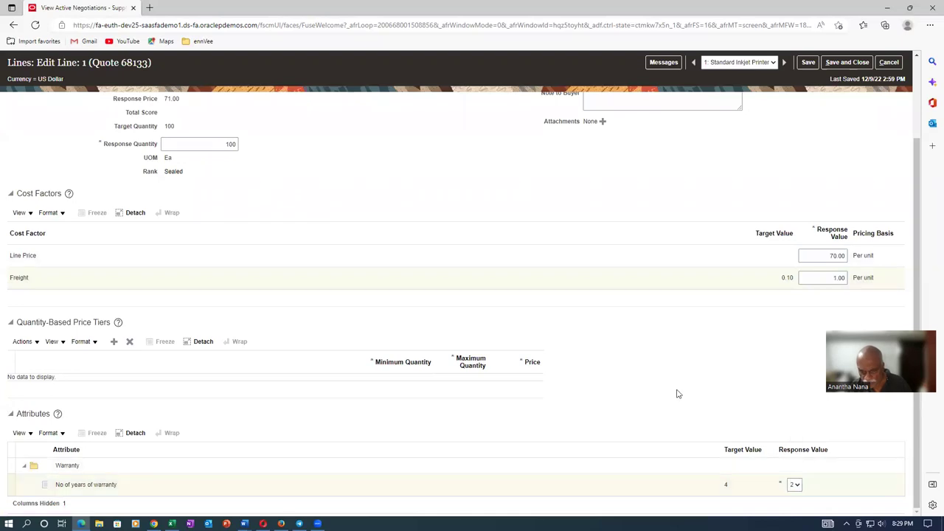
- Save and close the line details and submit the third supplier's response
scroll(607, 339, "up", 3)
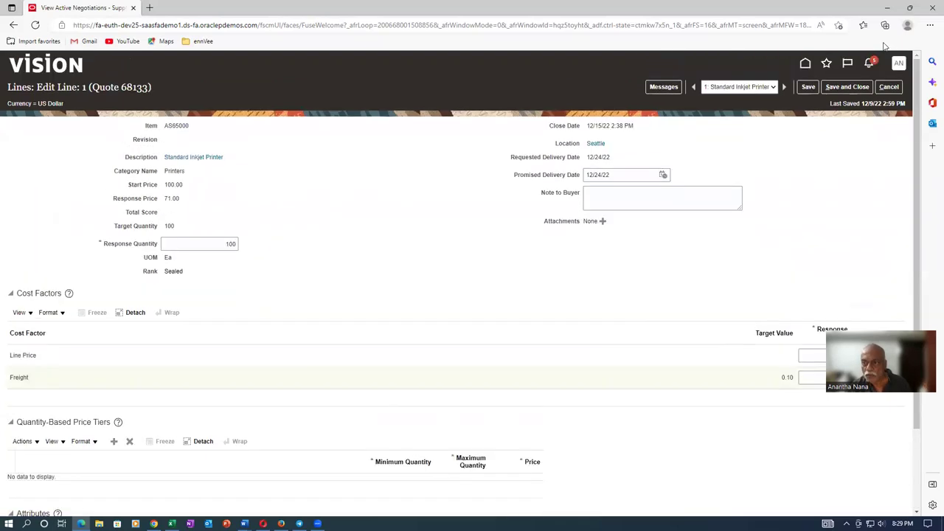
left_click(856, 86)
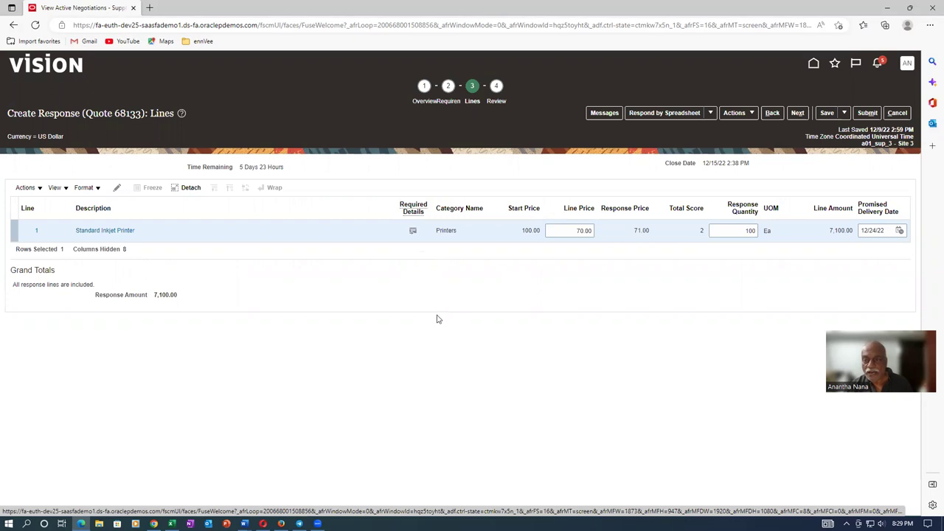
left_click(867, 112)
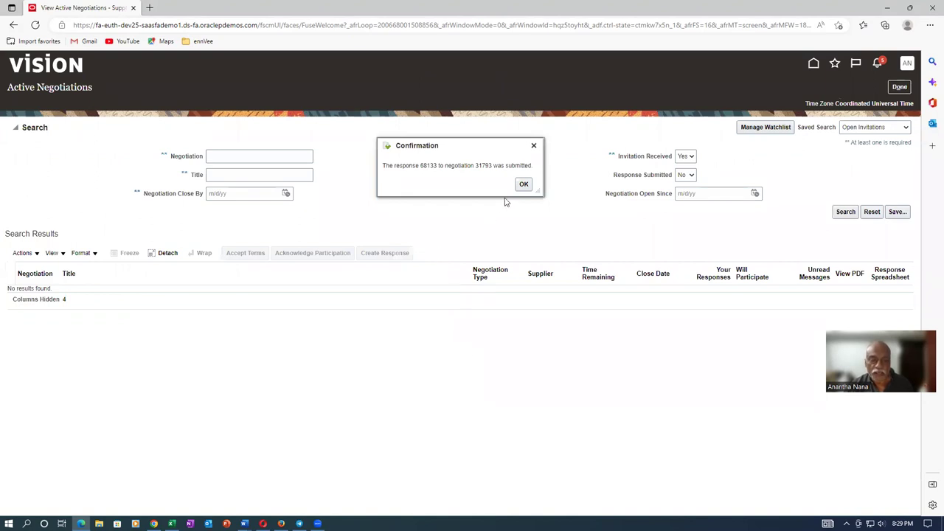
left_click(523, 185)
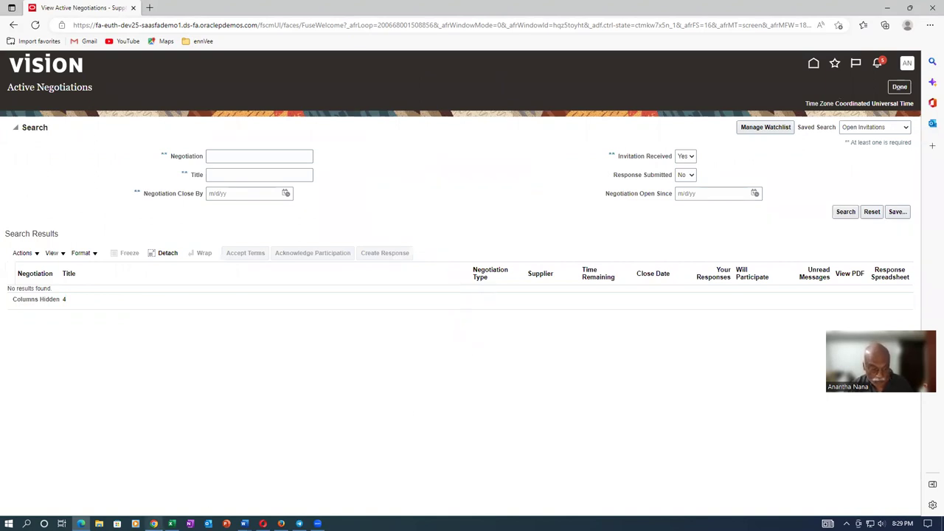
- Switch to the buyer's Chrome session and rerun the My Negotiations search to refresh the a01 2 stage RFQ
left_click(154, 522)
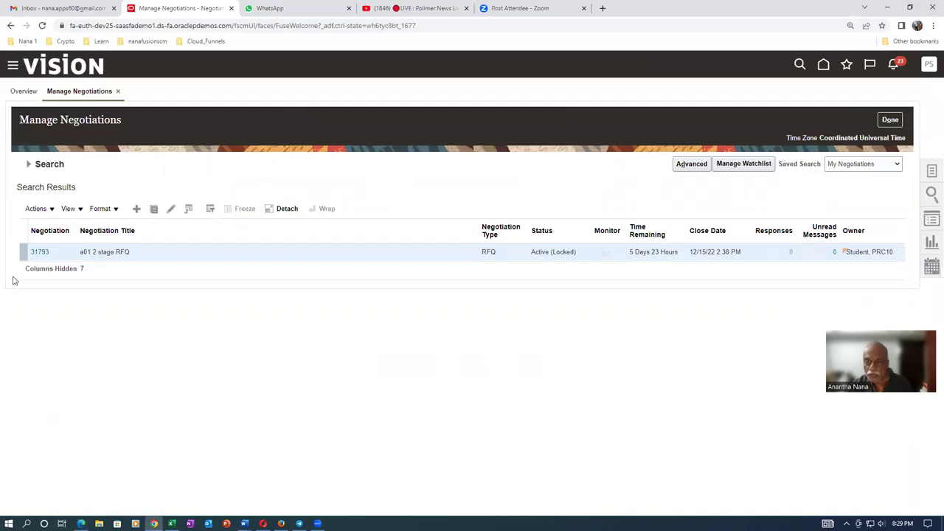
left_click(31, 163)
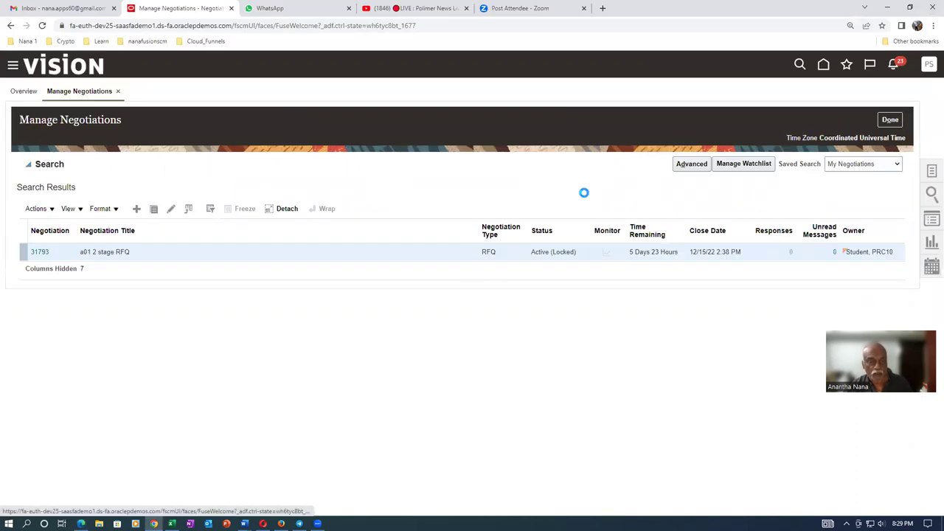
left_click(830, 259)
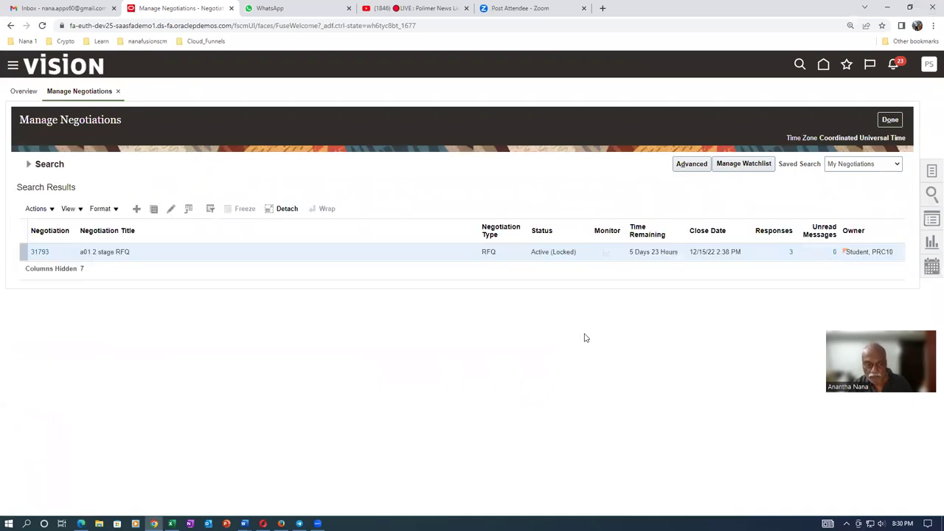
- Open the a01 2 stage RFQ, monitor its supplier activities, and display the activity log of a01_sup_2
left_click(39, 253)
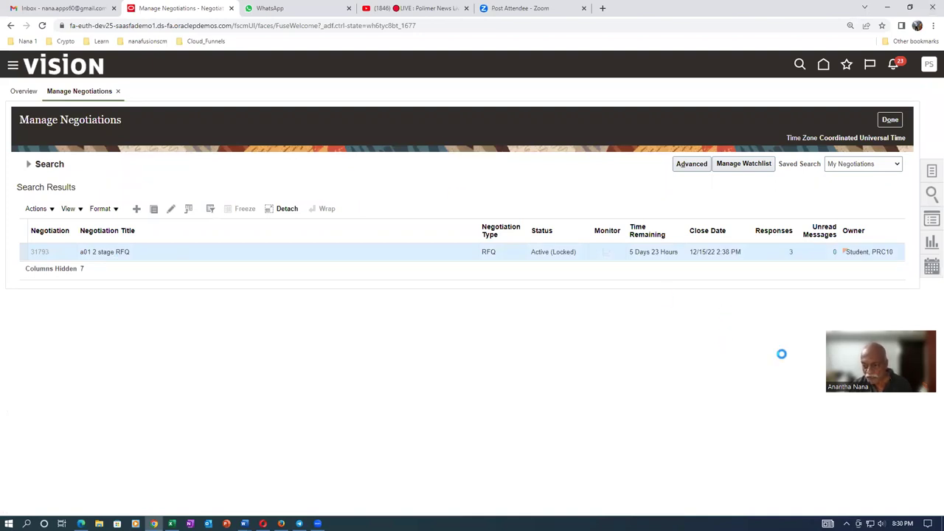
left_click_drag(904, 331, 911, 433)
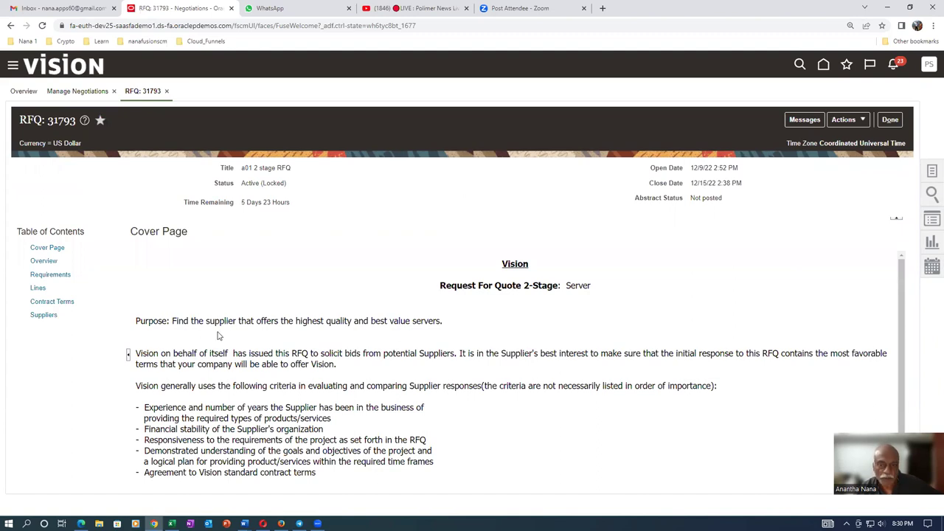
left_click(842, 121)
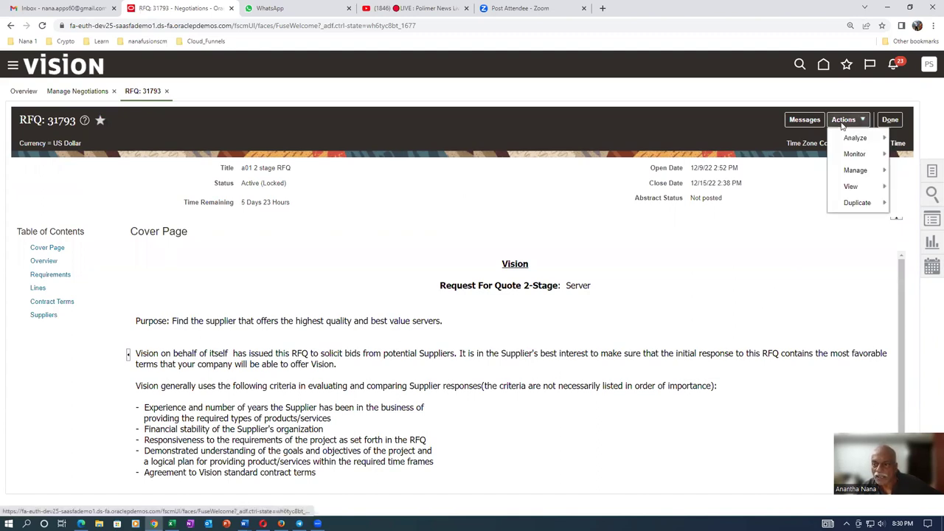
mouse_move(851, 153)
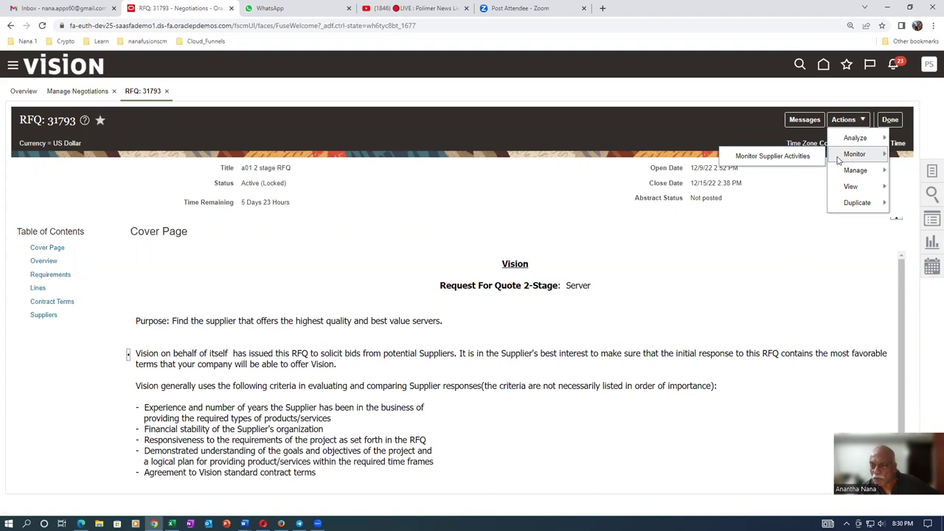
left_click(781, 158)
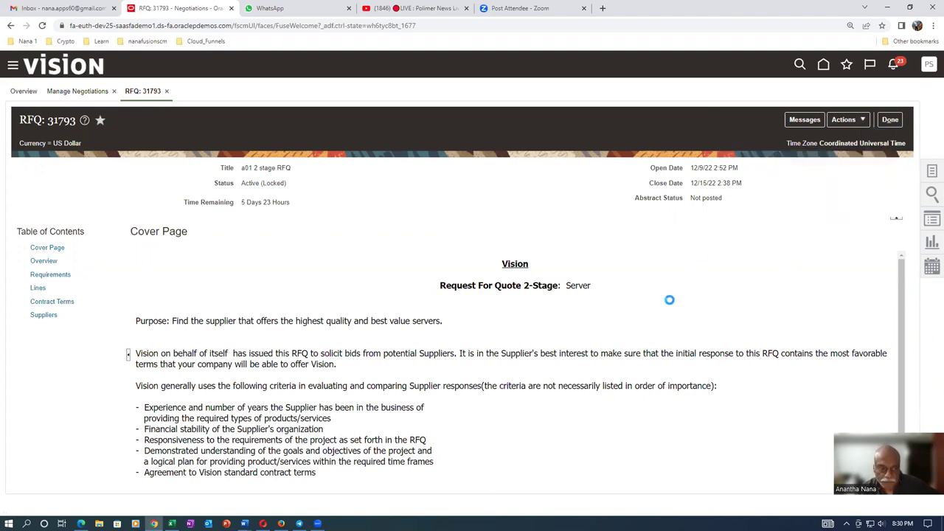
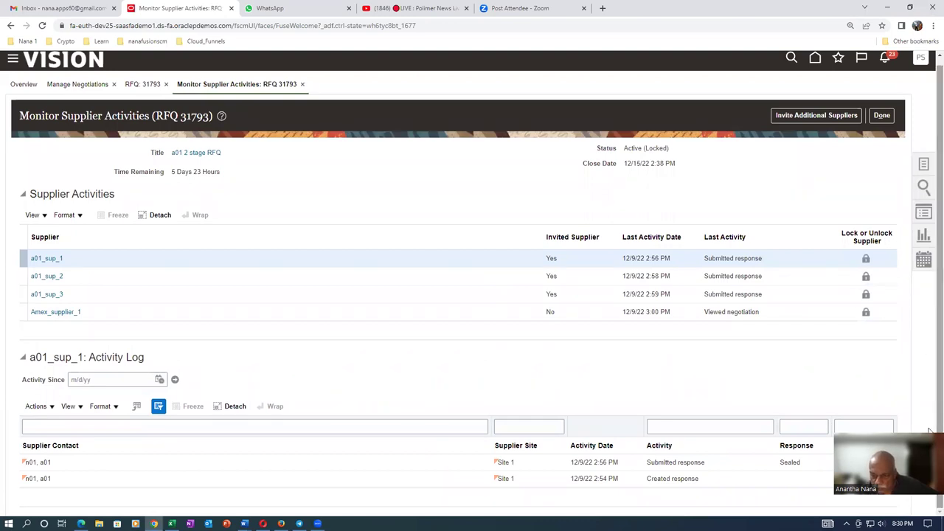
left_click_drag(929, 431, 929, 329)
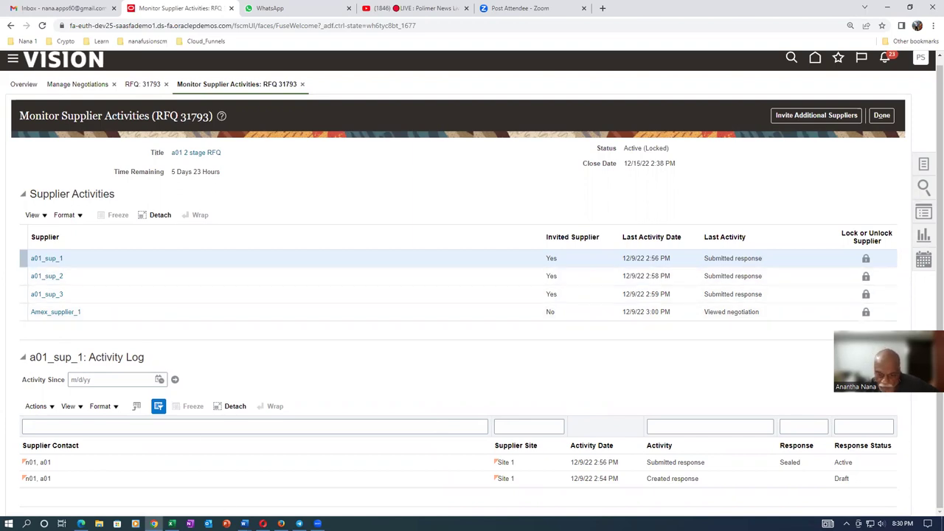
left_click(154, 274)
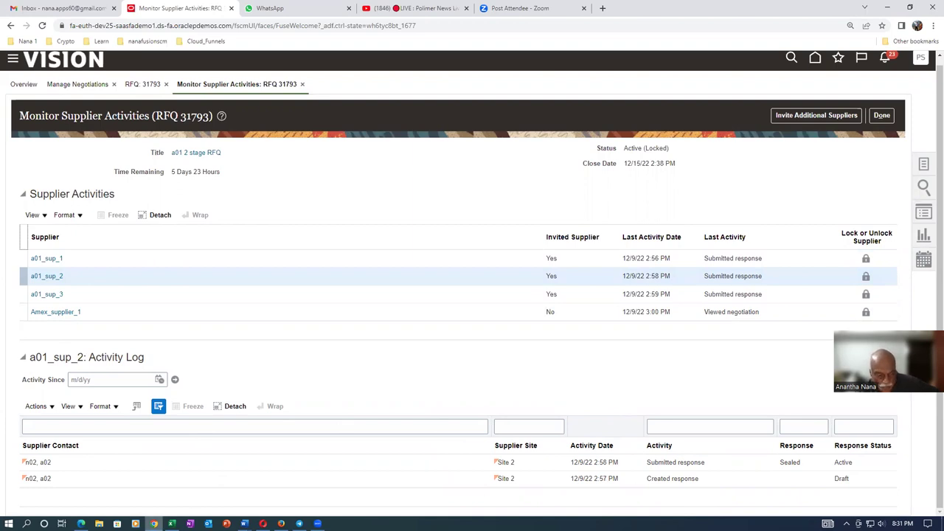
- Check the Two Stage RFQ tasks in Fusion_Procurement_Work_Sheet up to closing the negotiation, and return to the RFQ from the supplier activities
left_click(171, 524)
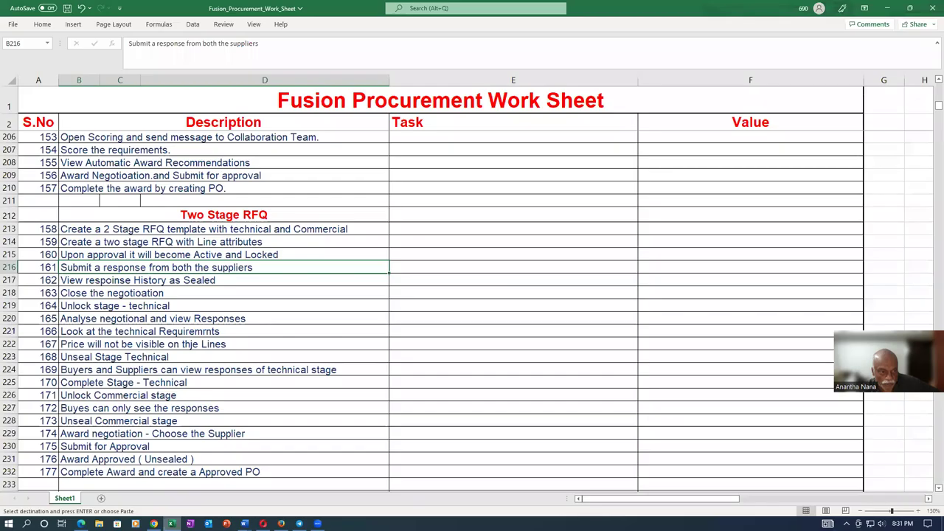
left_click(119, 282)
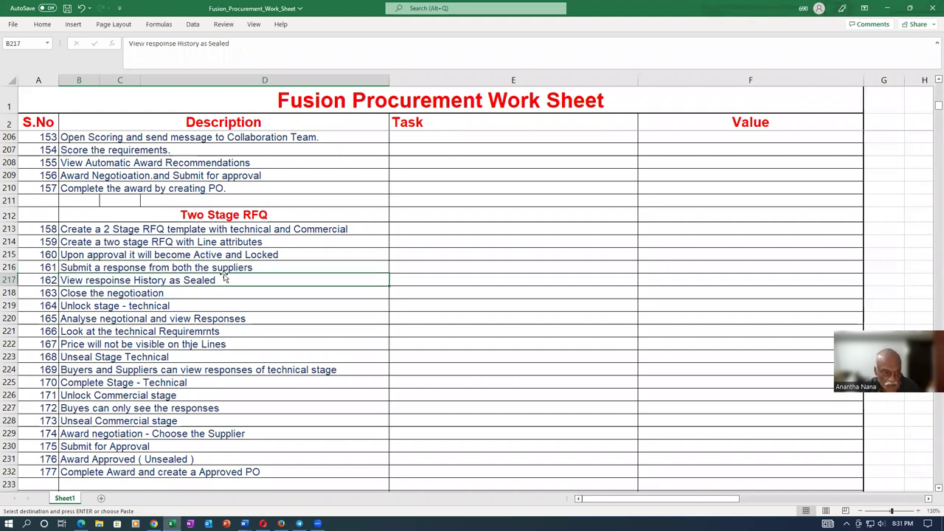
left_click(181, 293)
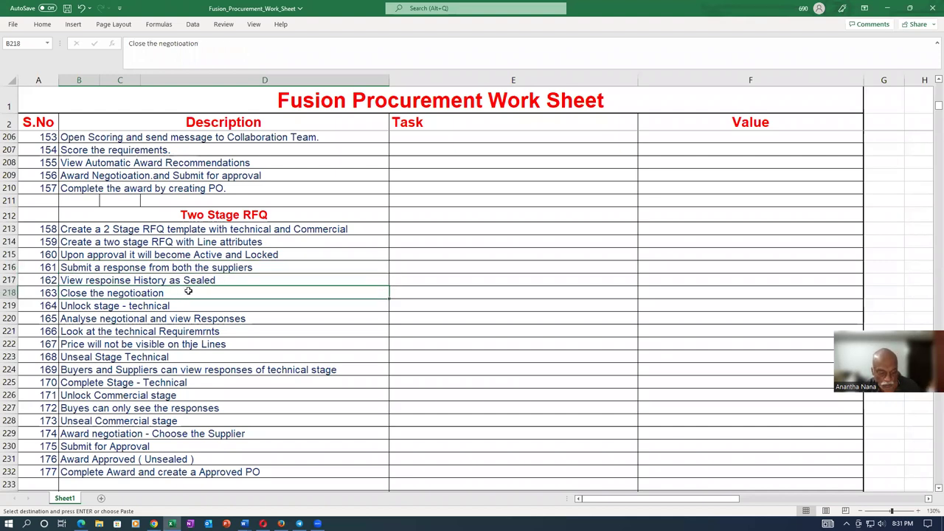
key("alt+Tab")
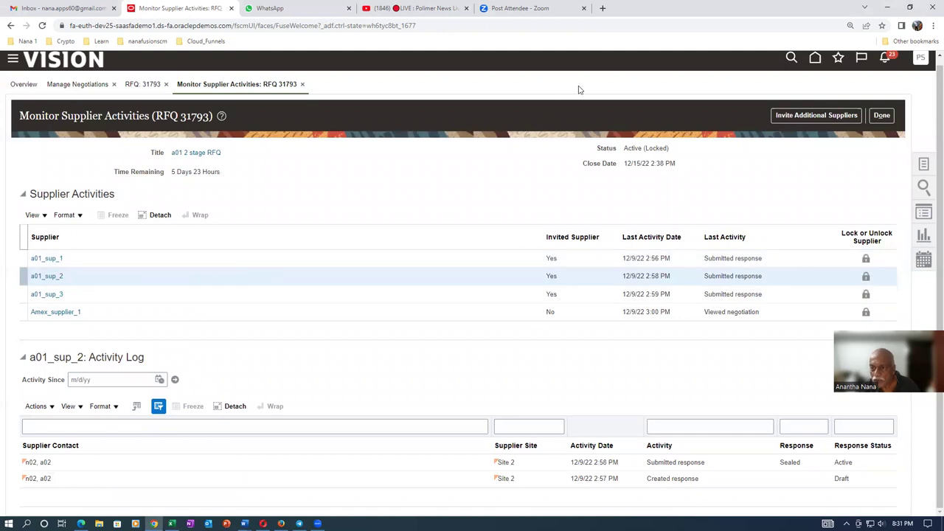
left_click(882, 116)
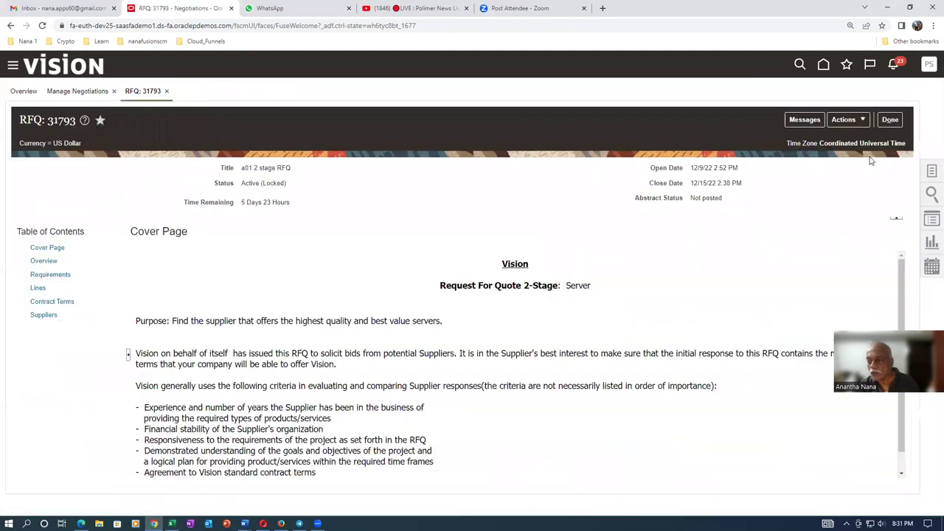
- Close the two-stage RFQ negotiation immediately with the note to suppliers "it is closed"
left_click(856, 129)
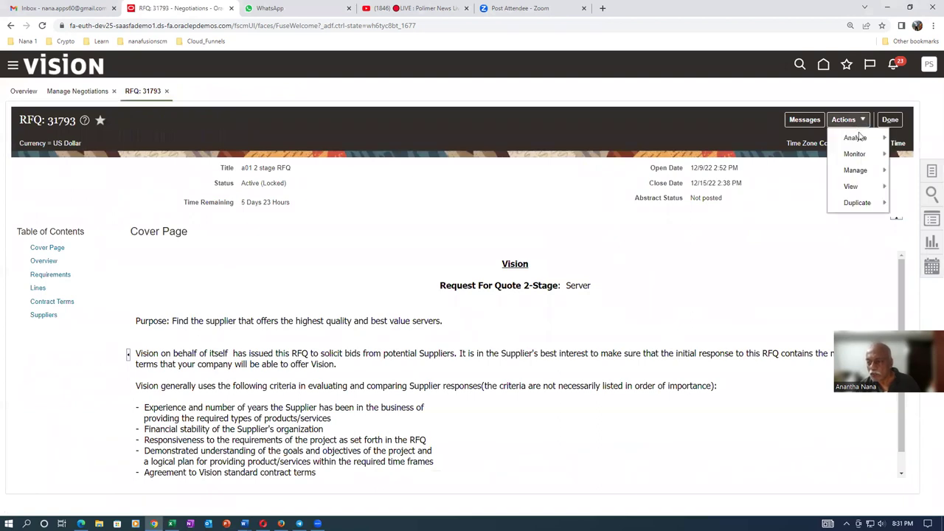
mouse_move(856, 171)
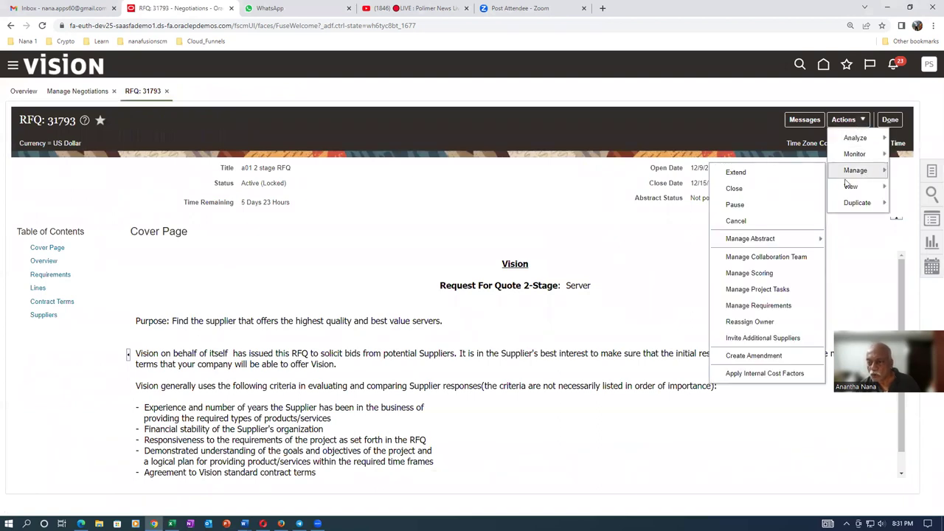
left_click(746, 191)
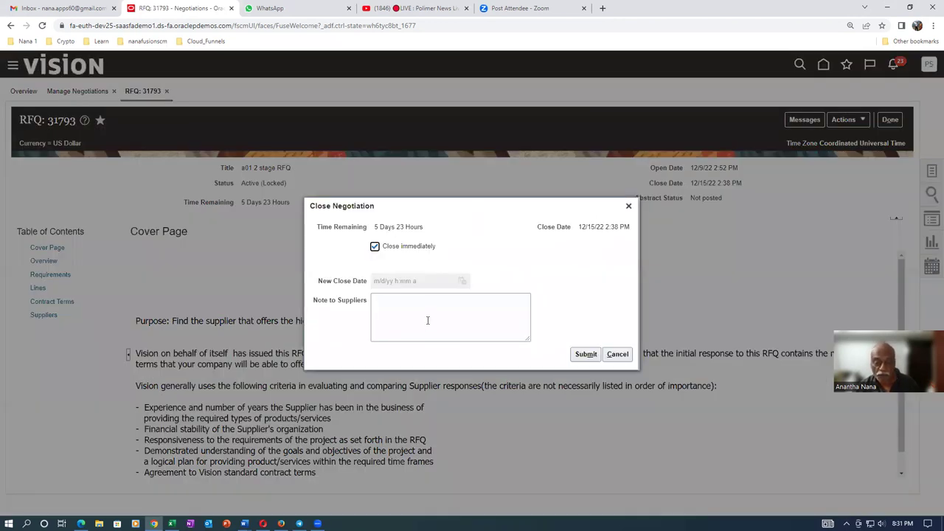
left_click(463, 331)
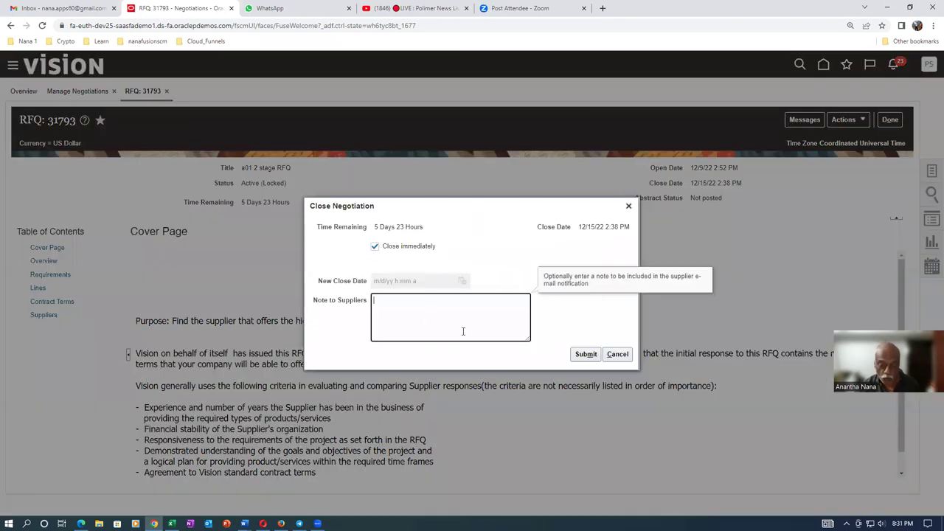
type("It is closed")
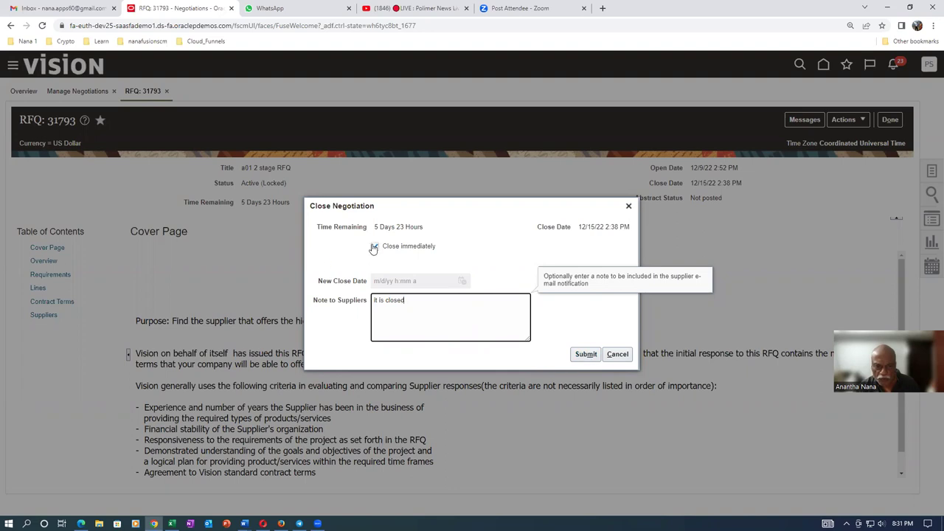
left_click(585, 356)
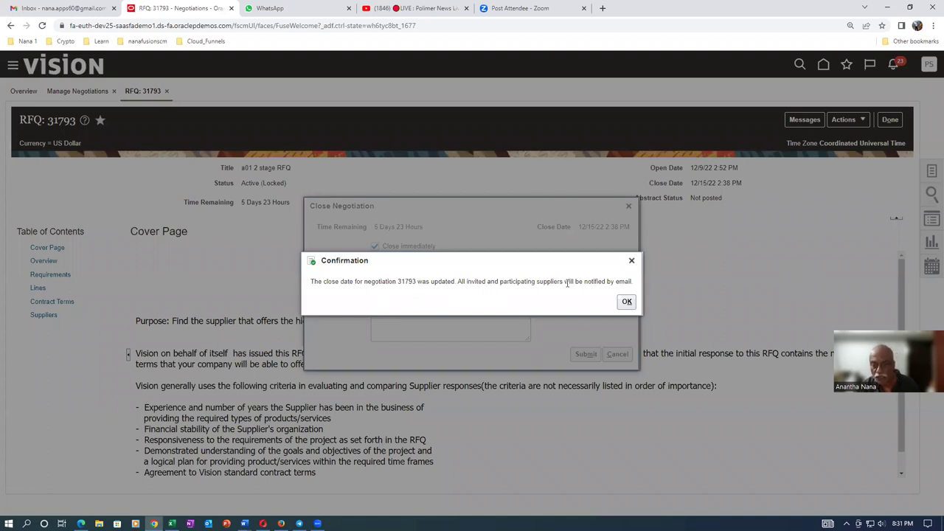
left_click(626, 301)
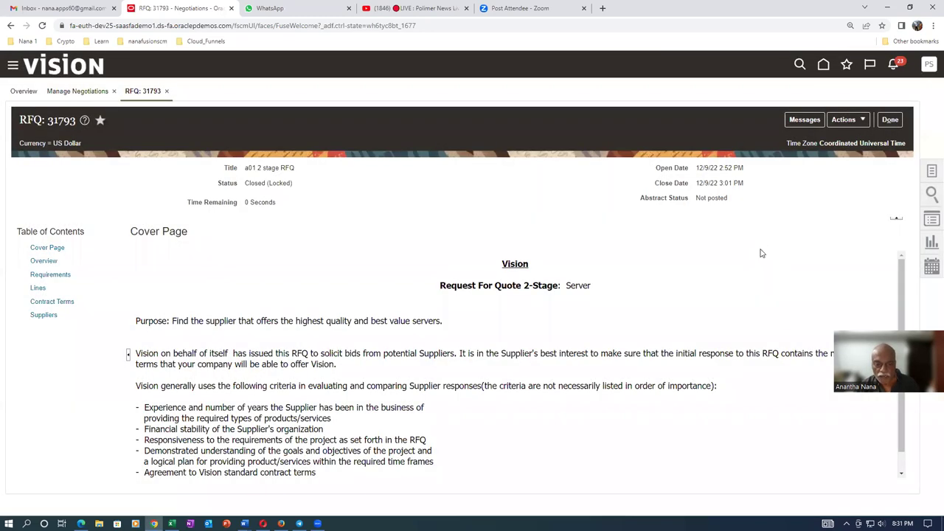
- Check the next task in the Excel work sheet and unlock the Technical stage of the closed RFQ
key("alt+Tab")
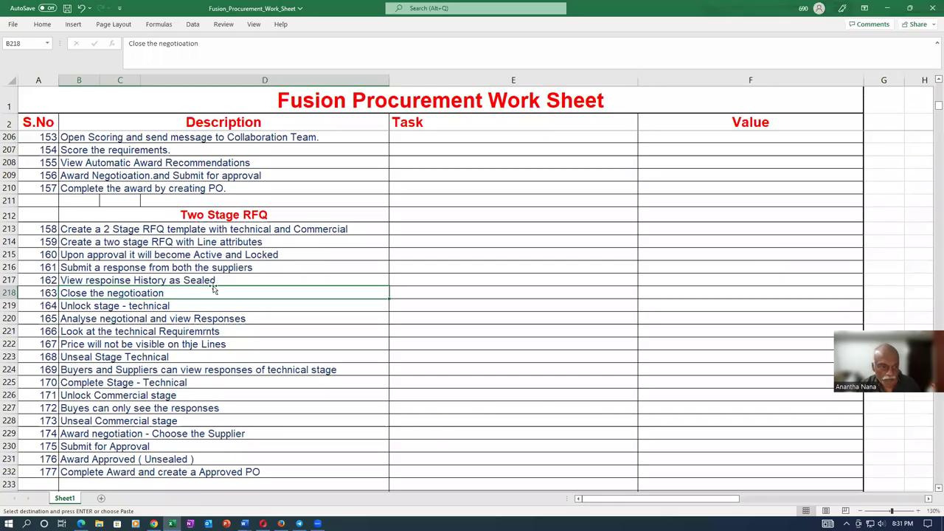
left_click(137, 307)
key("alt+Tab")
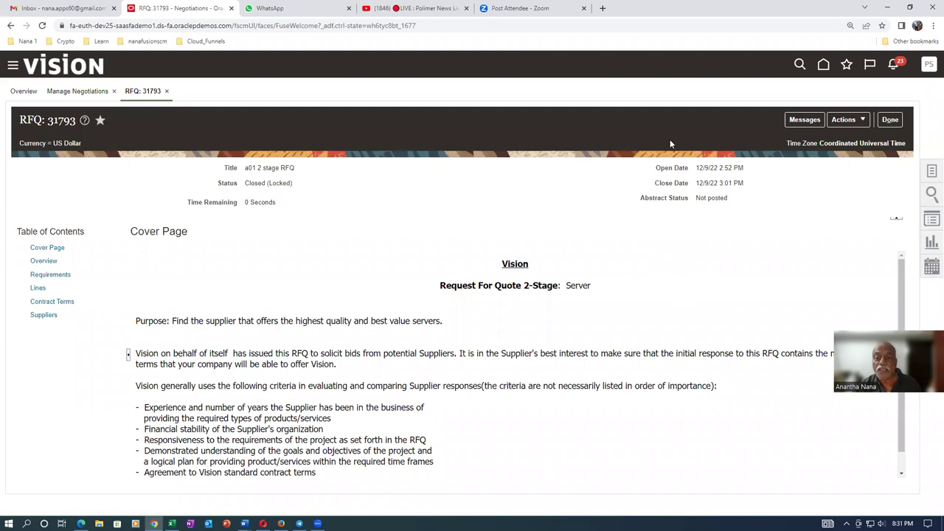
left_click(848, 120)
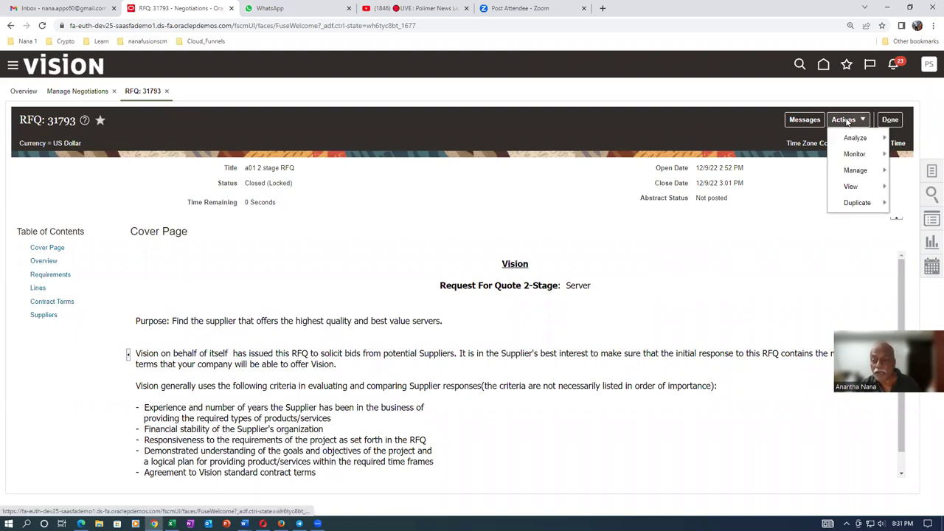
mouse_move(853, 178)
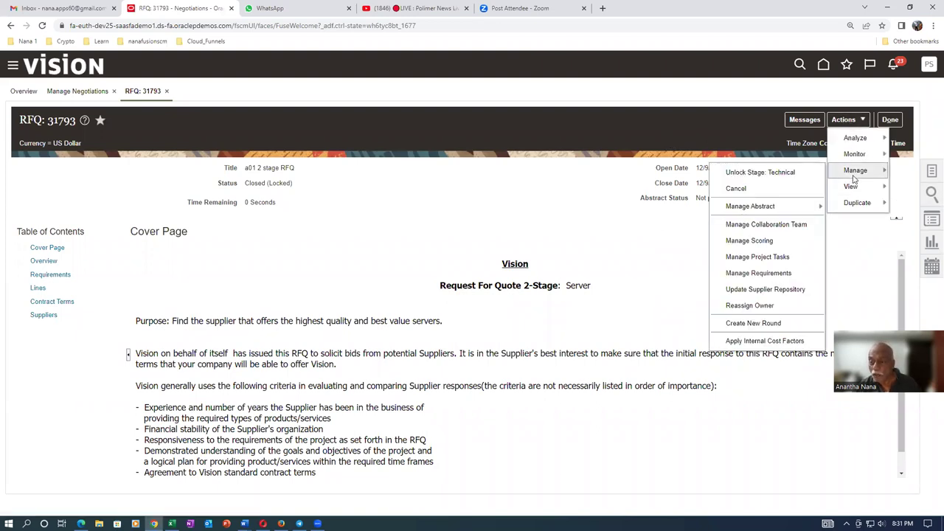
left_click(778, 174)
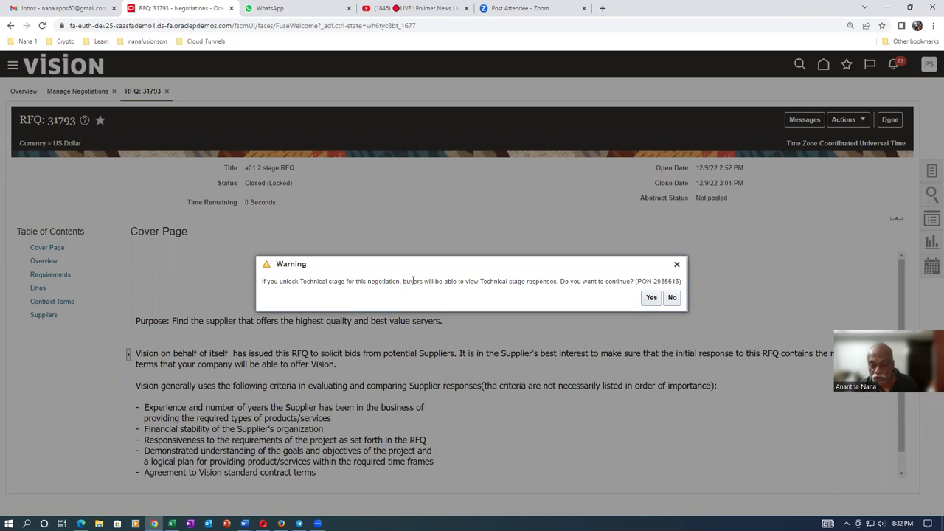
left_click_drag(413, 281, 425, 283)
left_click_drag(507, 289, 538, 290)
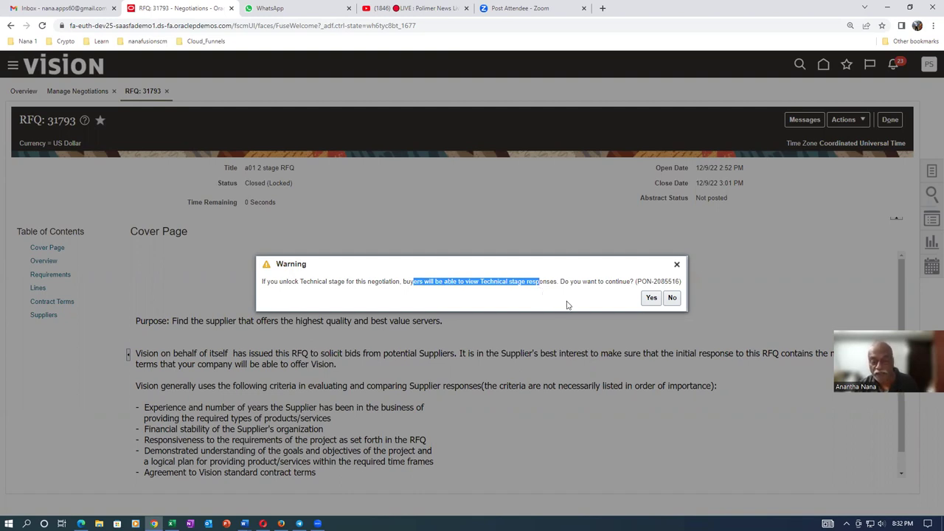
left_click(652, 298)
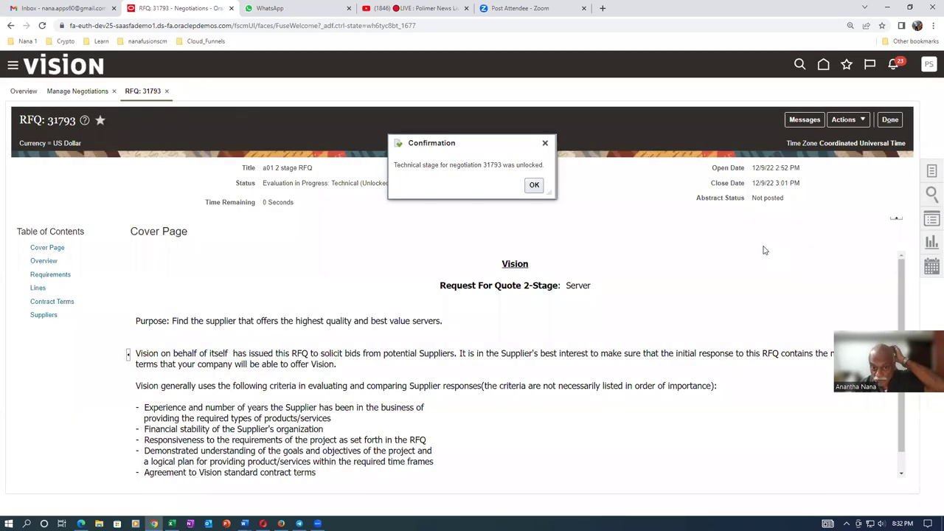
left_click(534, 185)
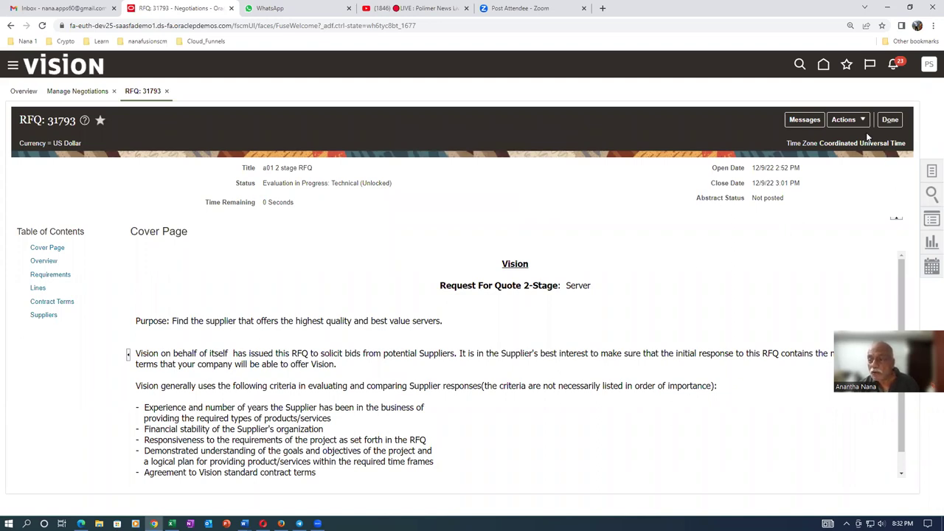
- Check the RFQ's status and open Analyze Negotiation for it
left_click(855, 120)
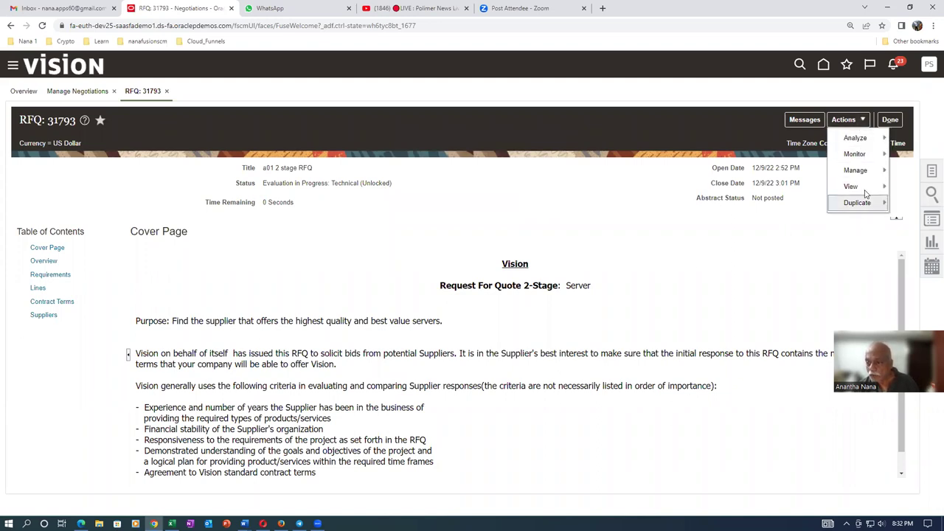
mouse_move(861, 140)
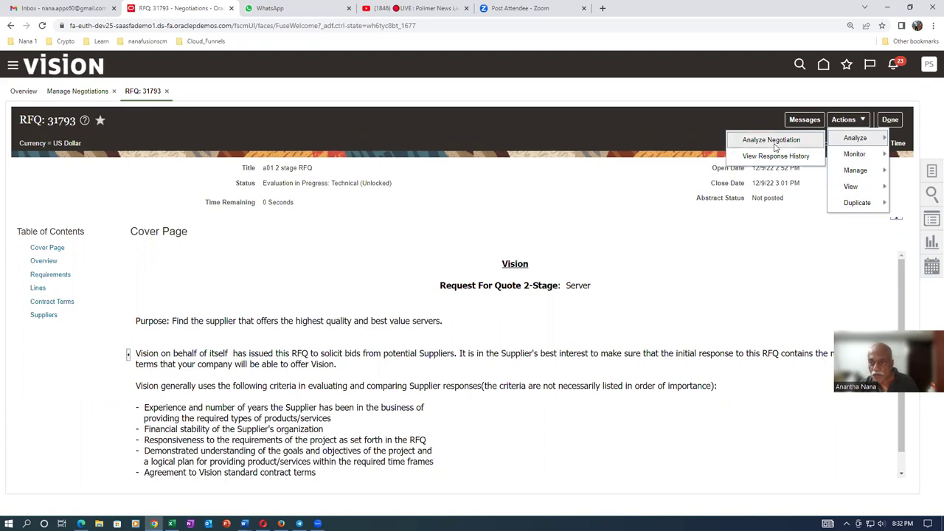
left_click(395, 232)
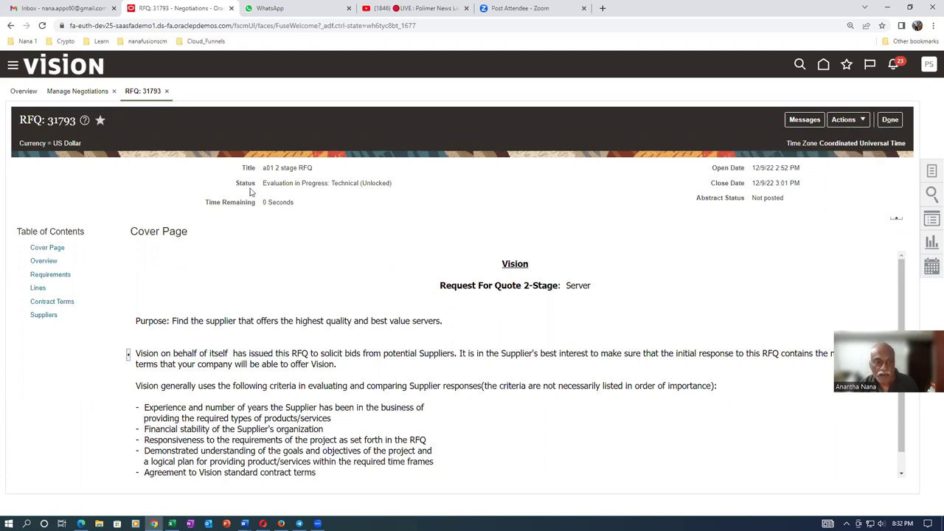
left_click_drag(273, 185, 391, 184)
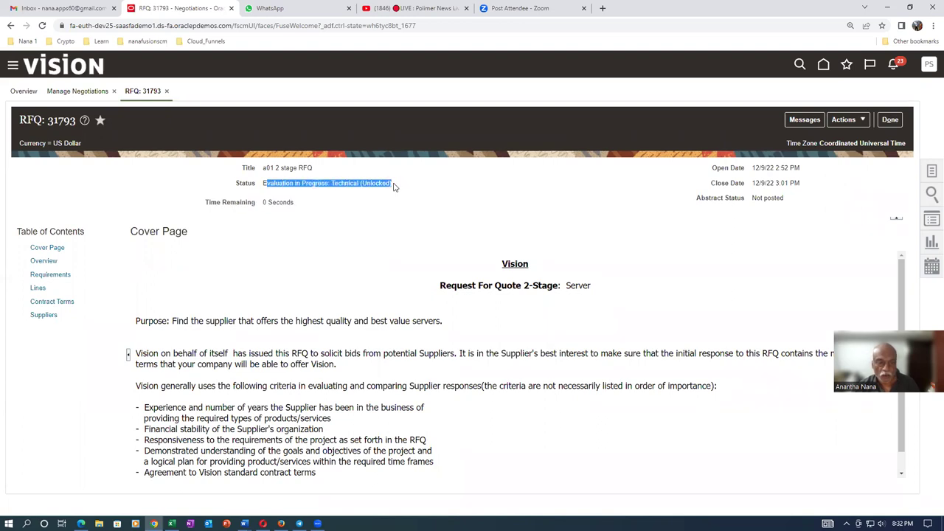
left_click(843, 120)
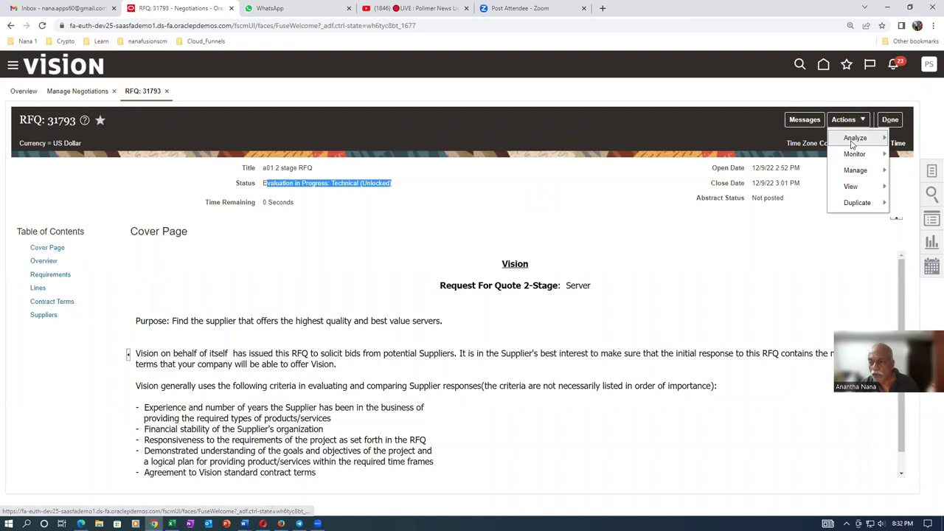
mouse_move(853, 140)
left_click(770, 142)
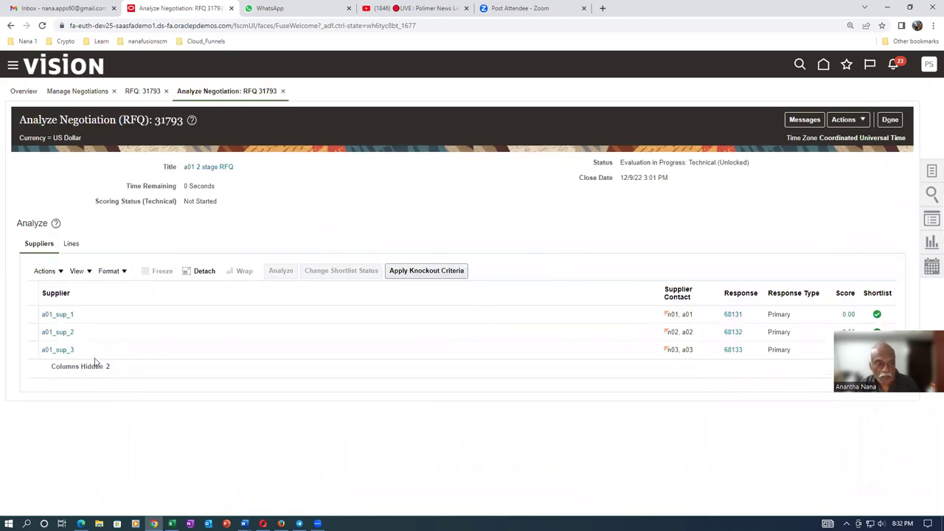
- Review the technical requirements and the Standard Inkjet Printer line details in a01_sup_1's quote
left_click(91, 322)
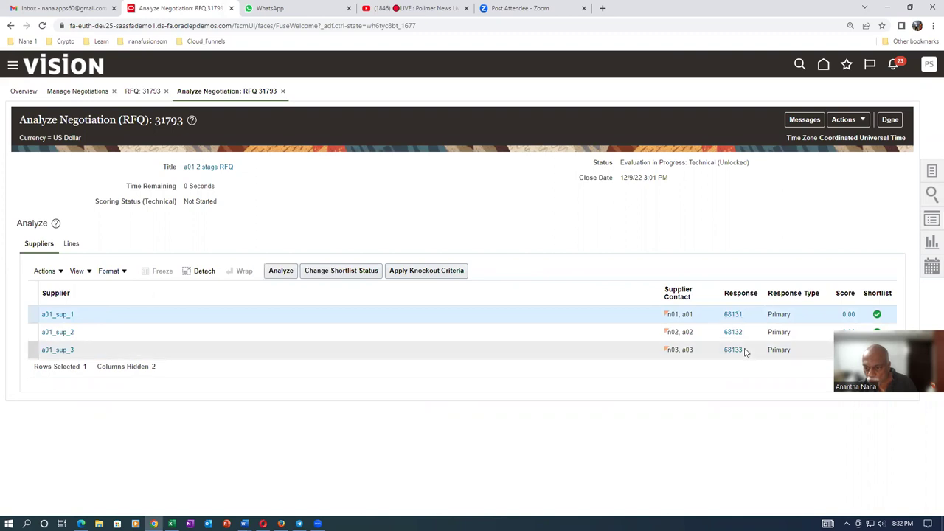
left_click(733, 314)
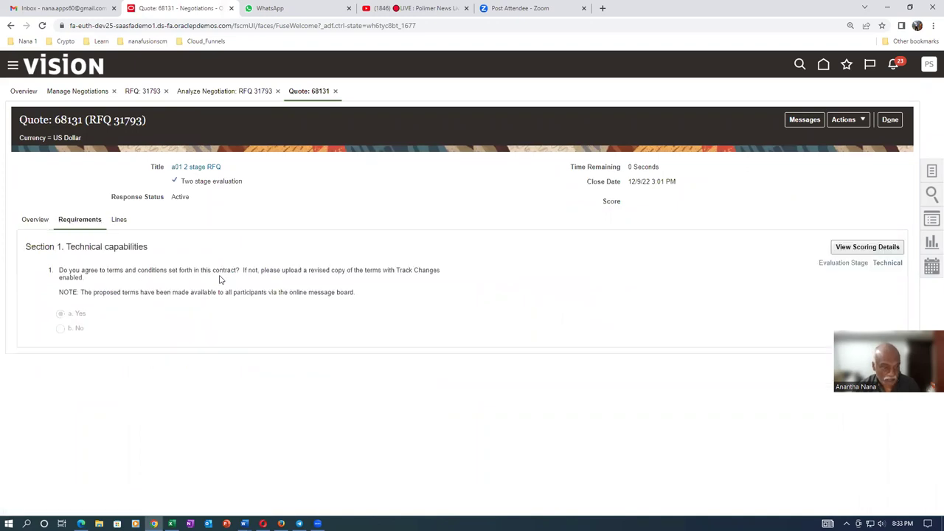
left_click(118, 220)
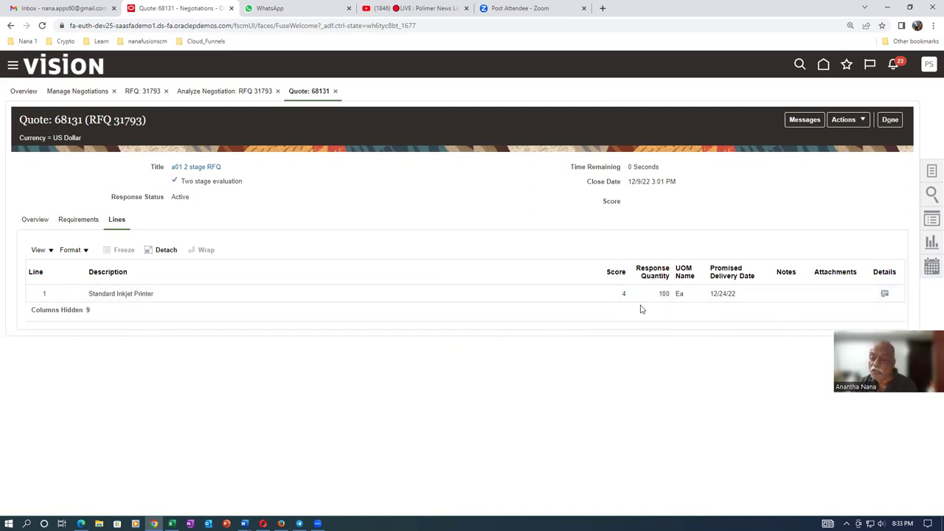
left_click(885, 294)
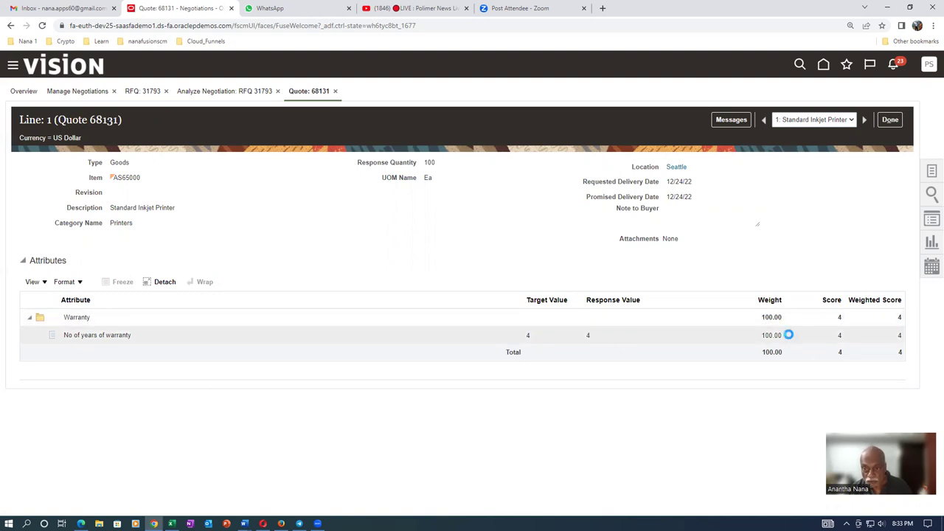
left_click(890, 120)
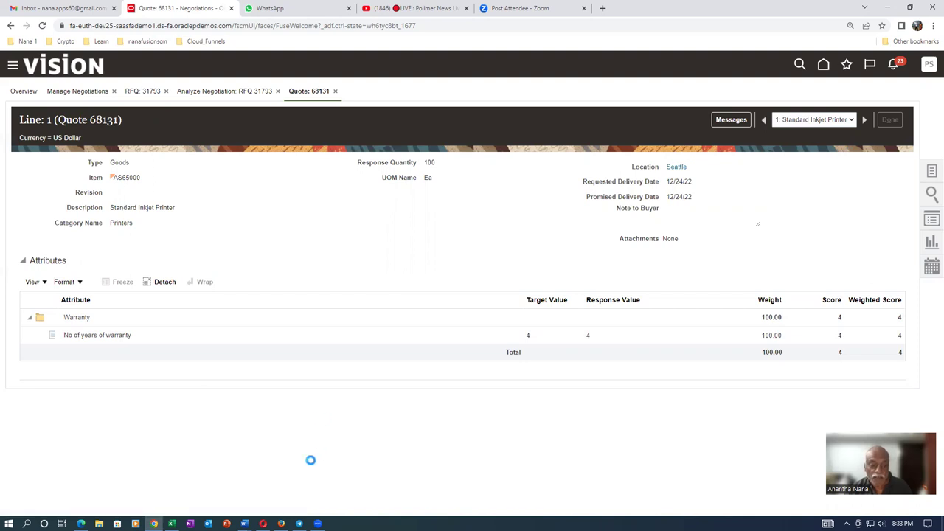
- Switch to the supplier portal in Firefox and search Manage Responses for responses with Active or draft status
left_click(281, 524)
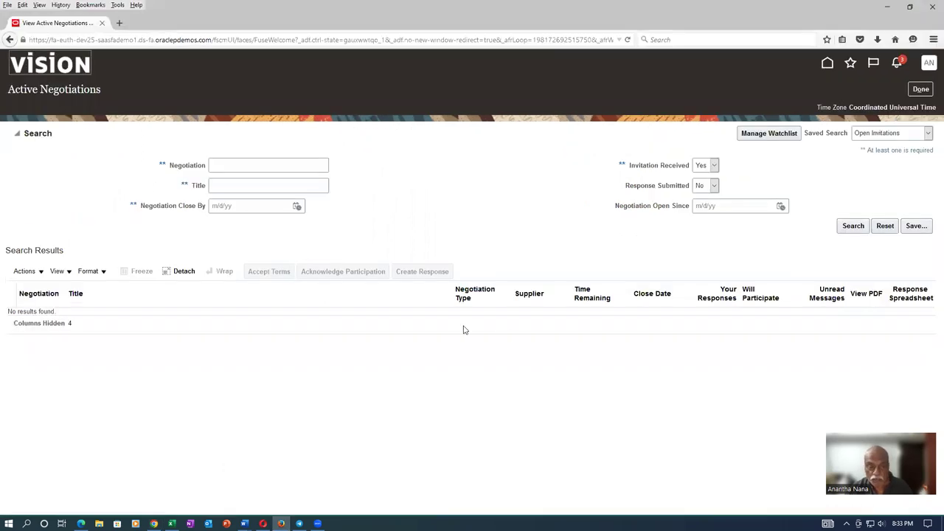
left_click(919, 88)
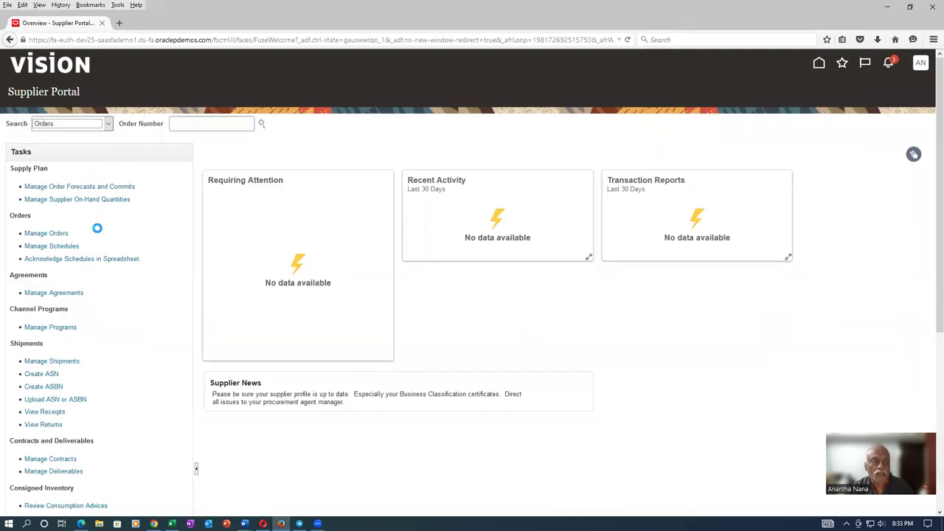
scroll(99, 438, "down", 3)
scroll(99, 438, "down", 5)
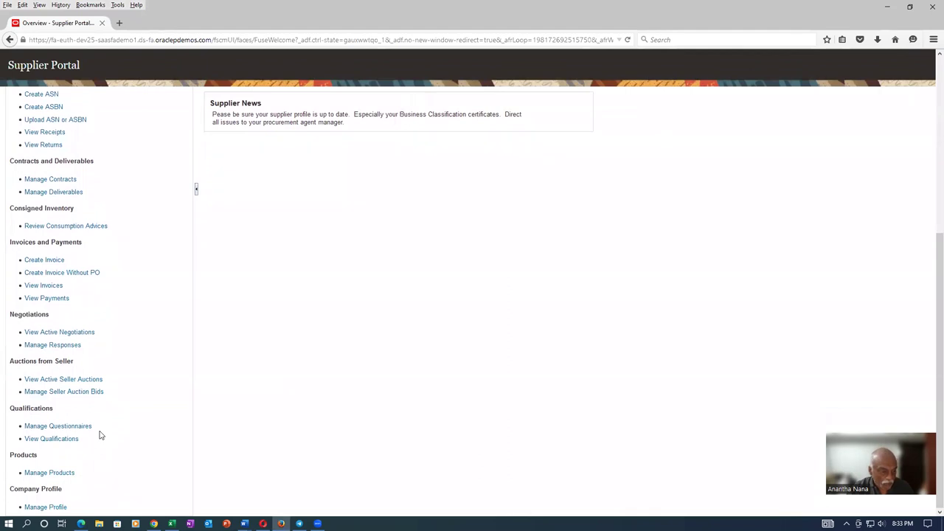
left_click(55, 345)
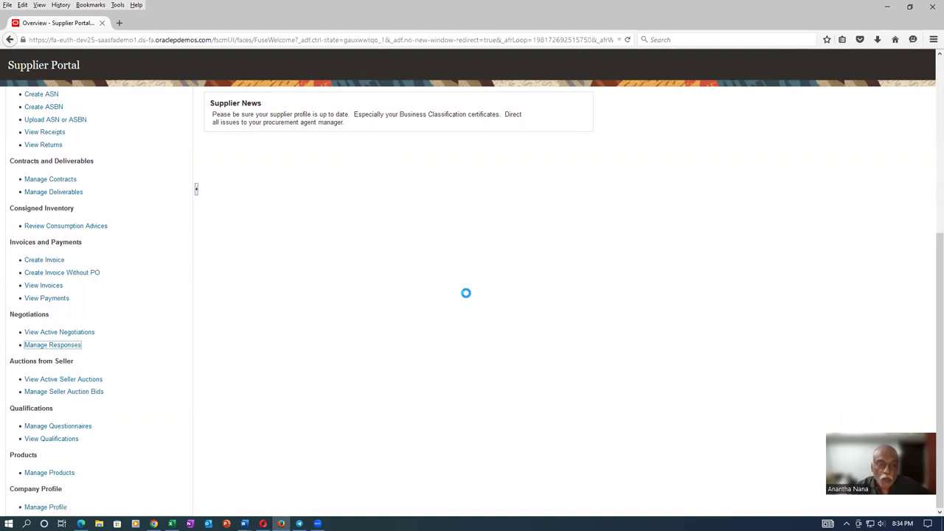
left_click(853, 225)
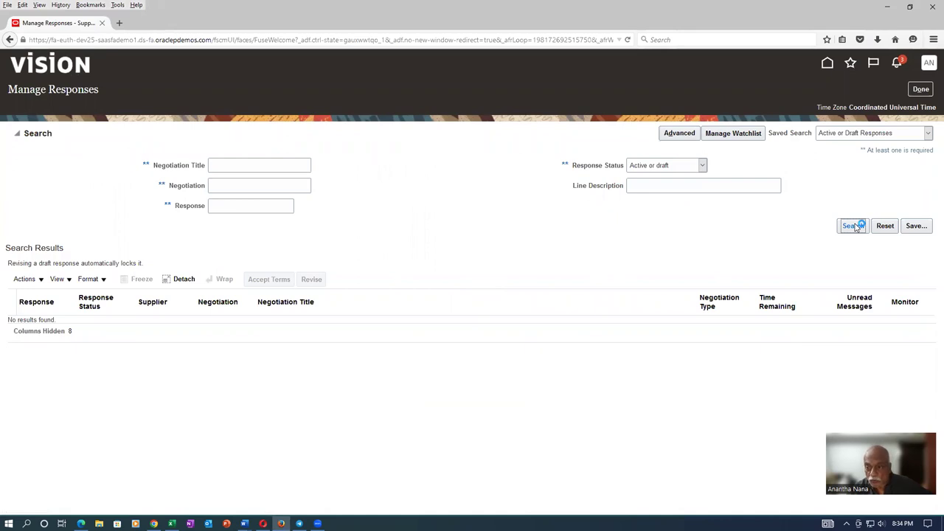
- Try to search the supplier's responses with a blank Response Status
left_click(702, 166)
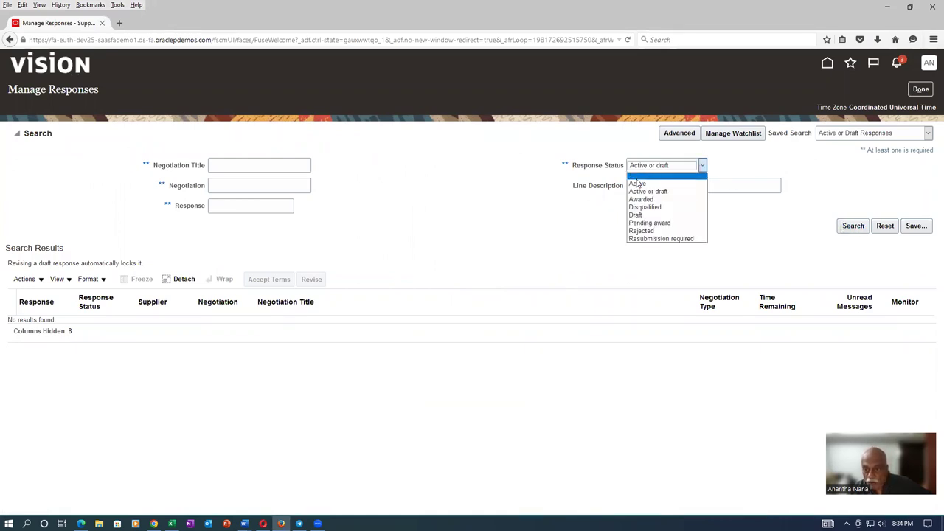
left_click(639, 178)
left_click(854, 227)
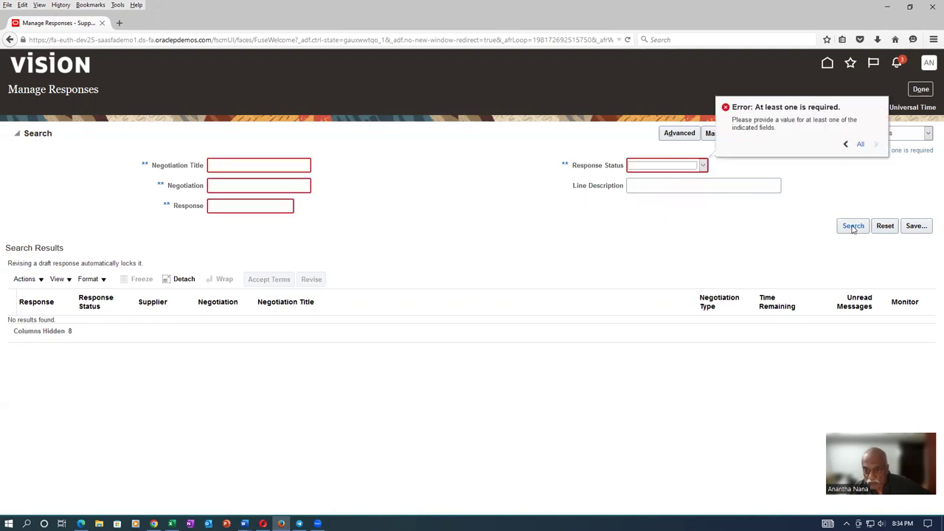
- Search the supplier's responses with Response Status set to Active
left_click(702, 165)
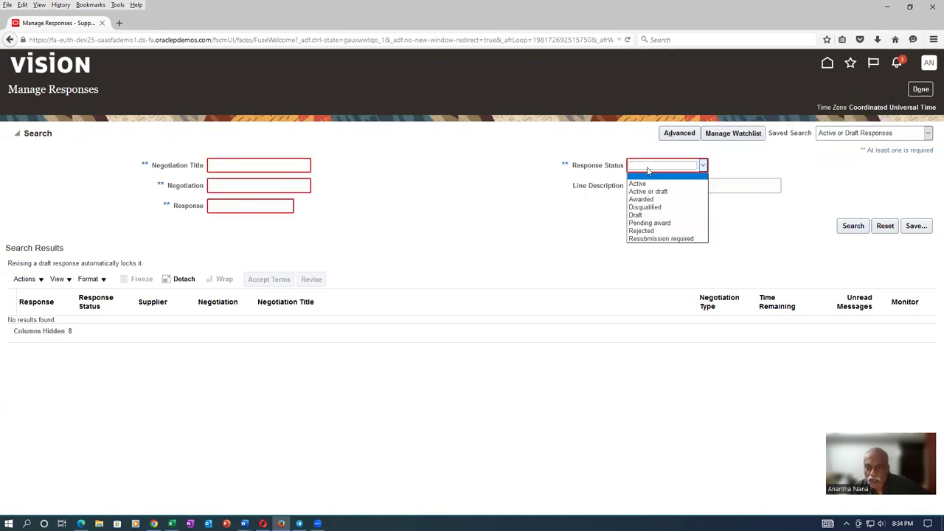
left_click(643, 184)
left_click(853, 227)
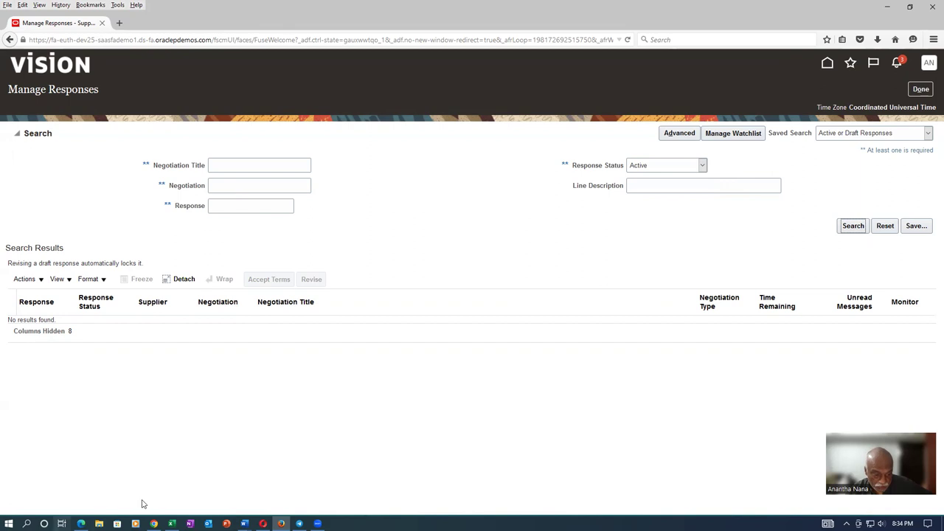
- Search the supplier's responses for negotiation 31793 with Response Status set to Active
left_click(154, 524)
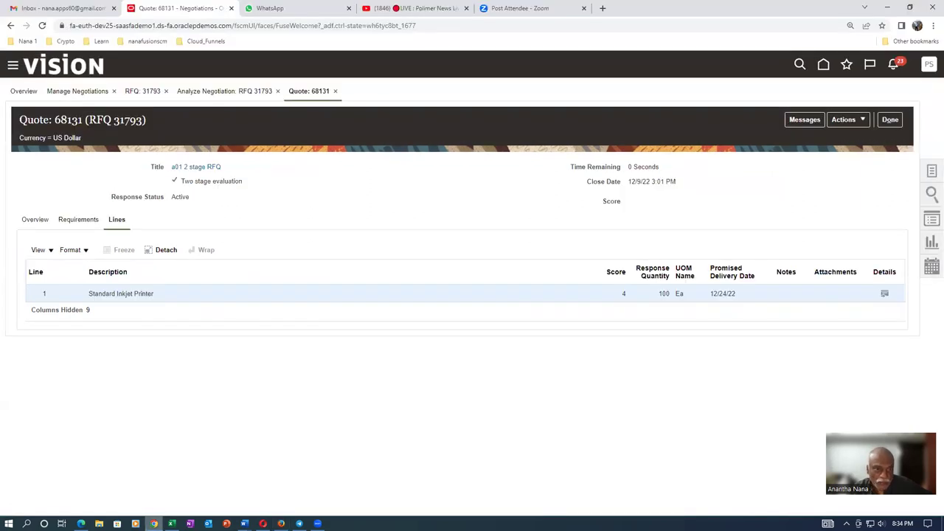
left_click(281, 523)
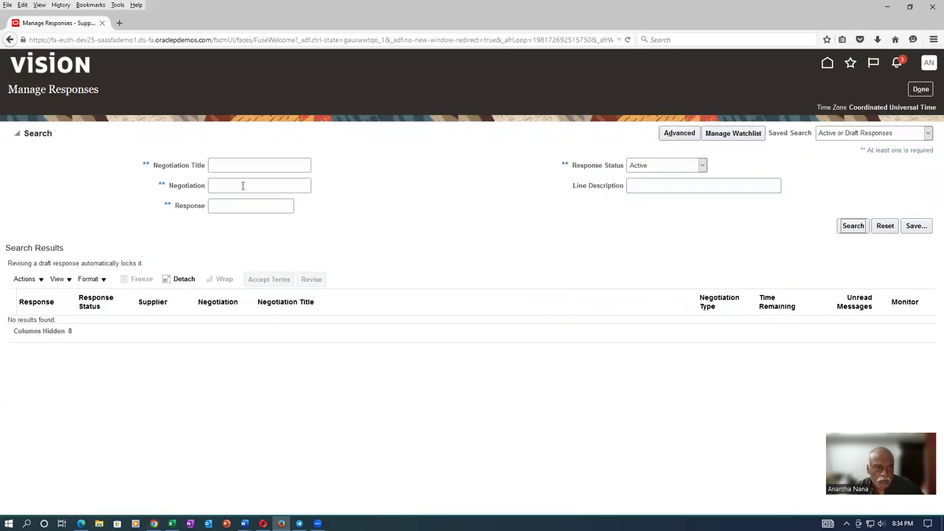
type("31793")
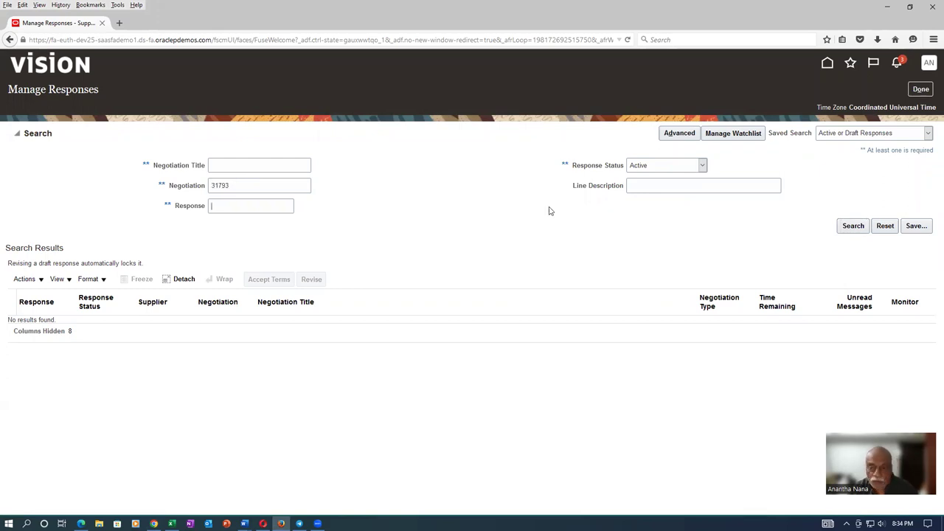
left_click(703, 166)
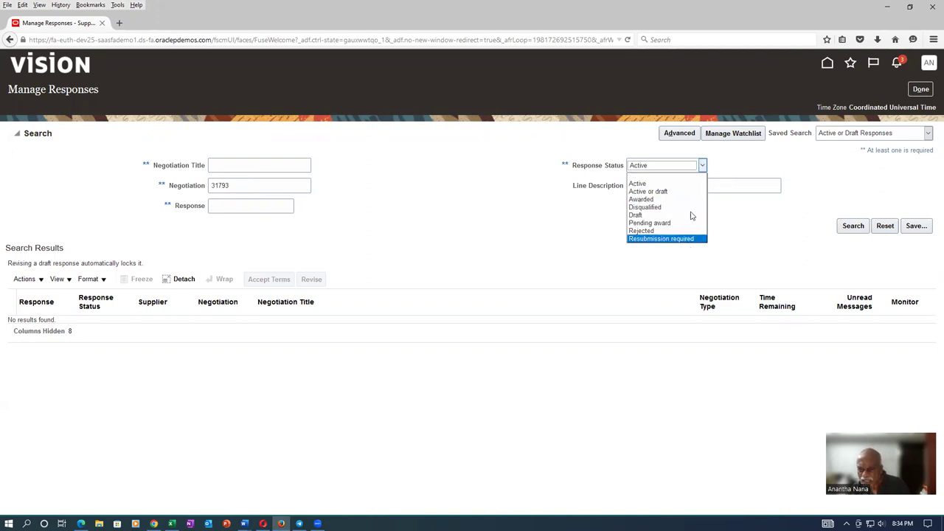
left_click(697, 185)
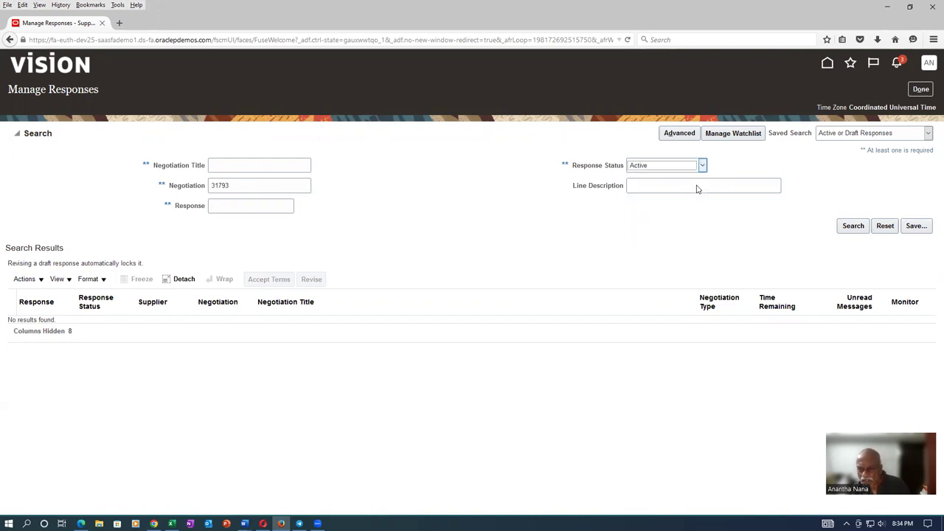
left_click(853, 227)
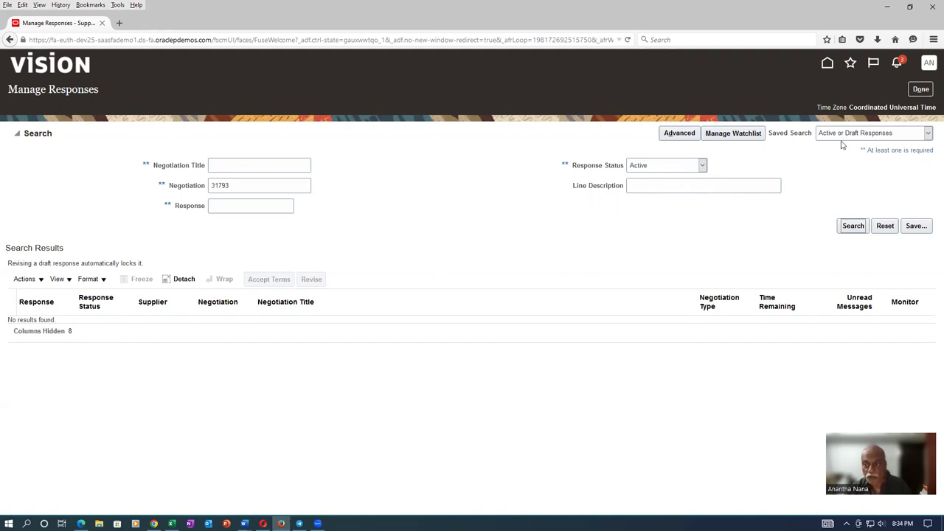
- Leave Manage Responses and search the supplier's active negotiations with the default Open Invitations criteria
left_click(921, 88)
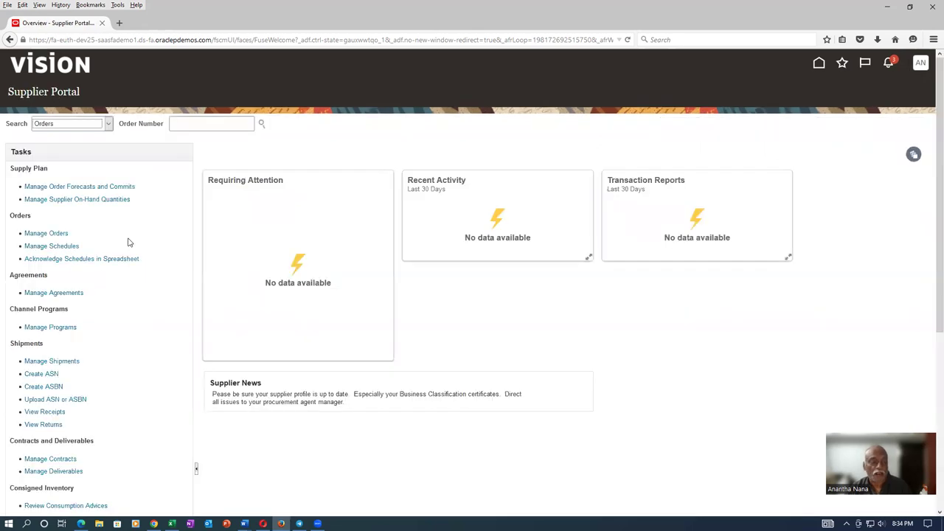
scroll(96, 426, "down", 5)
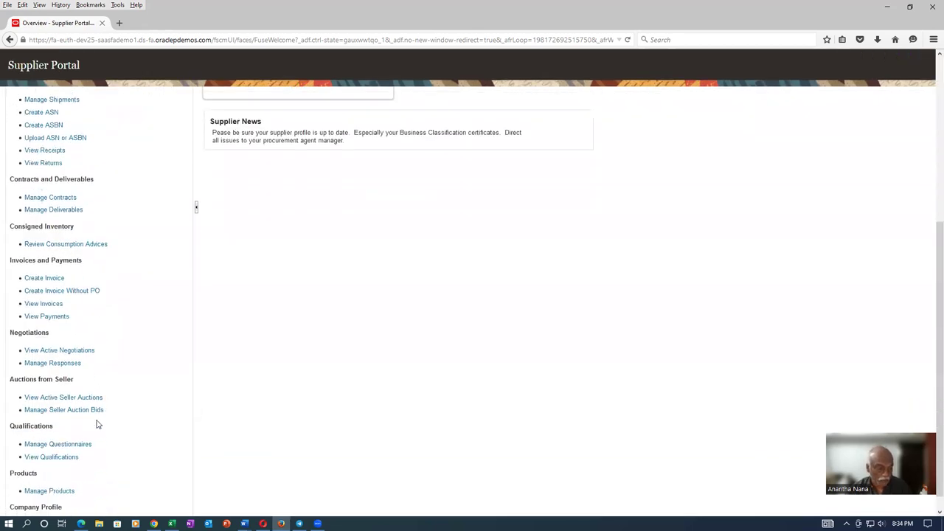
left_click(38, 333)
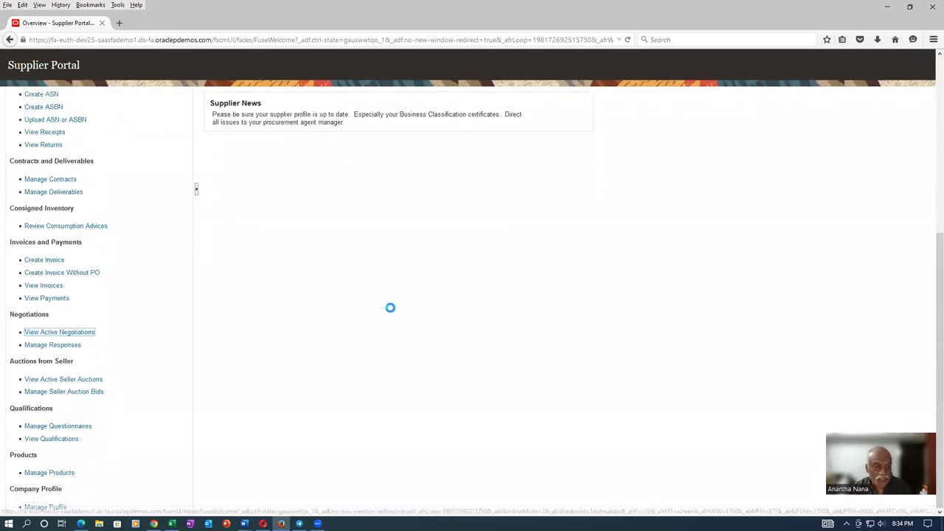
left_click(853, 228)
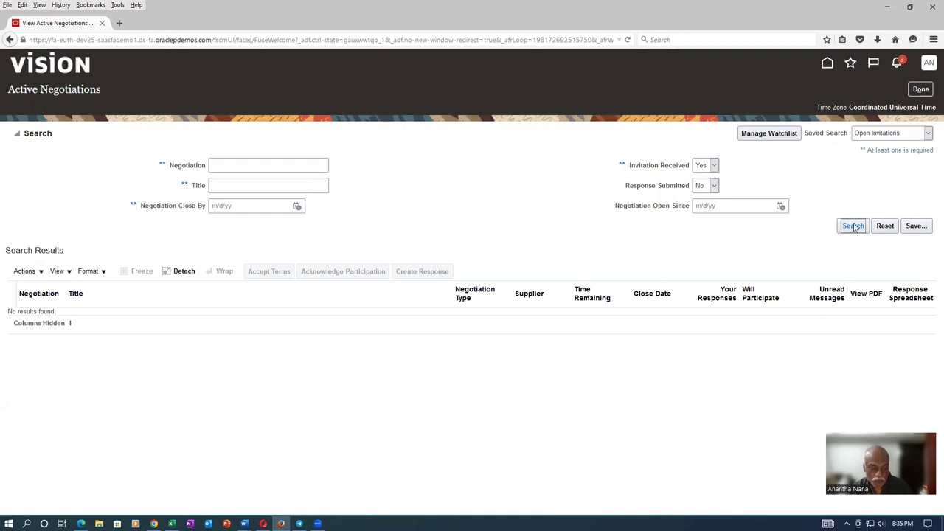
- Switch to the Fusion_Procurement_Work_Sheet workbook in Excel and review the Two Stage RFQ tasks from viewing responses to Unseal Stage Technical
key("alt+Tab")
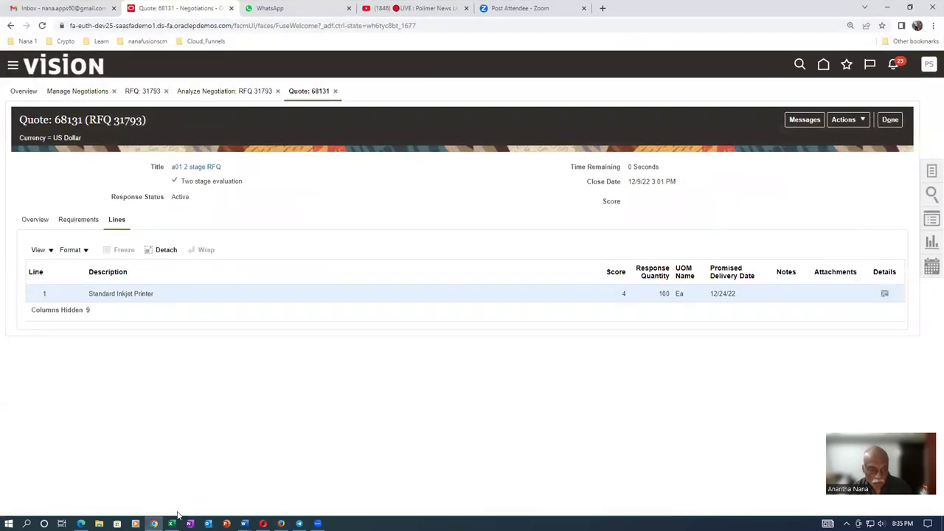
left_click(172, 523)
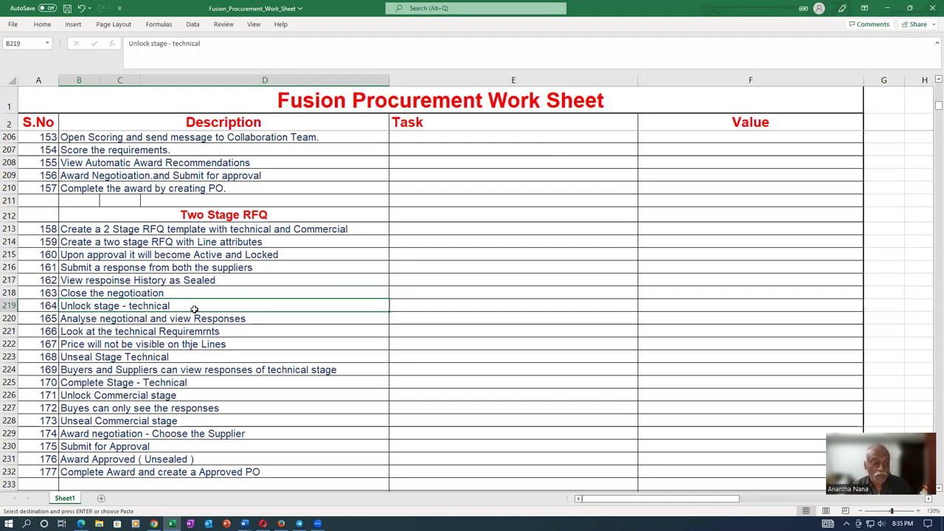
left_click(100, 320)
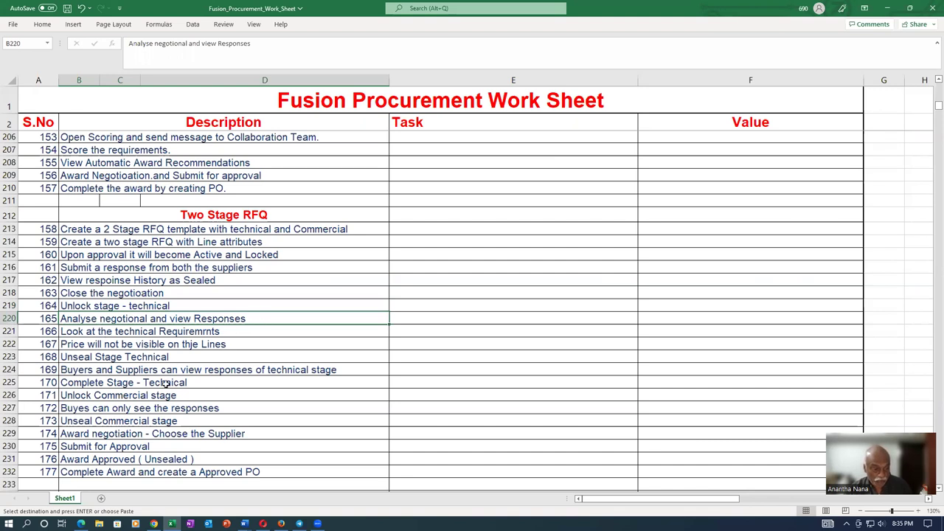
left_click(169, 333)
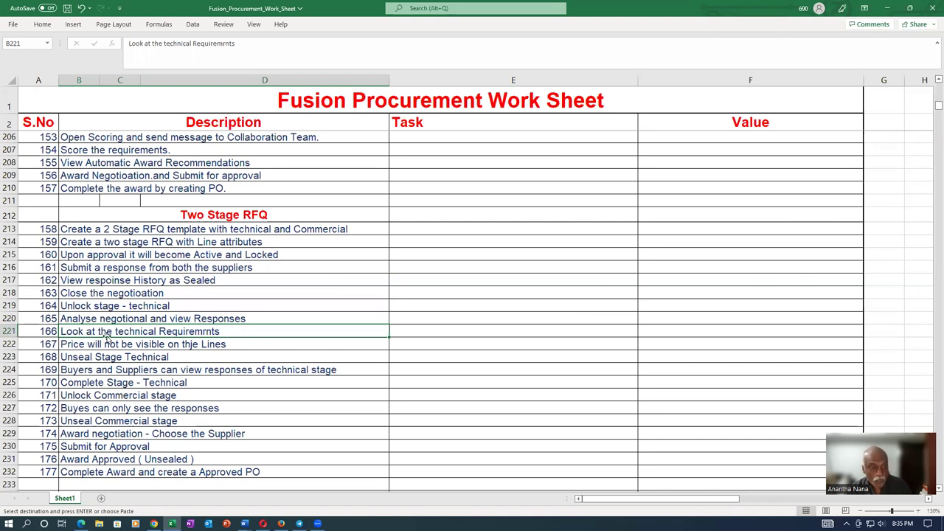
left_click(140, 346)
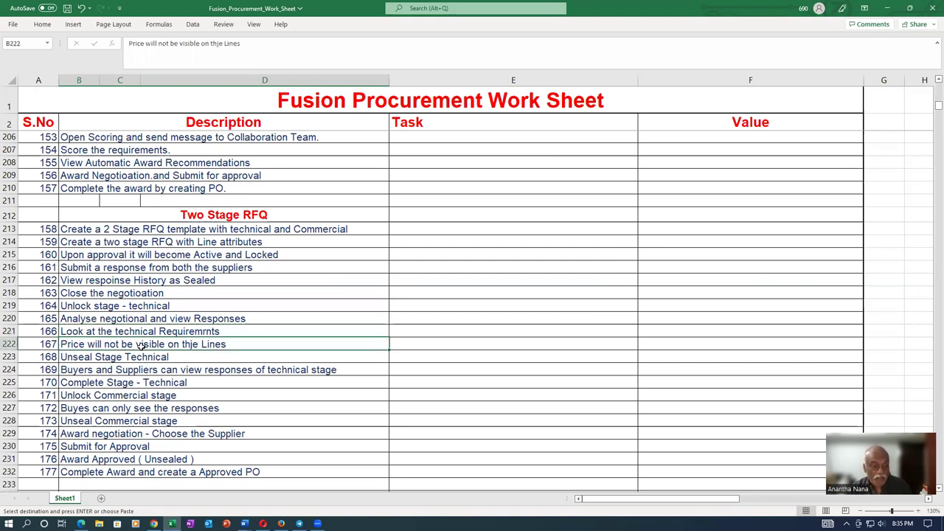
scroll(144, 343, "down", 2)
left_click(77, 280)
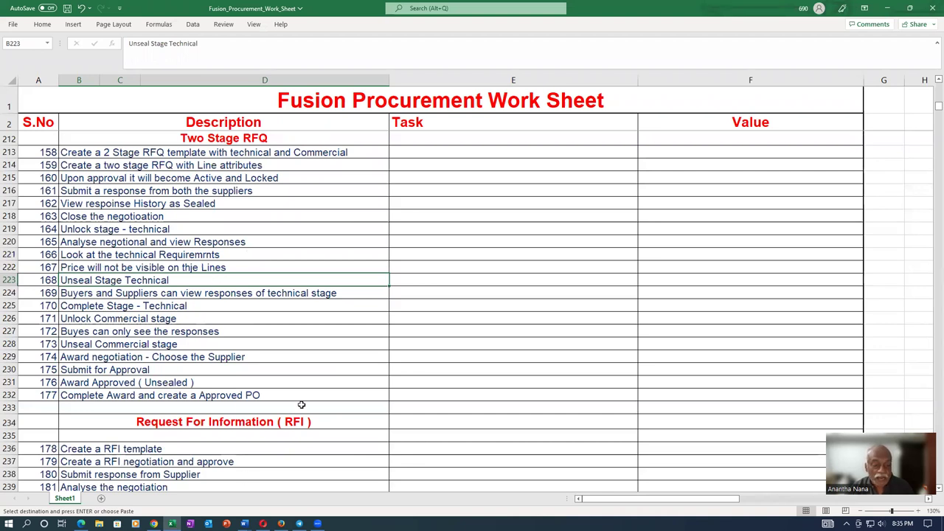
- Return to the supplier portal in Firefox, reopen Manage Responses, and check the worksheet's Unseal Stage Technical task
left_click(281, 524)
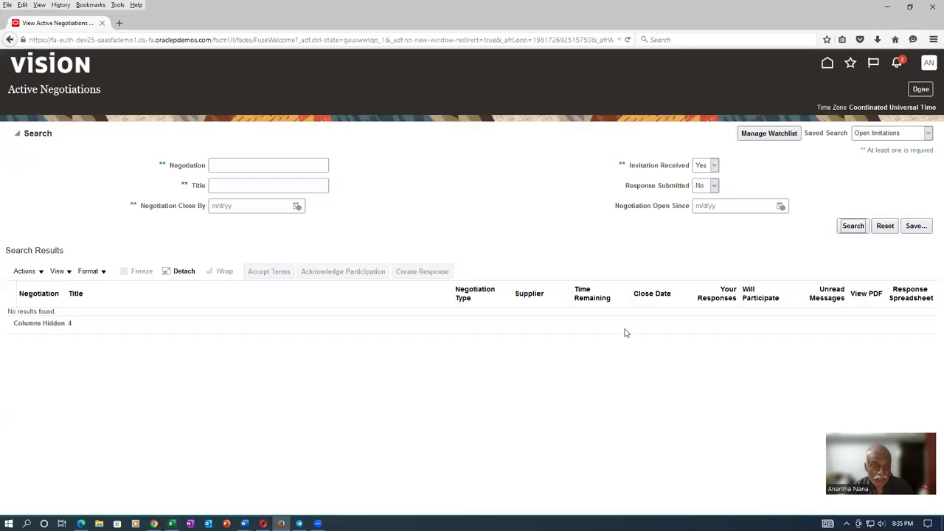
left_click(924, 95)
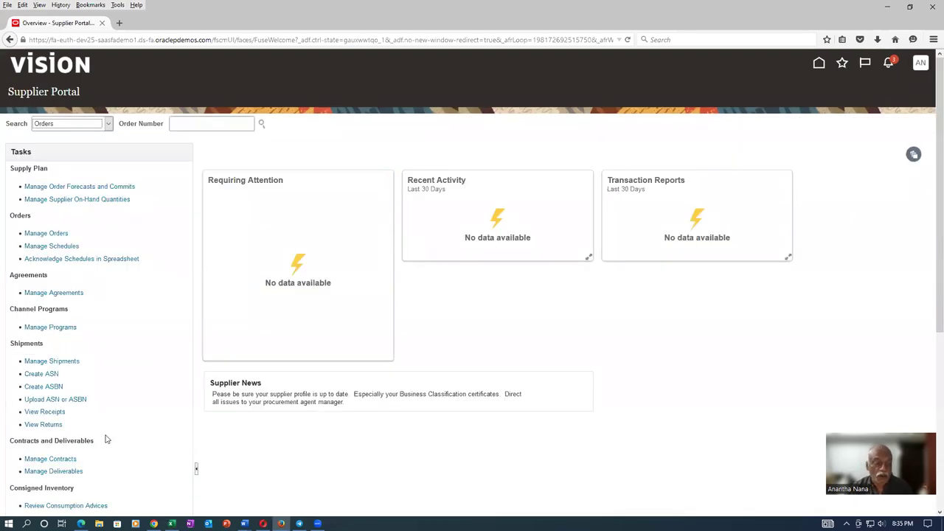
scroll(106, 437, "down", 3)
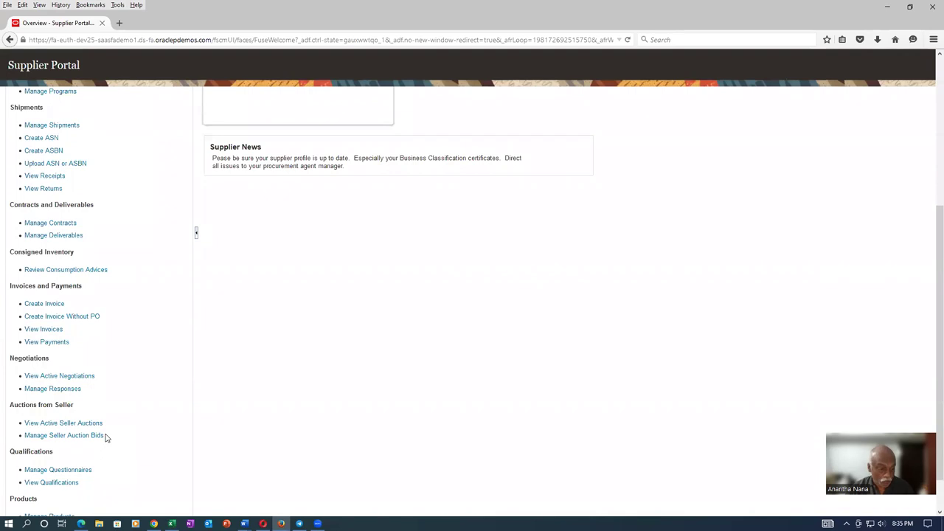
left_click(69, 391)
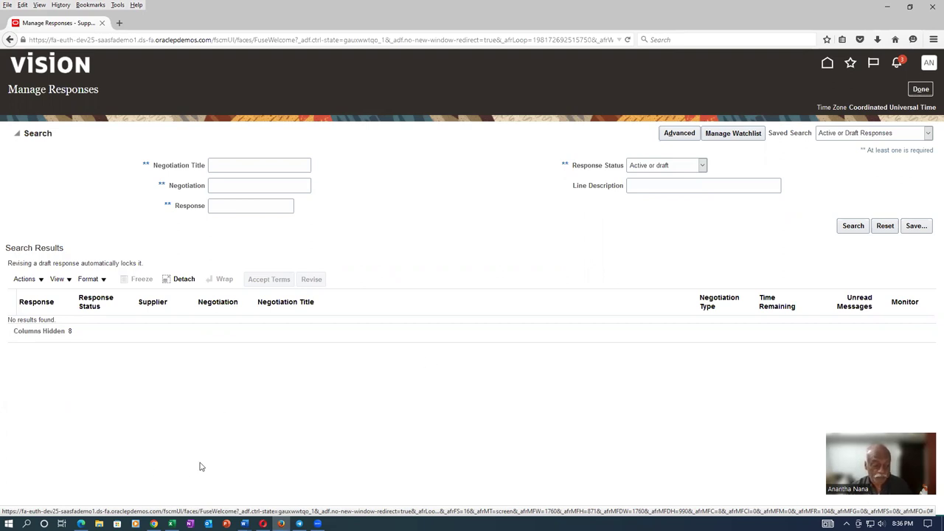
key("alt+Tab")
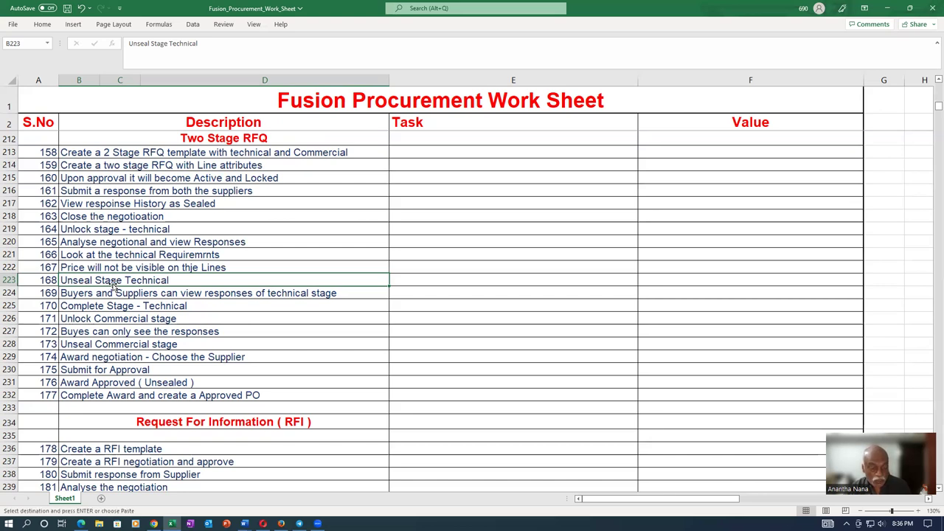
key("alt+Tab")
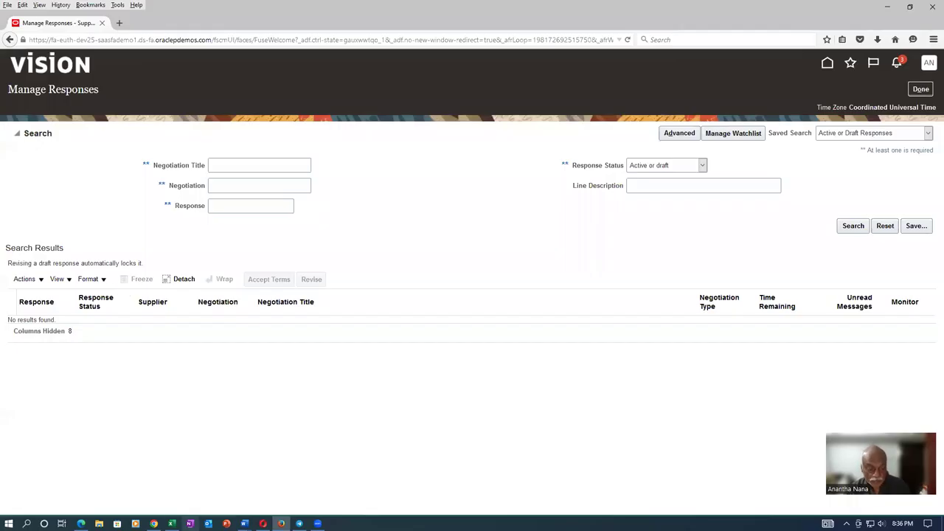
- Switch to the buyer session in Chrome and close the quote and the negotiation analysis to return to RFQ 31793
left_click(154, 524)
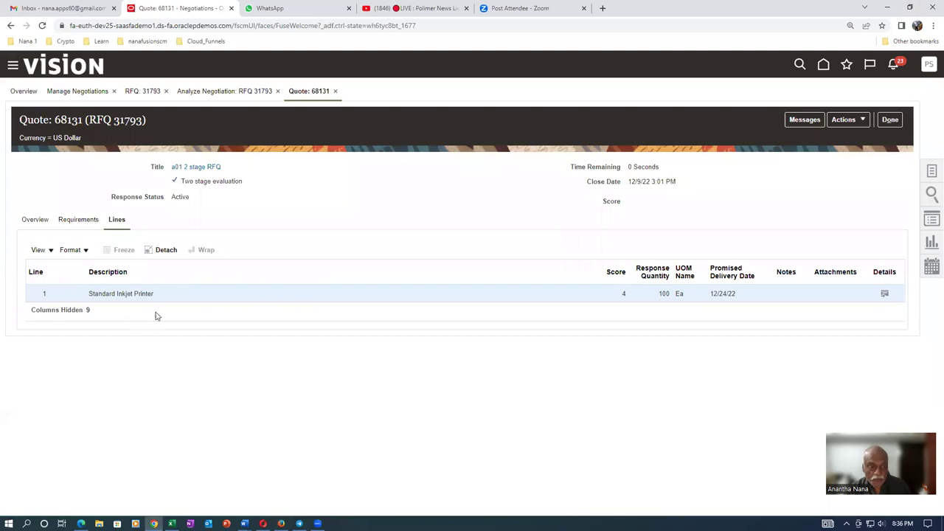
left_click(890, 119)
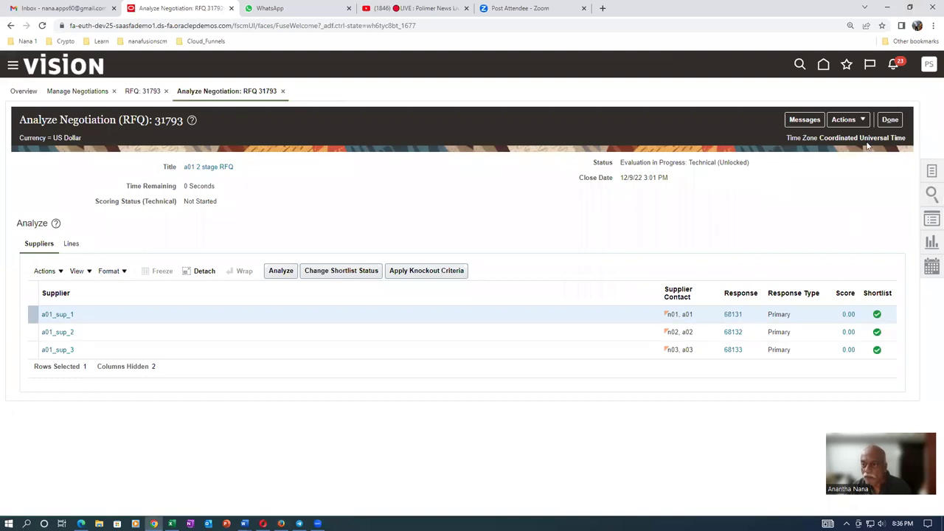
left_click(849, 123)
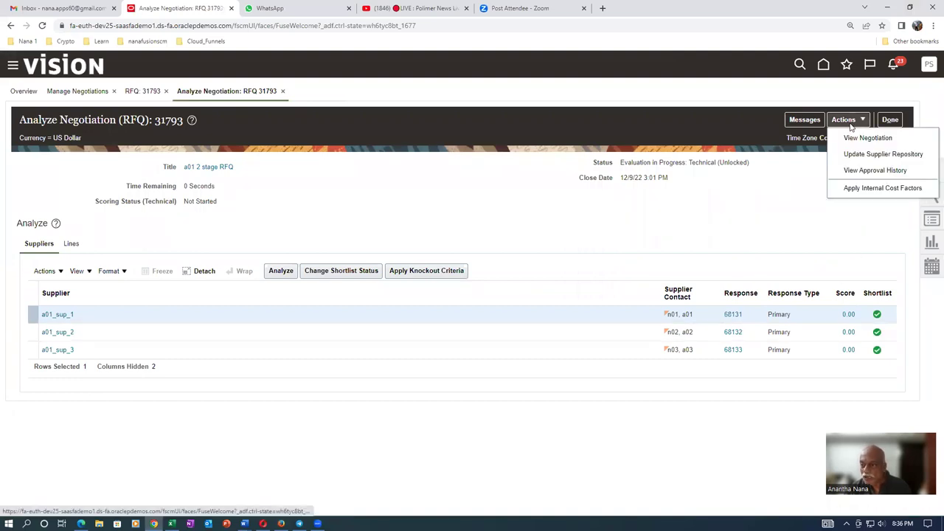
left_click(890, 121)
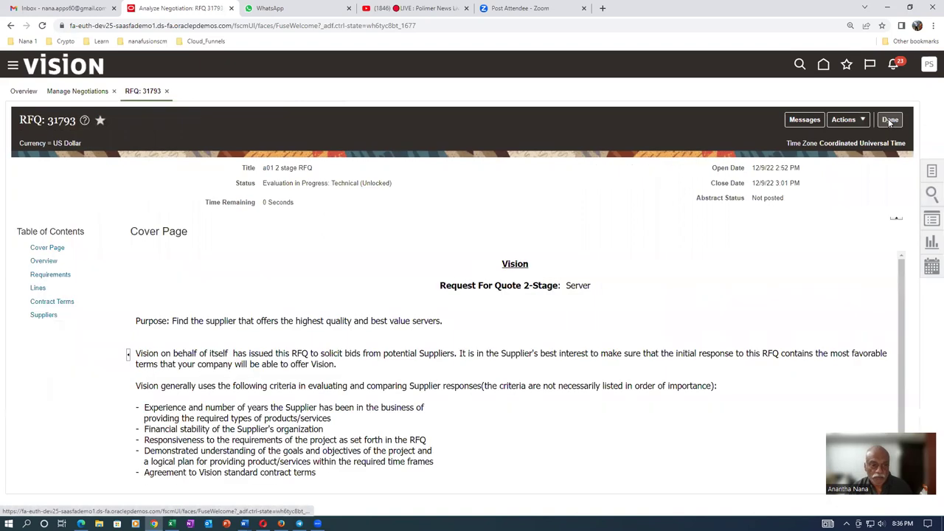
- Unseal the Technical stage of RFQ 31793, accept the warning, and check the RFQ's status
left_click(853, 122)
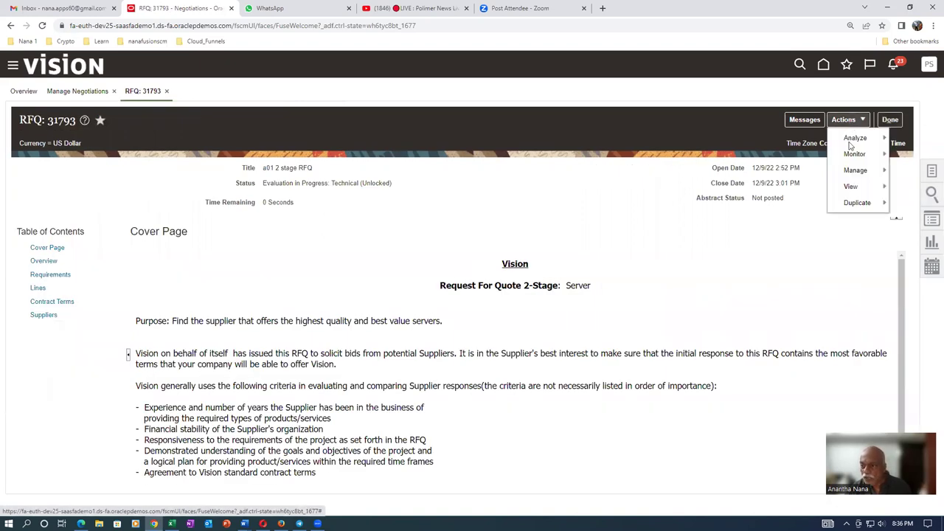
mouse_move(854, 173)
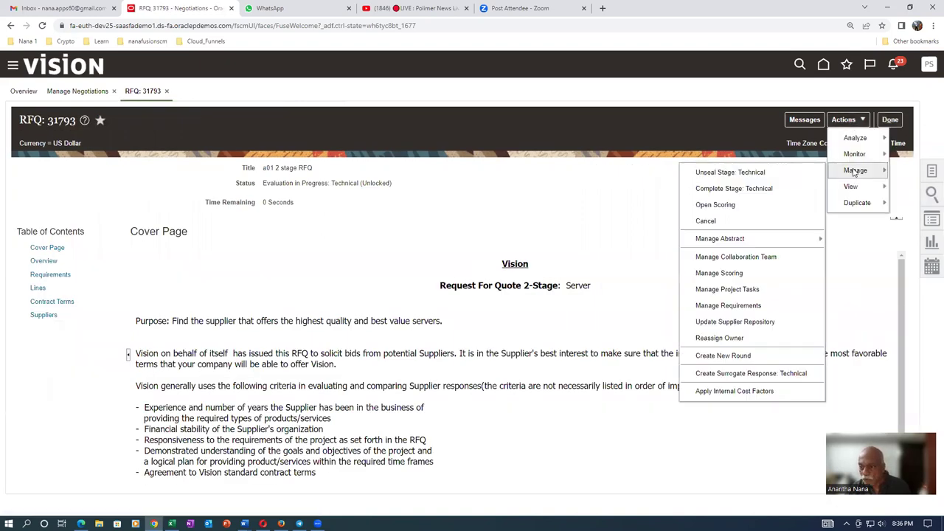
left_click(741, 174)
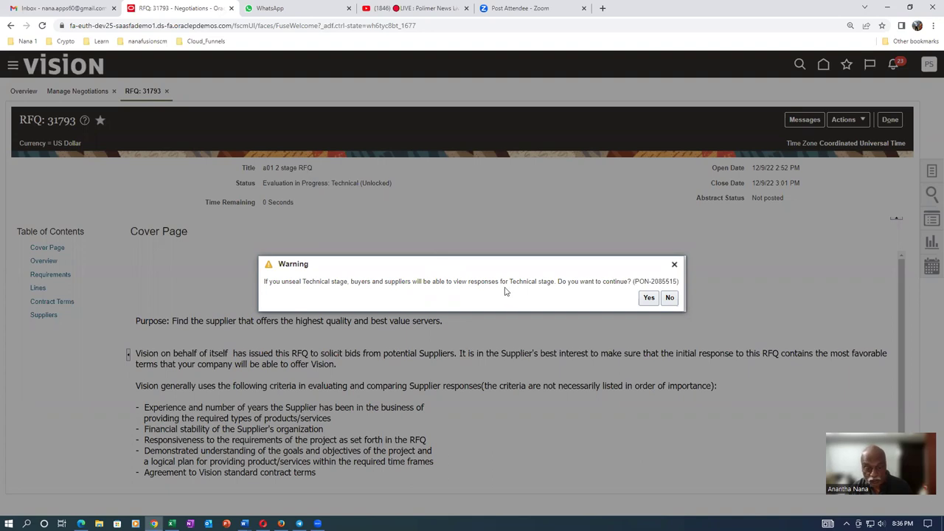
left_click_drag(364, 285, 418, 285)
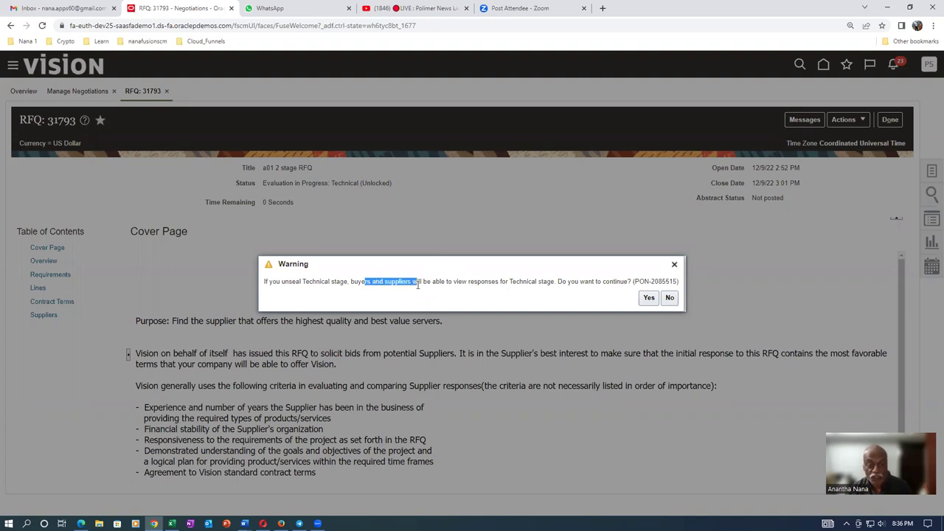
left_click(648, 297)
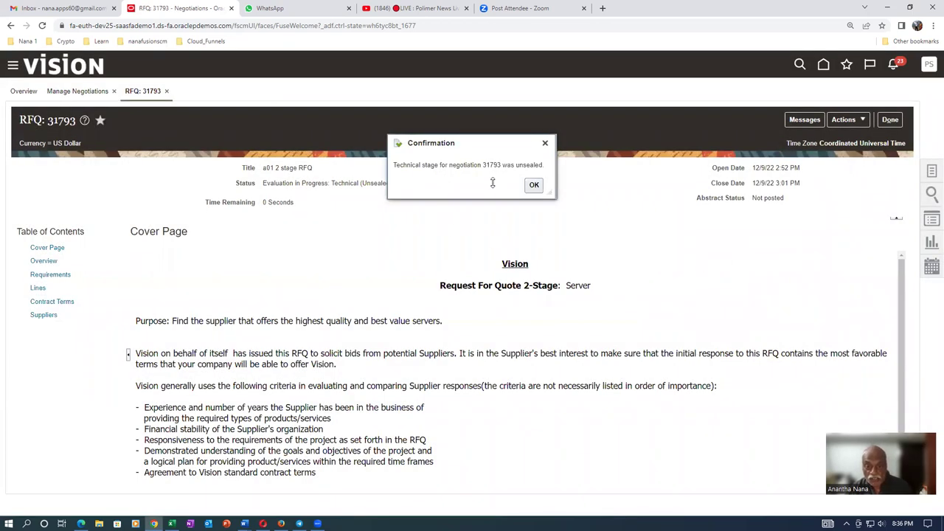
left_click(533, 185)
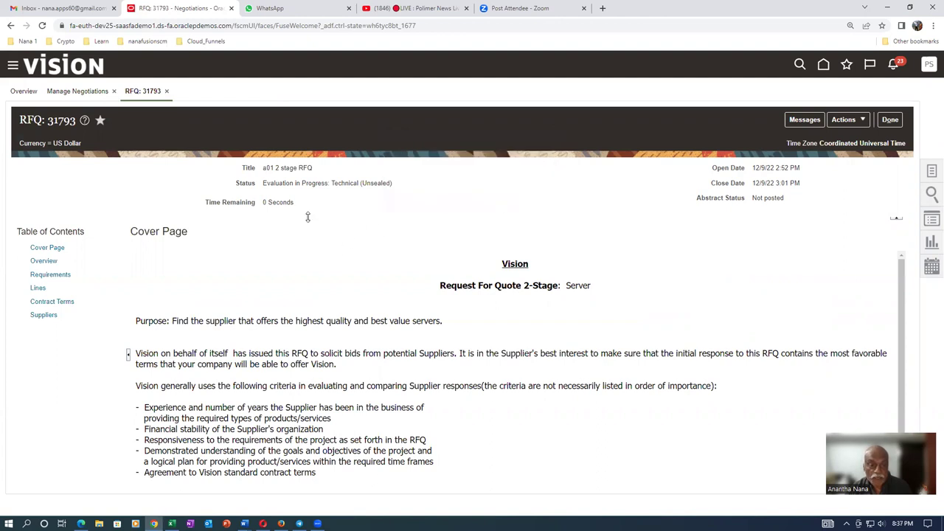
left_click_drag(263, 185, 327, 424)
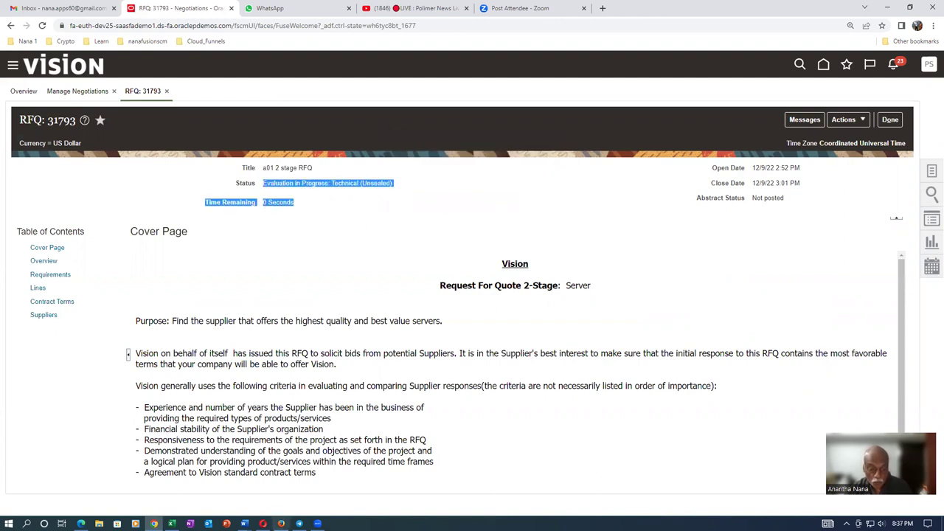
- Switch to the supplier portal in Firefox, open Manage Responses, and search for active or draft responses
left_click(281, 524)
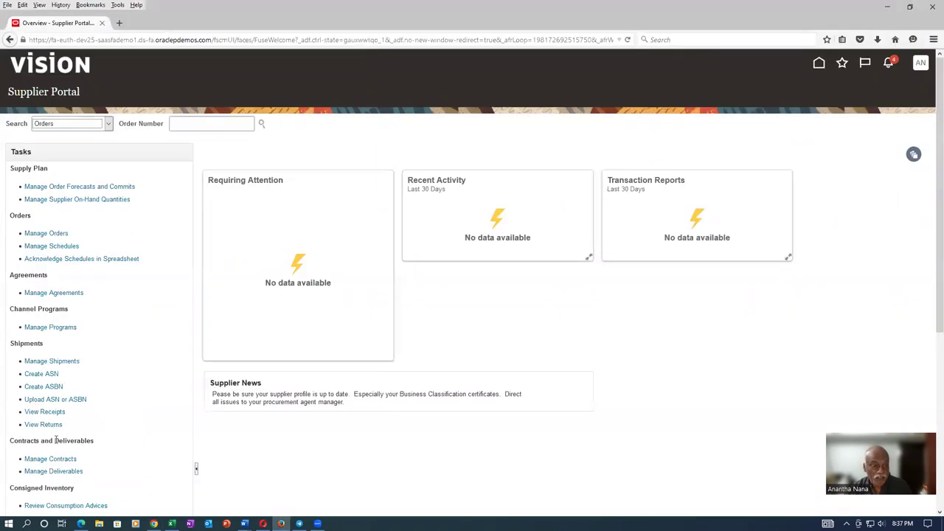
scroll(58, 442, "down", 3)
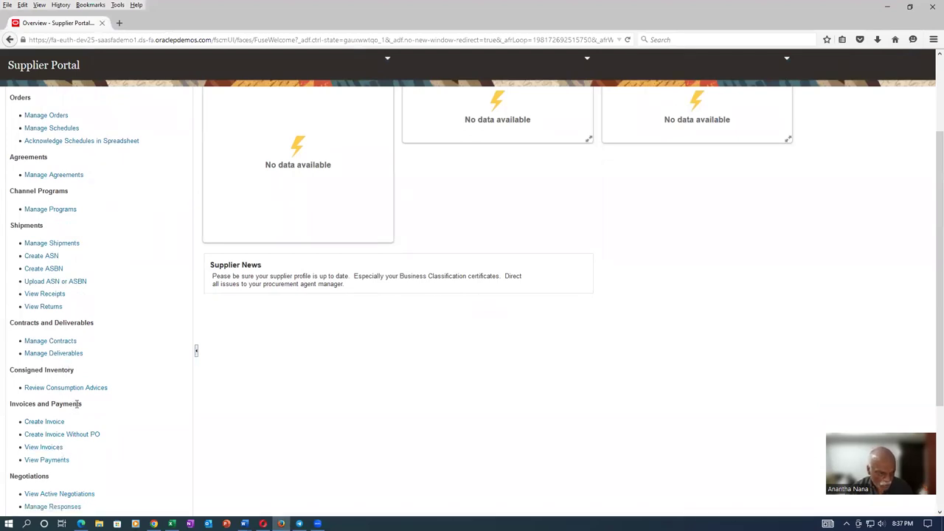
scroll(65, 362, "down", 3)
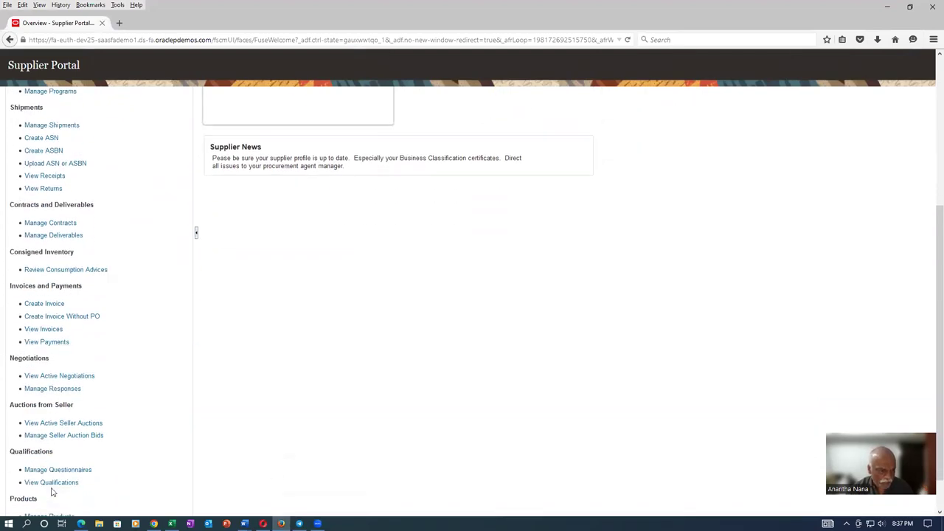
left_click(57, 389)
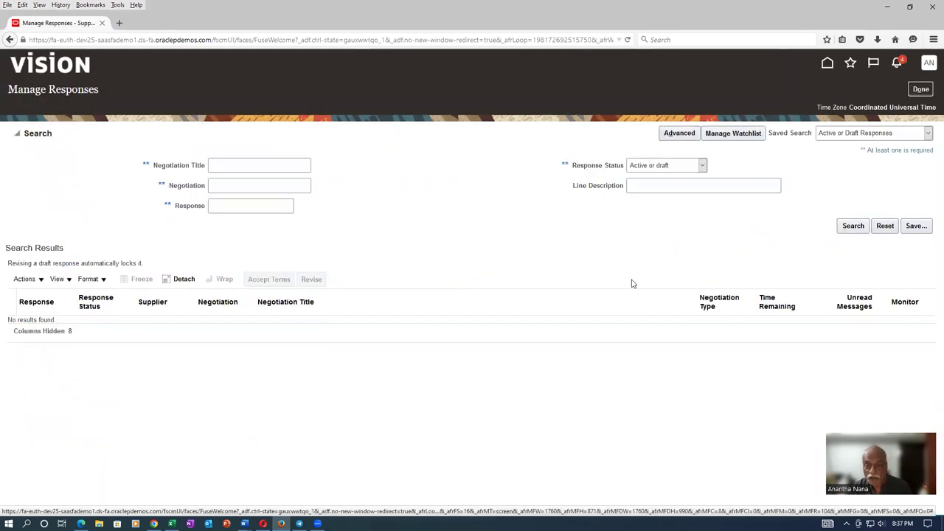
left_click(850, 228)
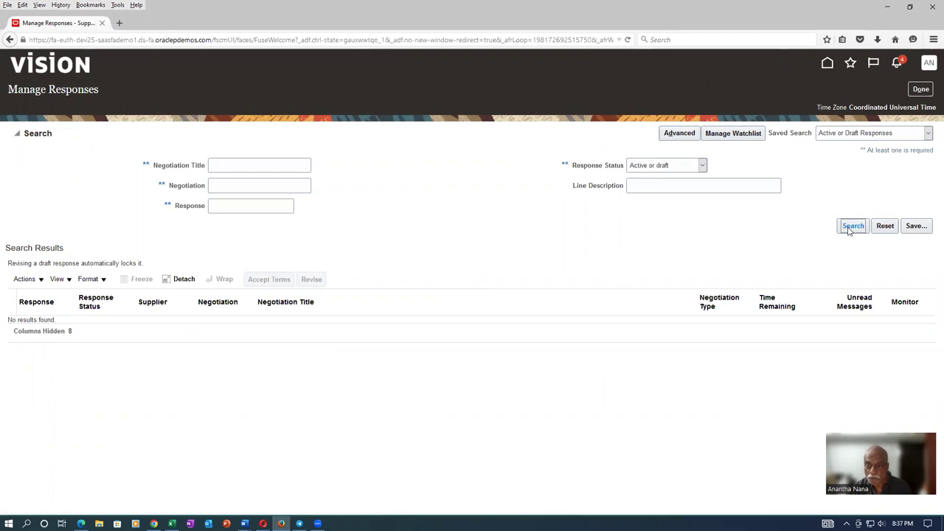
- Search the responses with 31793 as the negotiation title and a blank response status
left_click(230, 166)
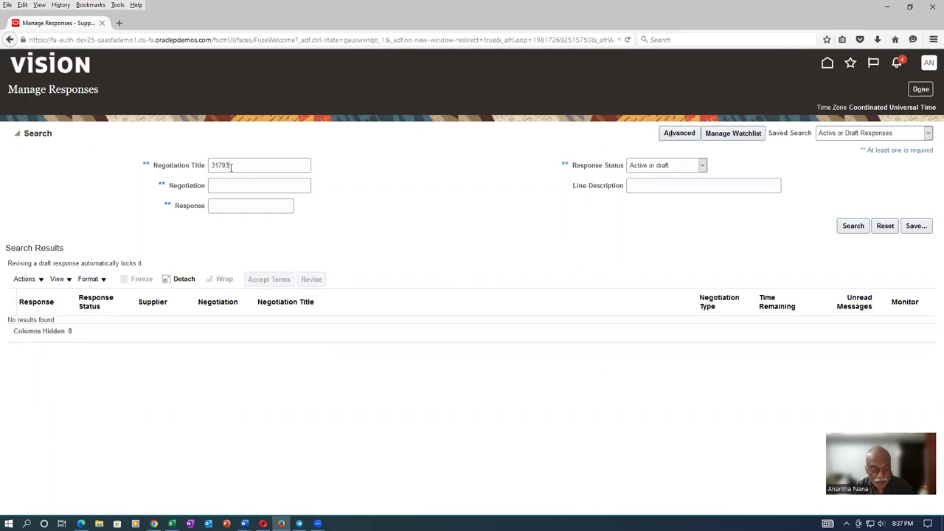
left_click(703, 167)
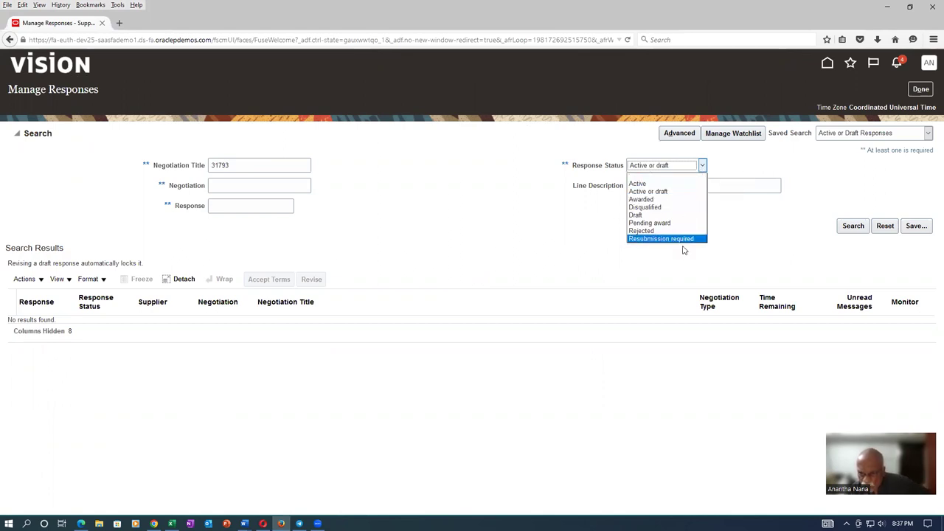
left_click(673, 176)
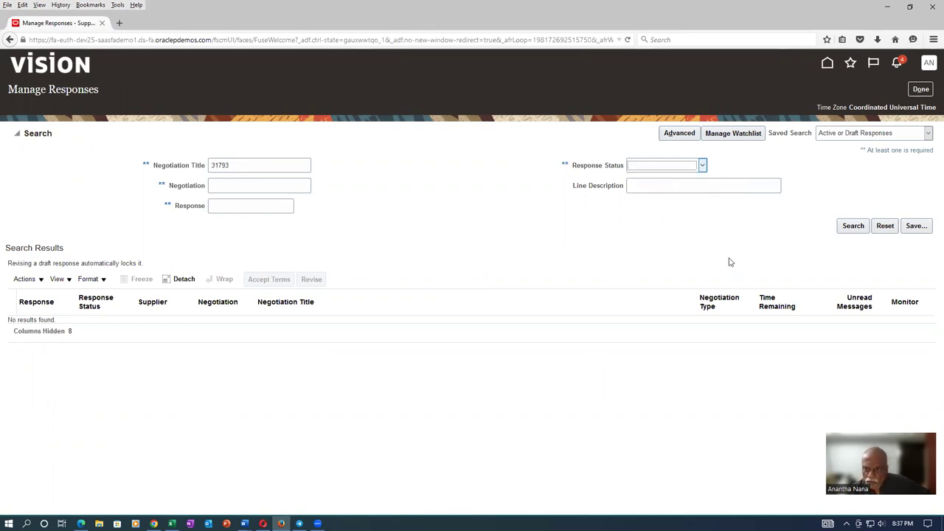
left_click(853, 228)
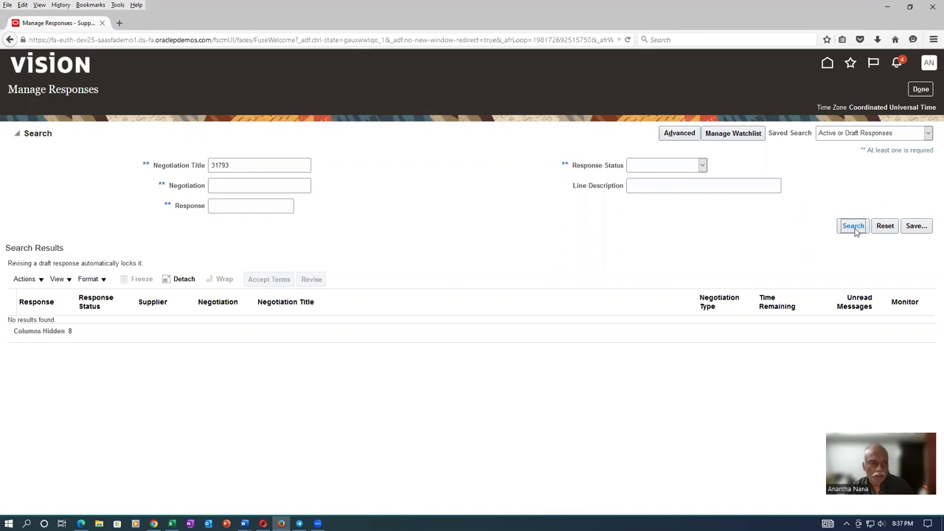
- Clear the negotiation title and search the responses by negotiation number 31793 instead
left_click_drag(236, 165, 189, 178)
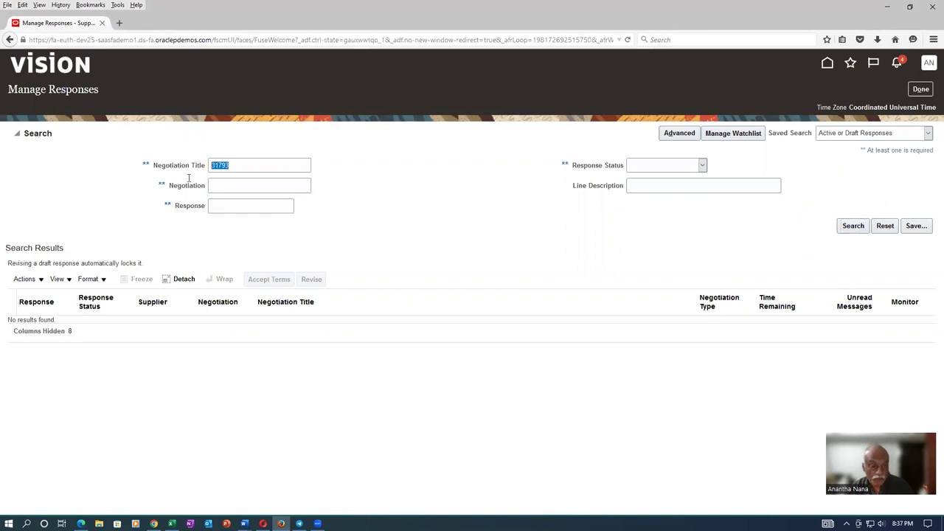
key("BackSpace")
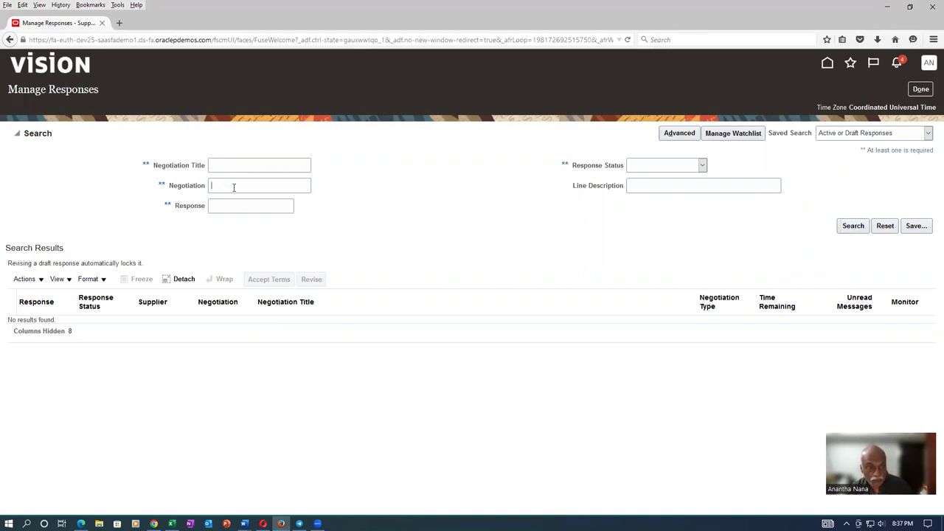
left_click(234, 187)
key("Down")
key("Return")
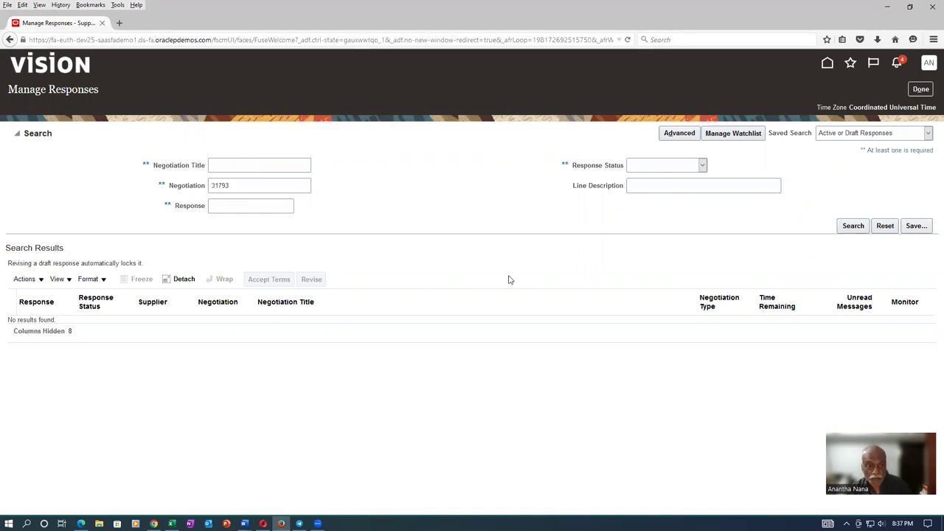
left_click(851, 227)
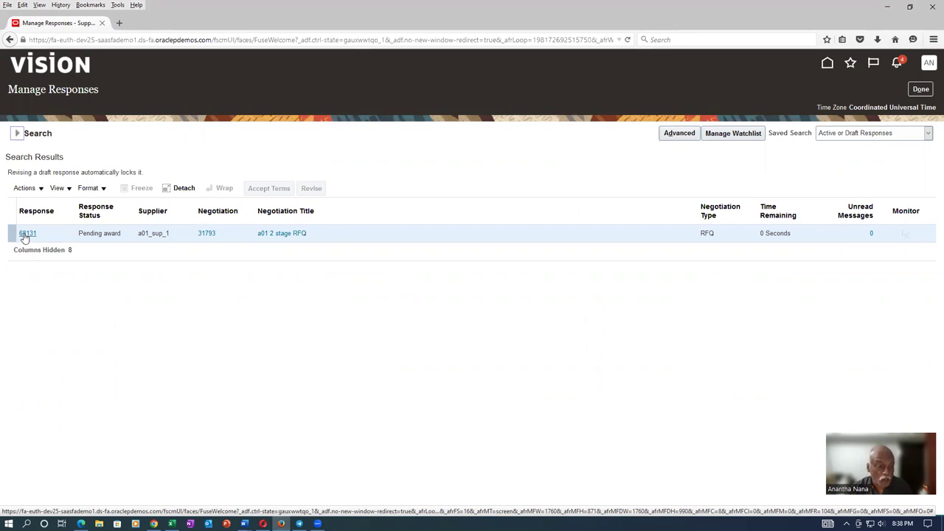
- Open the response to RFQ 31793 and examine its Standard Inkjet Printer line, including the rank and response amount
left_click(26, 233)
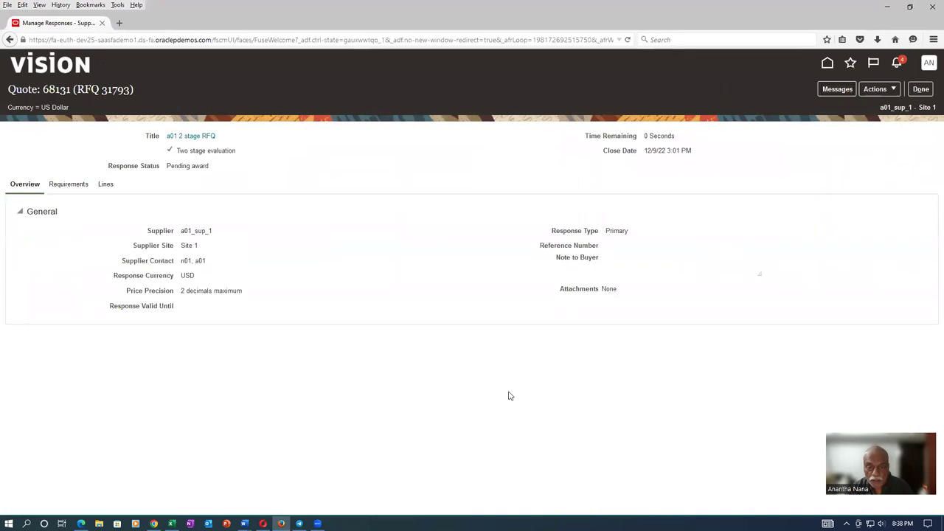
left_click(105, 185)
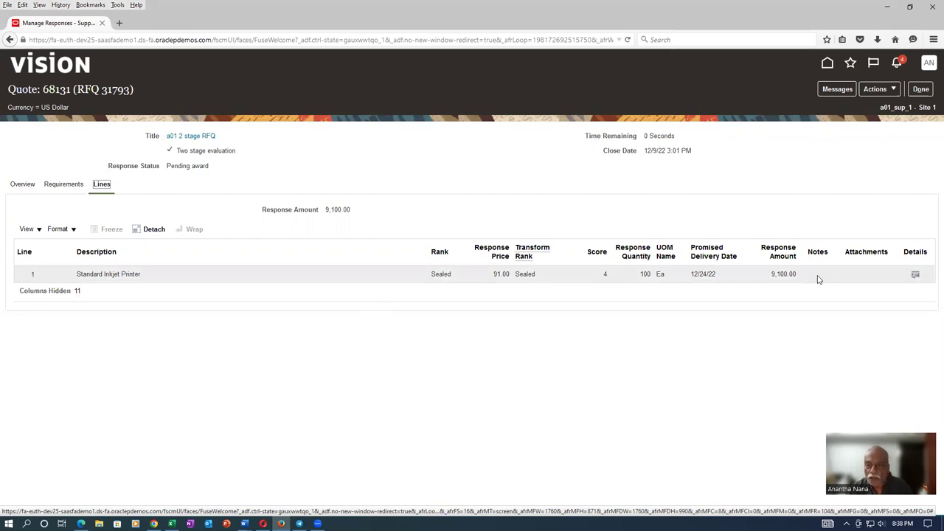
left_click(744, 275)
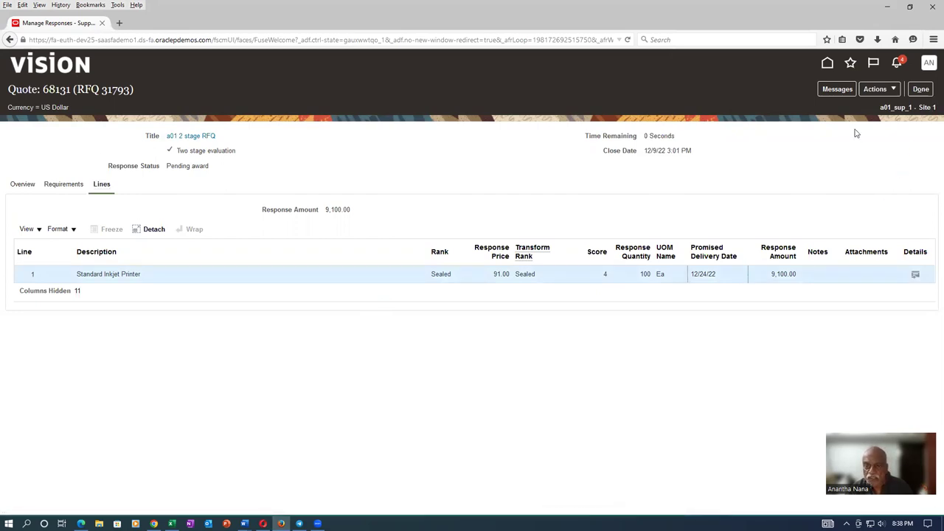
- Close the quote and Manage Responses, sign out of the supplier portal, and confirm the logout
left_click(922, 90)
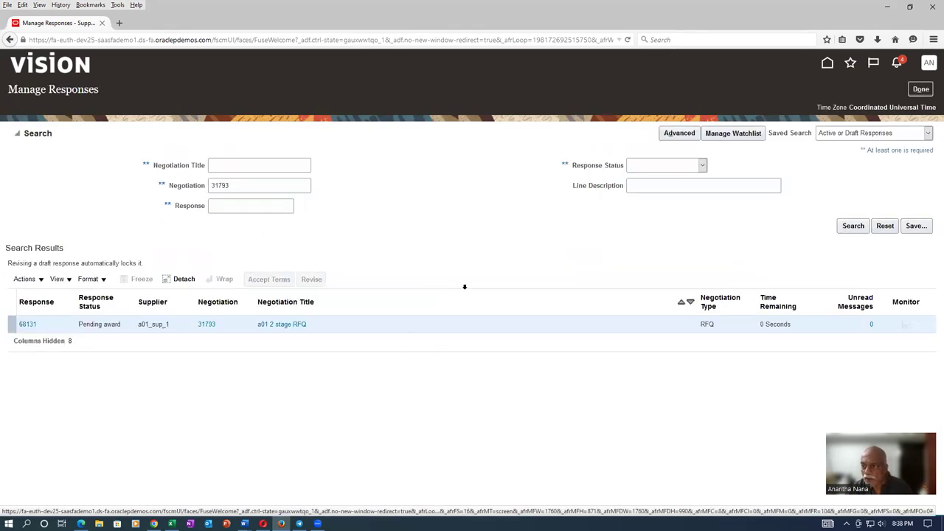
left_click(924, 90)
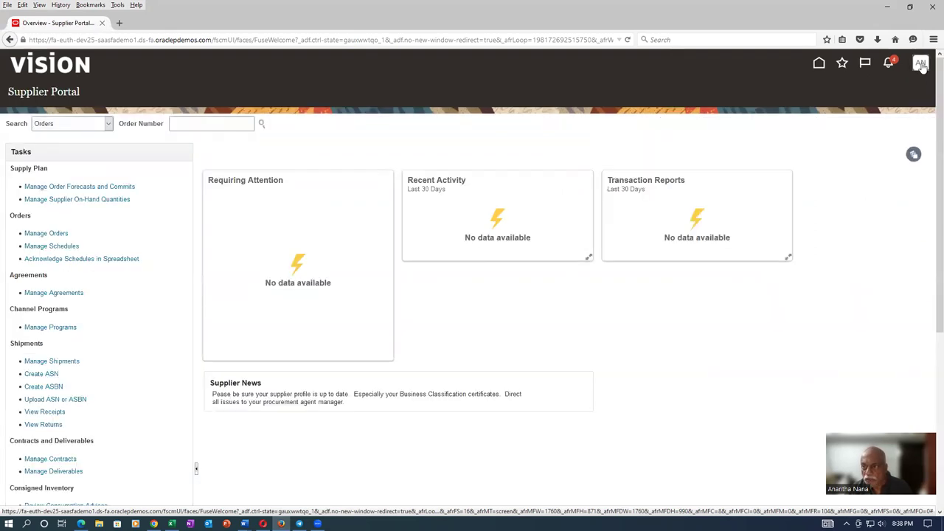
left_click(921, 65)
left_click(899, 89)
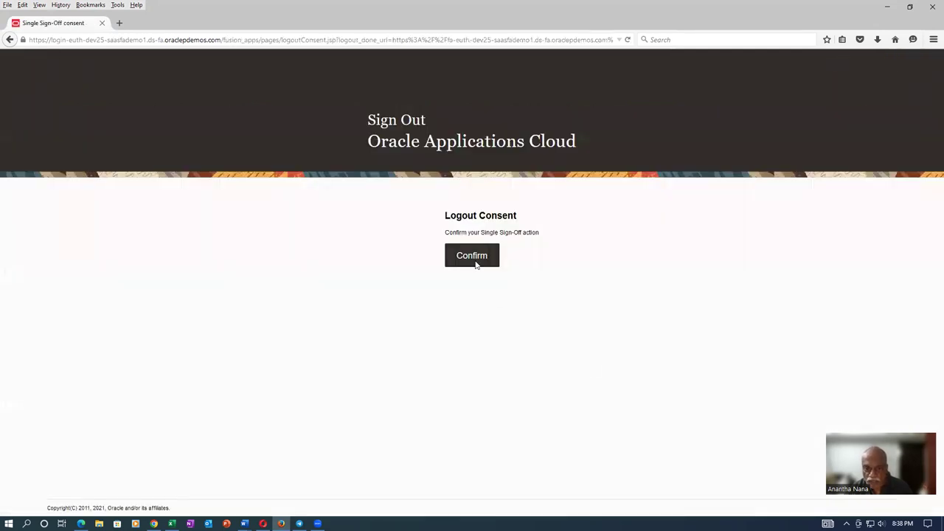
left_click(476, 264)
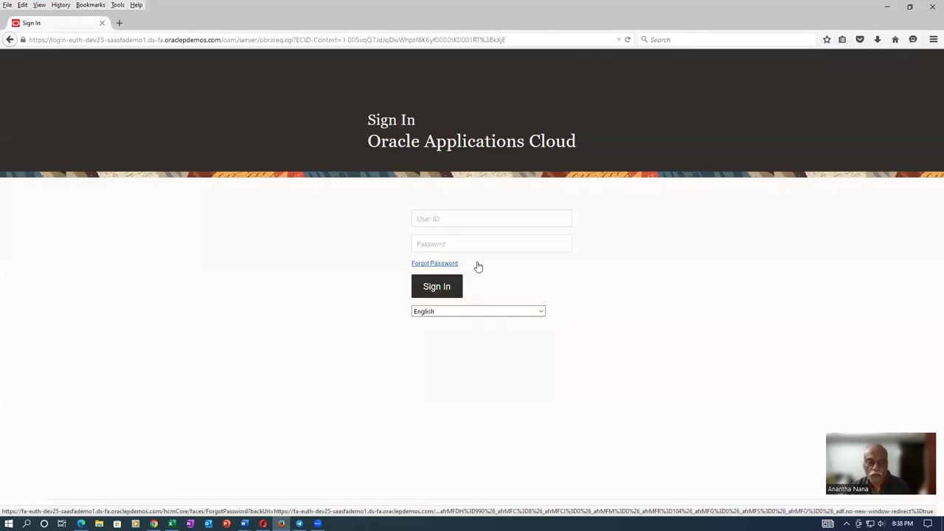
- Sign back in to the supplier portal with the saved supplier user ID and account password
type("a01")
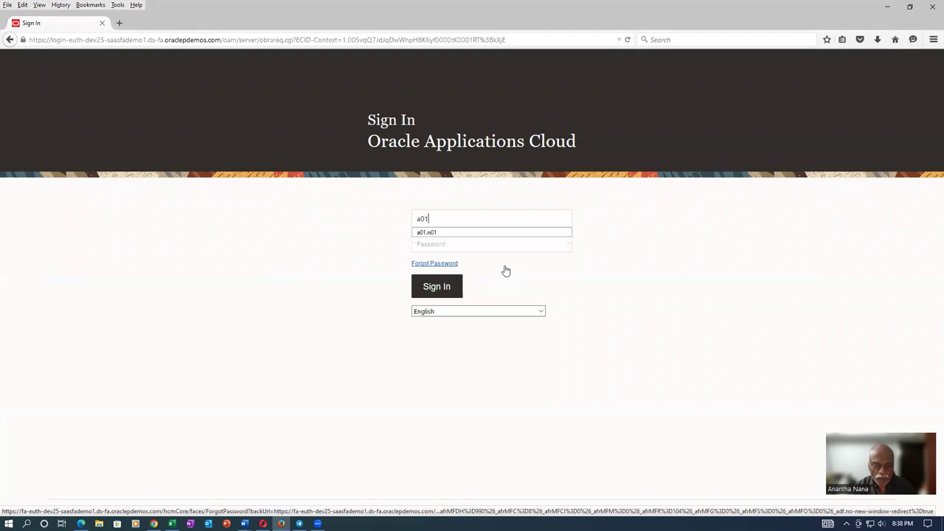
left_click(483, 233)
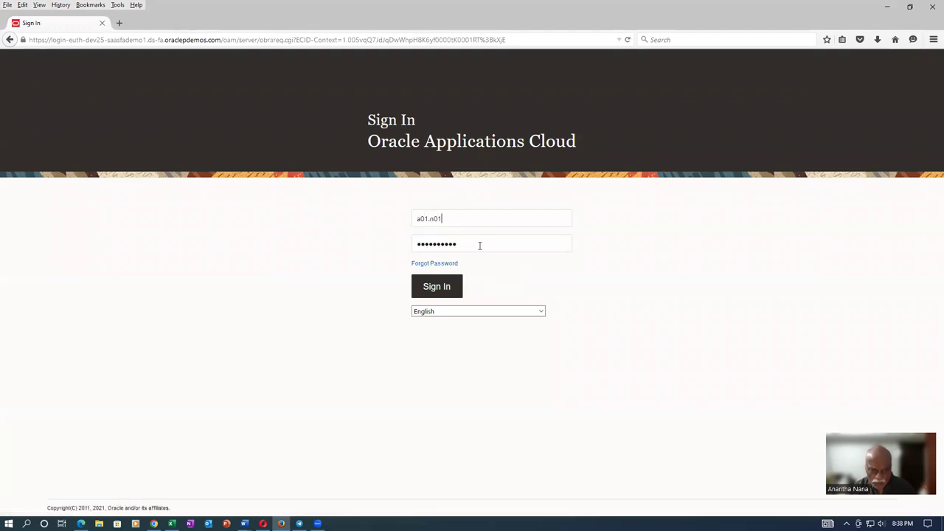
left_click(450, 288)
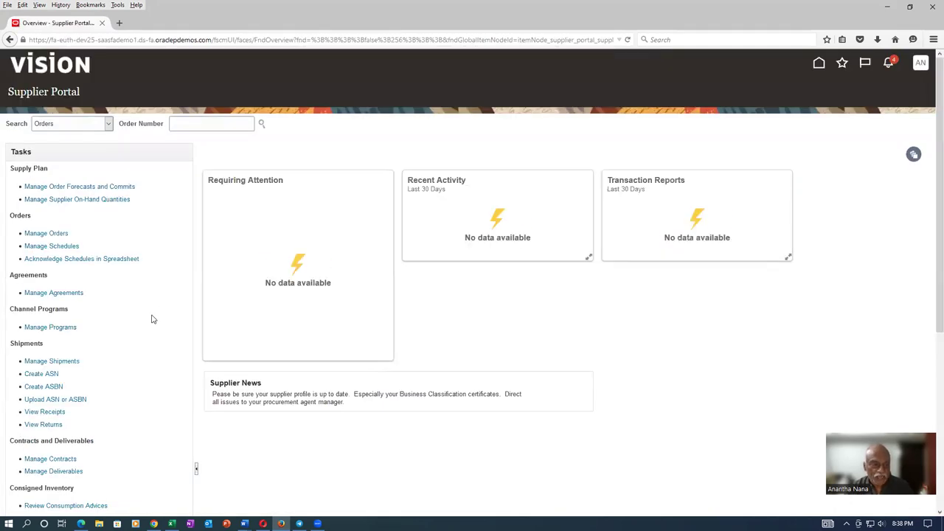
- Open Manage Responses and search for negotiation 31793, first among active or draft responses and again with a blank response status
scroll(120, 358, "down", 5)
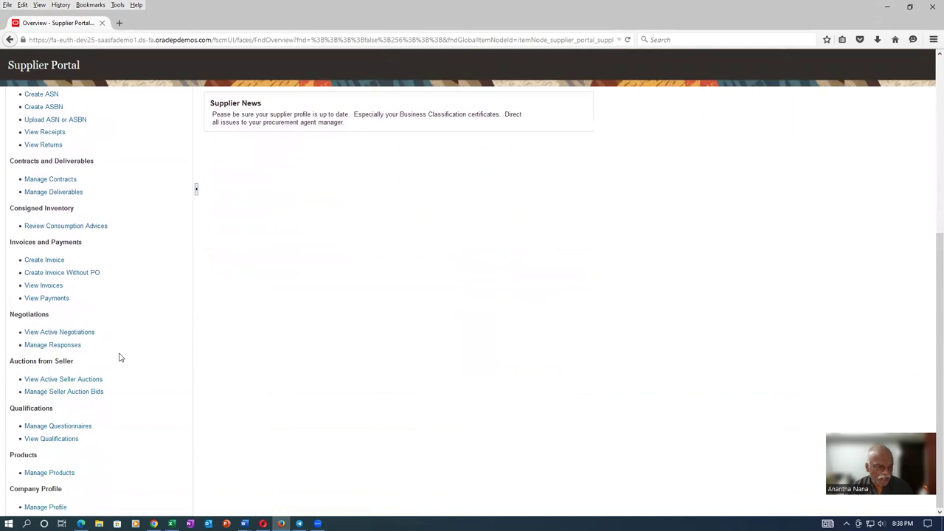
left_click(77, 345)
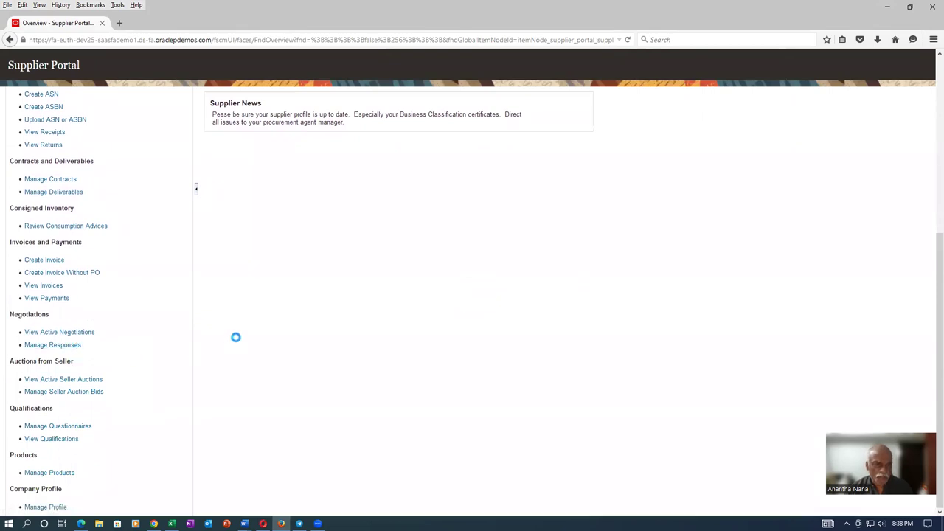
left_click(263, 182)
type("31793")
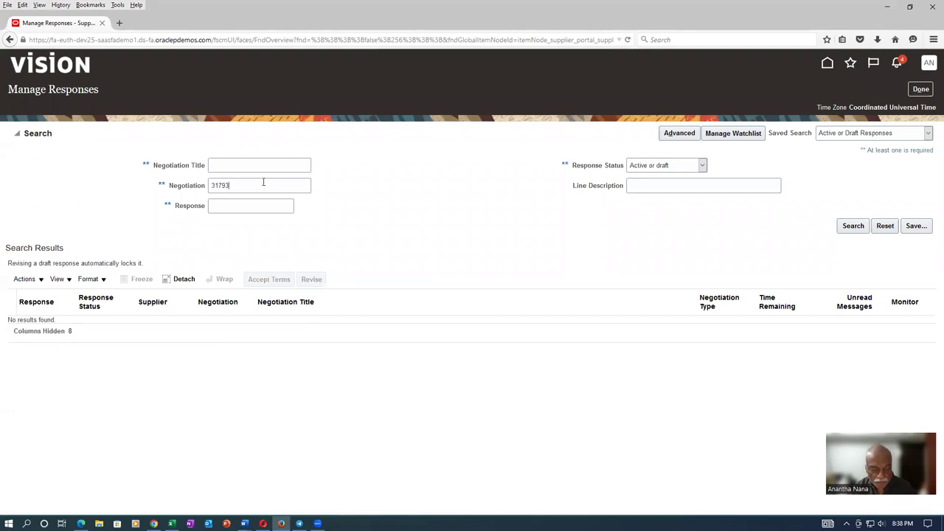
key("Tab")
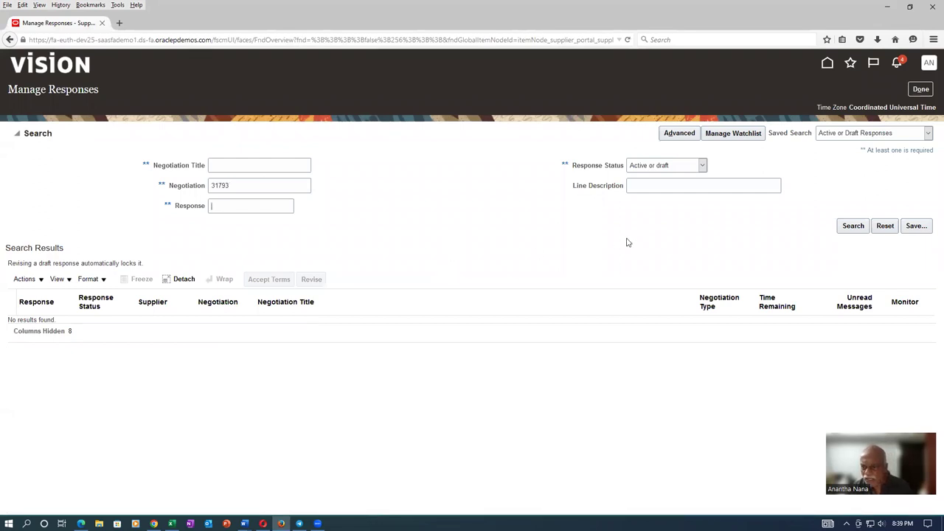
left_click(856, 227)
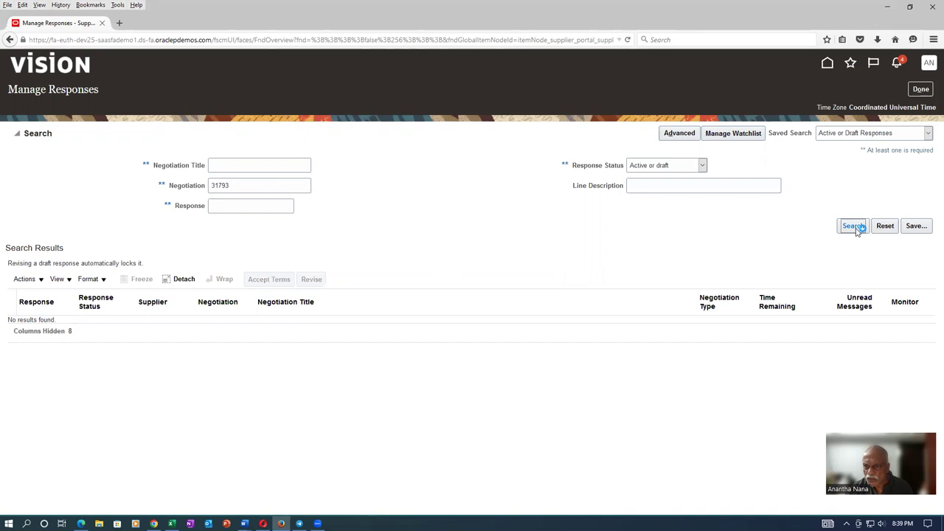
left_click(702, 167)
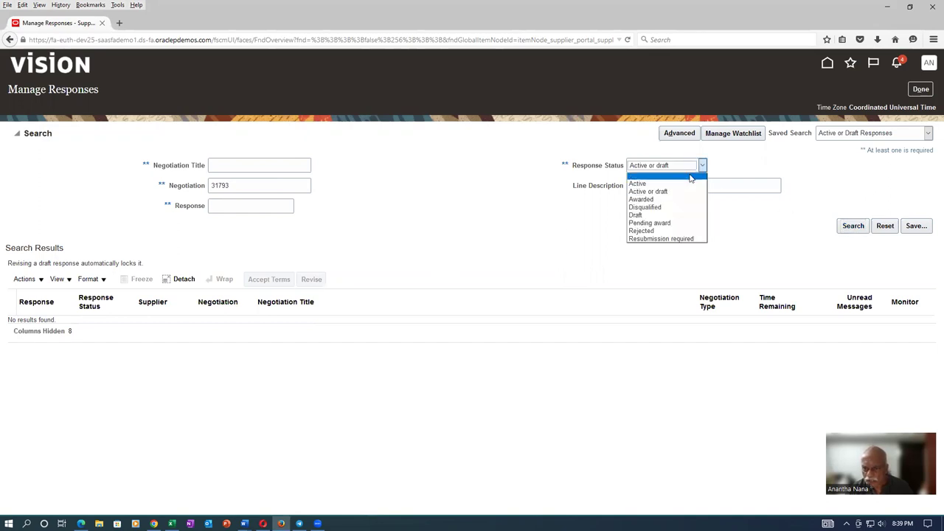
left_click(691, 176)
left_click(860, 229)
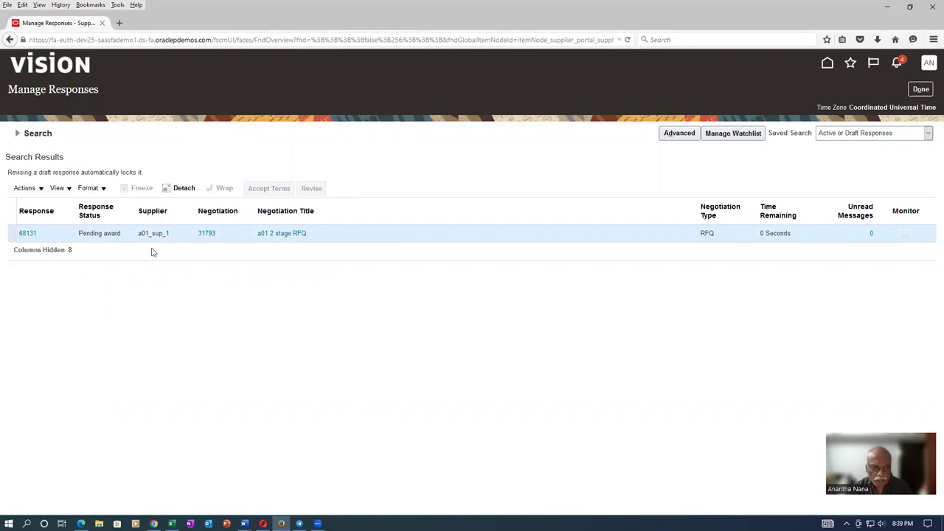
- Reopen the supplier's quote for RFQ 31793 and examine its requirements, its printer line, and the available actions
left_click(28, 234)
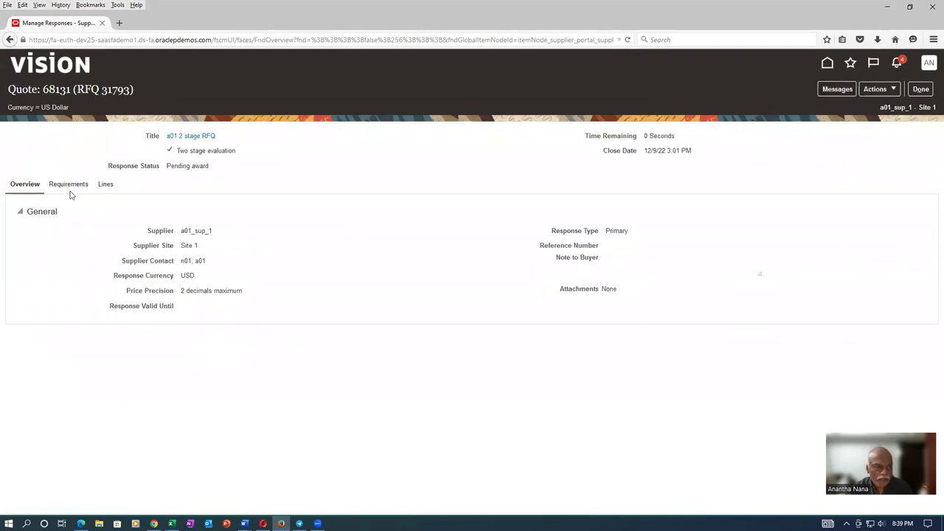
left_click(73, 188)
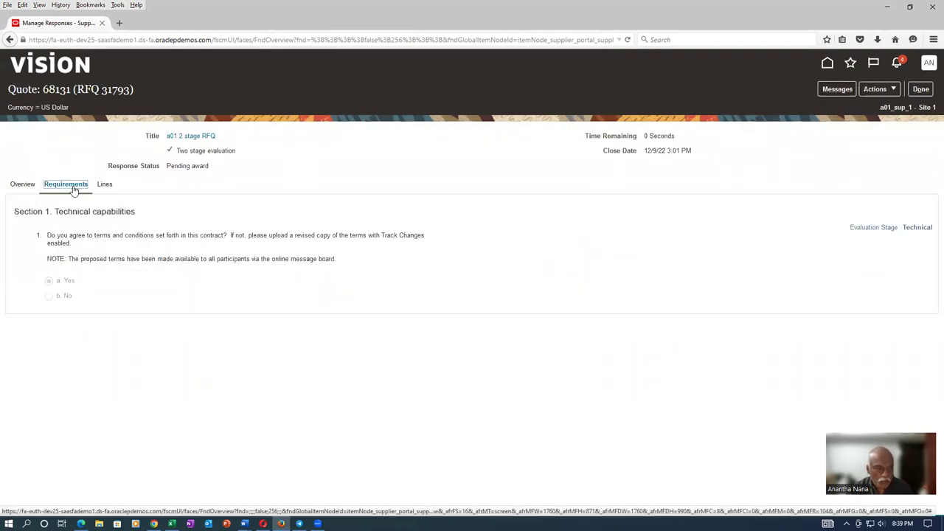
left_click(104, 185)
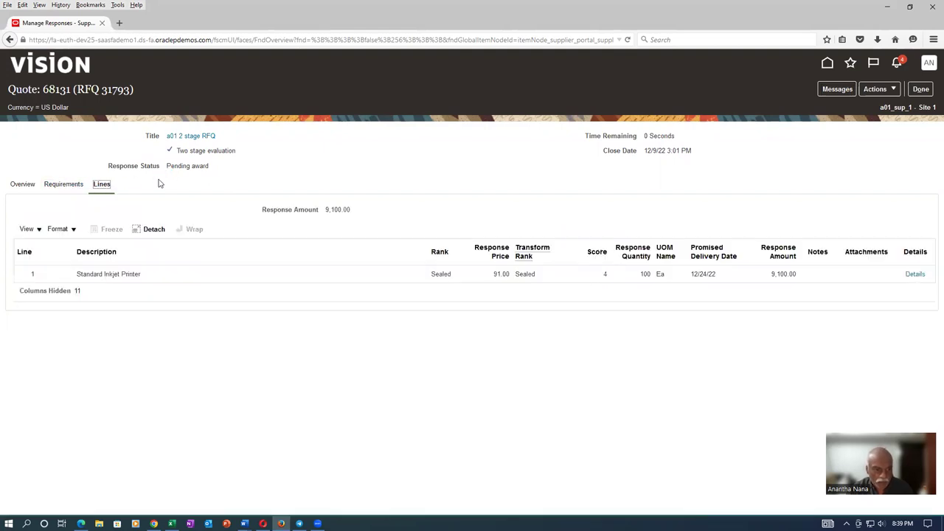
left_click(183, 277)
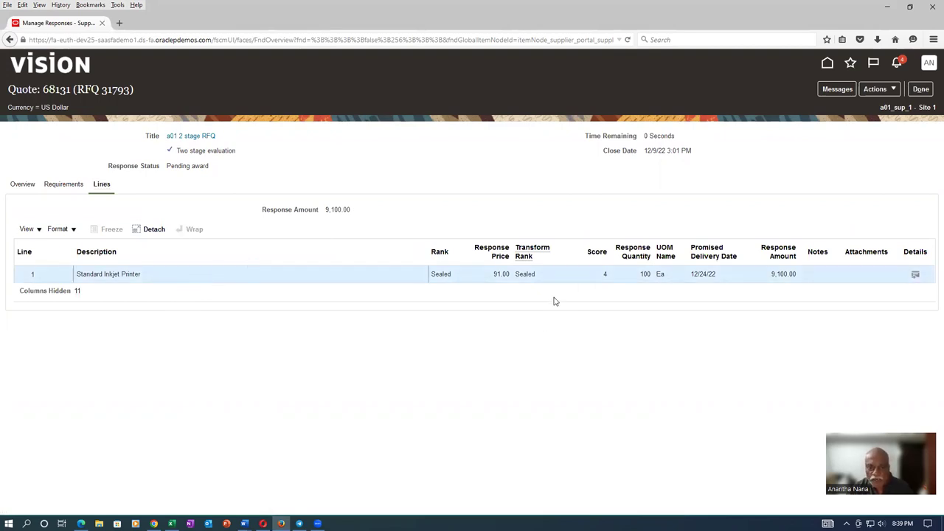
left_click(879, 89)
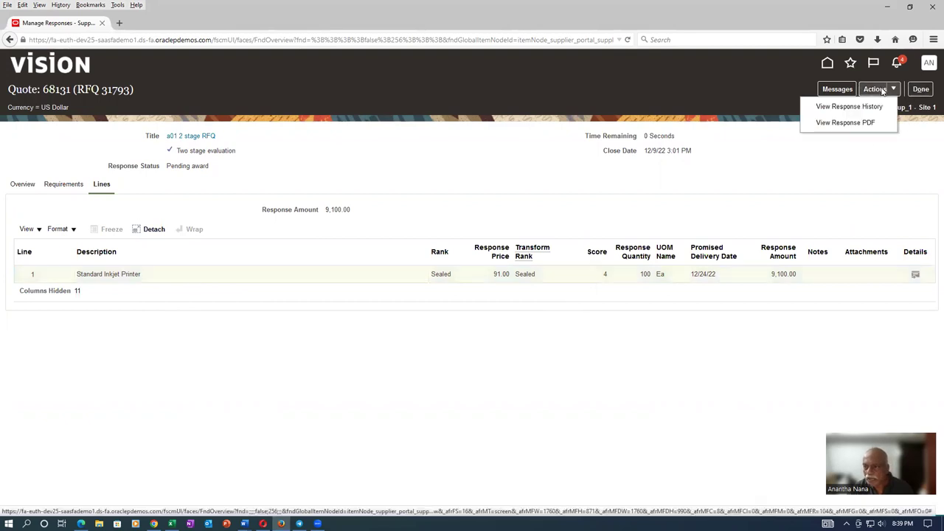
- View the response history of RFQ 31793, open quote 68132, and examine its printer line and warranty attribute
left_click(848, 107)
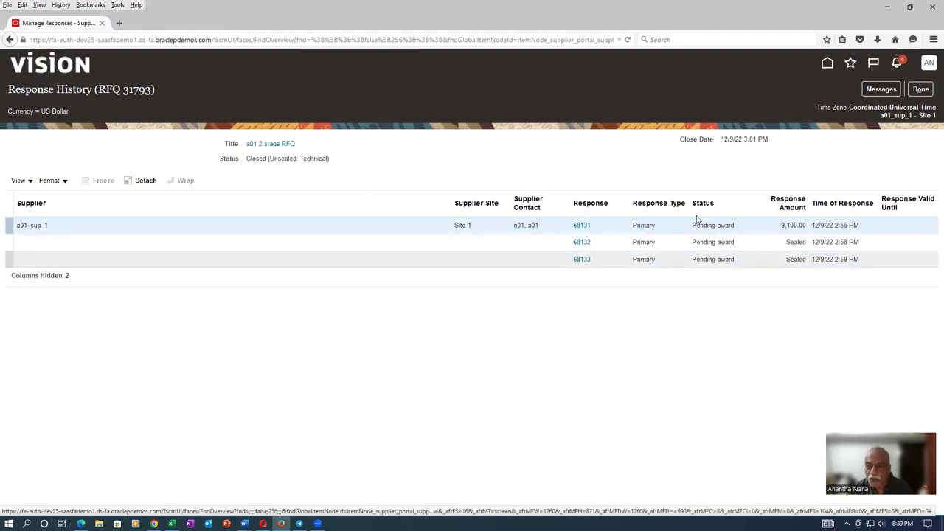
left_click(579, 244)
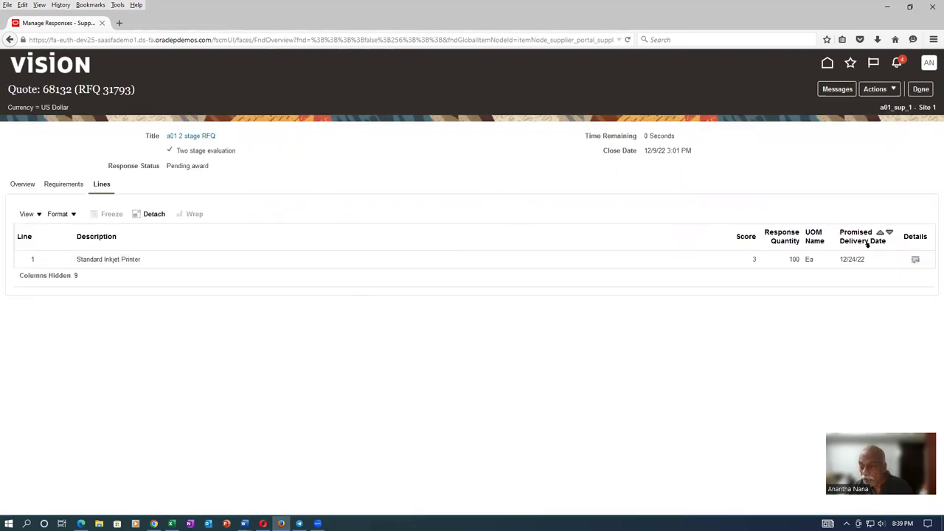
left_click(915, 259)
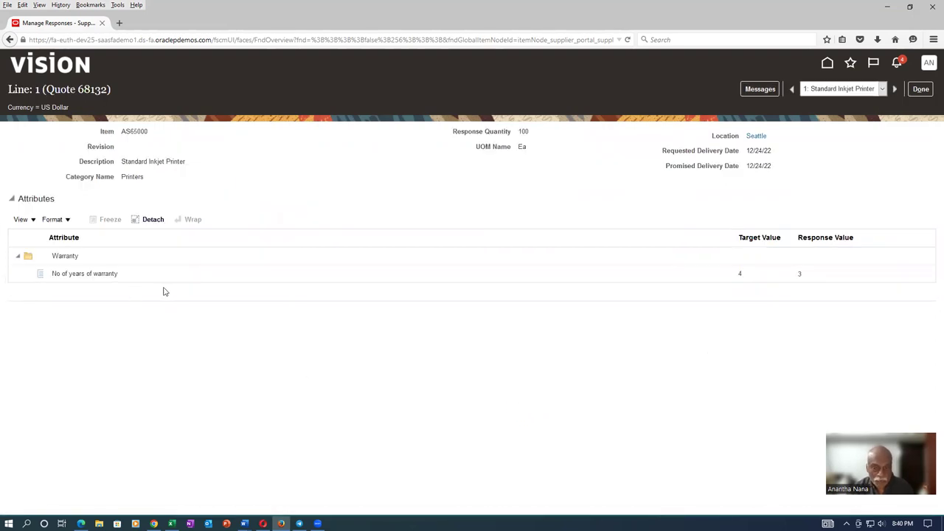
left_click(922, 89)
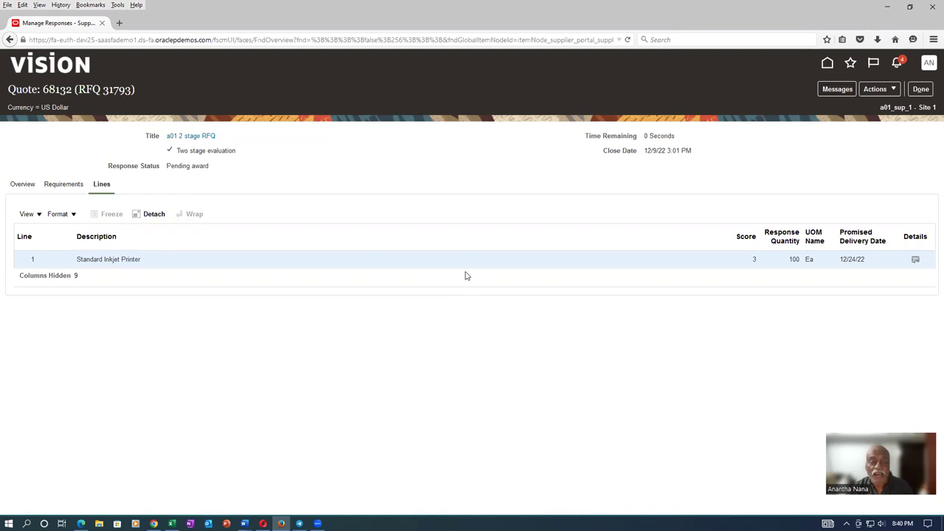
- Return to the response history, examine the printer line details of the supplier's own quote 68131, and go back to the history
left_click(882, 89)
left_click(848, 107)
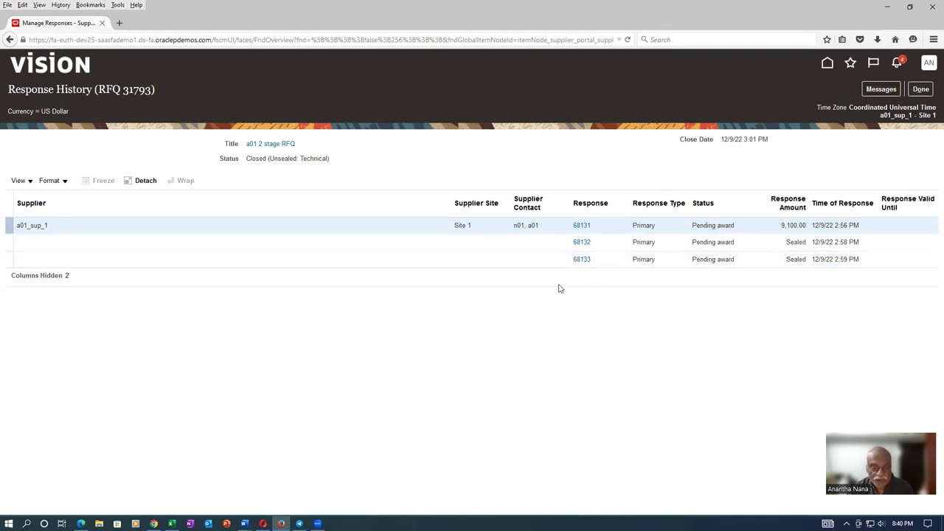
left_click(583, 225)
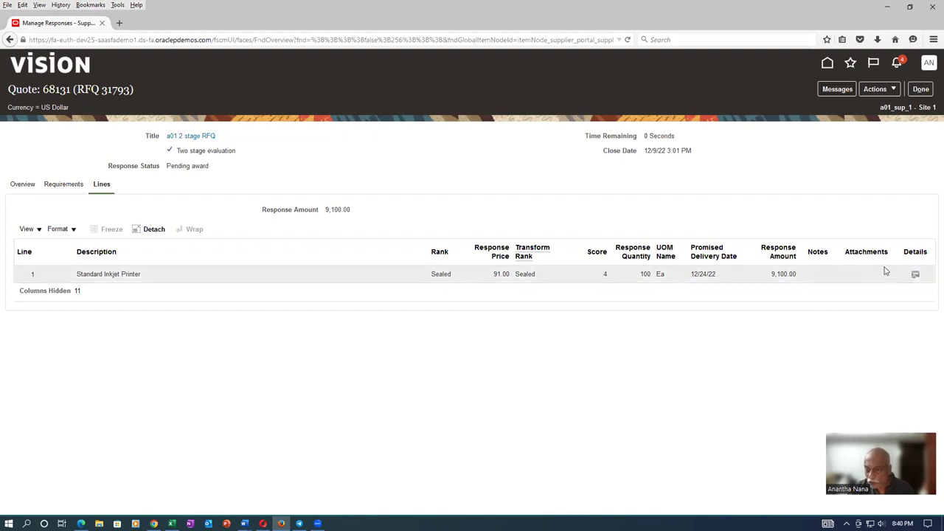
left_click(915, 275)
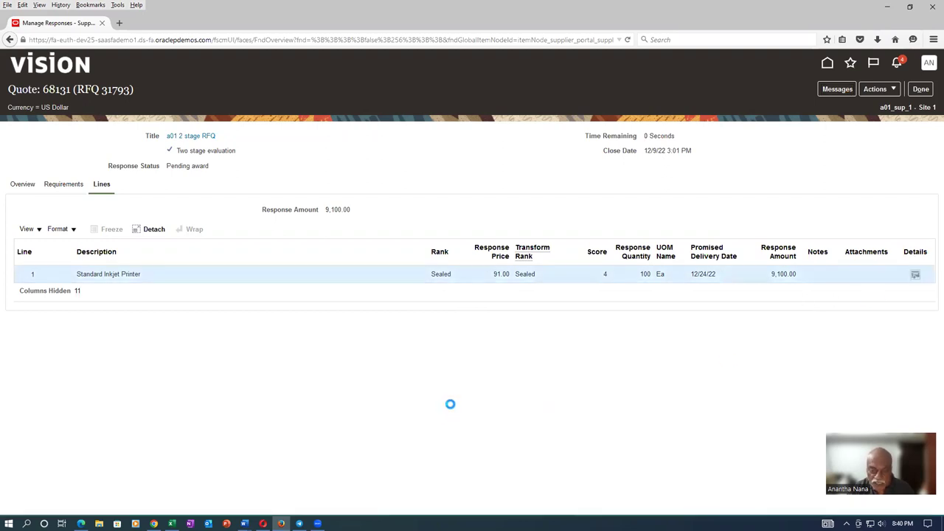
left_click(926, 89)
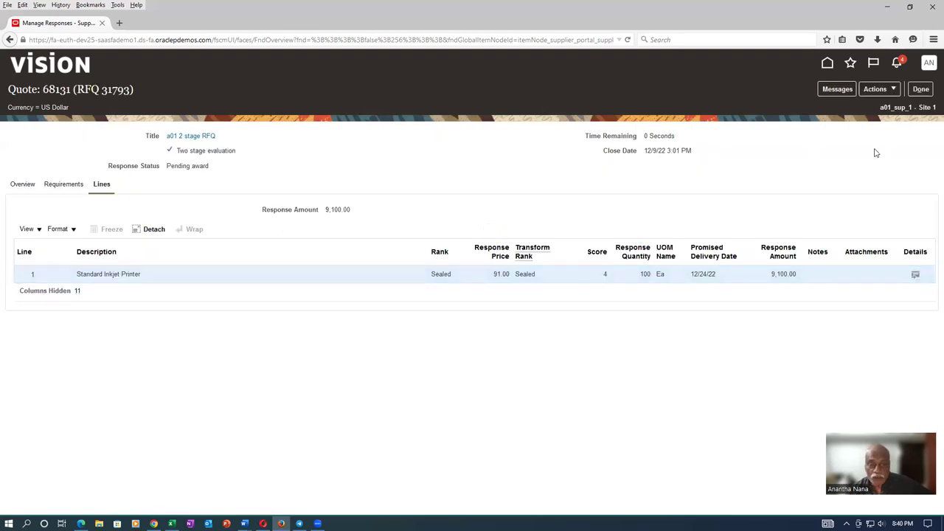
left_click(920, 88)
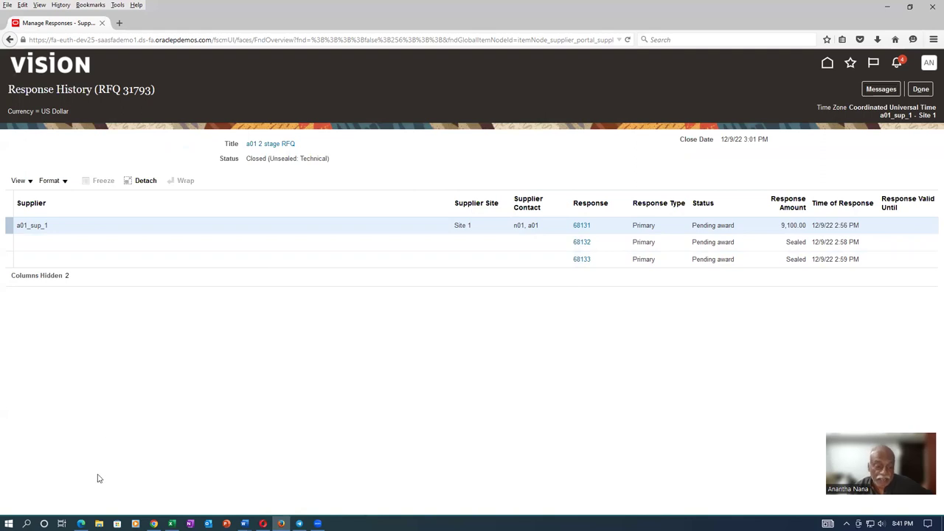
- Switch to the Fusion Procurement Work Sheet in Excel and review the Two Stage RFQ tasks from row 224 to Complete Stage - Technical
left_click(154, 523)
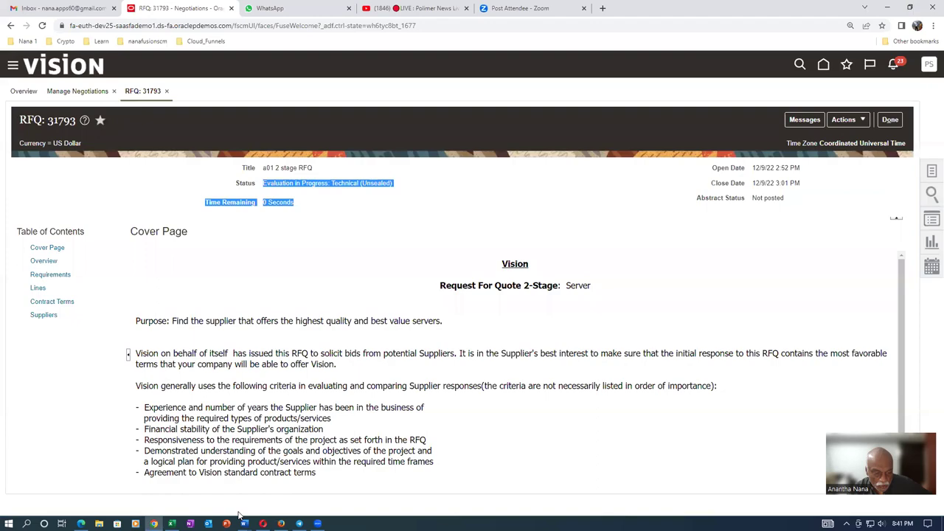
mouse_move(171, 522)
left_click(193, 464)
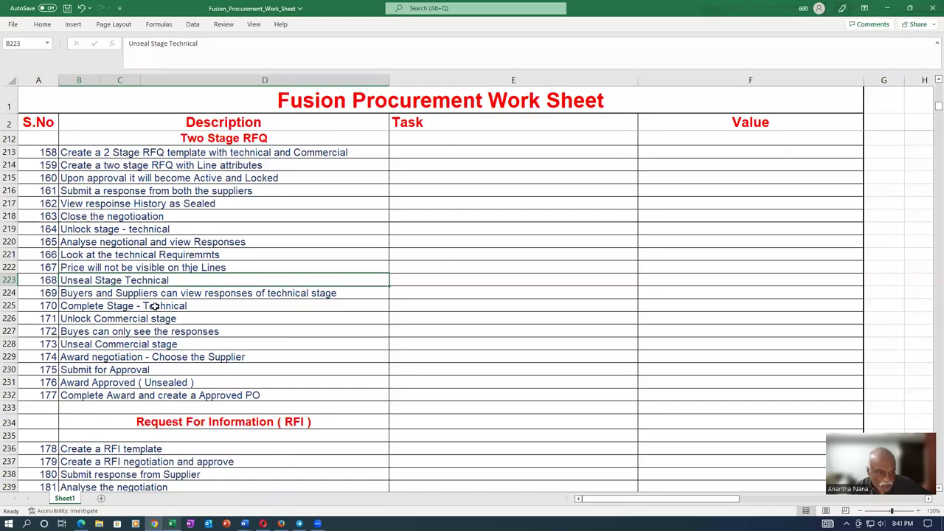
left_click(178, 294)
left_click(171, 310)
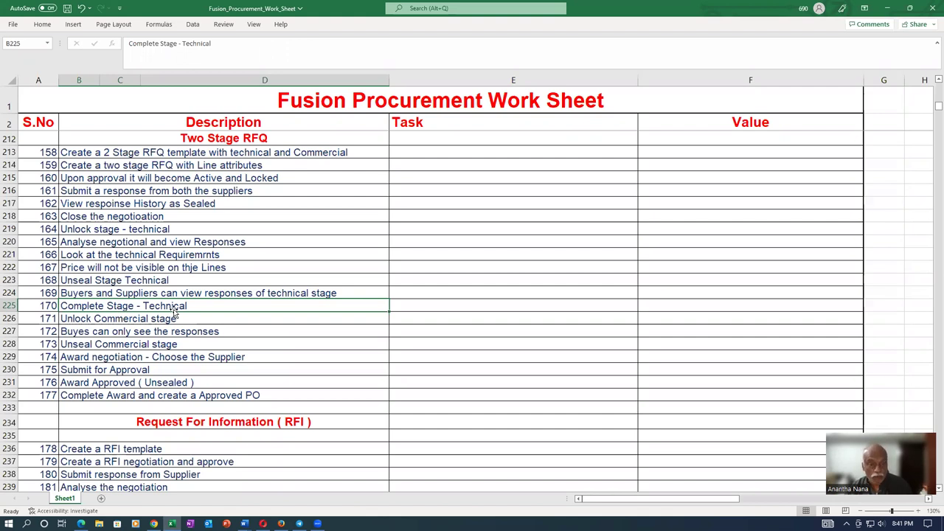
key("alt+Tab")
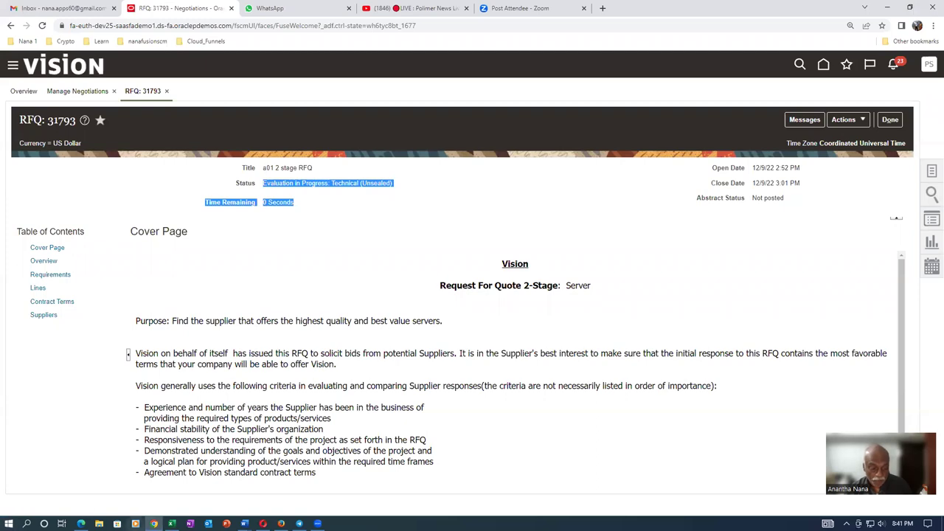
left_click(171, 523)
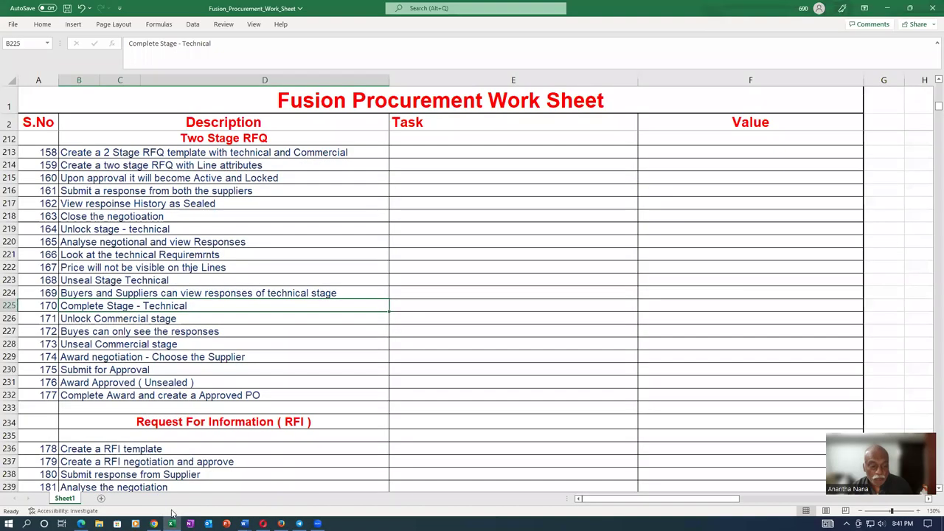
- Return to the buyer's RFQ 31793 in Chrome, check its status, and open scoring for the Technical stage, accepting the warning
left_click(153, 523)
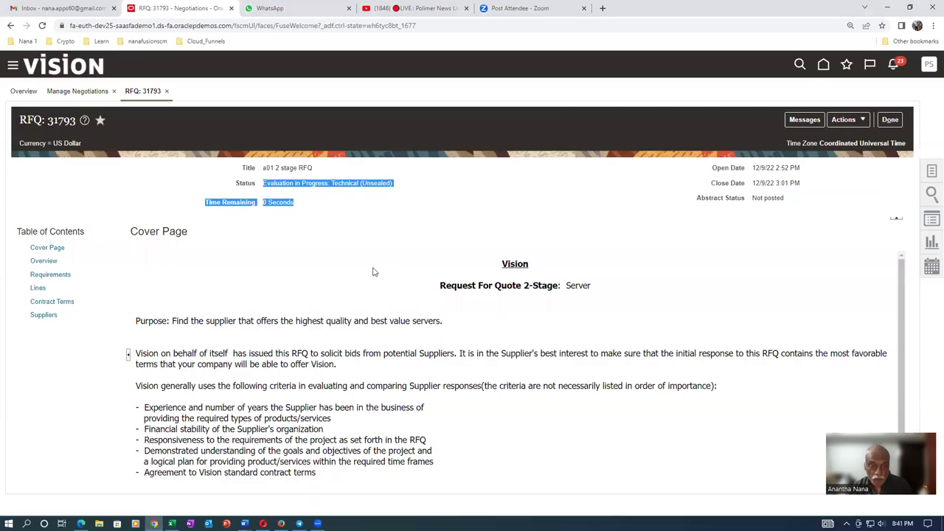
left_click(363, 272)
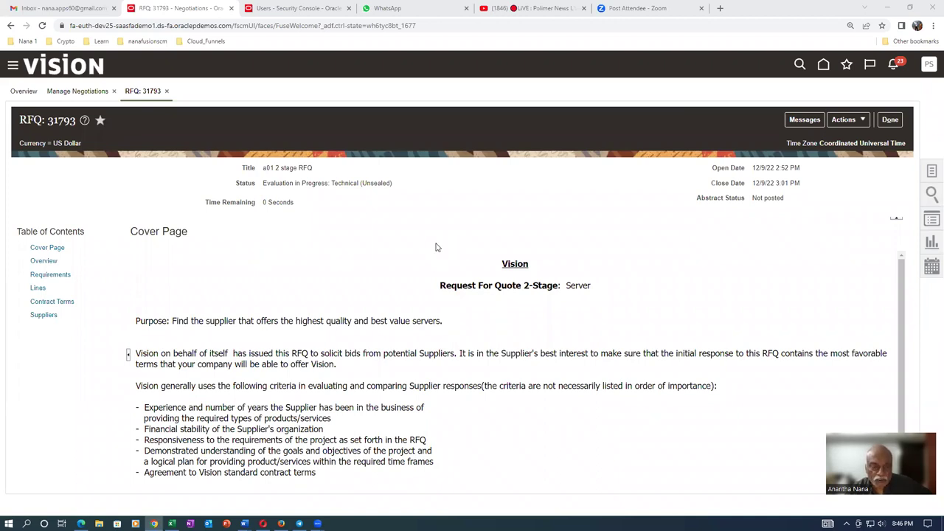
left_click_drag(298, 183, 380, 183)
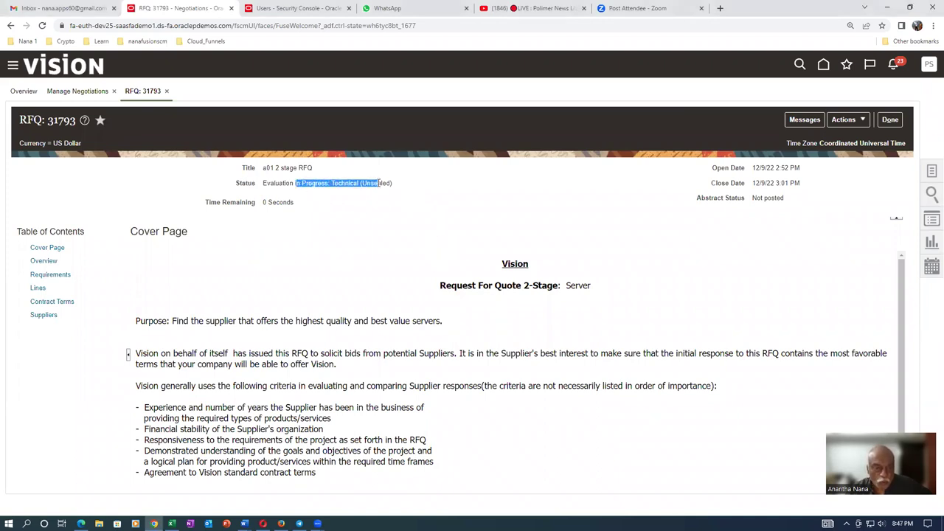
left_click(381, 244)
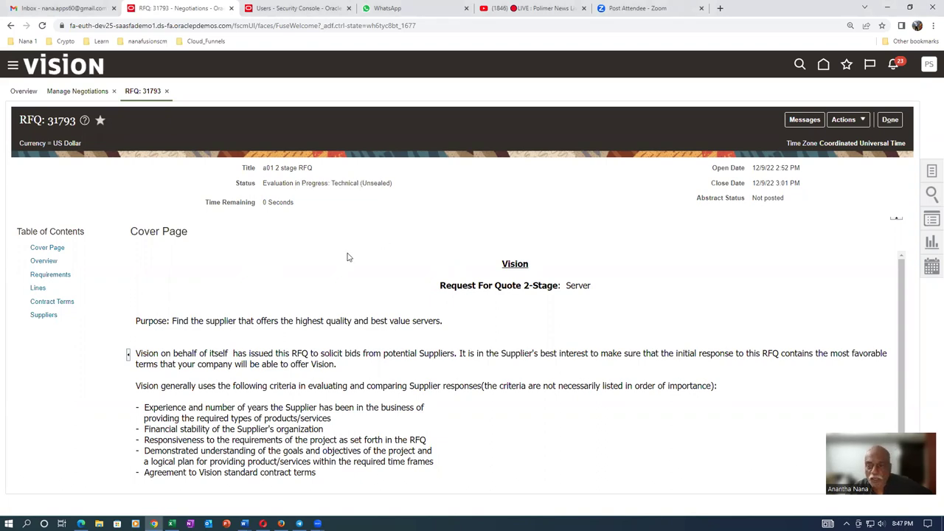
left_click(856, 124)
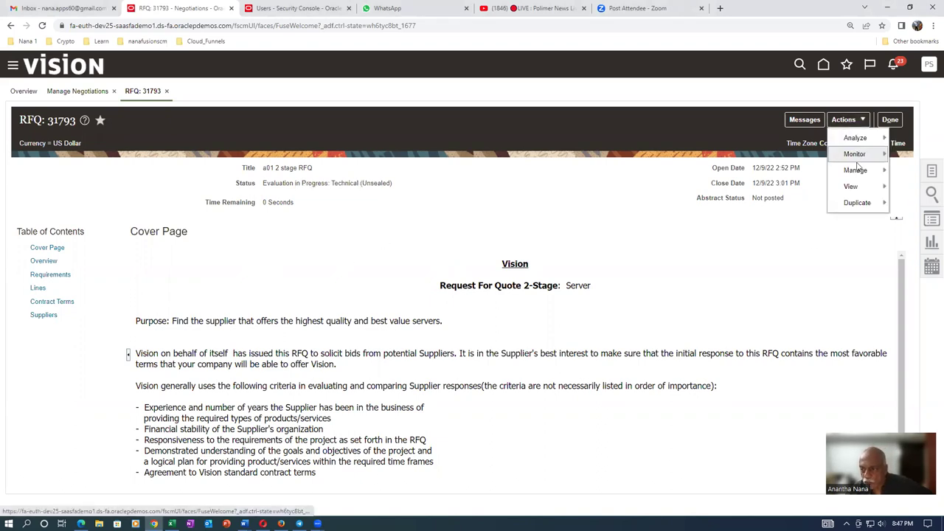
mouse_move(855, 170)
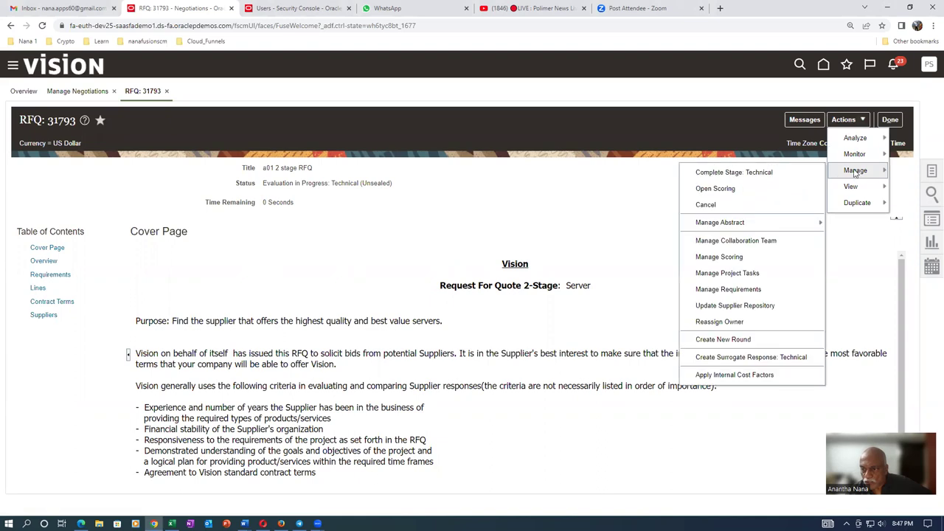
left_click(745, 191)
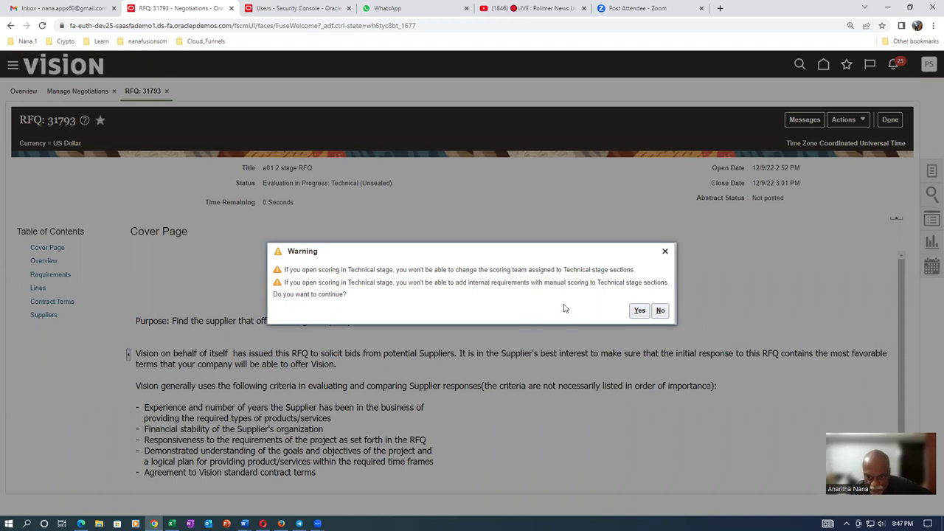
left_click(637, 311)
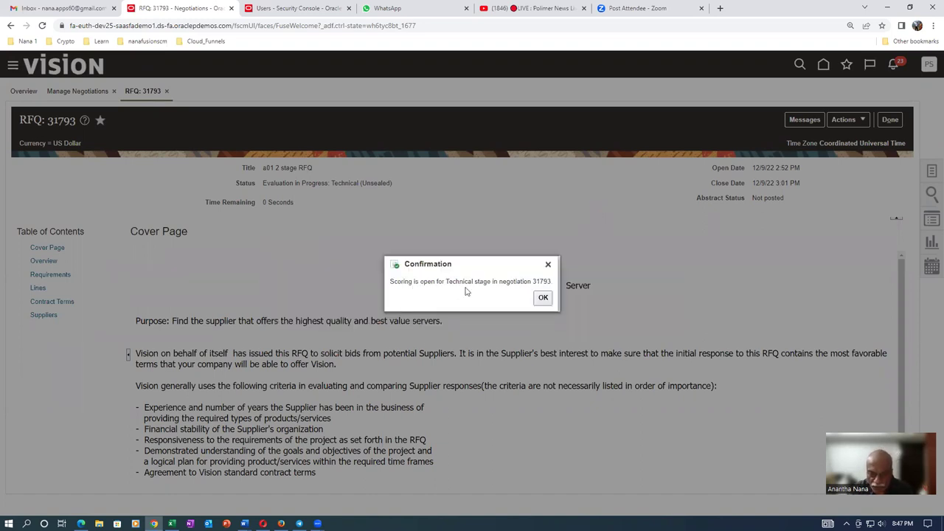
left_click(543, 298)
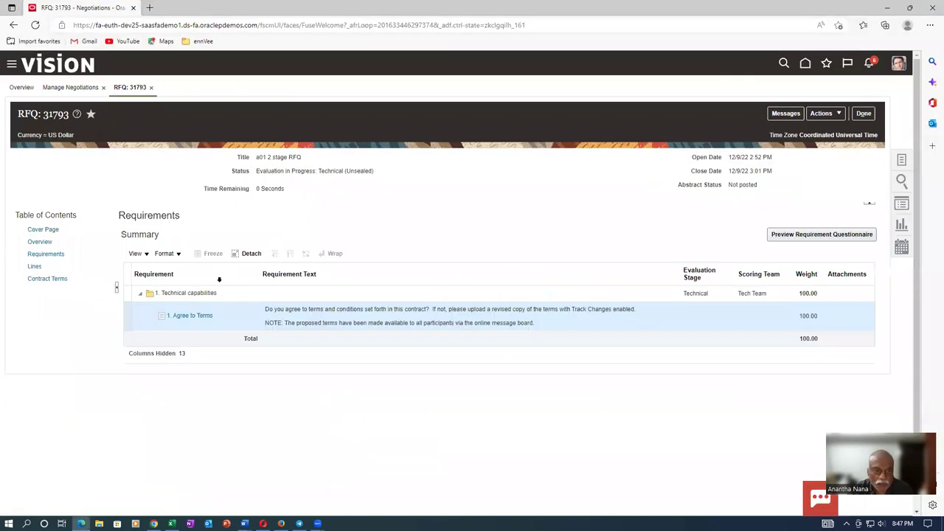
- In the scoring team member's Edge session, search again for negotiation 31793, reopen the RFQ, and go to Score Responses
left_click(863, 113)
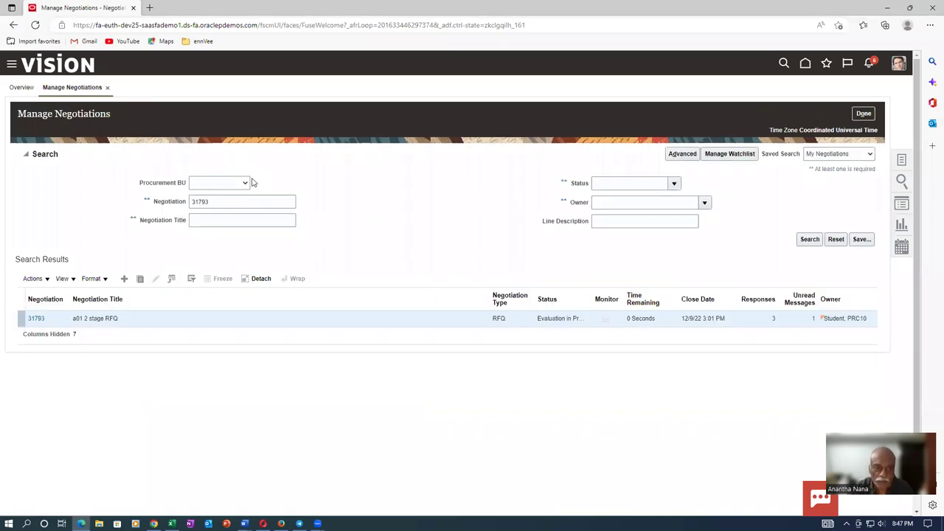
left_click(810, 240)
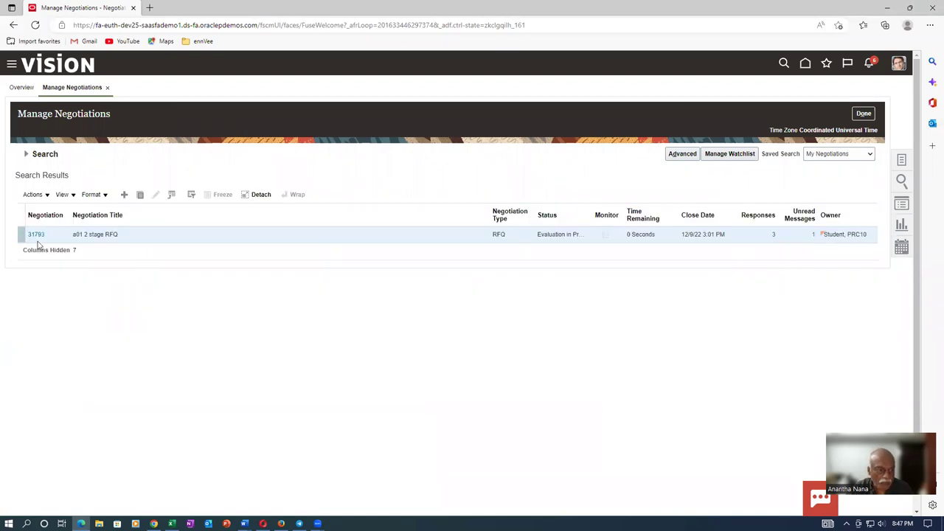
left_click(35, 235)
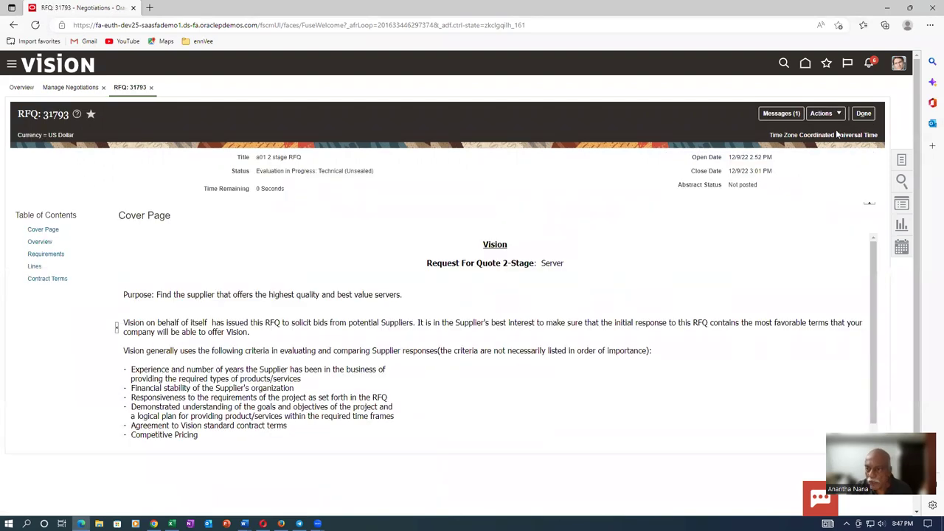
left_click(830, 114)
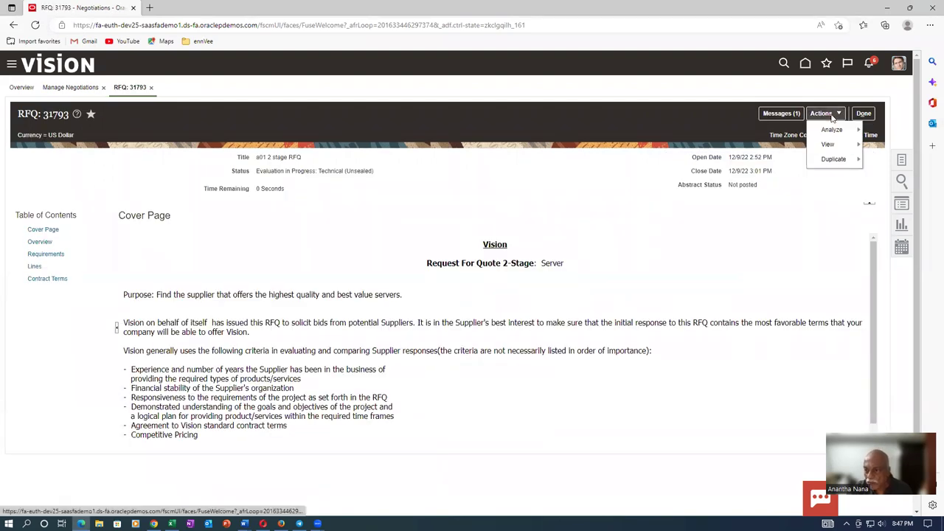
mouse_move(837, 130)
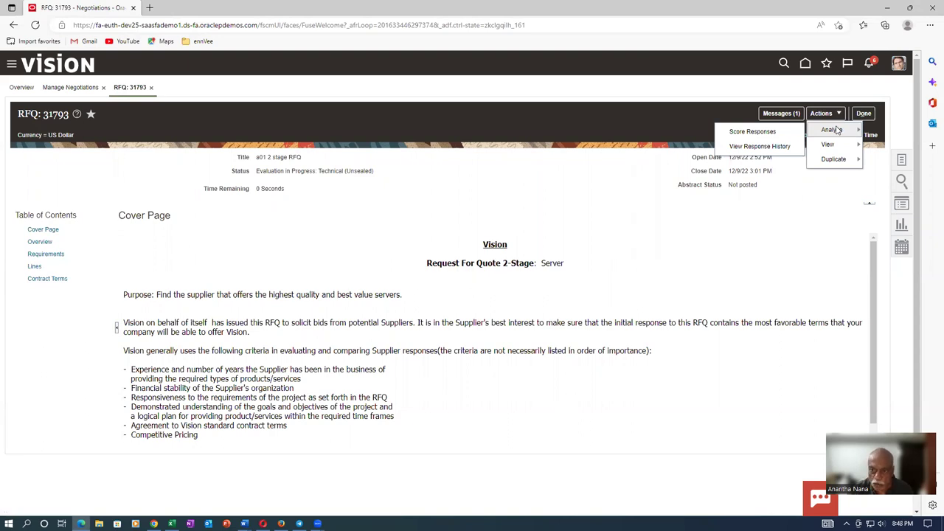
left_click(751, 132)
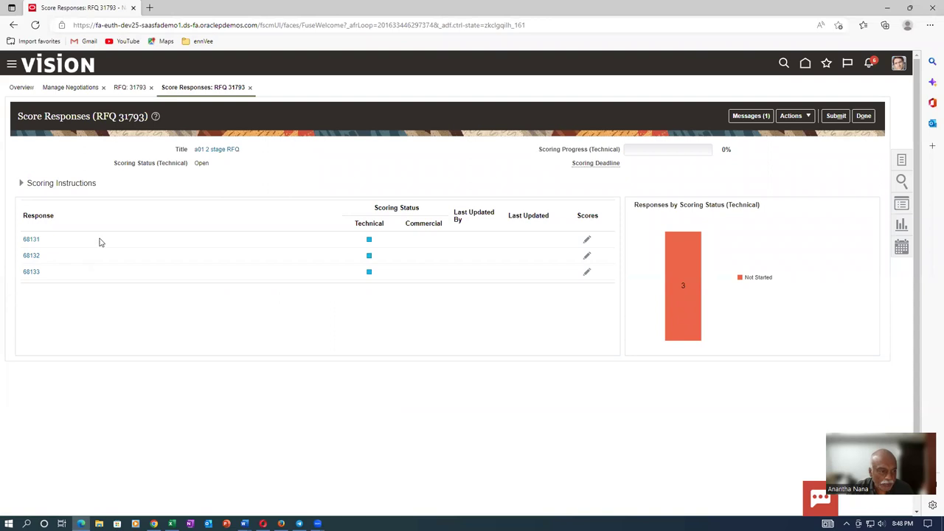
- Enter a score of 5 for the Agree to Terms requirement on response 68131 and submit it
left_click(588, 239)
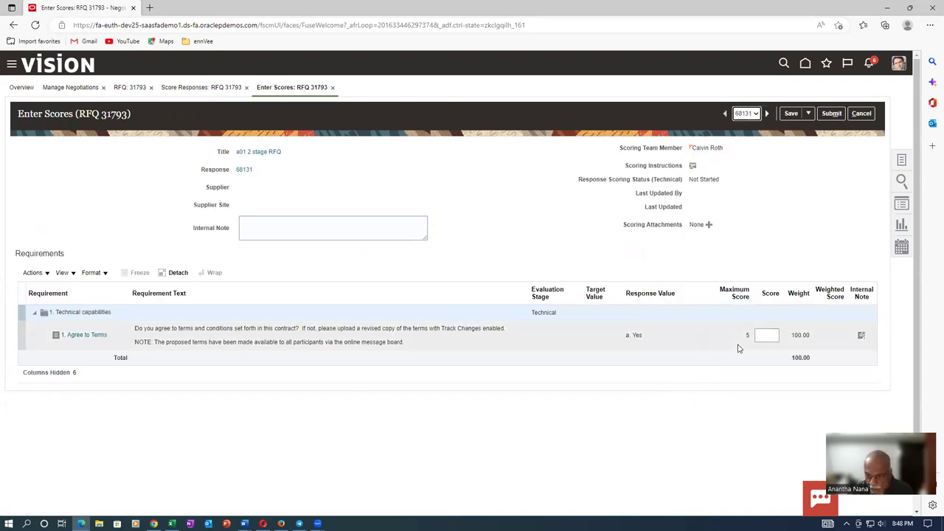
left_click(761, 337)
type("5")
left_click(831, 112)
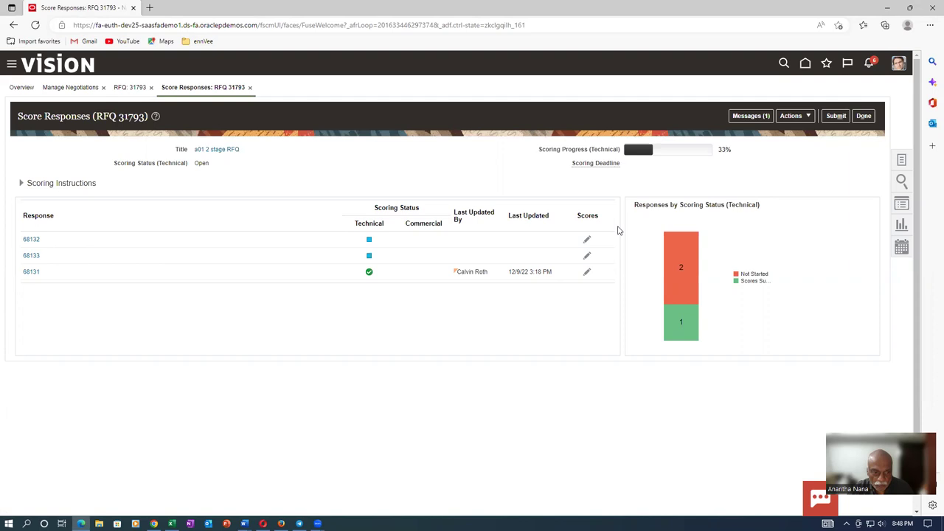
- Score the Agree to Terms requirement on response 68132 as 5 and submit the score
left_click(587, 239)
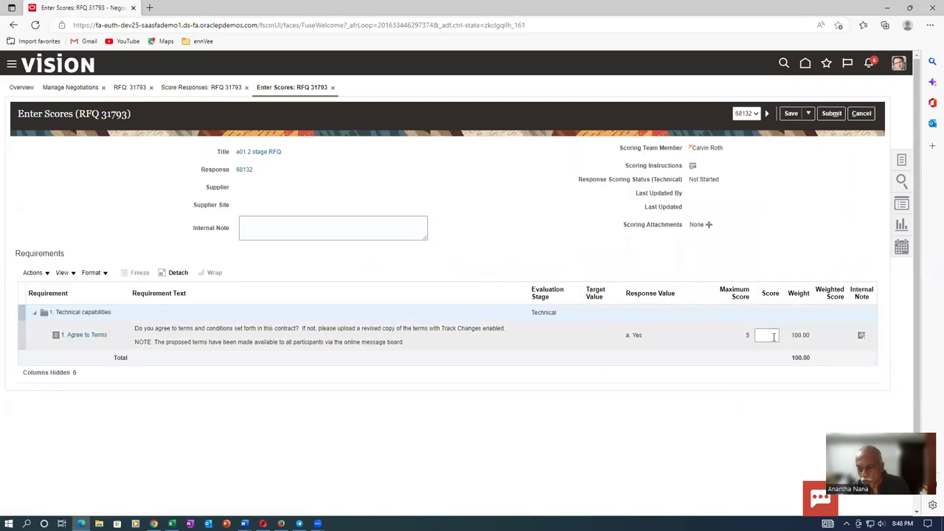
left_click(767, 336)
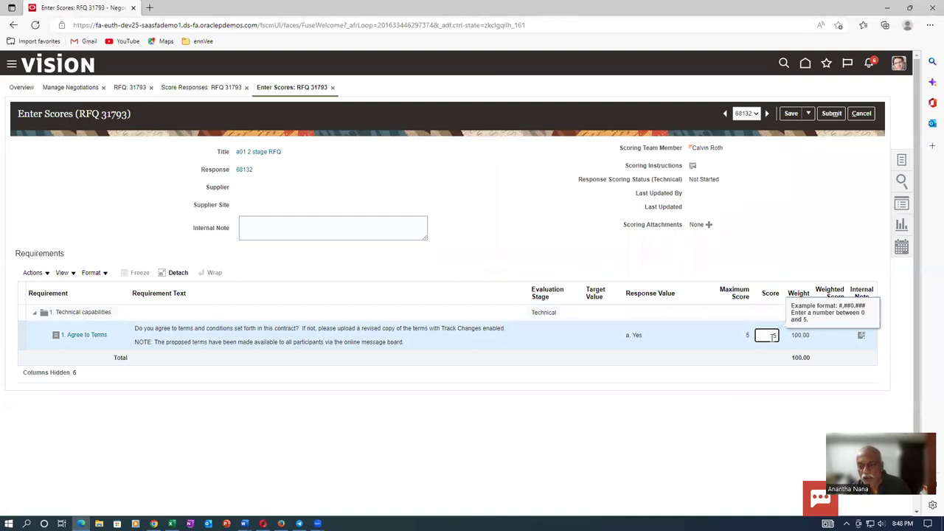
left_click(823, 236)
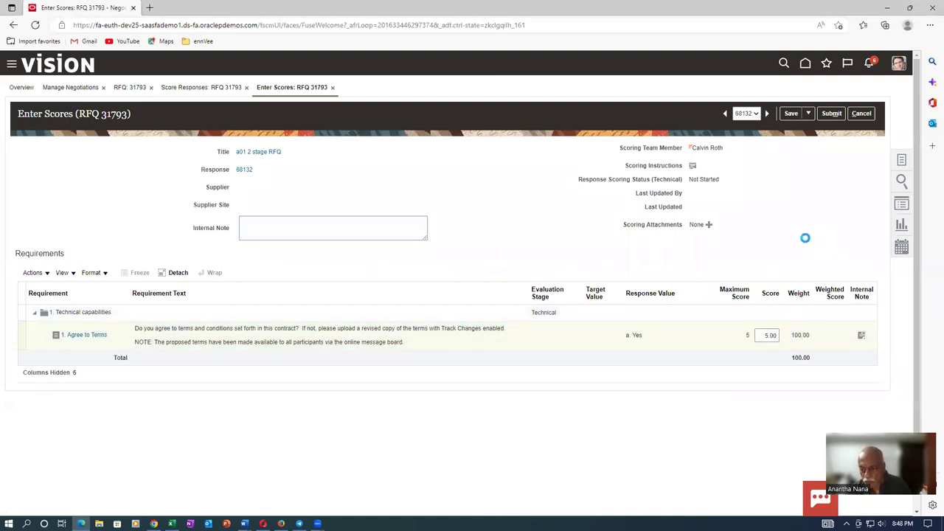
left_click(831, 113)
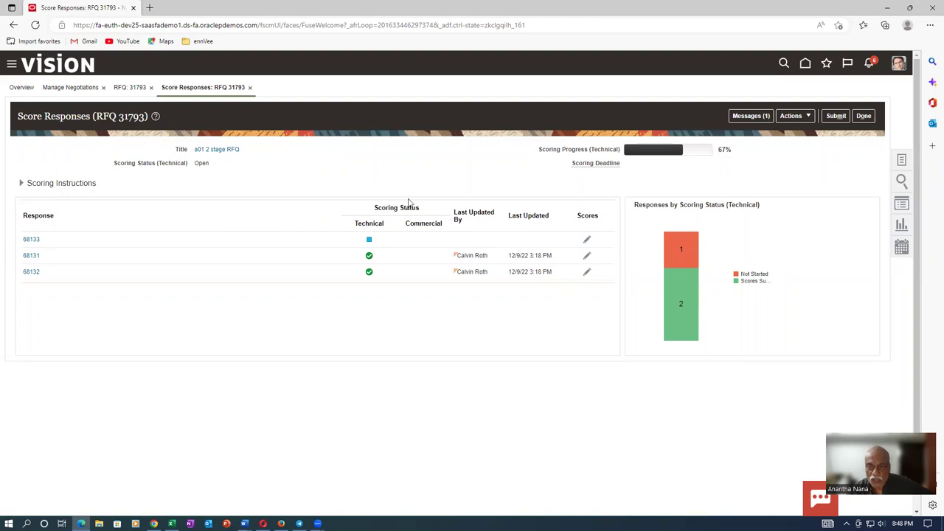
- Submit the scores for all responses, accepting the unscored-requirements warning, and check the scores of response 68133 without changing them
left_click(842, 115)
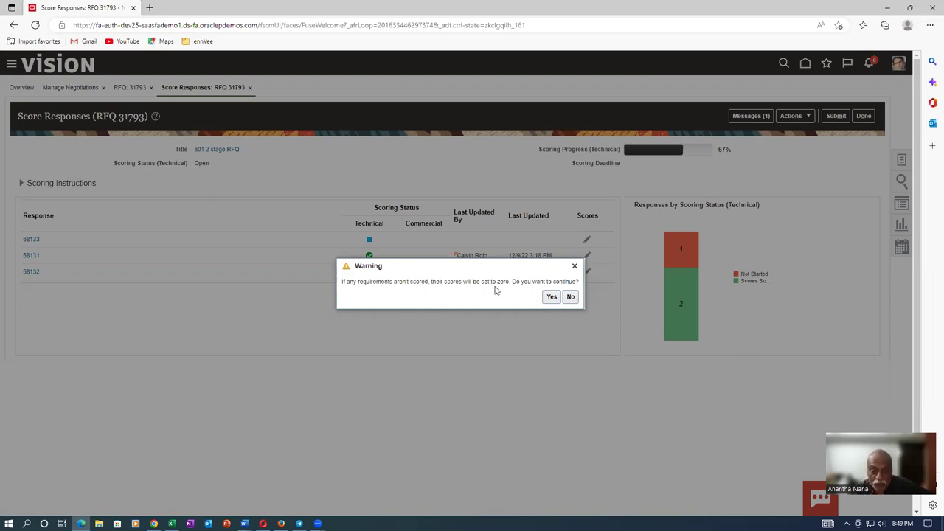
left_click_drag(475, 270, 455, 348)
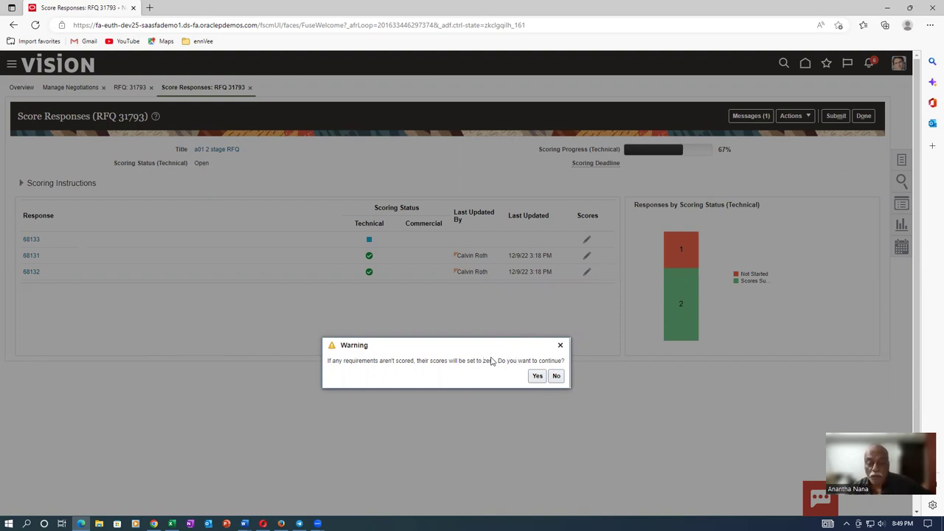
left_click(538, 377)
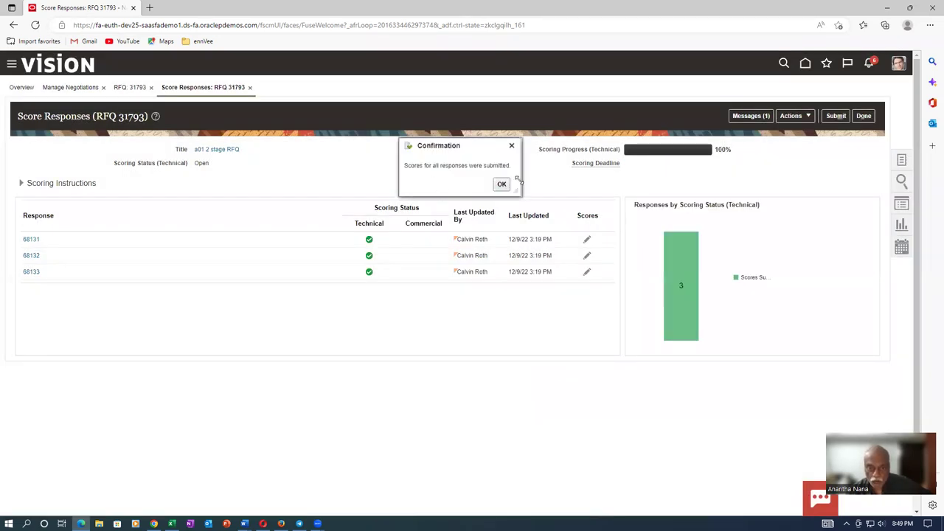
left_click(501, 185)
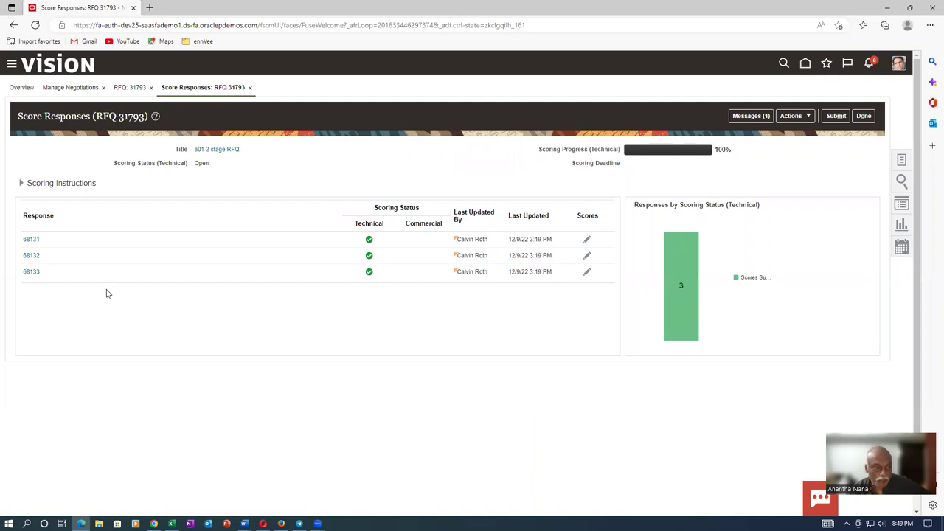
left_click(587, 272)
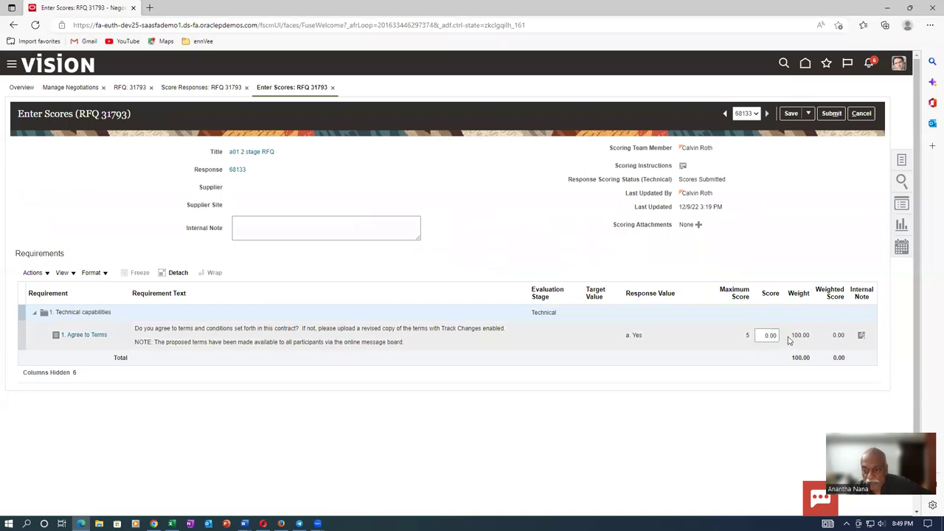
left_click(862, 113)
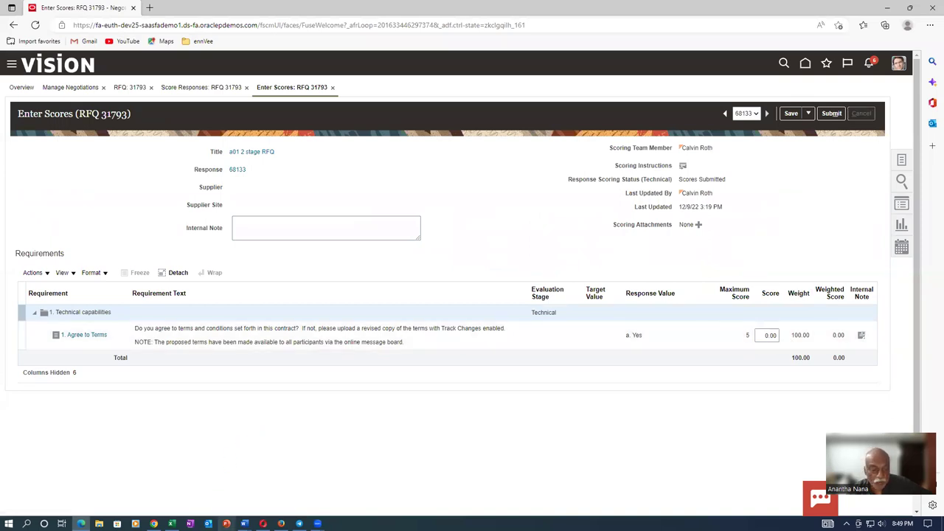
- Switch to the buyer's RFQ 31793 in Chrome and close scoring for the Technical stage, accepting the warning
key("alt+Tab")
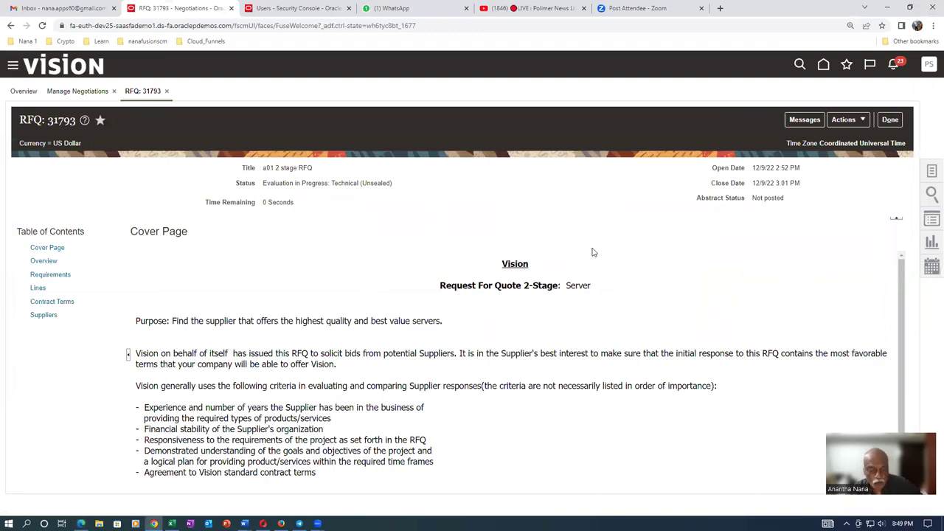
left_click(850, 120)
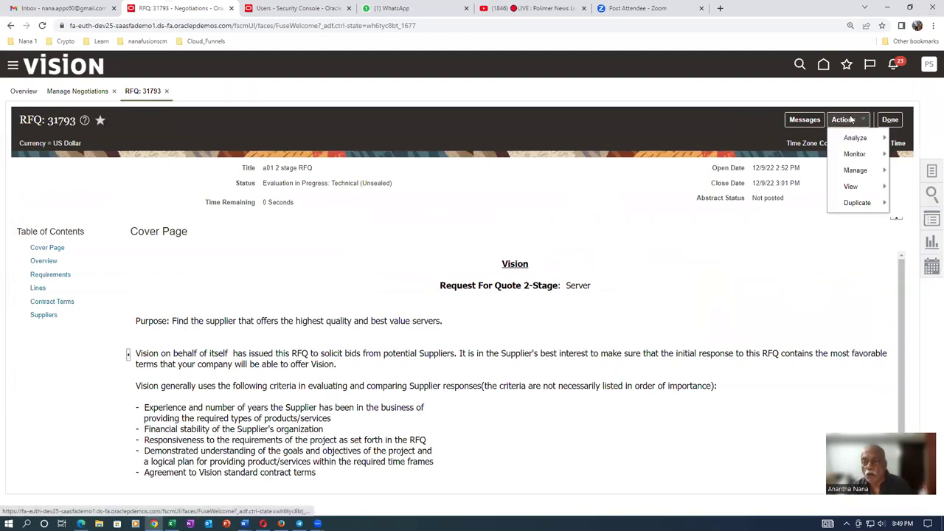
mouse_move(856, 170)
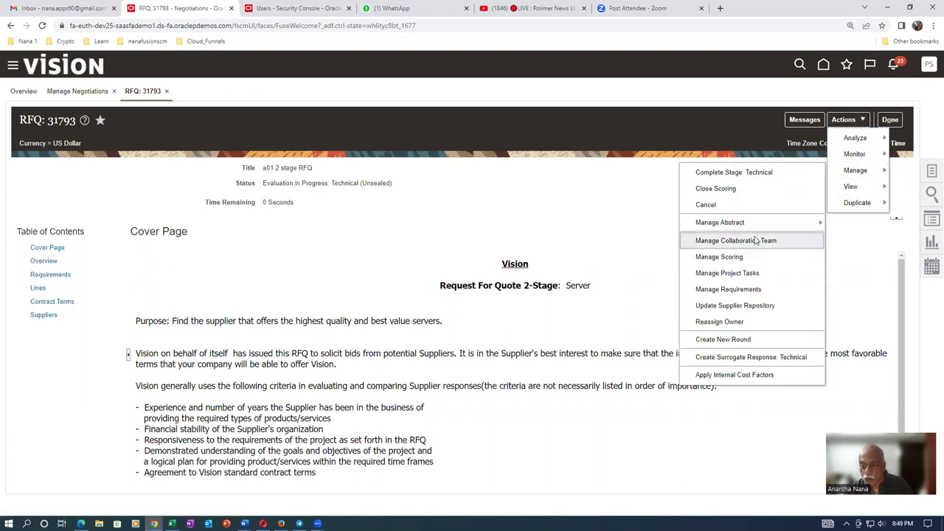
left_click(725, 190)
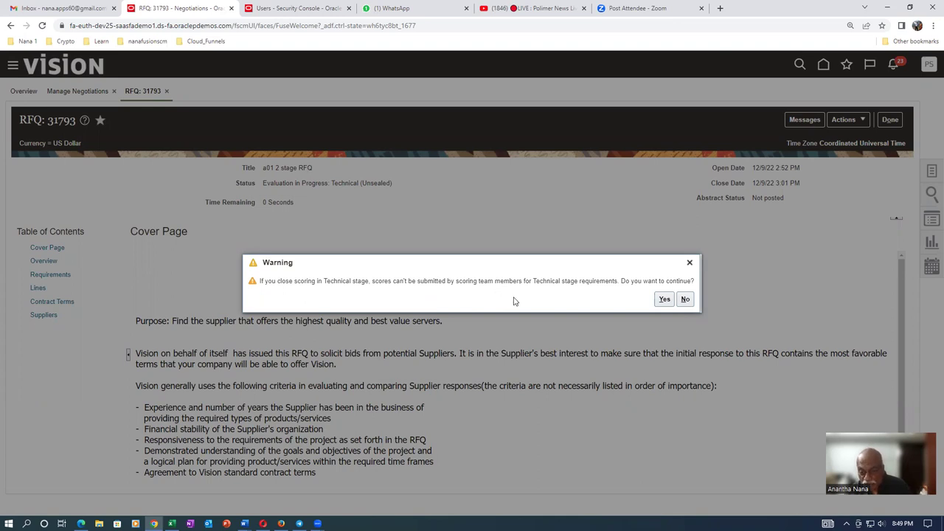
left_click_drag(392, 281, 527, 275)
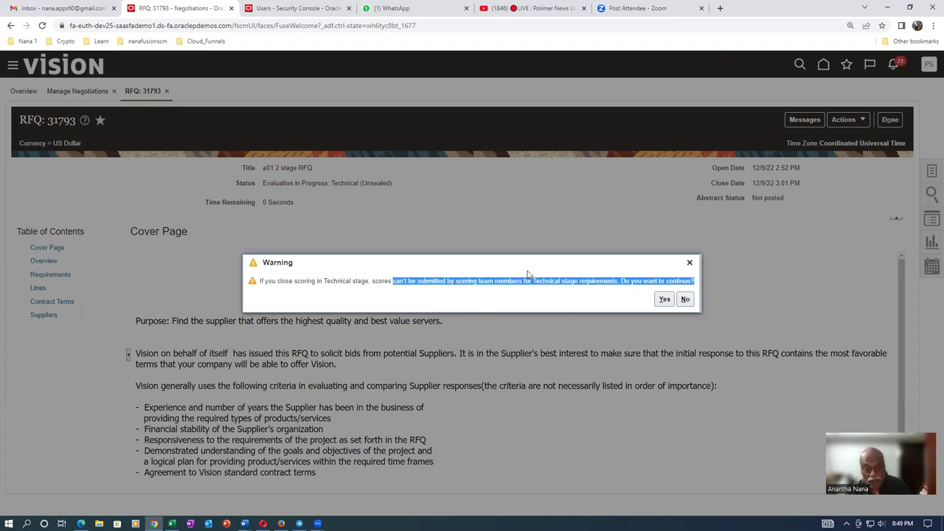
left_click(592, 301)
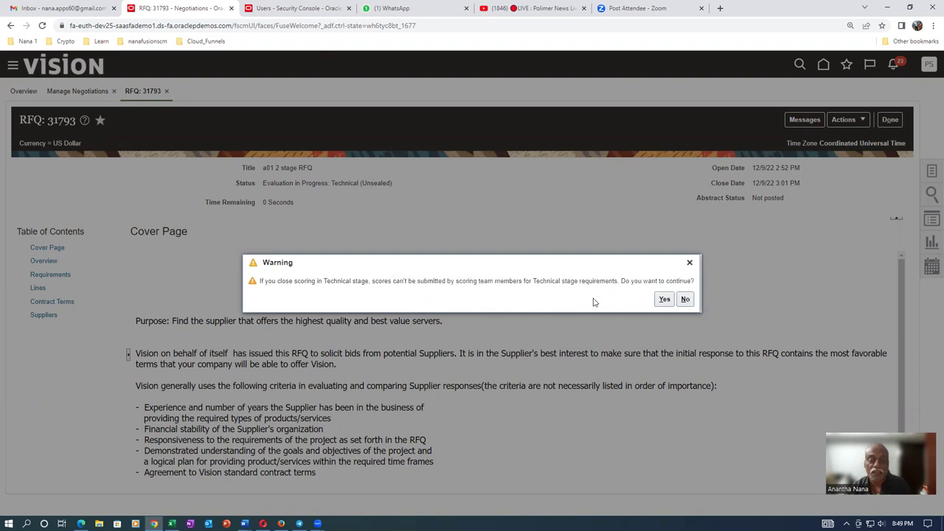
left_click(663, 299)
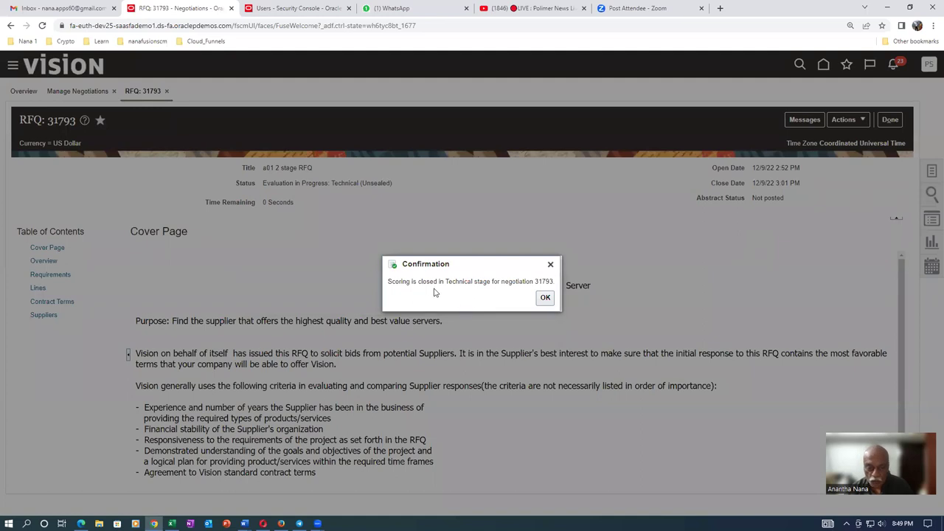
left_click(544, 297)
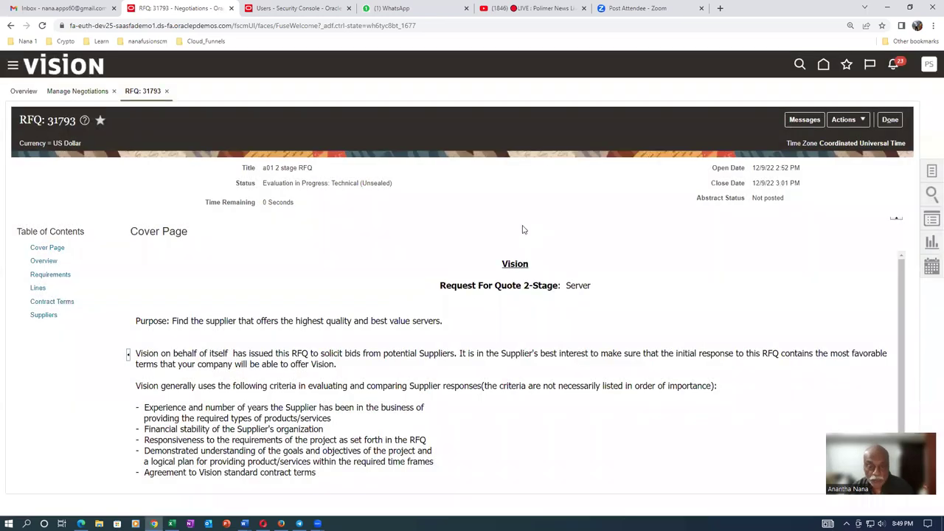
- Check the Two Stage RFQ task list in the Excel worksheet, return to Chrome, and complete the Technical stage of RFQ 31793, accepting the warning
key("alt+Tab")
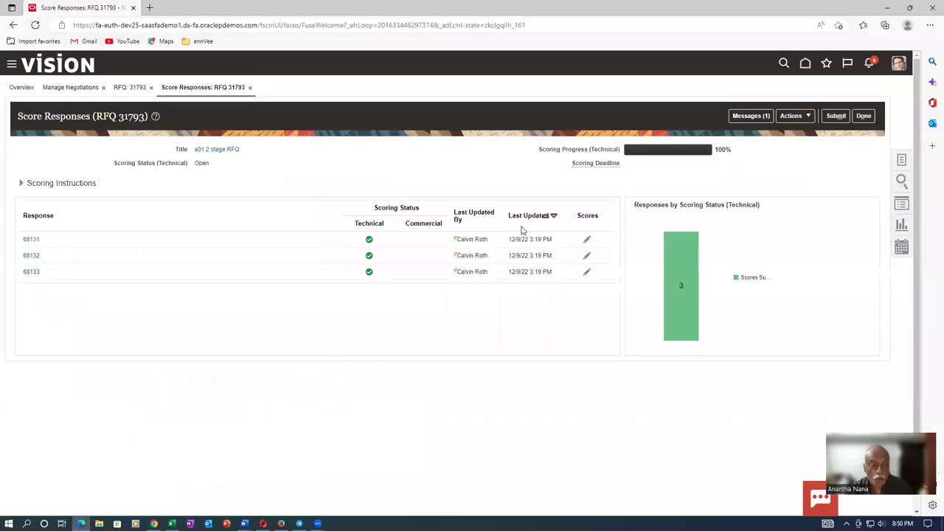
key("alt+Tab")
key("alt+Tab")
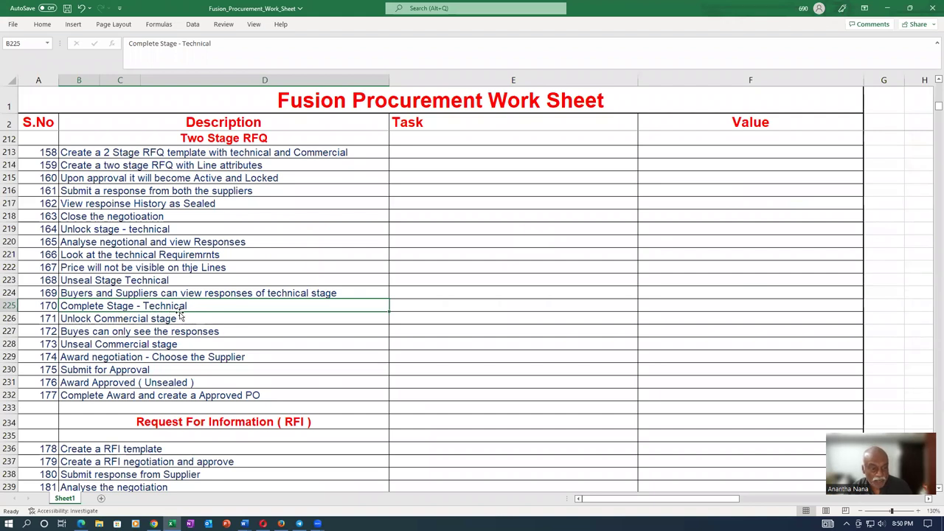
key("alt+Tab")
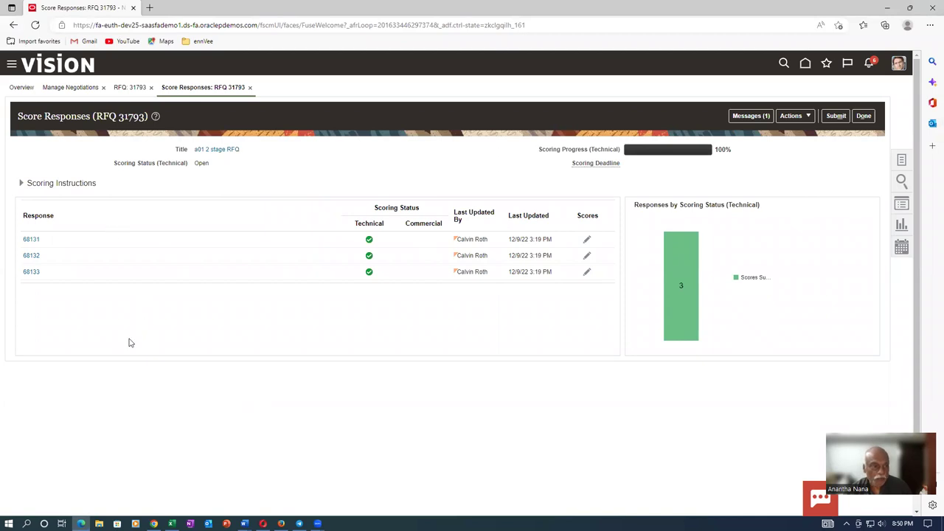
left_click(153, 523)
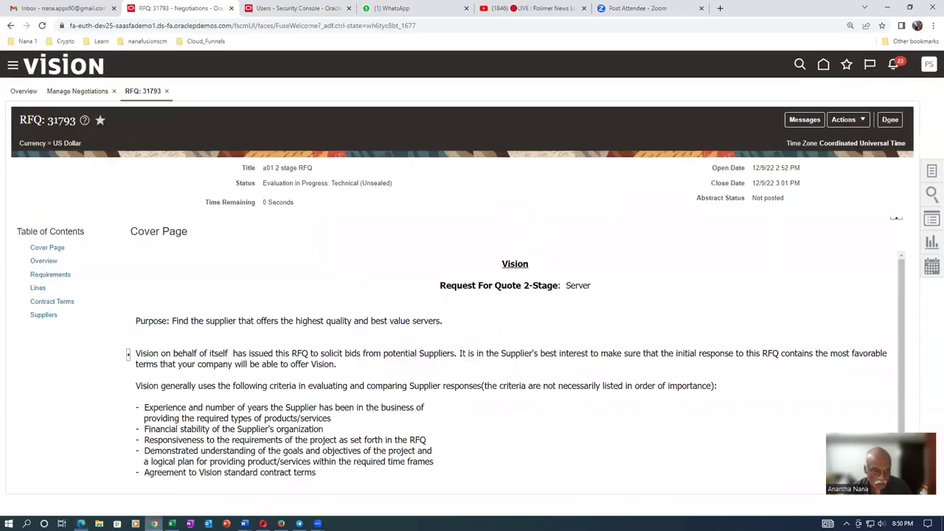
left_click(844, 119)
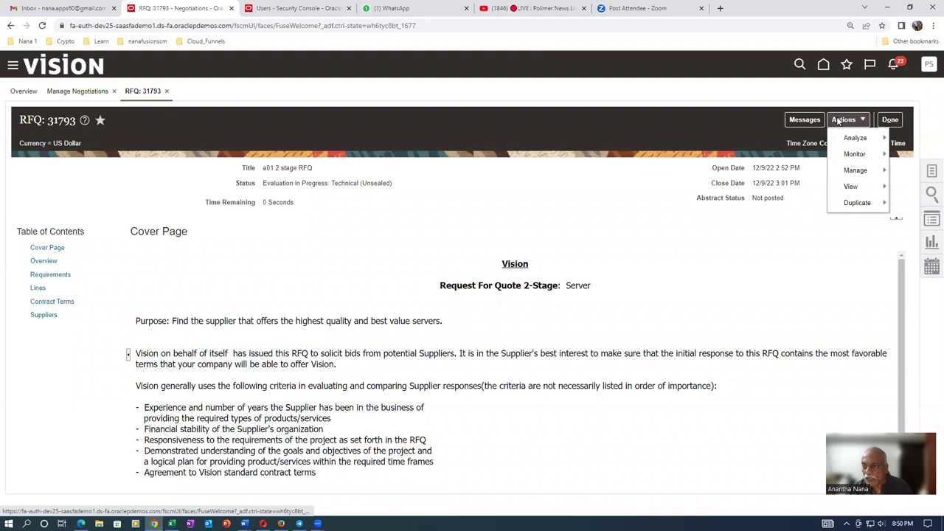
mouse_move(844, 170)
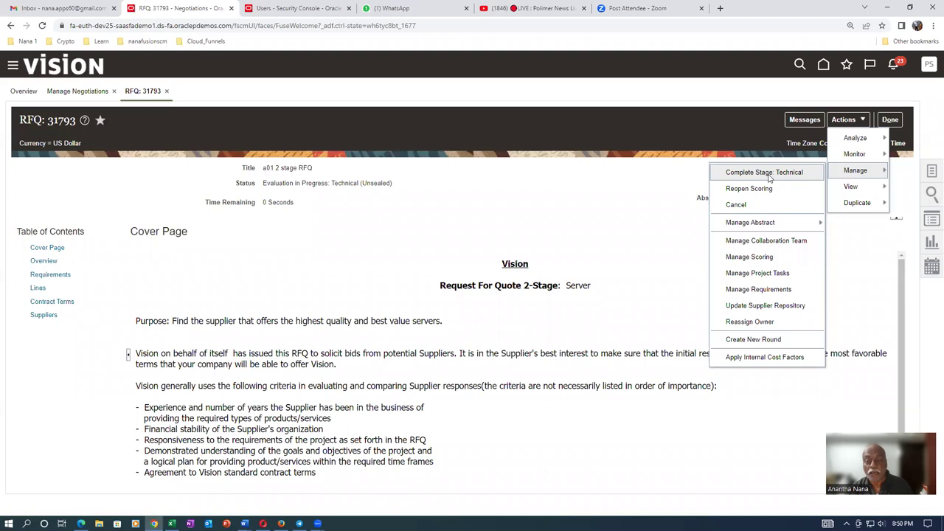
left_click(769, 174)
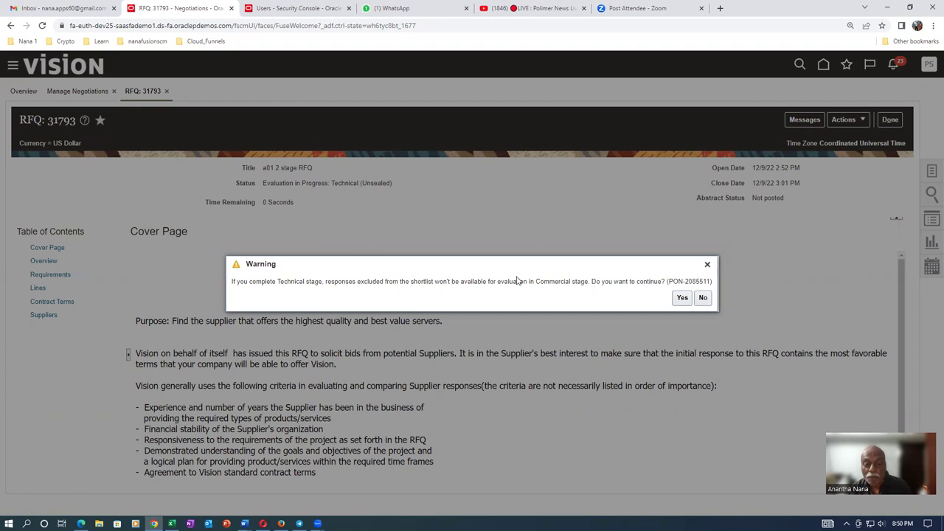
left_click_drag(300, 282, 458, 283)
left_click_drag(458, 284, 472, 289)
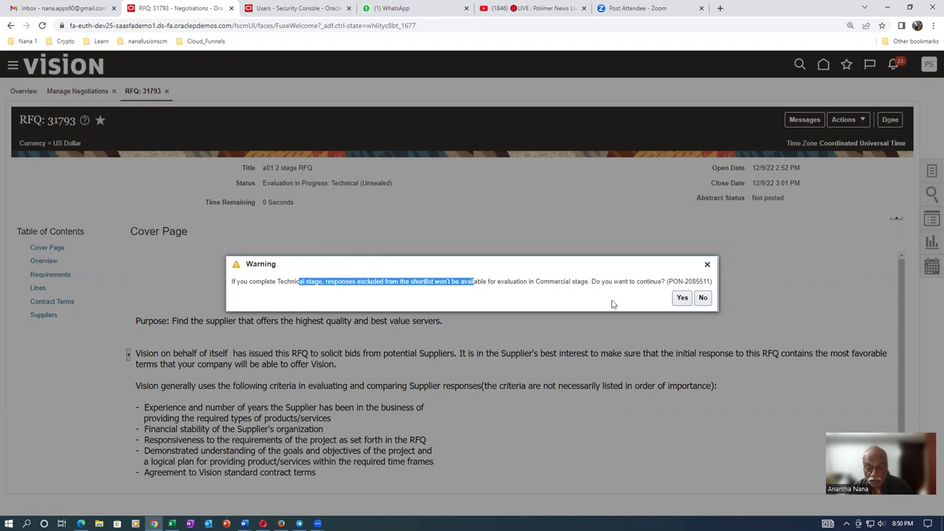
left_click(682, 298)
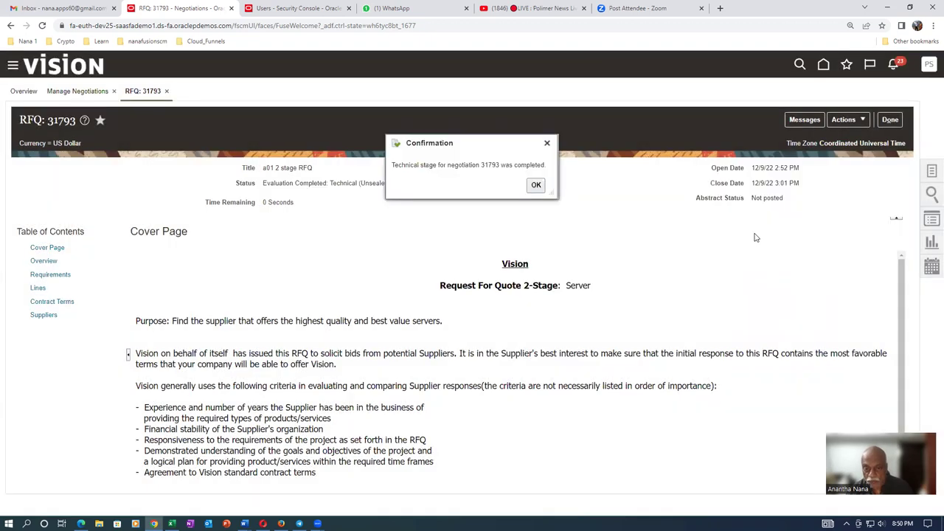
left_click(536, 185)
- Look up the Unlock Commercial stage task in the Excel worksheet and check the status of RFQ 31793 in Chrome
key("alt+Tab")
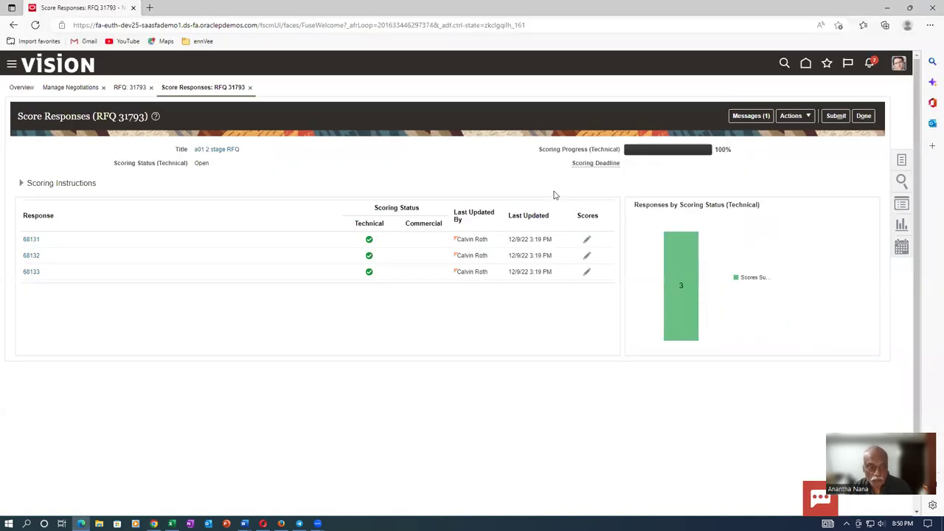
key("alt+Tab")
key("alt+Tab")
key("alt+Tab")
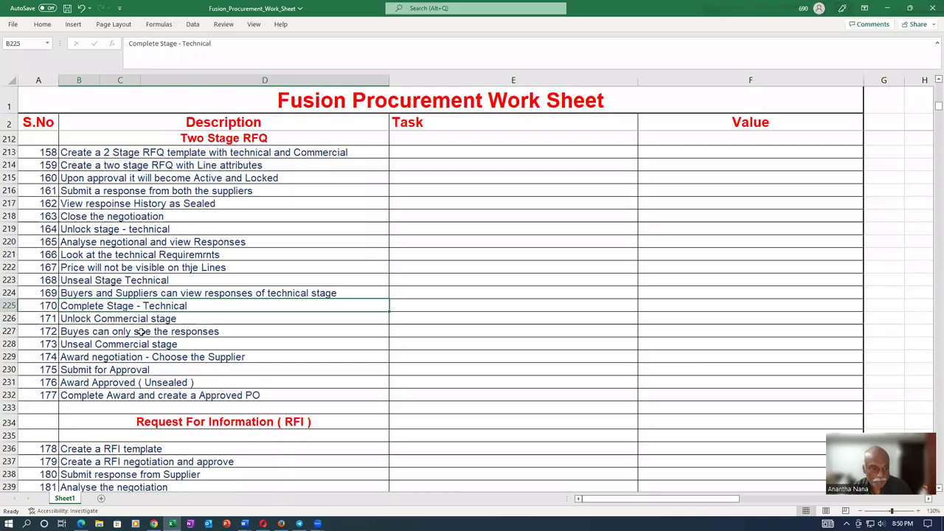
left_click(167, 319)
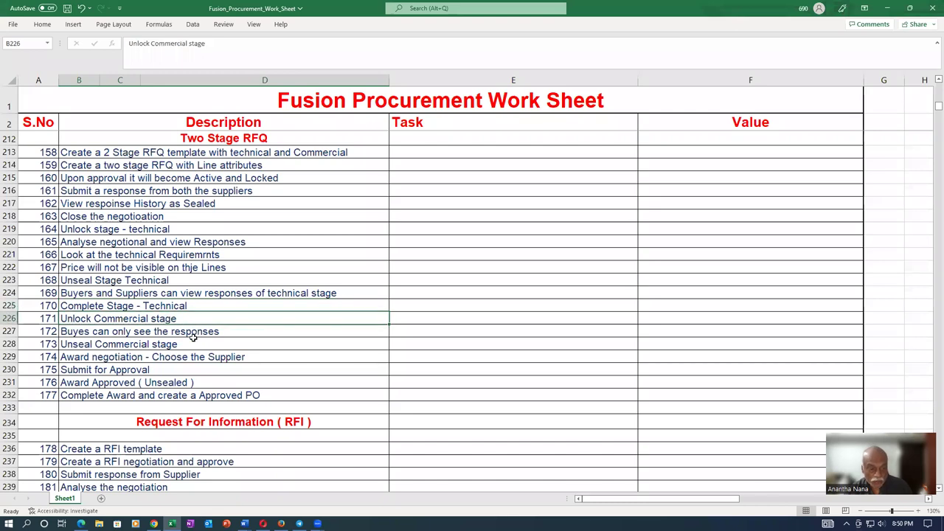
key("alt+Tab")
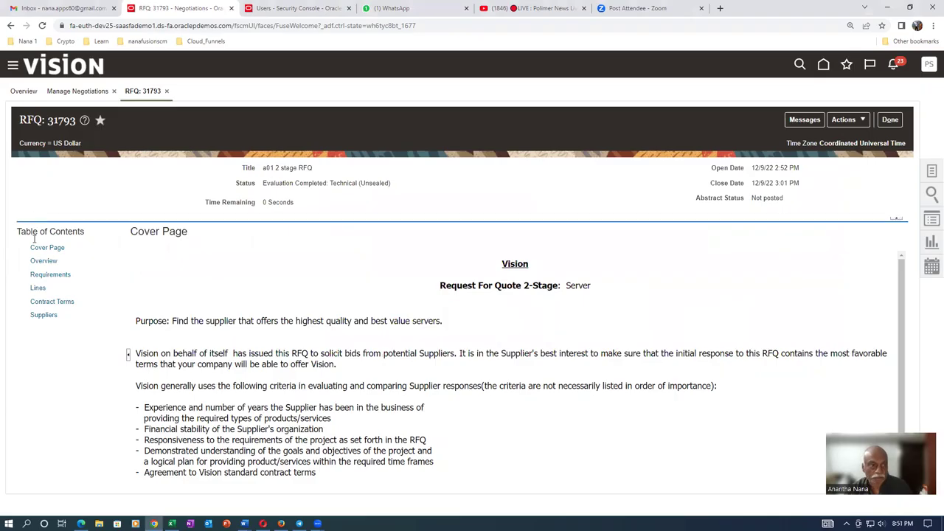
key("alt+Tab")
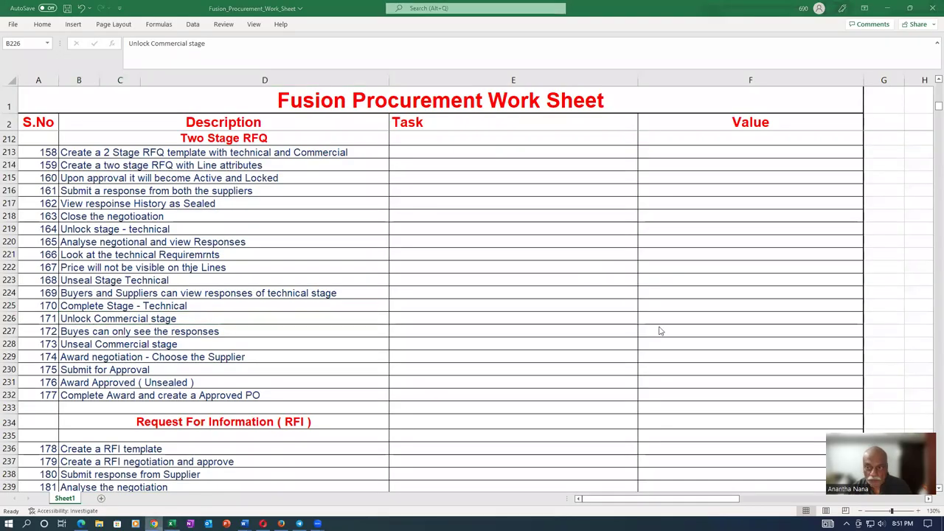
- Return to RFQ 31793 in Chrome and unlock its Commercial stage, accepting the warning about incomplete Technical stage scores
key("alt+Tab")
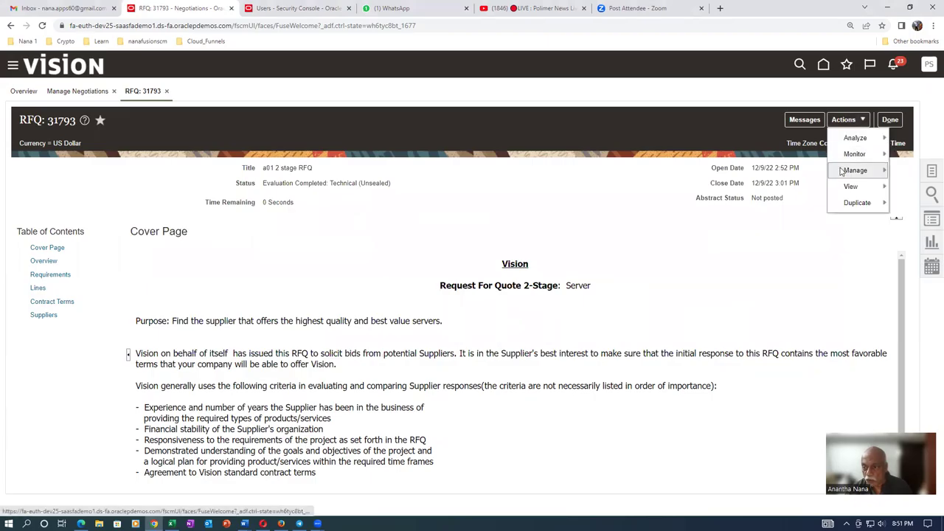
mouse_move(854, 170)
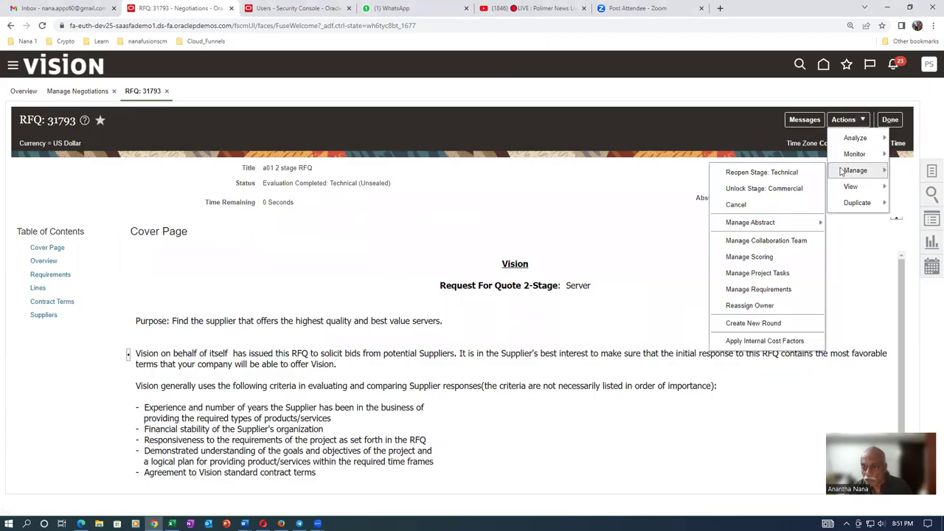
left_click(772, 189)
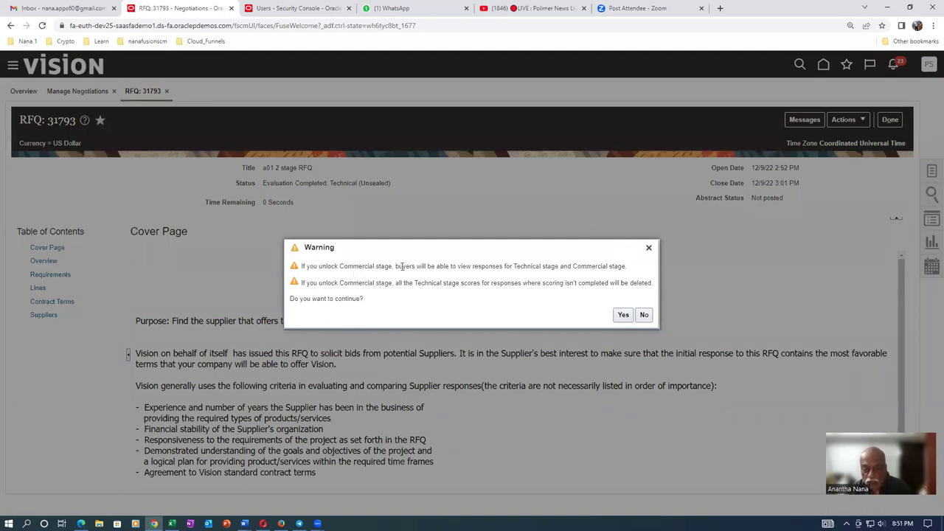
left_click_drag(381, 266, 600, 264)
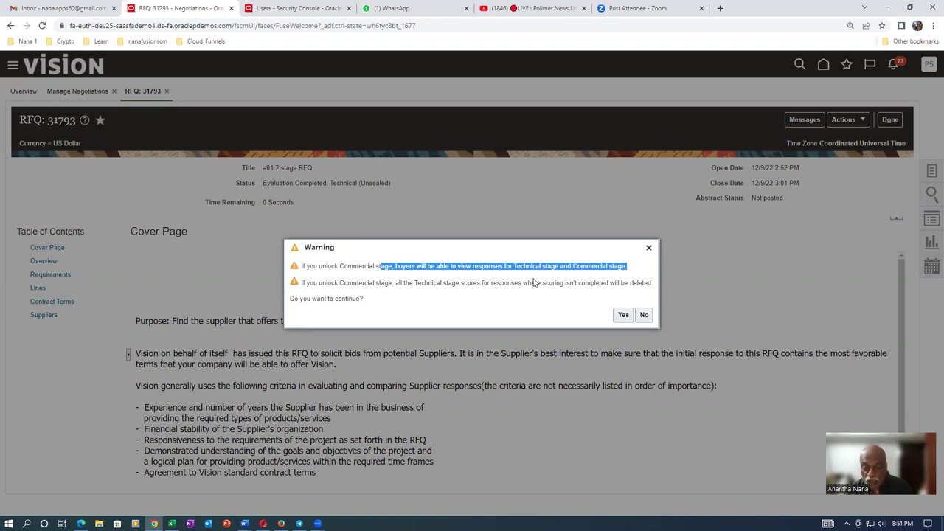
left_click(452, 284)
left_click_drag(441, 284, 528, 285)
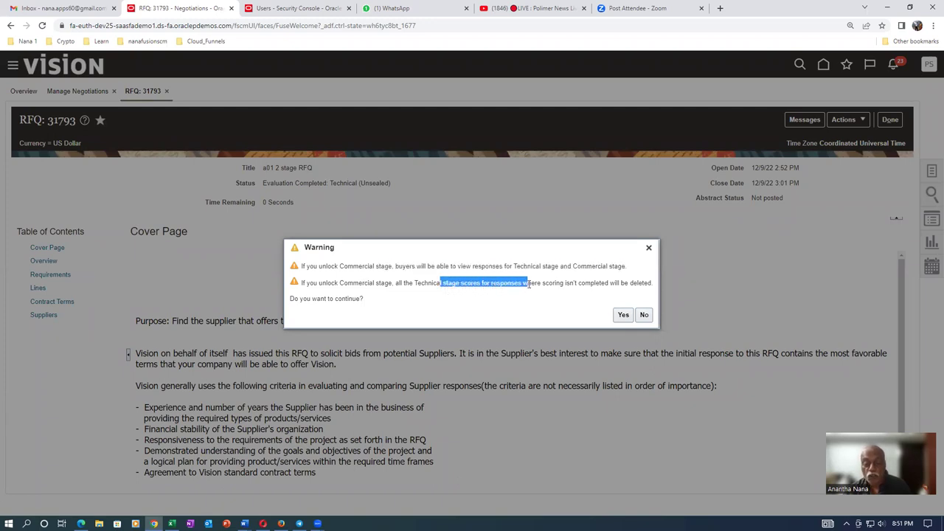
left_click(504, 315)
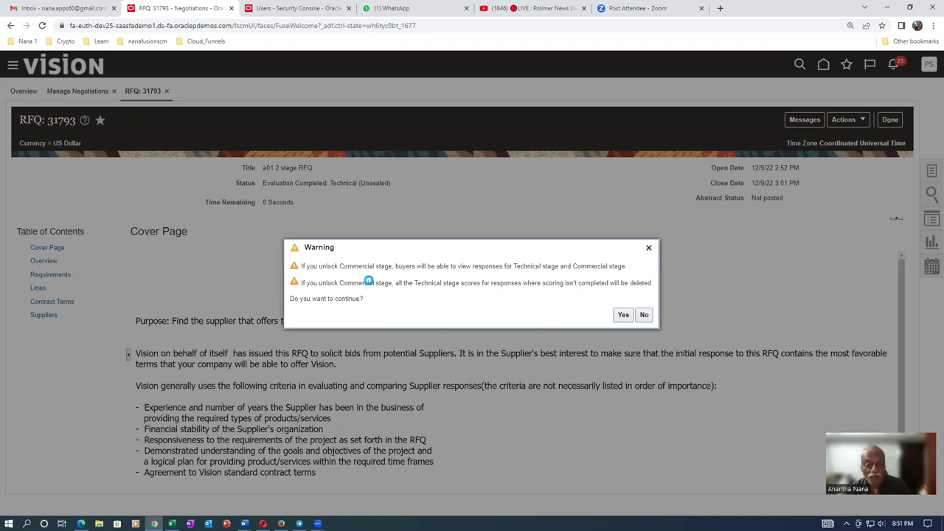
left_click_drag(372, 282, 574, 283)
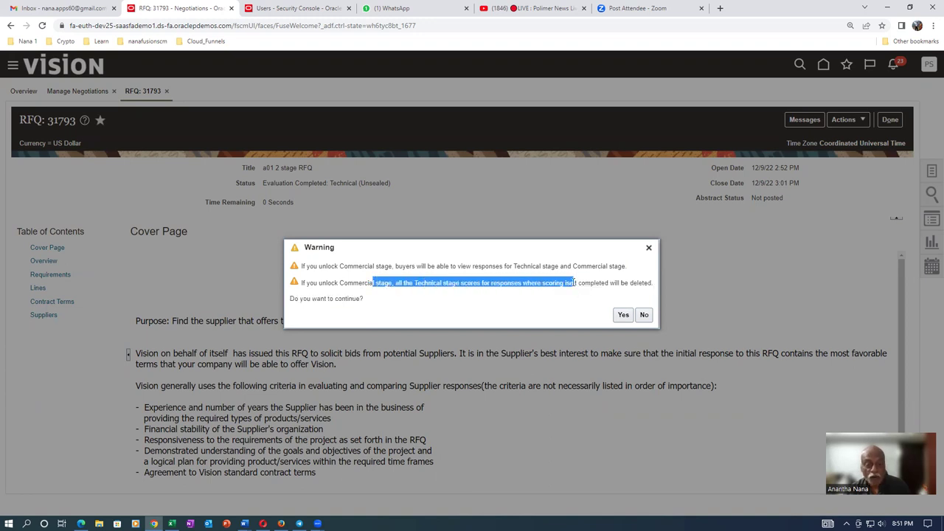
left_click(624, 315)
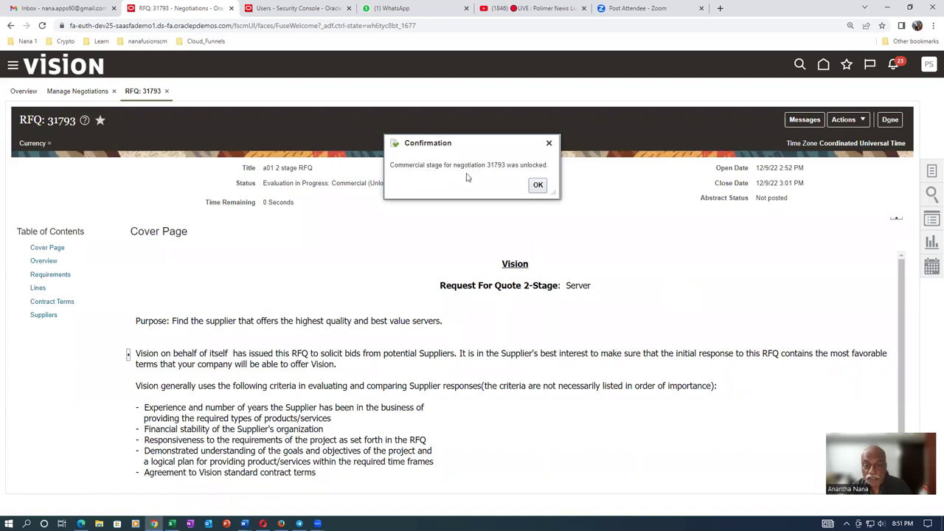
left_click(539, 185)
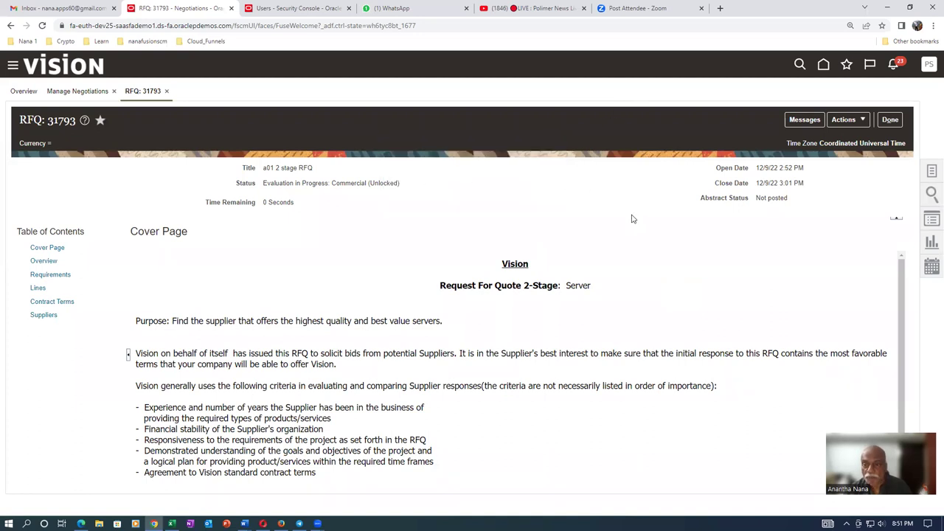
- Look up the task after unlocking the Commercial stage in the Excel worksheet, then review the supplier activities of RFQ 31793 in Chrome
key("alt+Tab")
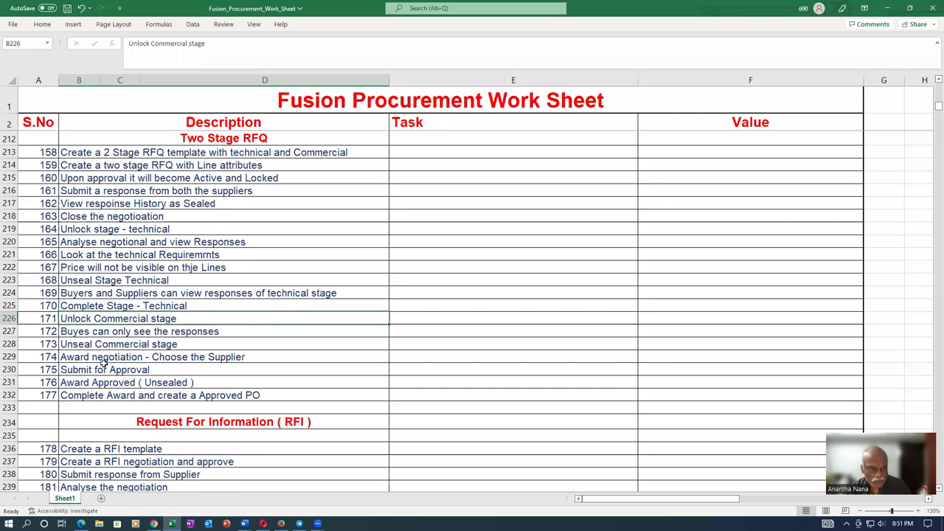
left_click(94, 333)
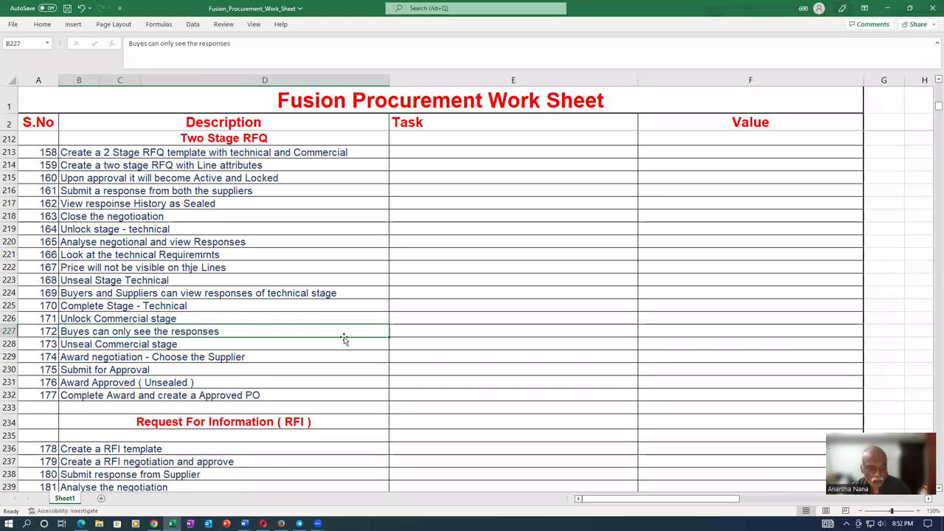
key("alt+Tab")
left_click(848, 120)
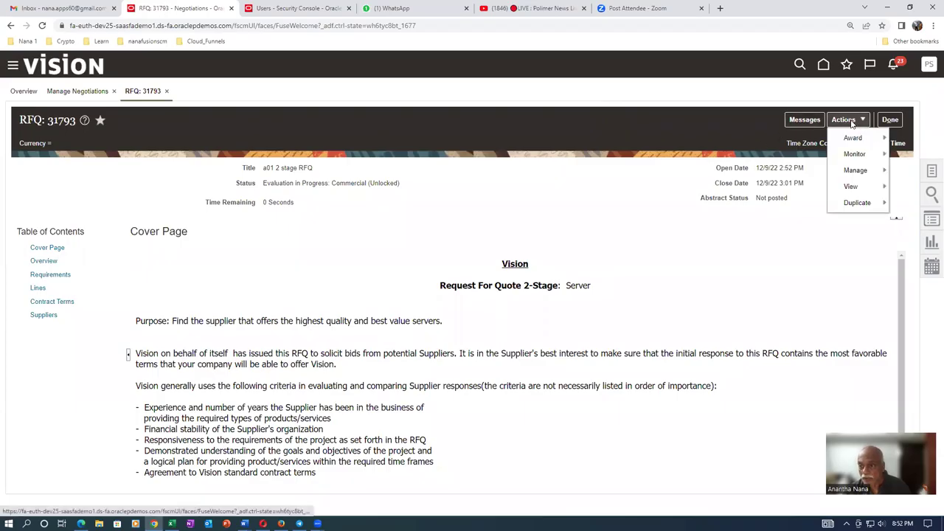
mouse_move(852, 154)
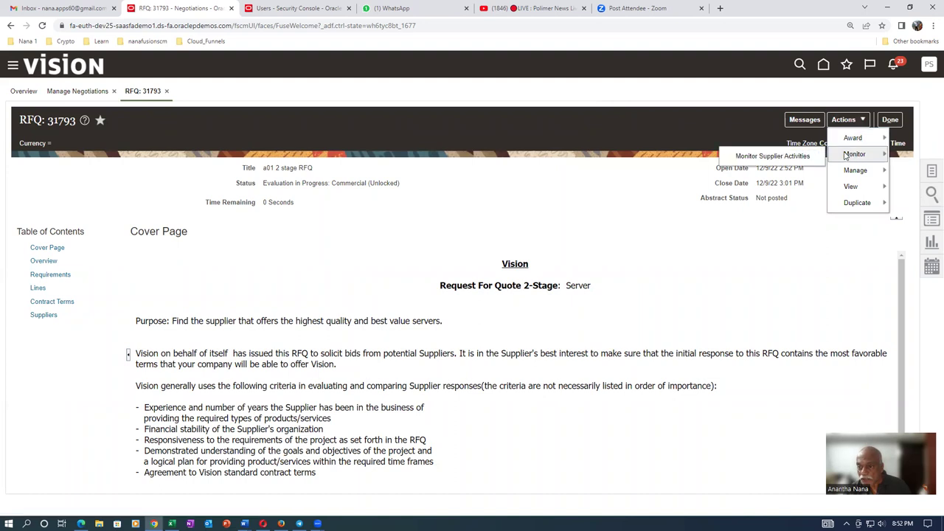
left_click(764, 157)
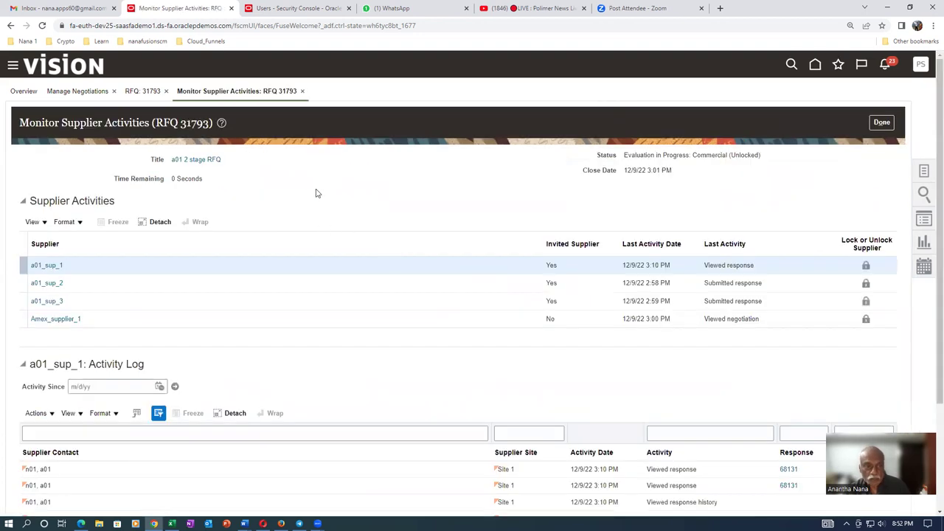
scroll(321, 203, "down", 1)
scroll(321, 204, "down", 2)
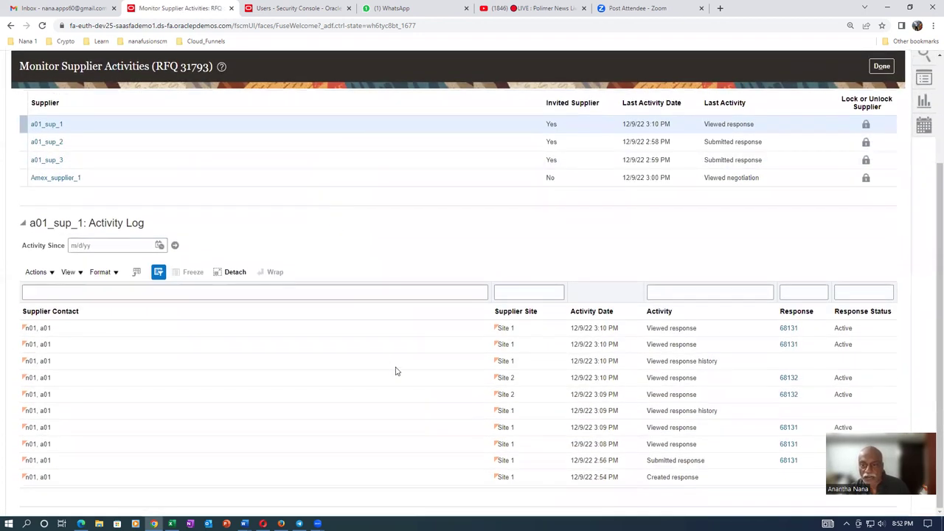
scroll(421, 328, "up", 3)
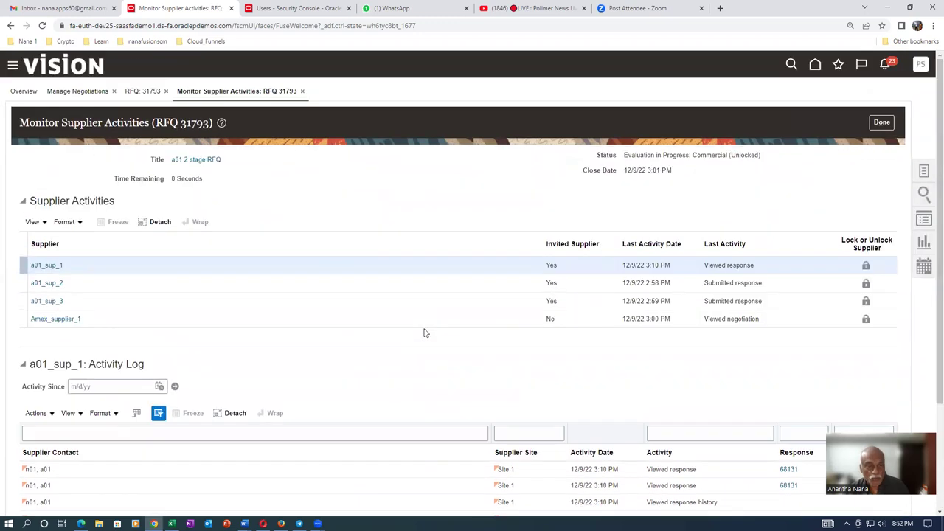
left_click(879, 121)
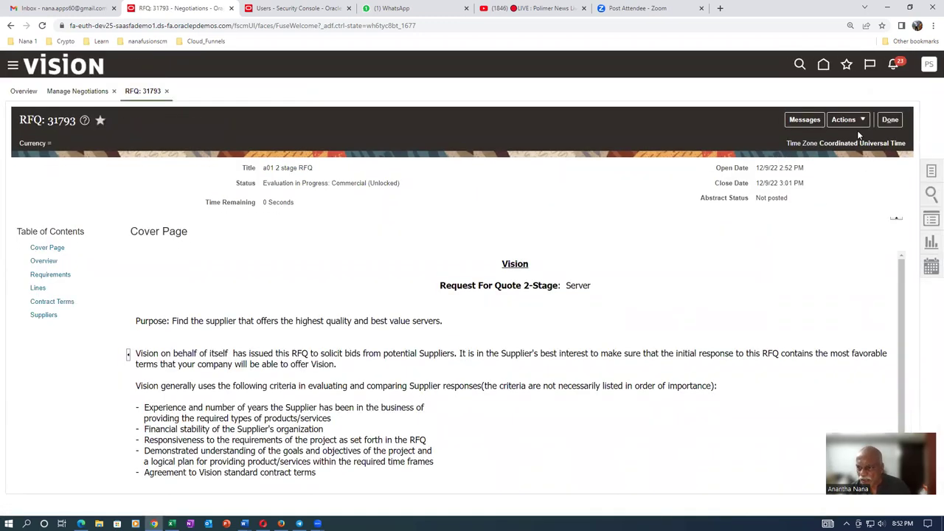
- Reopen RFQ 31793 from Manage Negotiations and view the lines of response 68133 through the response history
left_click(890, 119)
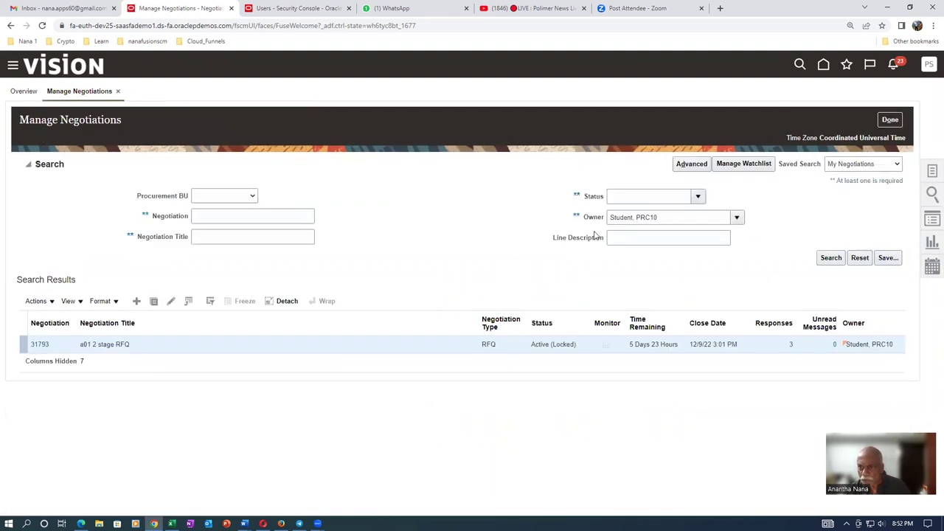
left_click(40, 344)
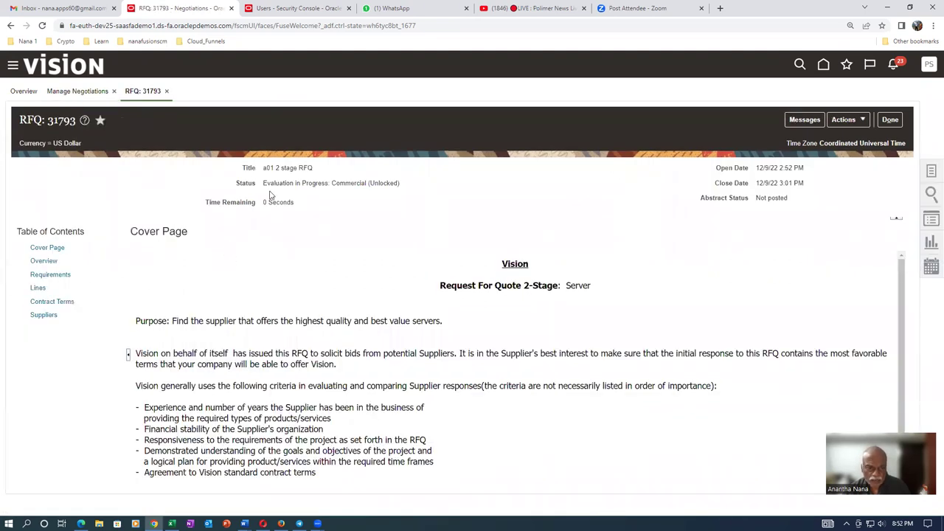
left_click(851, 121)
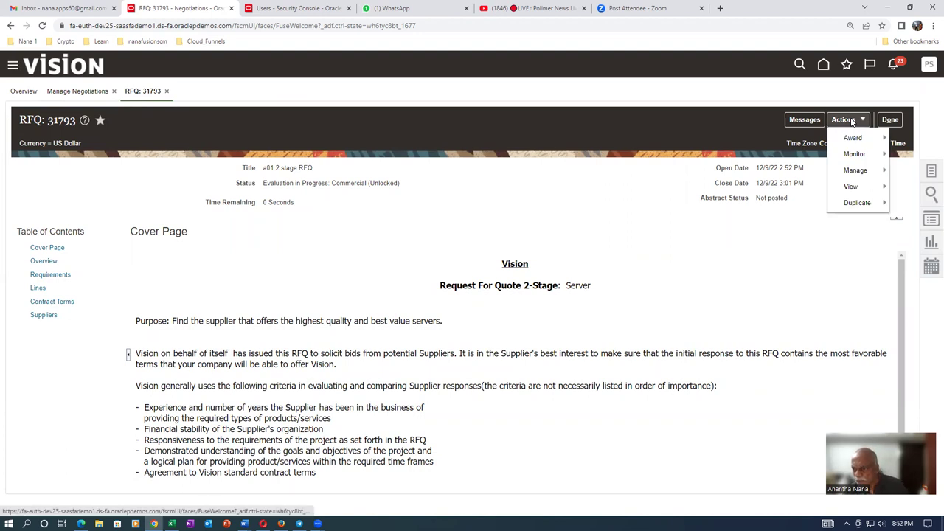
mouse_move(856, 143)
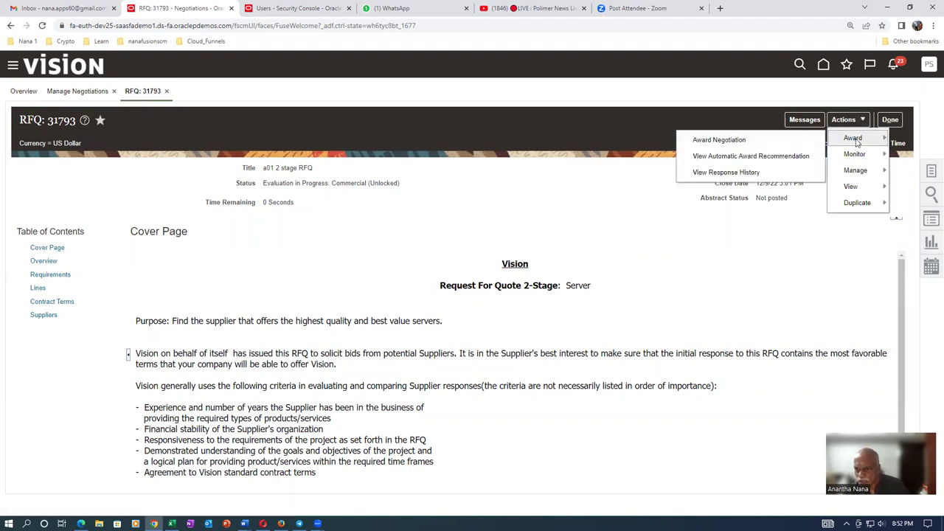
left_click(728, 173)
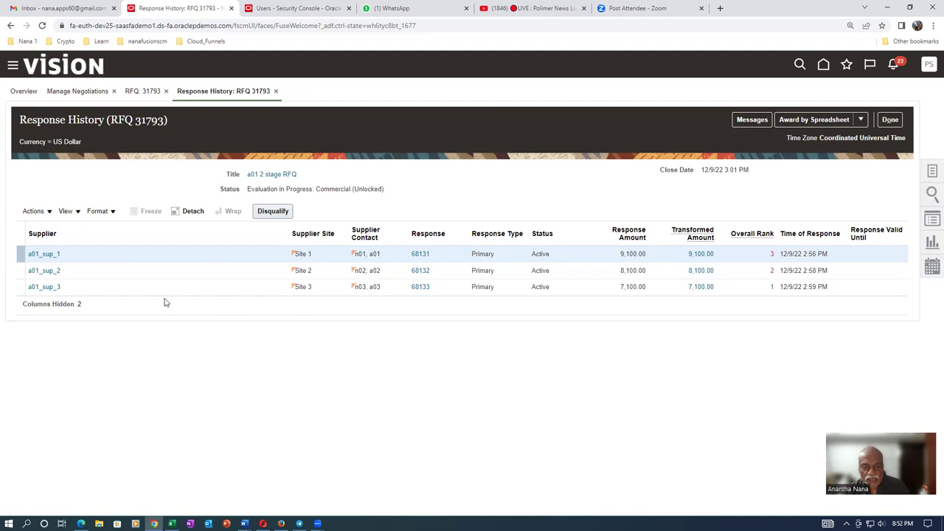
left_click(421, 292)
left_click(421, 289)
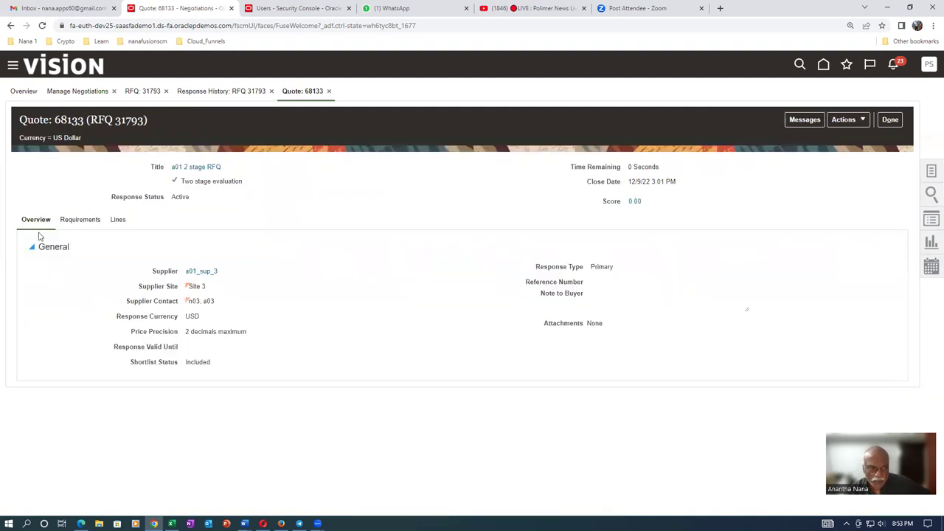
left_click(118, 219)
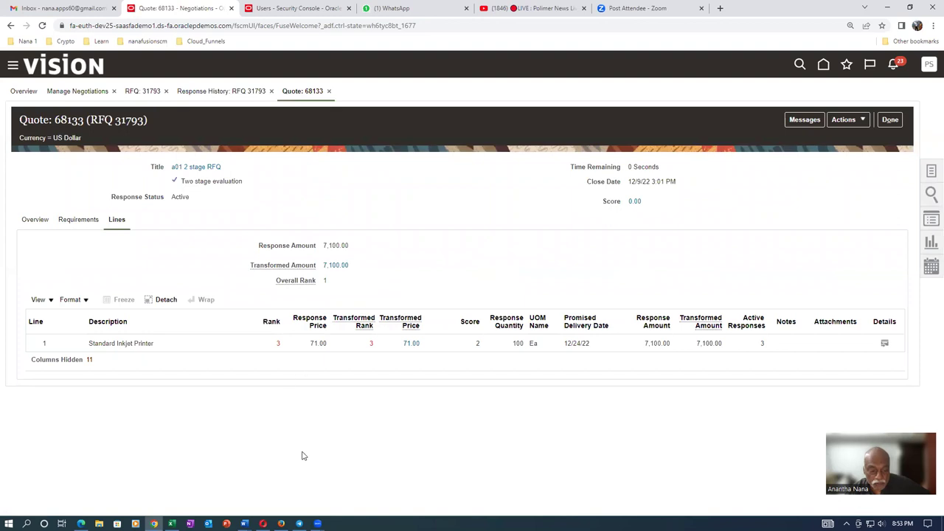
- Switch to the supplier portal in Firefox, reload the RFQ's response history, and inspect the line 1 details of response 68132
left_click(281, 524)
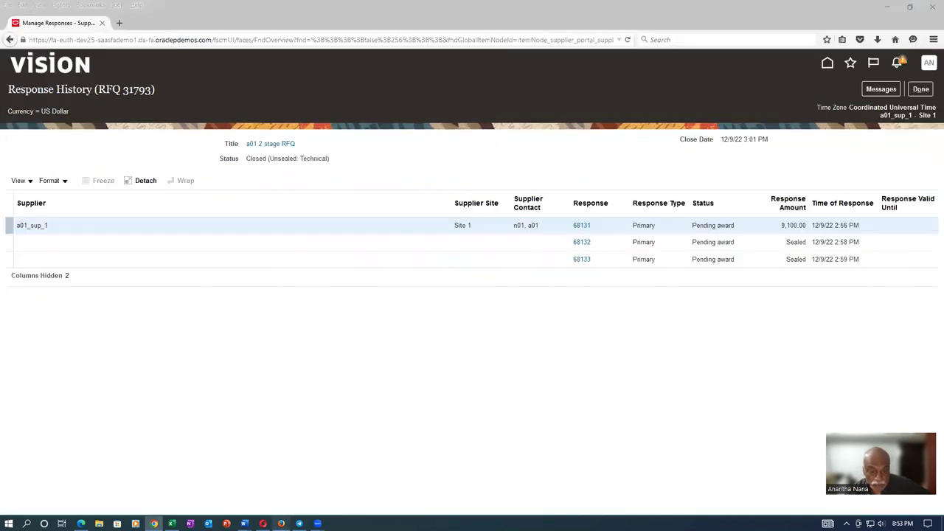
left_click(919, 90)
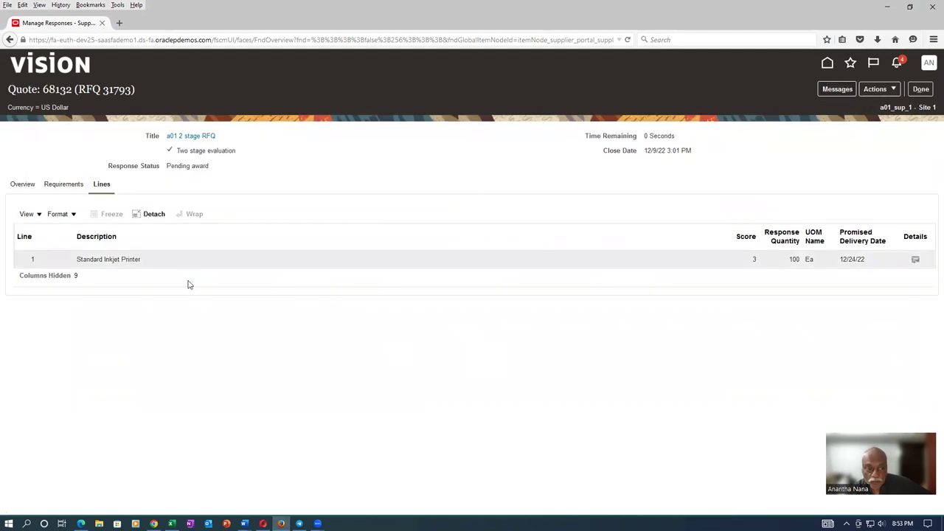
left_click(876, 89)
left_click(874, 108)
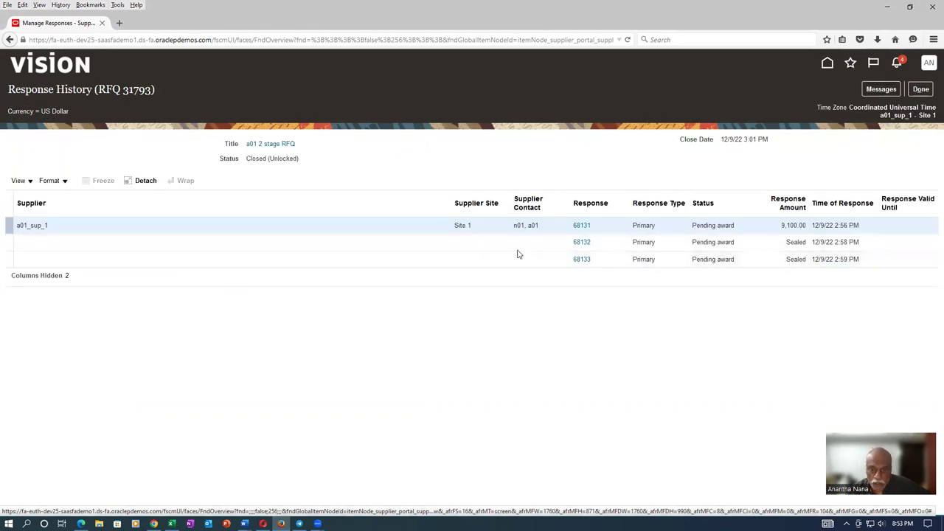
left_click(582, 242)
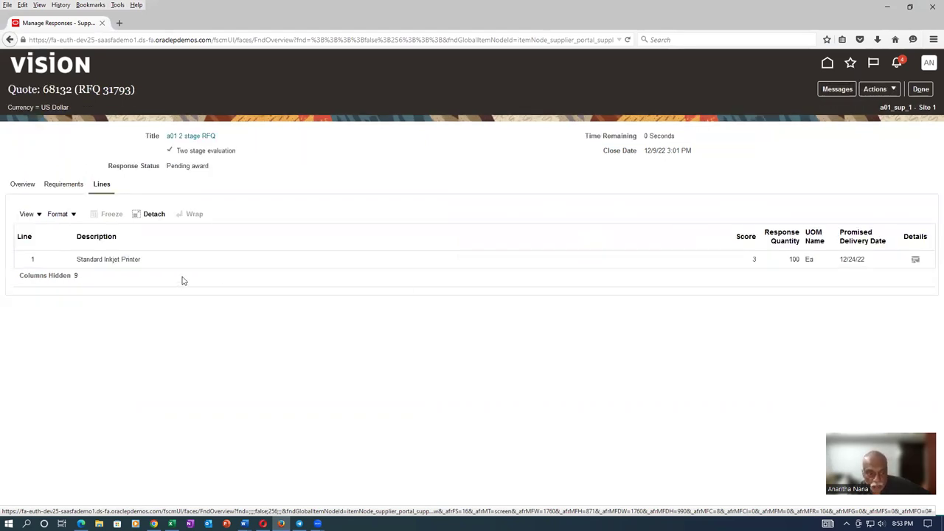
left_click(915, 261)
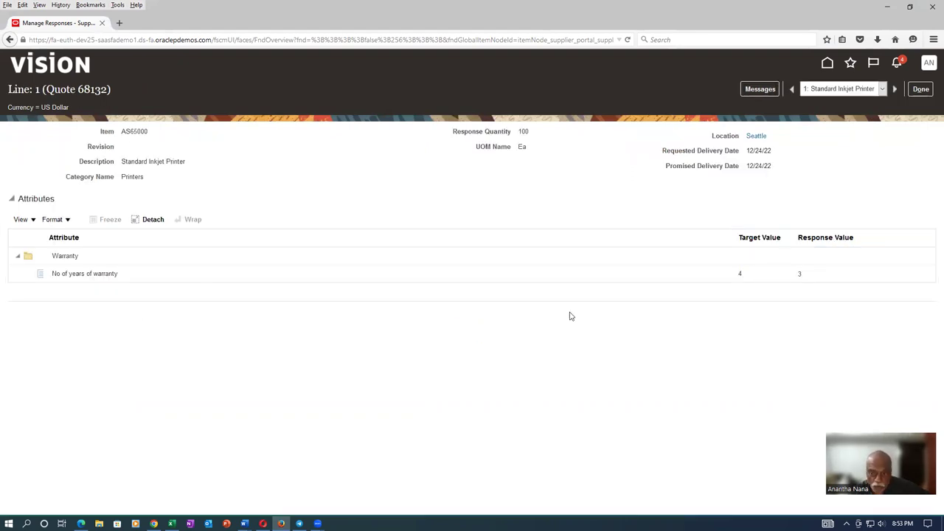
left_click(921, 88)
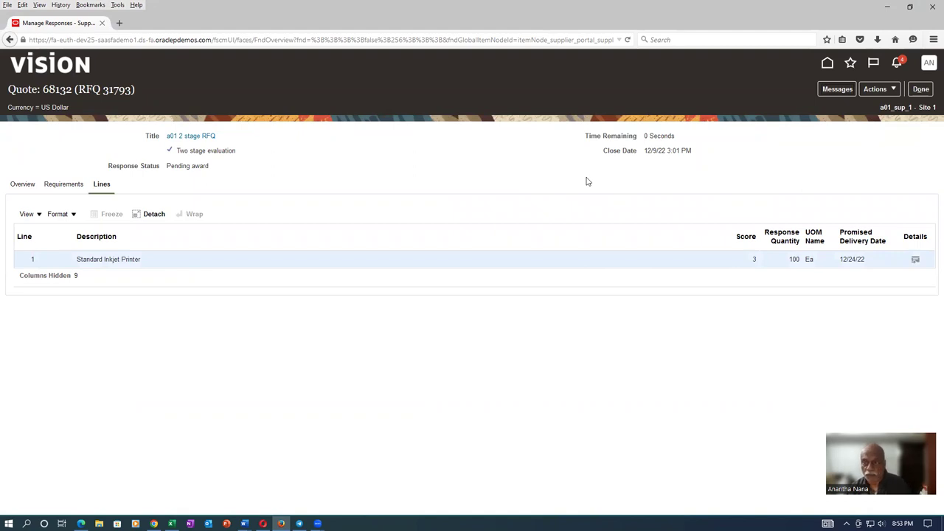
left_click(920, 89)
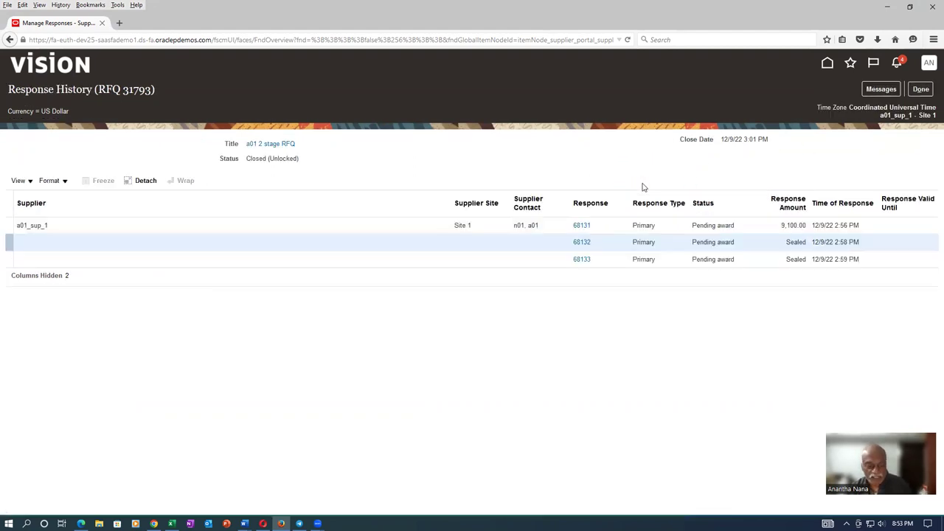
- Compare the supplier's response history in Firefox with the buyer's quote 68133 in Chrome, and open the quote's line 1 details
key("alt+Tab")
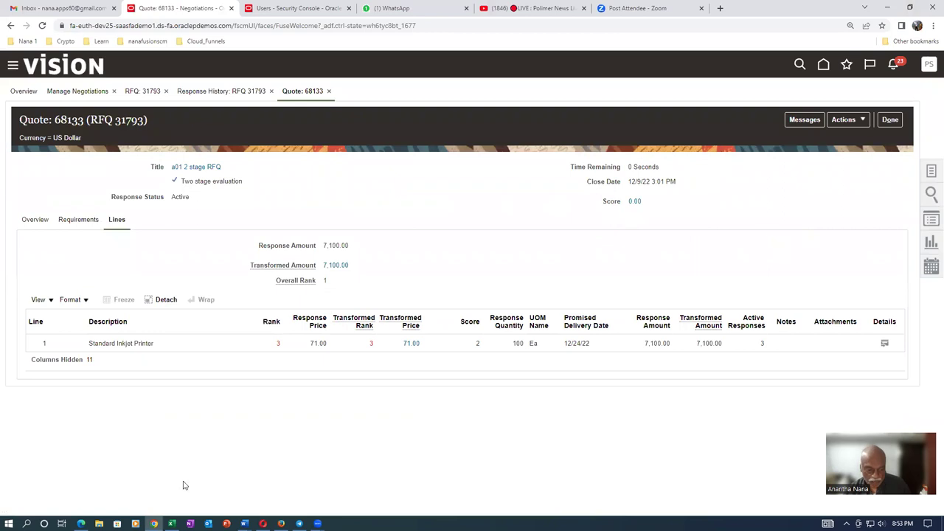
key("alt+Tab")
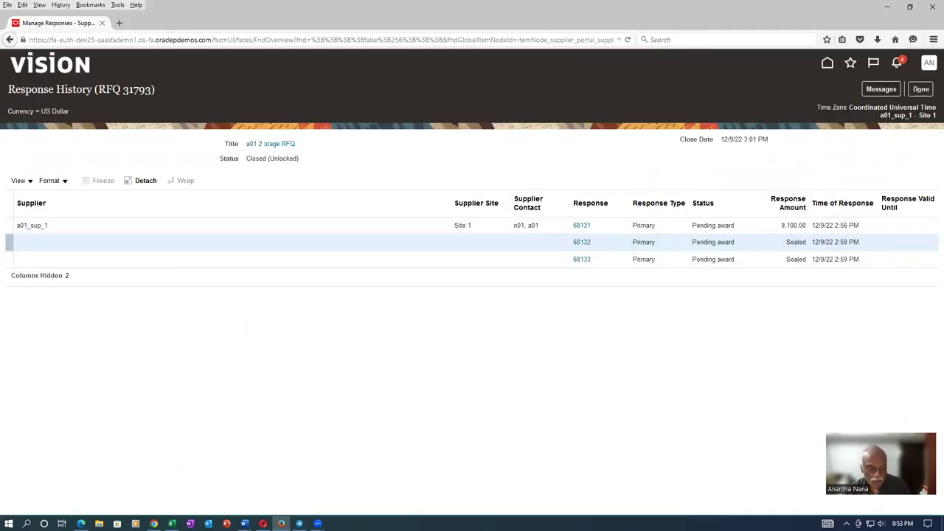
key("alt+Tab")
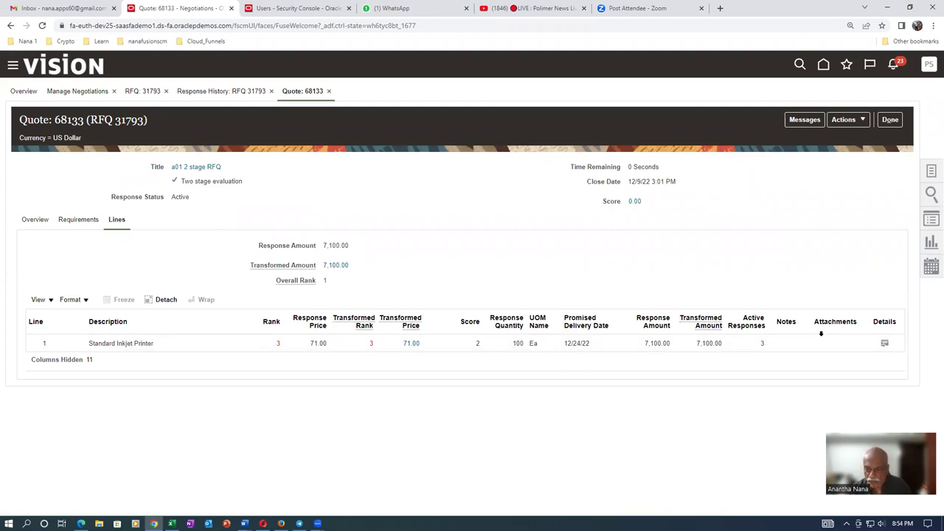
left_click(885, 342)
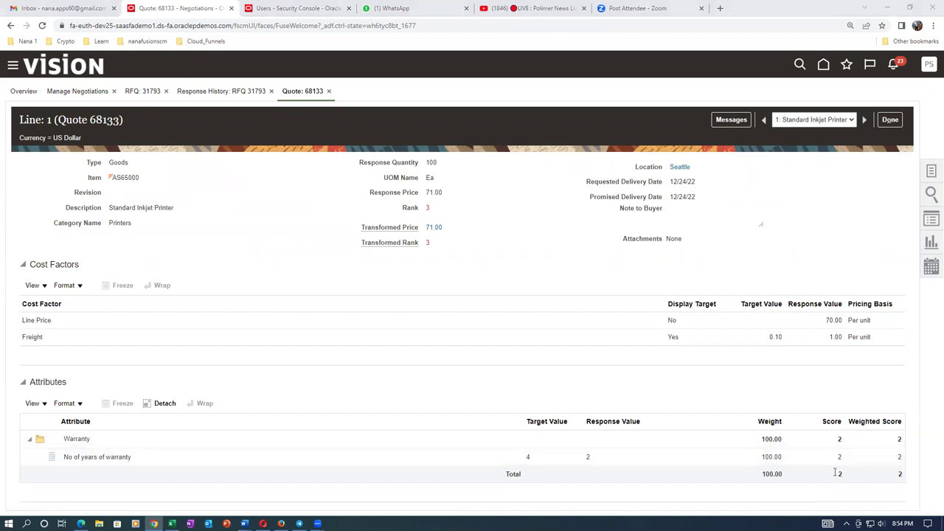
- Close the line 1 details of quote 68133, review the response history of RFQ 31793, and exit it
left_click(892, 120)
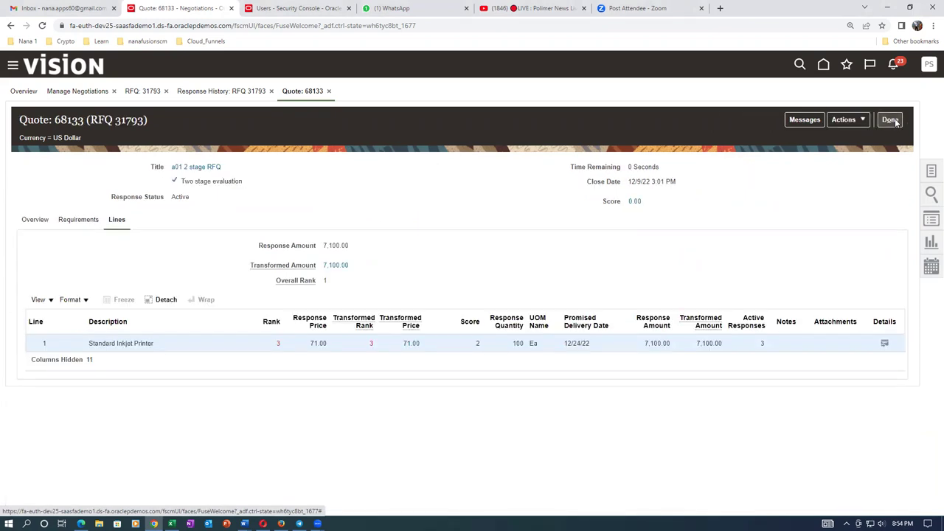
left_click(845, 121)
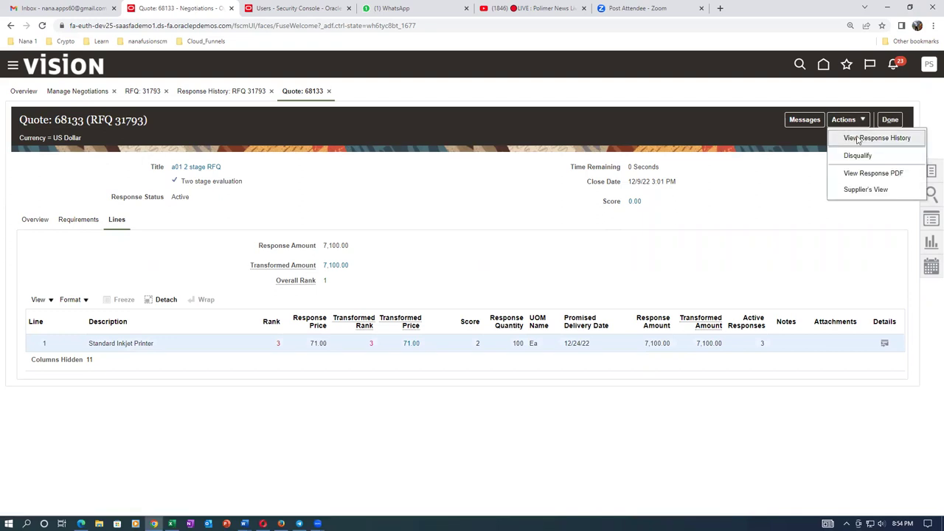
left_click(859, 139)
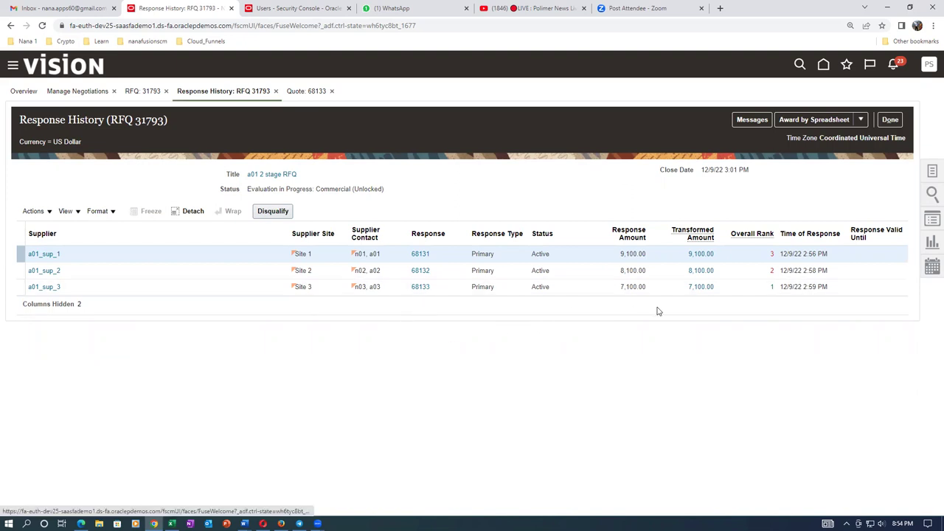
left_click(891, 121)
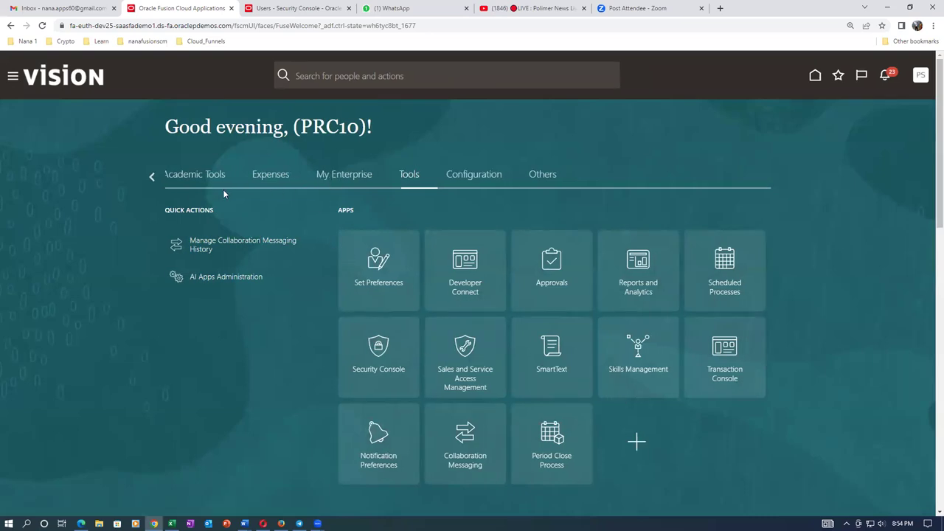
- Go to the Negotiations work area under Procurement and open the Manage Negotiations task
left_click(150, 177)
left_click(151, 177)
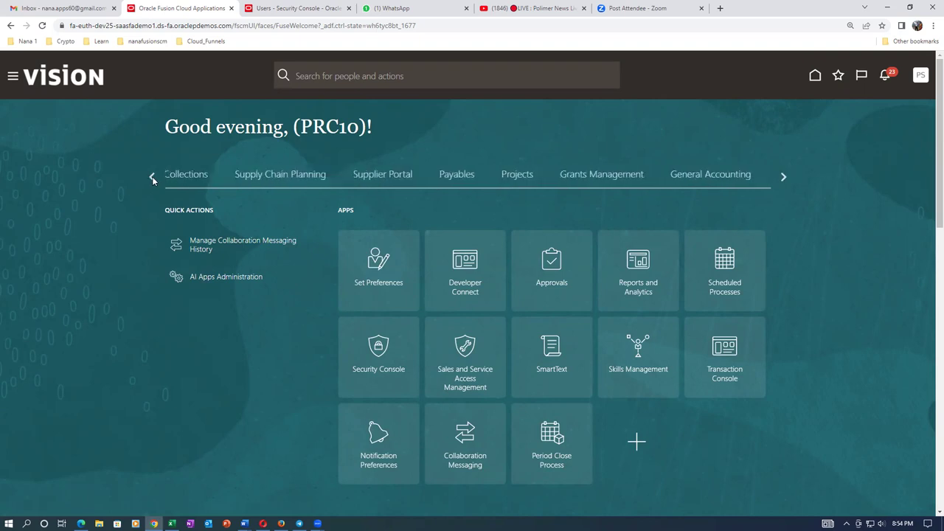
left_click(152, 176)
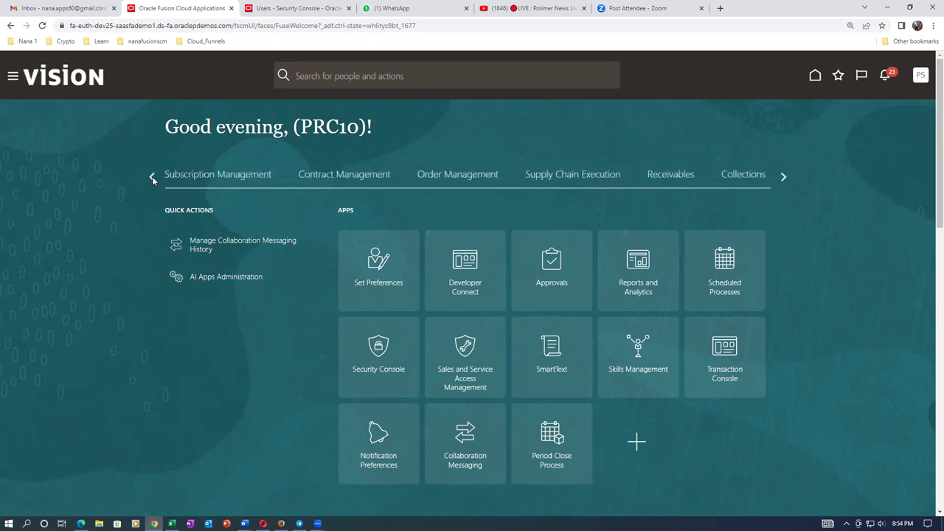
left_click(152, 176)
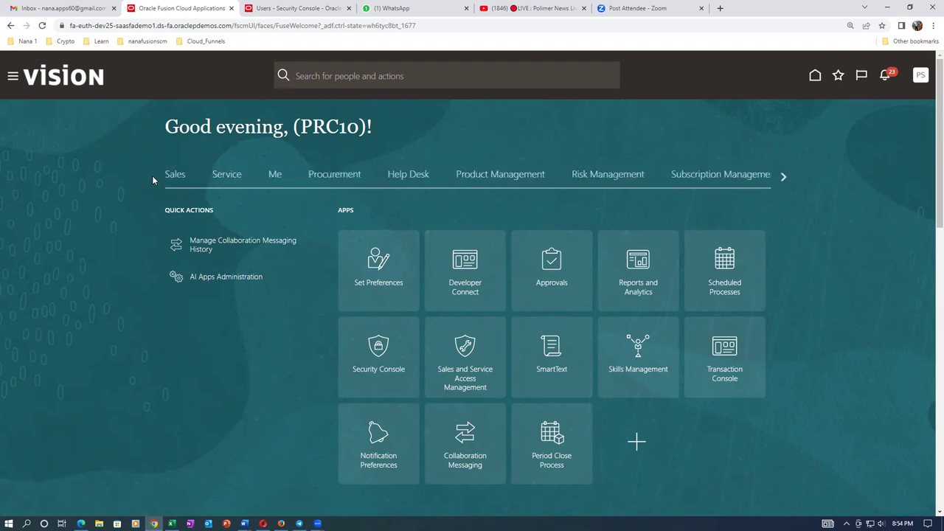
left_click(340, 174)
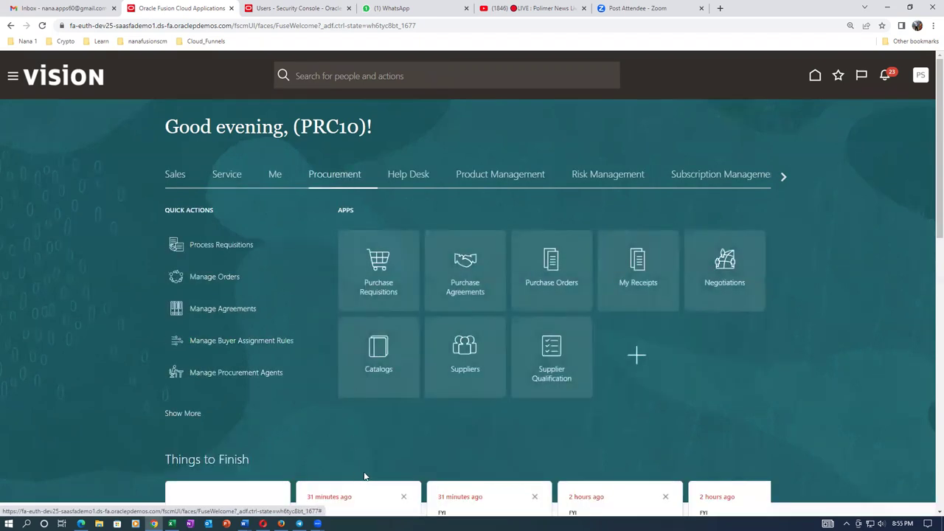
left_click(733, 284)
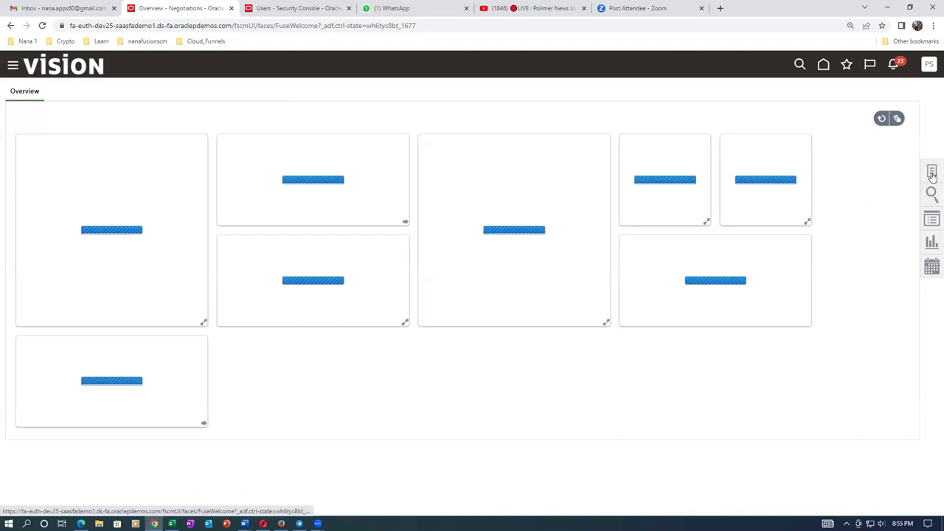
left_click(932, 174)
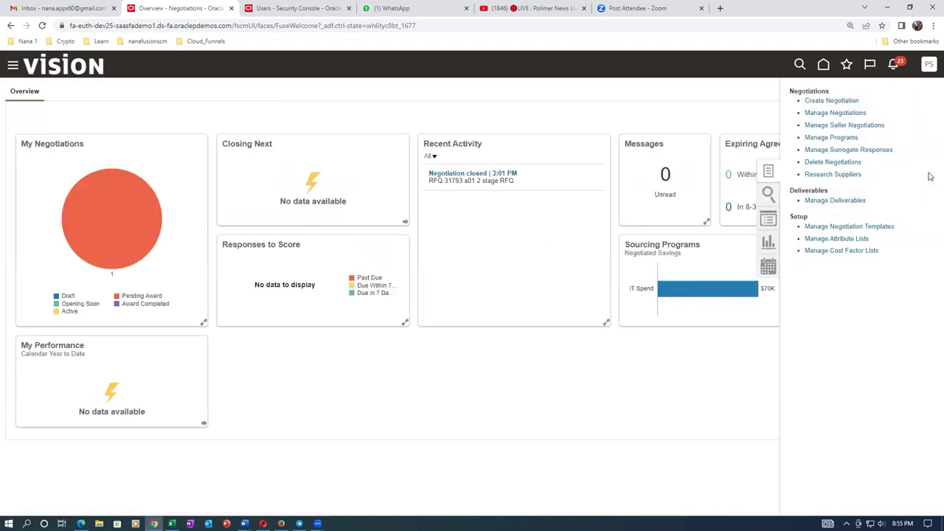
left_click(833, 114)
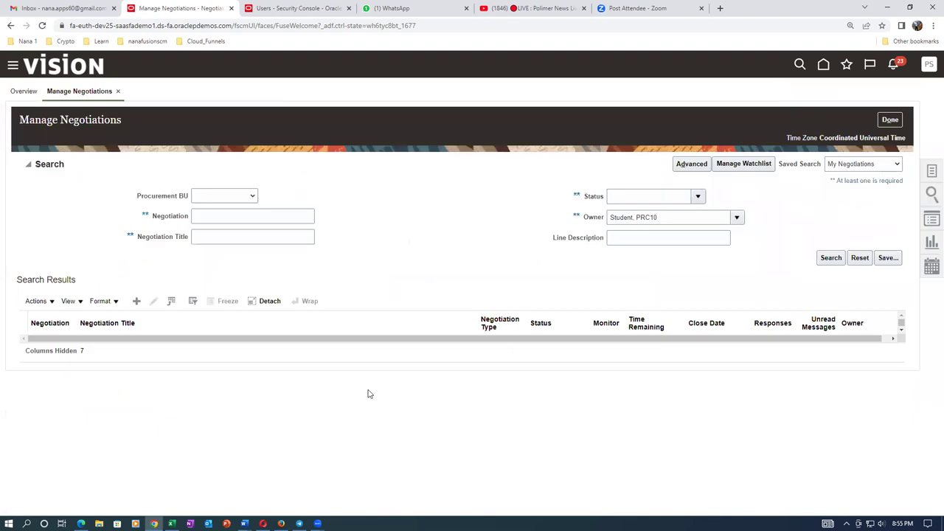
- Search for negotiation 31793 and open the RFQ
left_click(242, 219)
type("31793")
key("Tab")
left_click(831, 259)
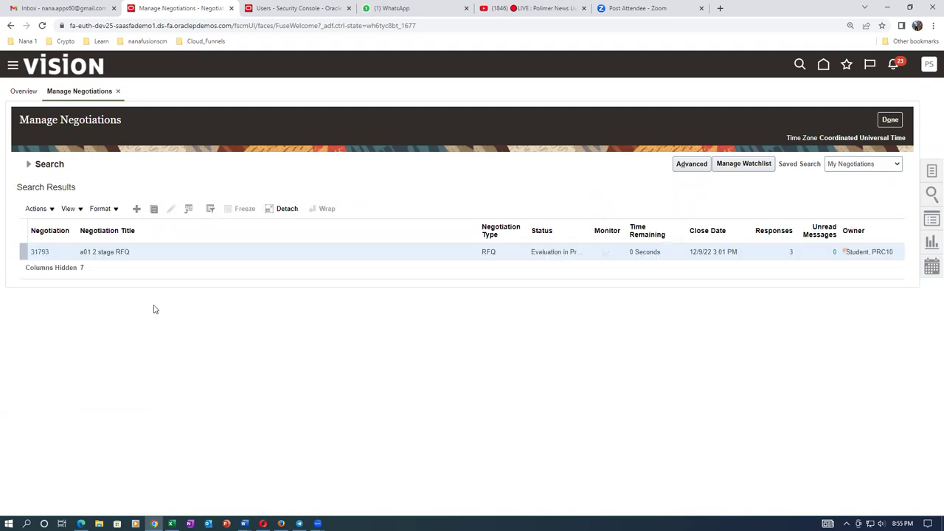
left_click(37, 252)
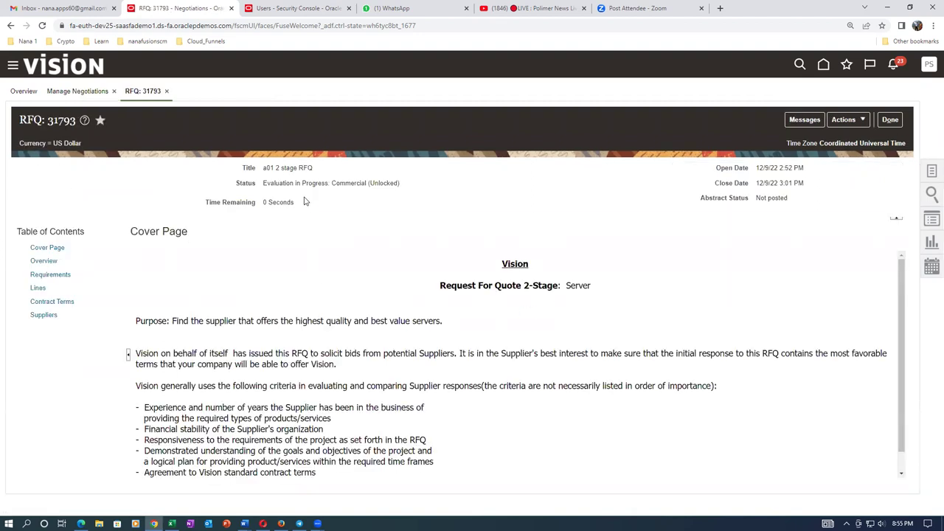
- View the buyer's response history for RFQ 31793, examine the response amounts and ranks, and return to the RFQ
left_click(834, 119)
mouse_move(847, 139)
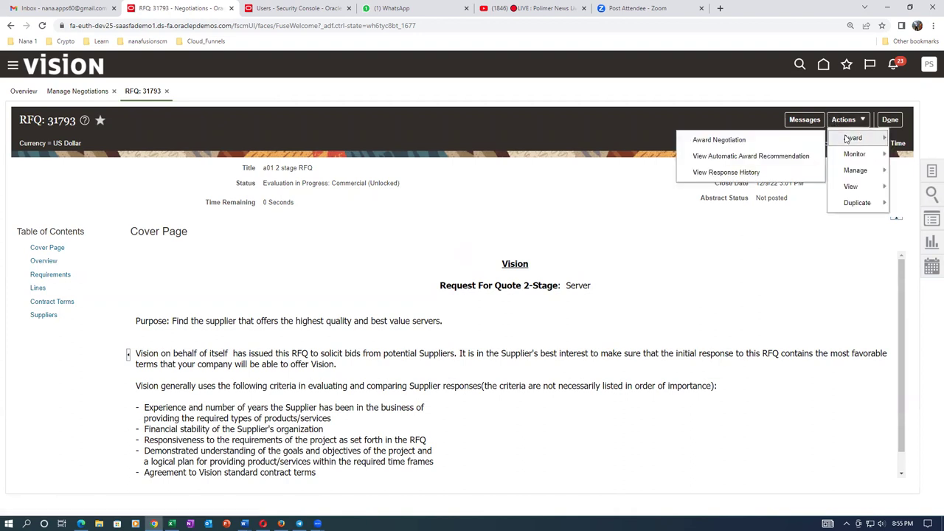
left_click(754, 172)
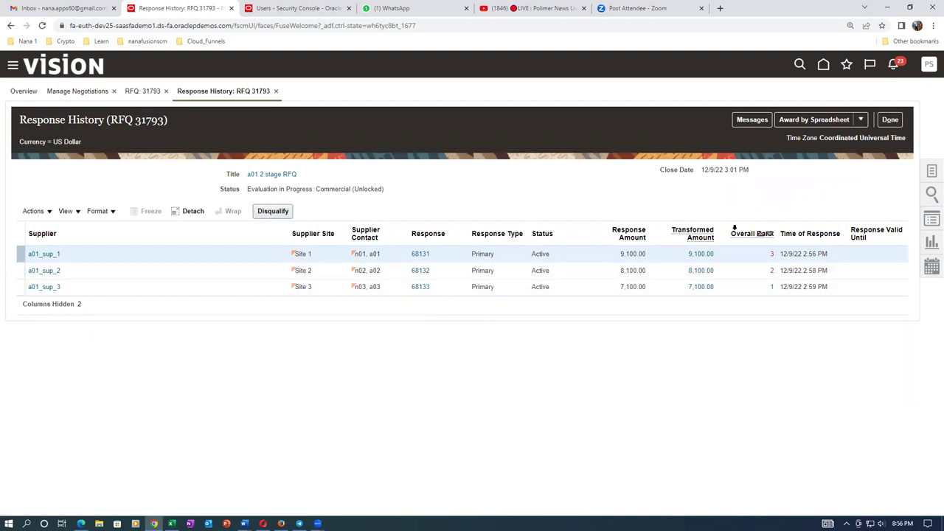
left_click(890, 119)
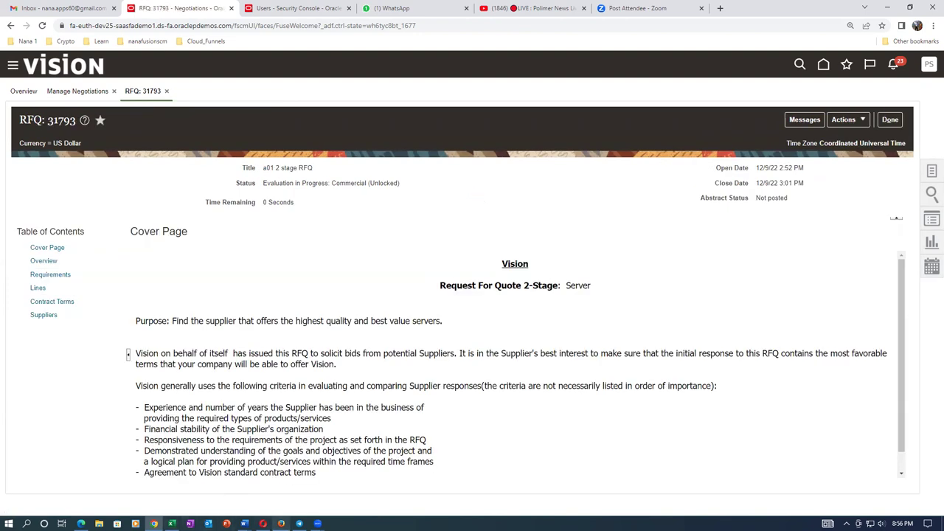
- Switch to the supplier portal in Firefox and inspect the line information visible for response 68132
left_click(281, 524)
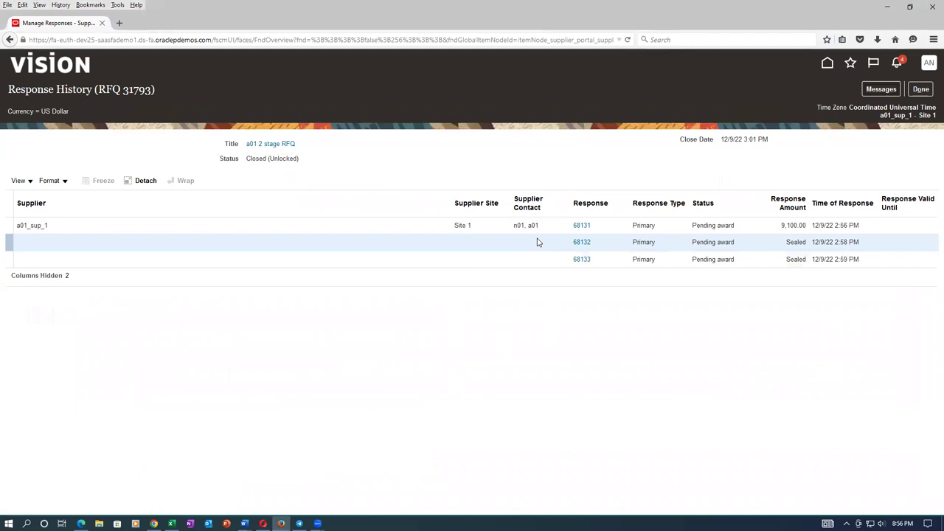
left_click(582, 243)
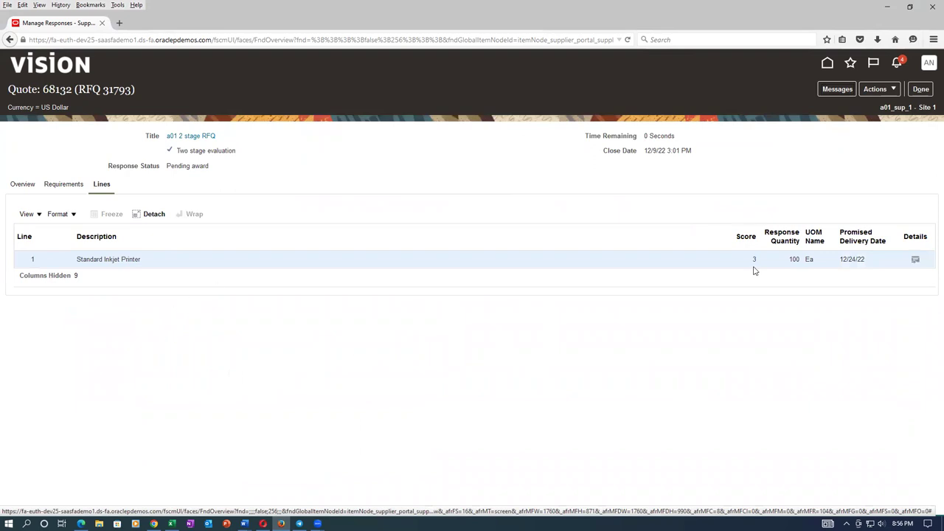
left_click(915, 259)
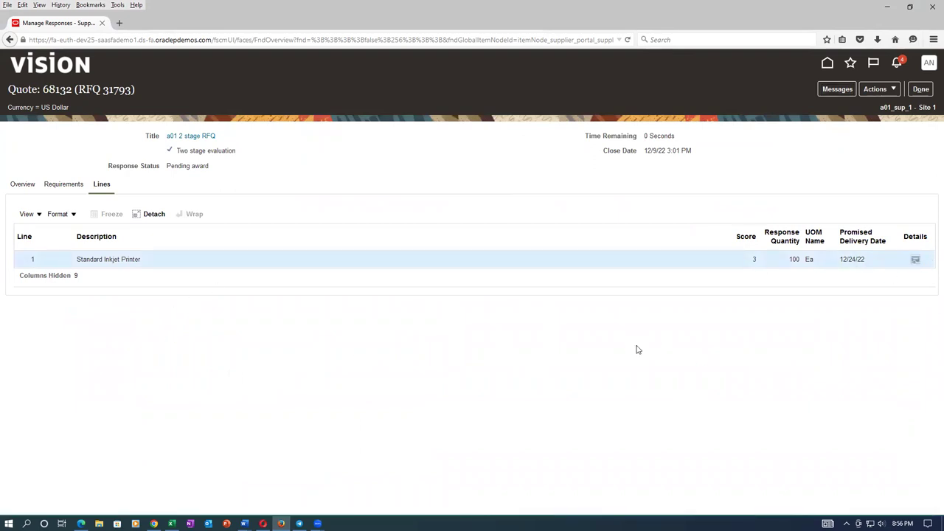
left_click(921, 93)
- Switch back to Chrome and unseal the Commercial stage of RFQ 31793, accepting the warning and the confirmation
left_click(154, 524)
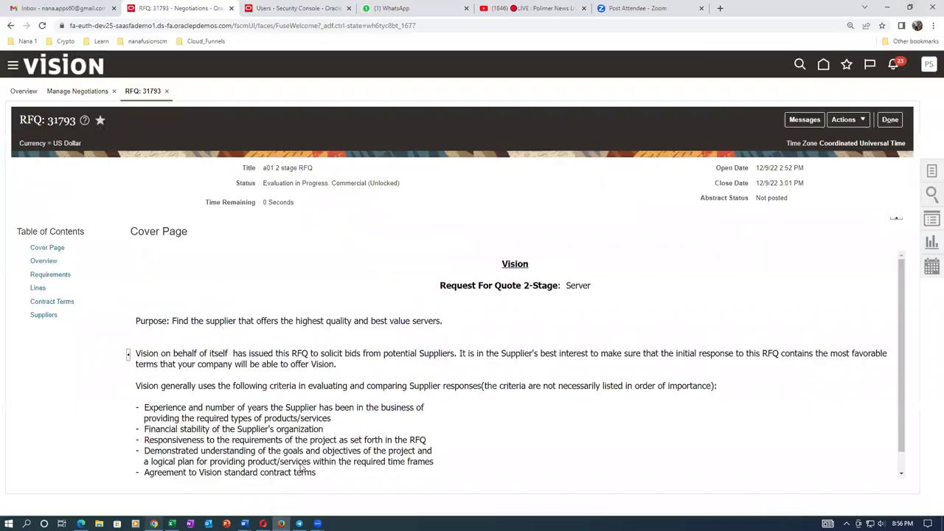
left_click(843, 120)
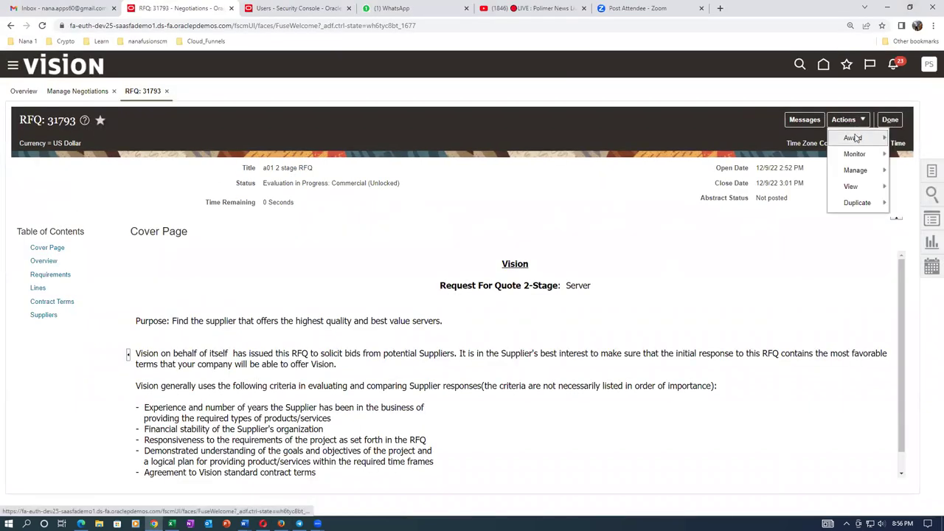
mouse_move(841, 171)
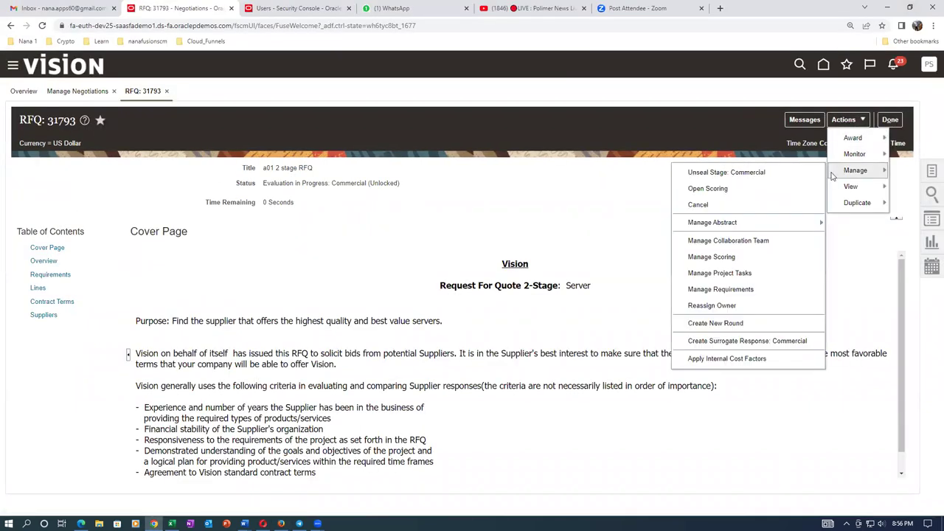
left_click(742, 174)
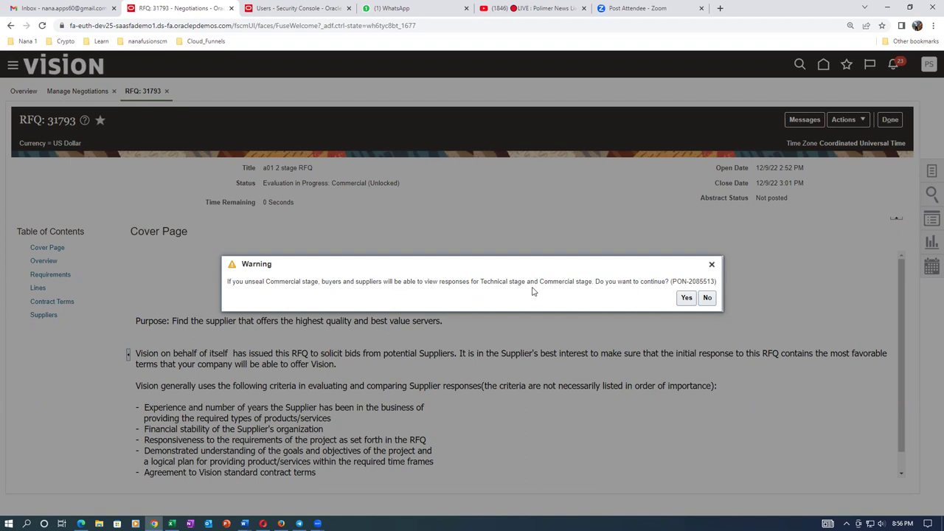
left_click(686, 297)
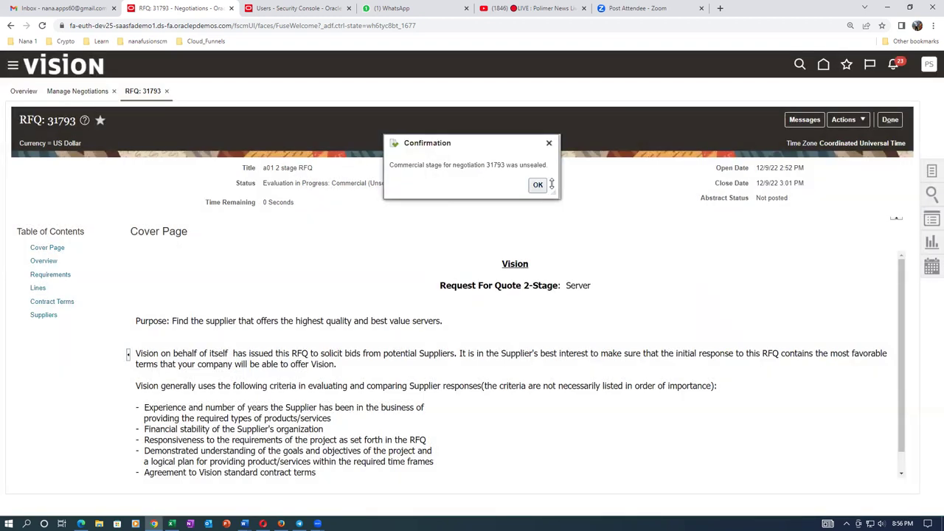
left_click(537, 186)
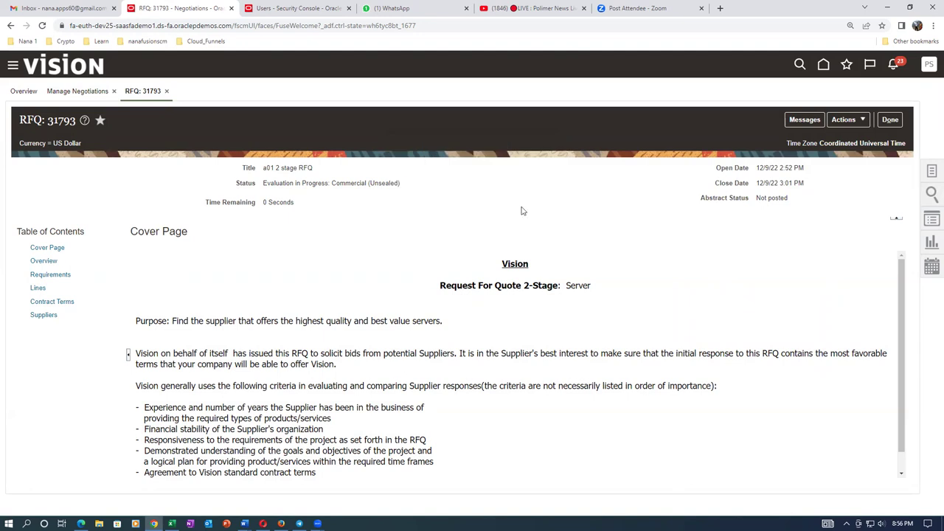
- Switch to the supplier portal in Firefox, recheck quote 68132 and the response history, and return to Manage Responses
left_click(281, 524)
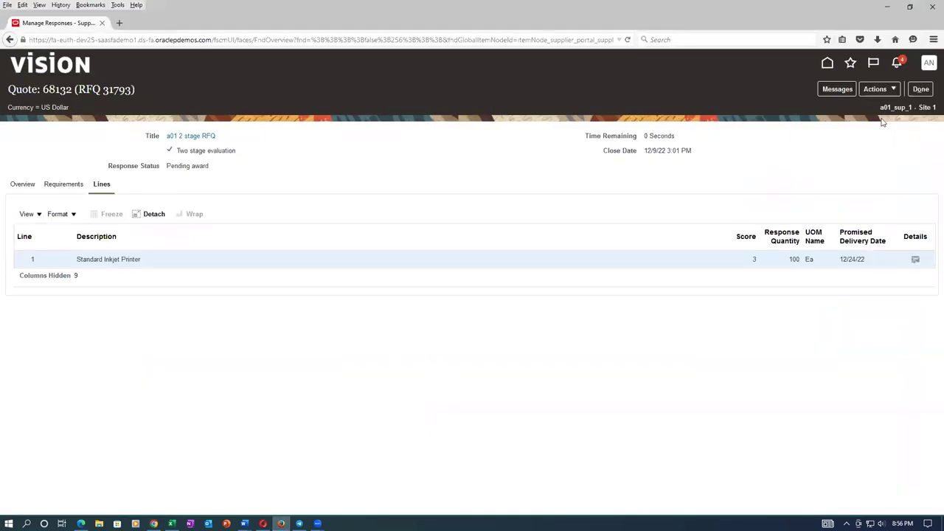
left_click(920, 88)
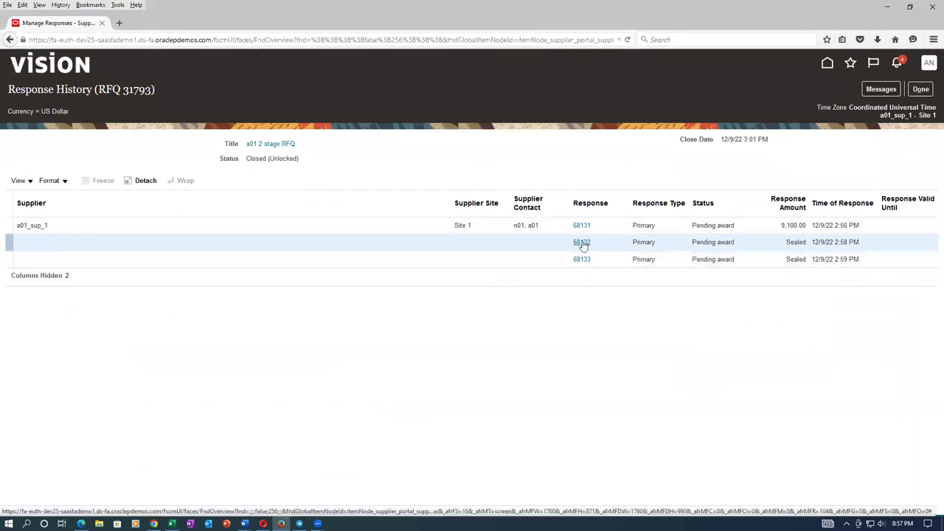
left_click(921, 89)
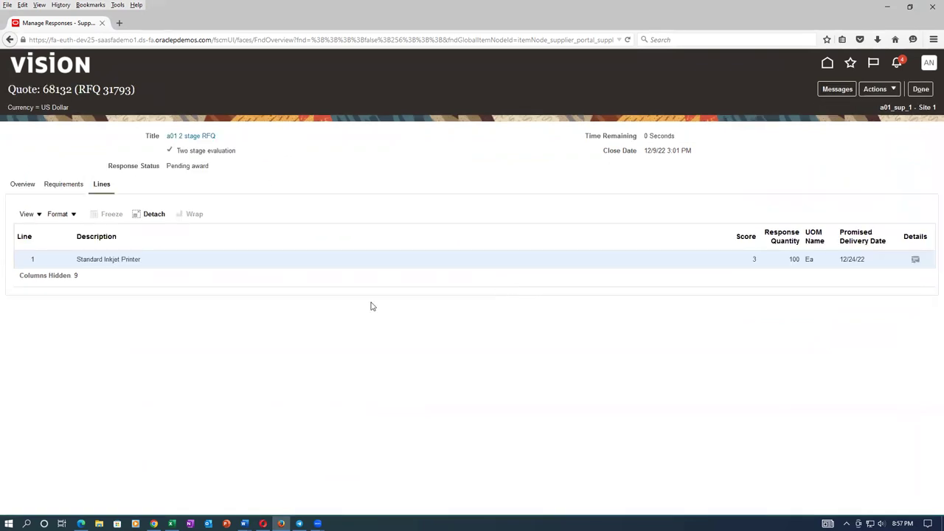
left_click(923, 91)
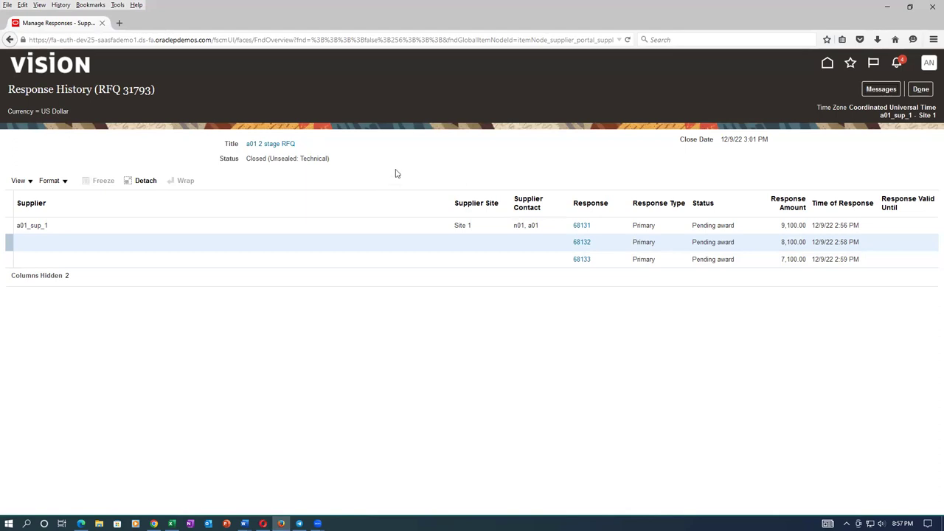
left_click(921, 90)
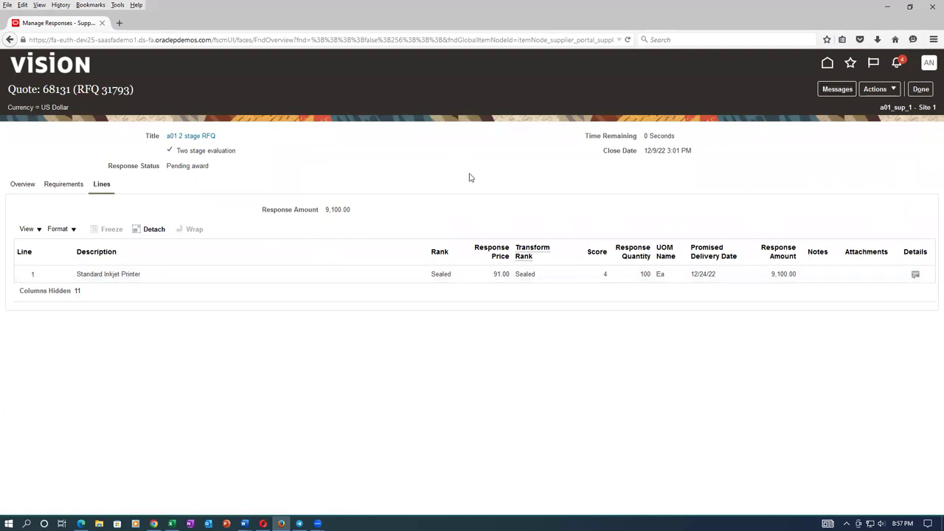
left_click(919, 89)
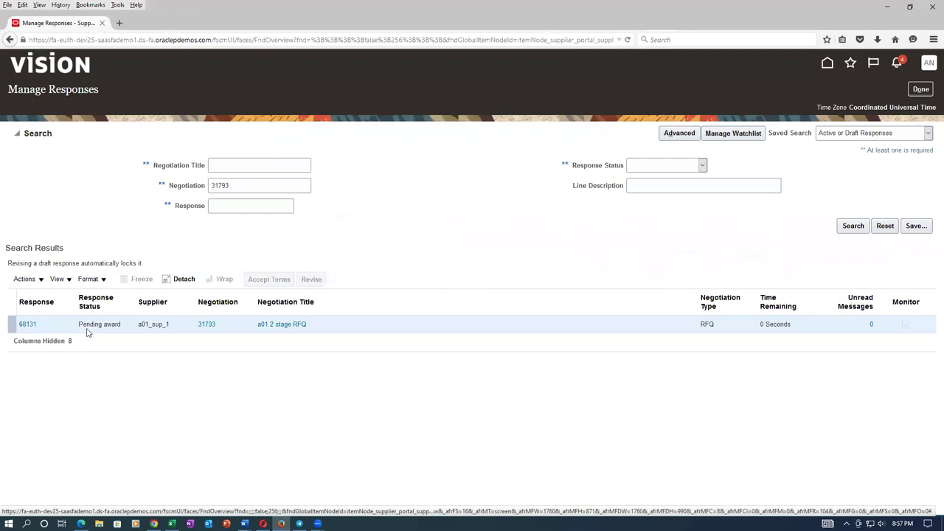
- Rerun the response search for negotiation 31793, open response 68131, and view its response history
left_click(853, 226)
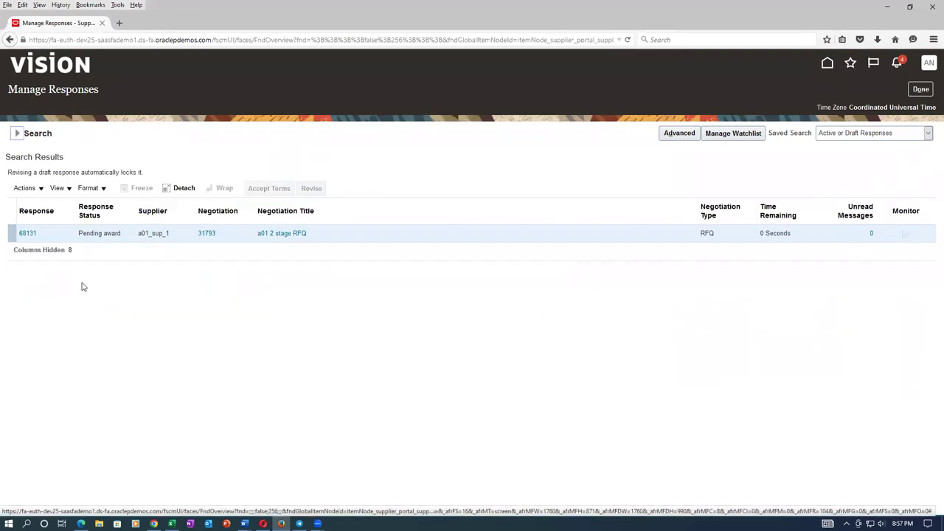
left_click(26, 234)
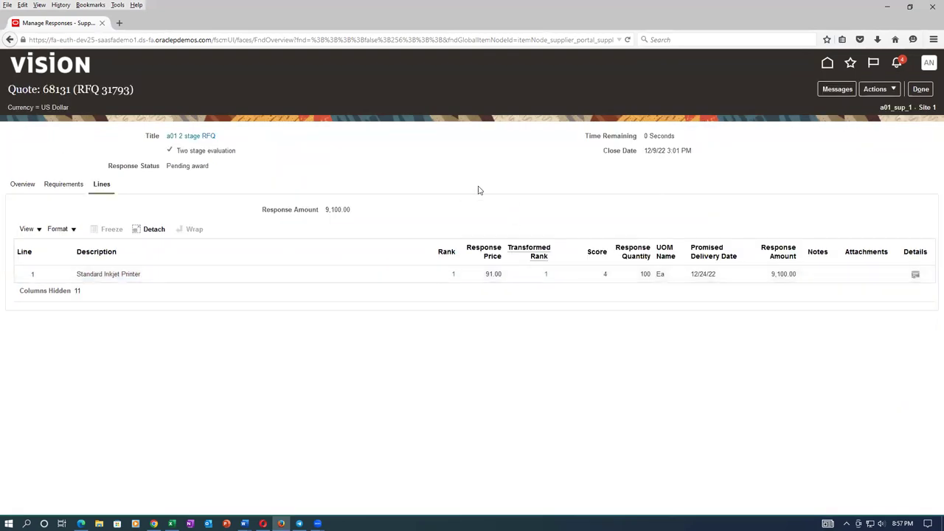
left_click(878, 89)
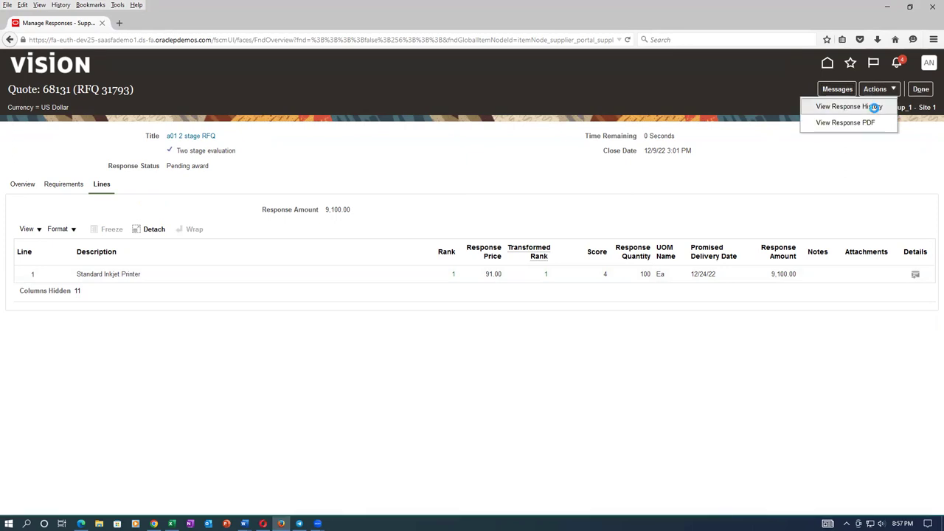
left_click(876, 109)
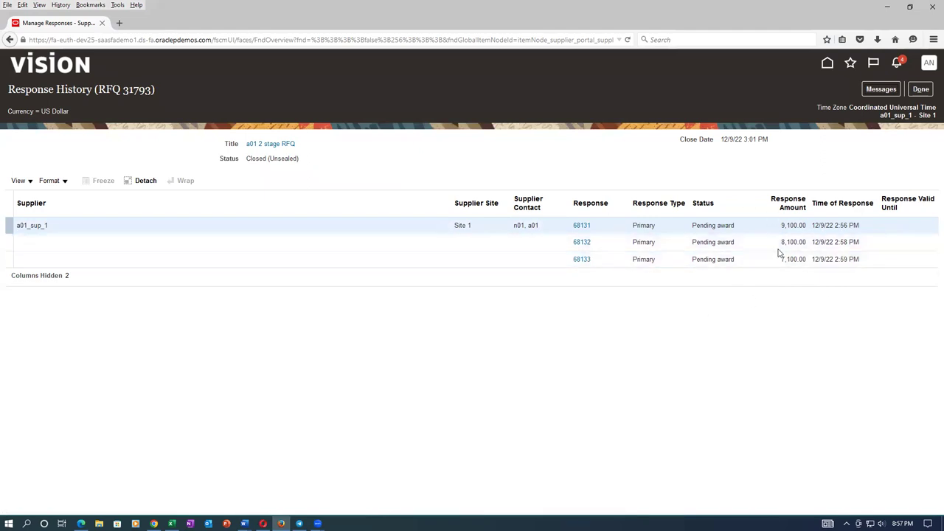
- Open response 68132 from the supplier's response history, inspect the line 1 price, cost factors and attributes, and return to the history
left_click(580, 242)
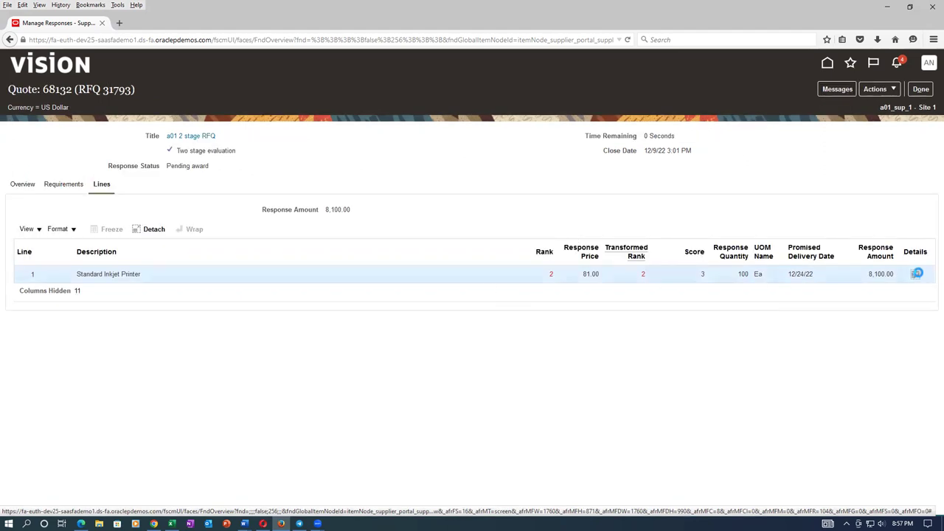
left_click(917, 275)
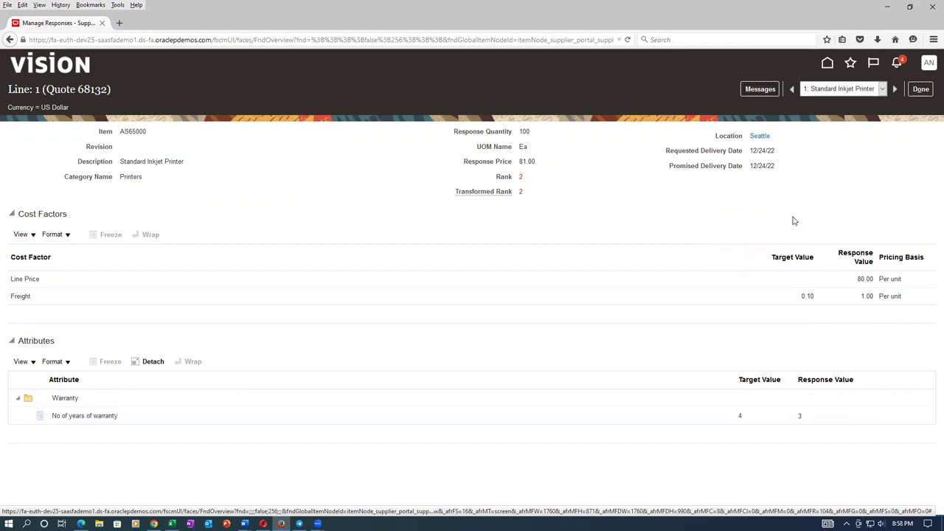
left_click(918, 89)
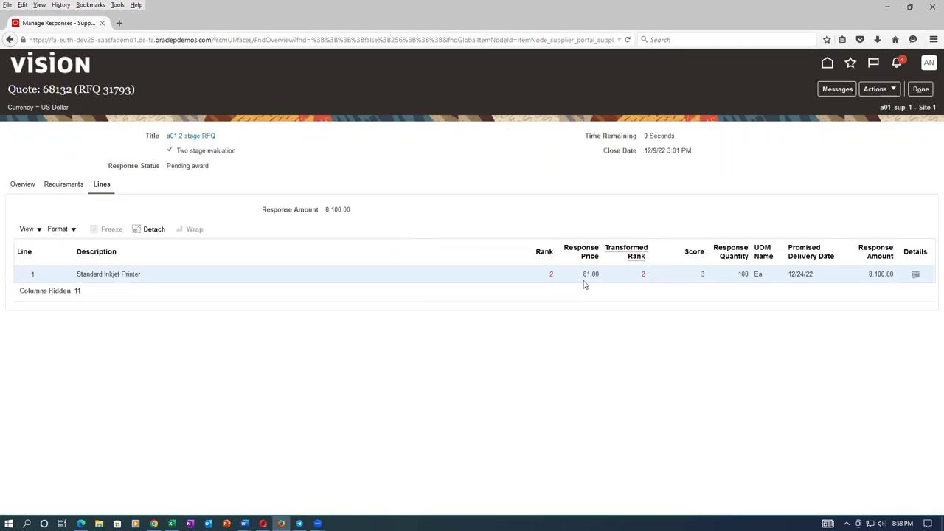
left_click(920, 89)
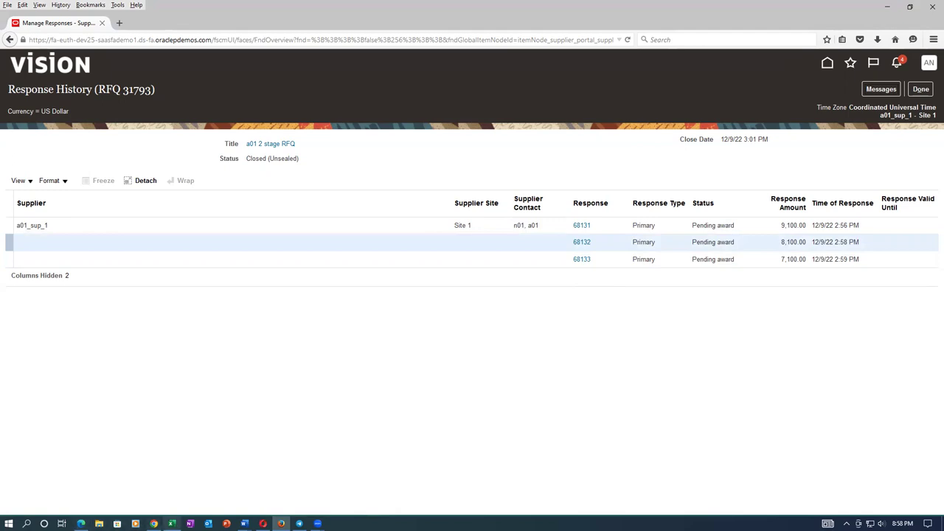
- Switch to the Fusion_Procurement_Work_Sheet workbook in Excel and review the Two Stage RFQ tasks from completing the Technical stage through submitting for approval
left_click(172, 523)
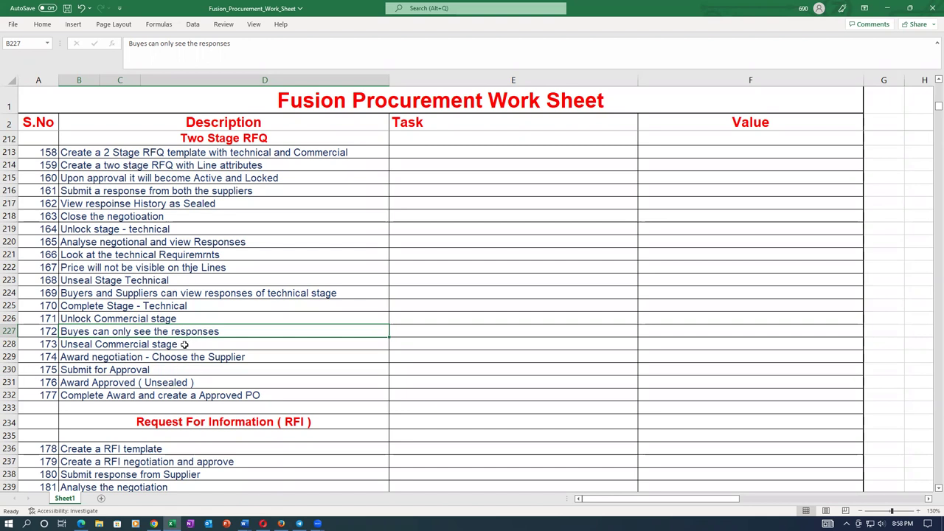
left_click(131, 359)
left_click(133, 333)
left_click(136, 348)
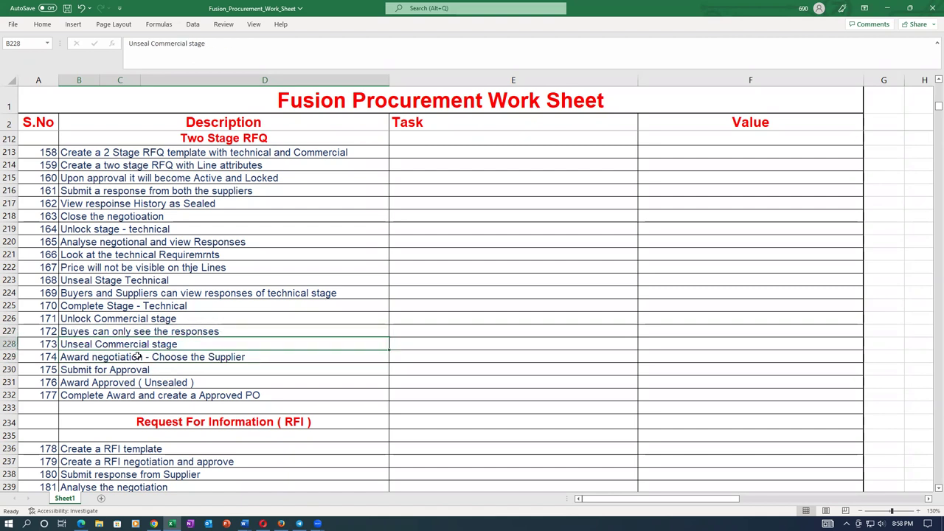
left_click(135, 358)
left_click(134, 346)
left_click(120, 309)
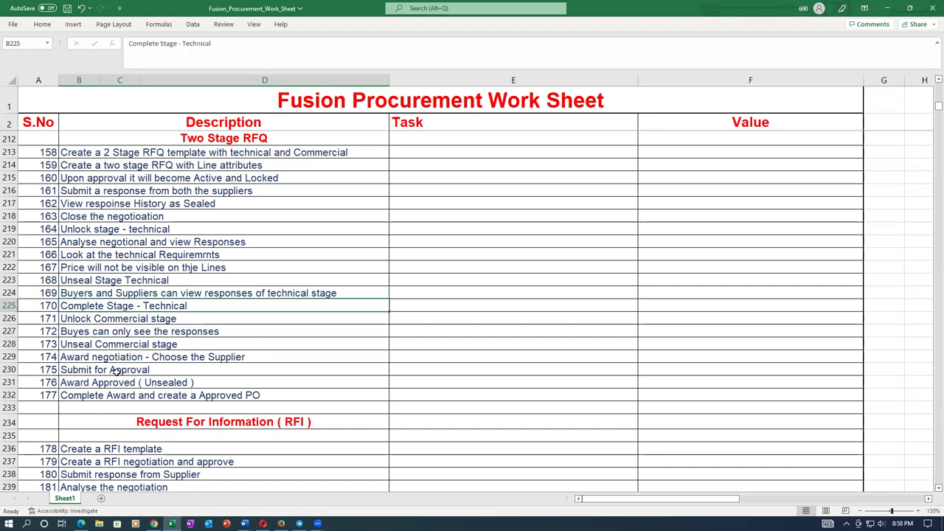
left_click(111, 371)
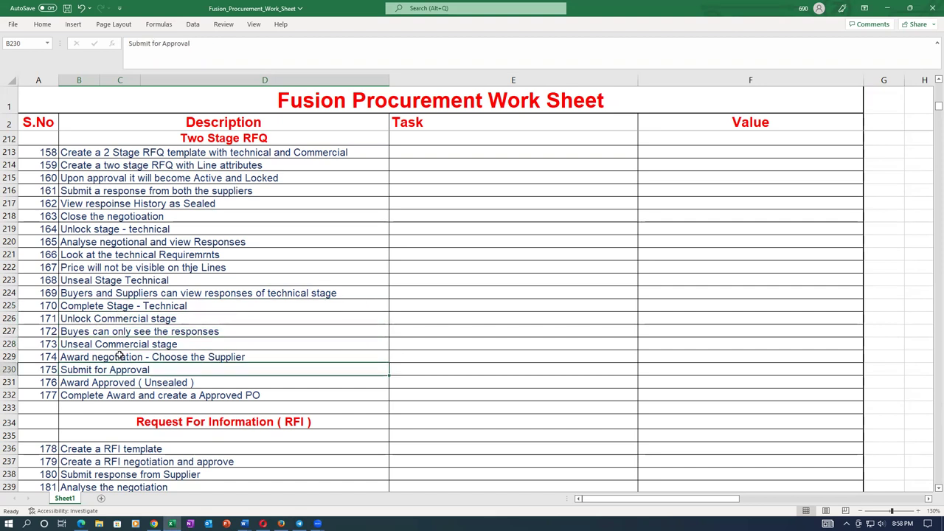
- Switch to the buyer session in Chrome and open Award Negotiation for RFQ 31793
key("alt+Tab")
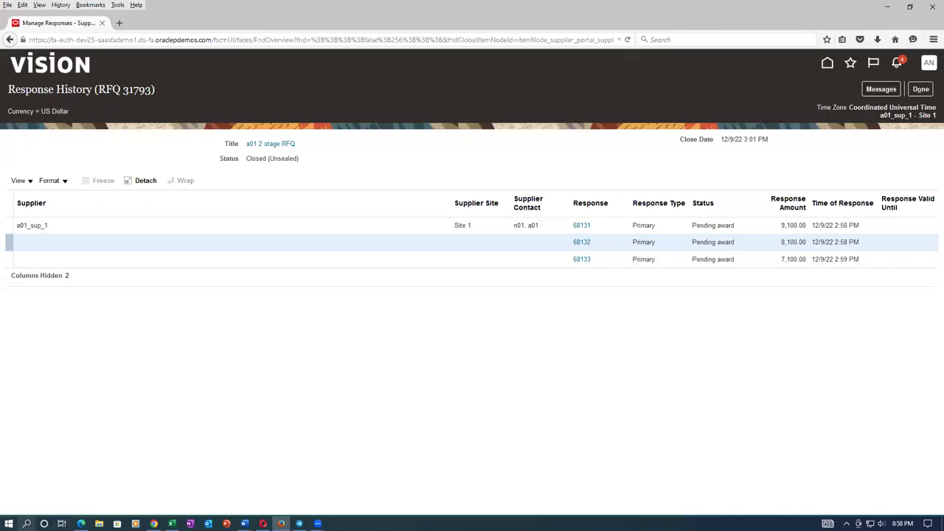
left_click(154, 524)
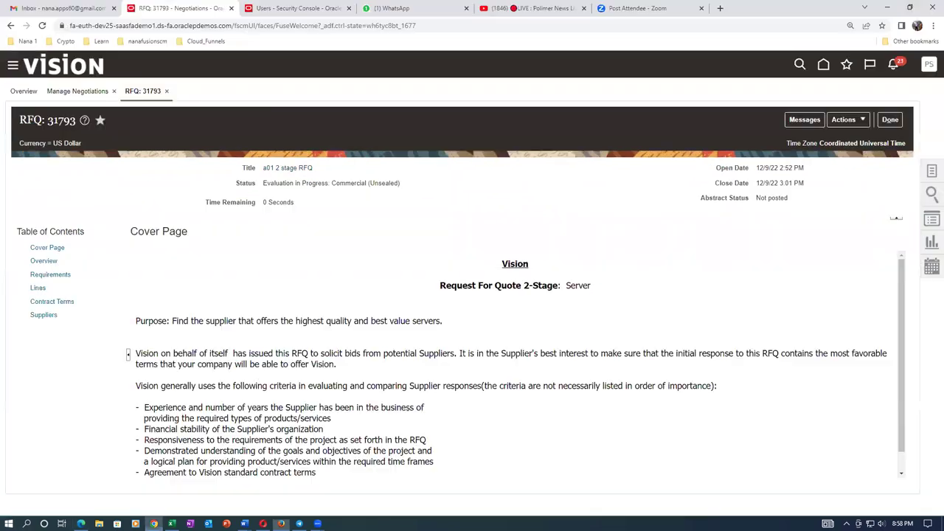
left_click(844, 119)
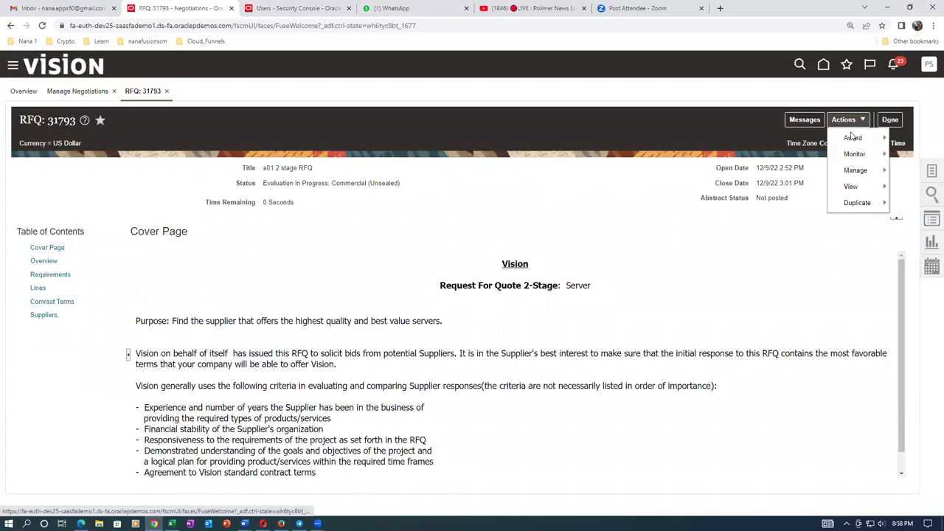
mouse_move(849, 177)
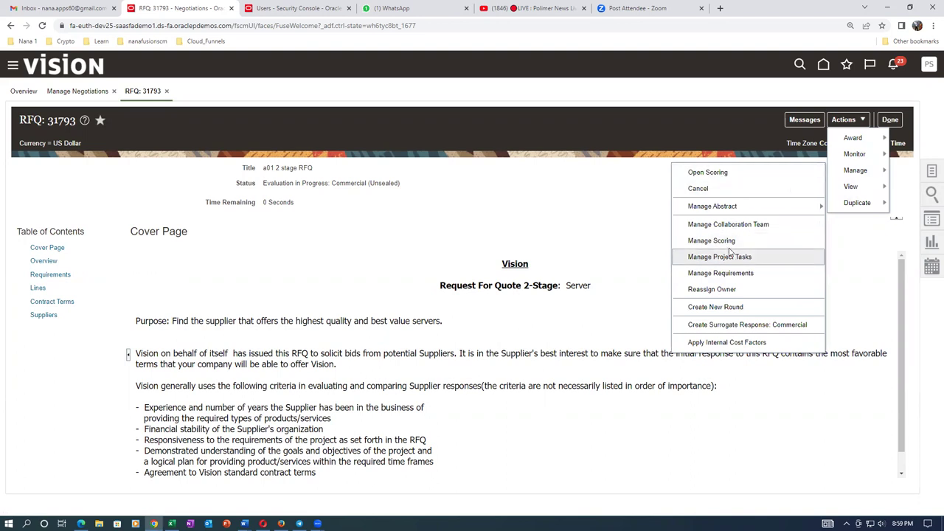
left_click(630, 211)
left_click(845, 122)
mouse_move(851, 138)
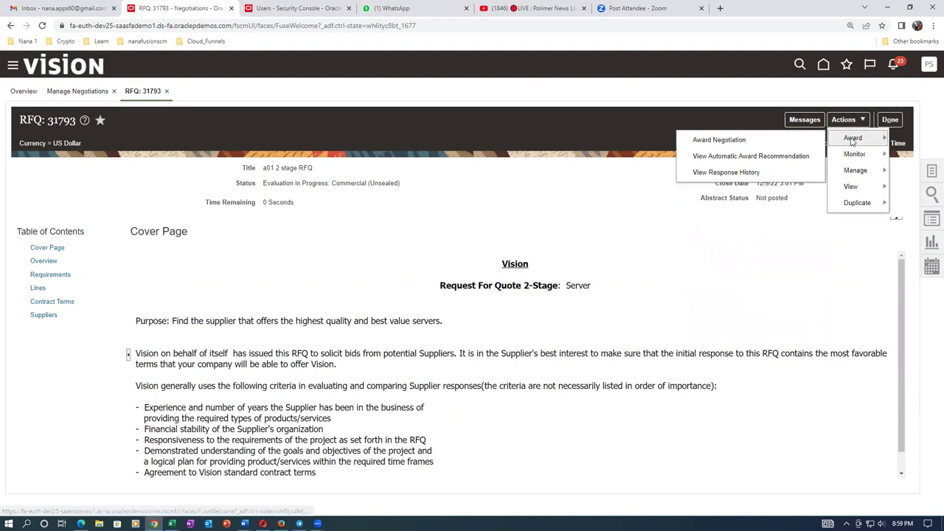
left_click(722, 141)
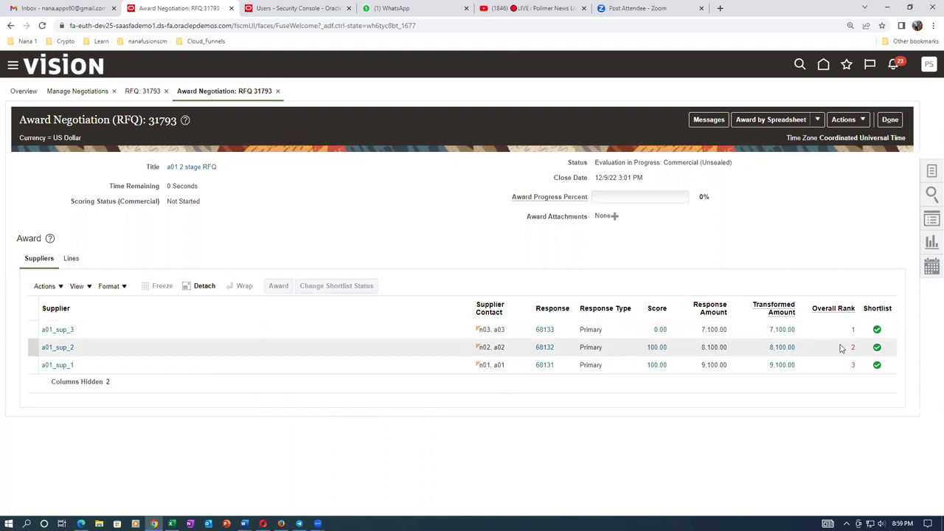
- Select the responses of a01_sup_3, a01_sup_2 and a01_sup_1 together and open them for award comparison
left_click(33, 329)
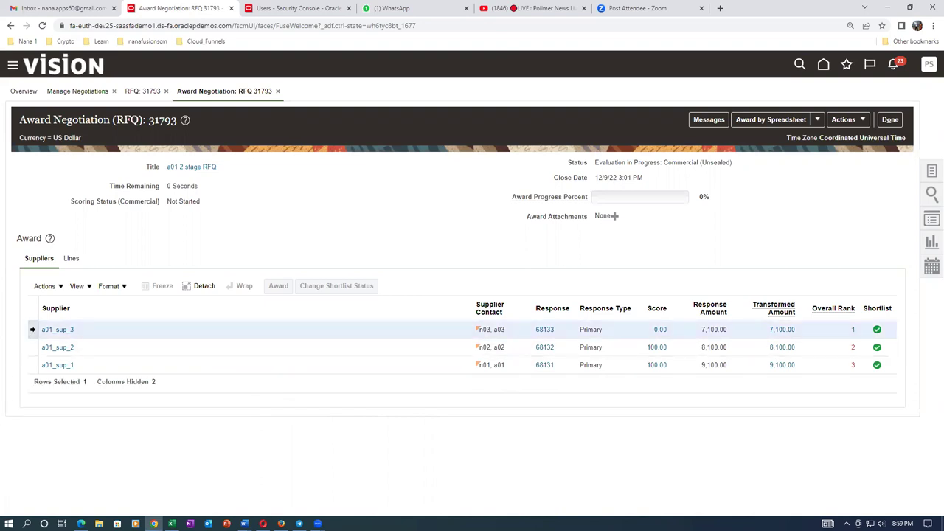
left_click(32, 346, "ctrl")
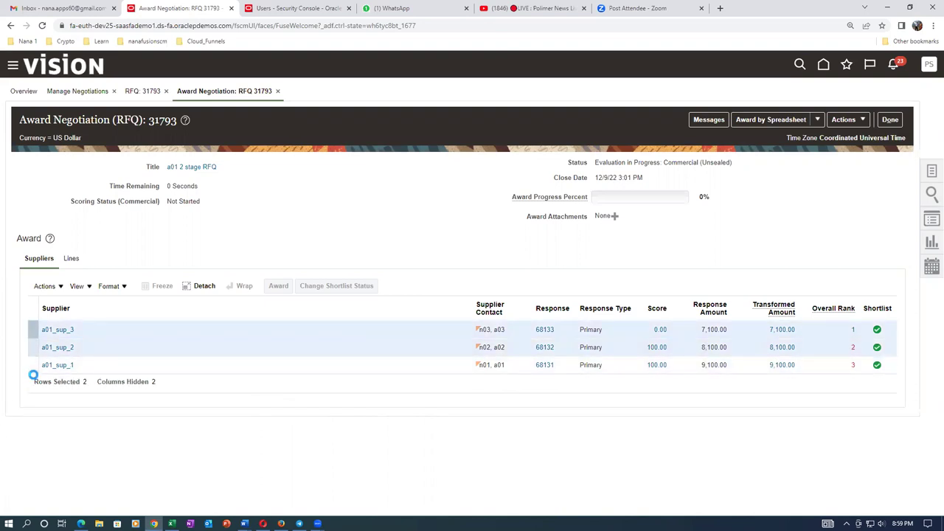
left_click(34, 365, "ctrl")
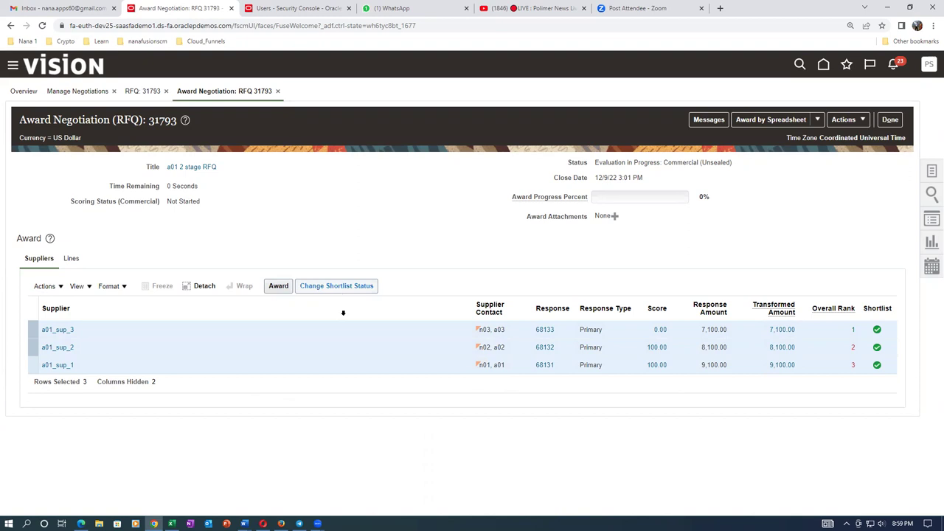
left_click(279, 287)
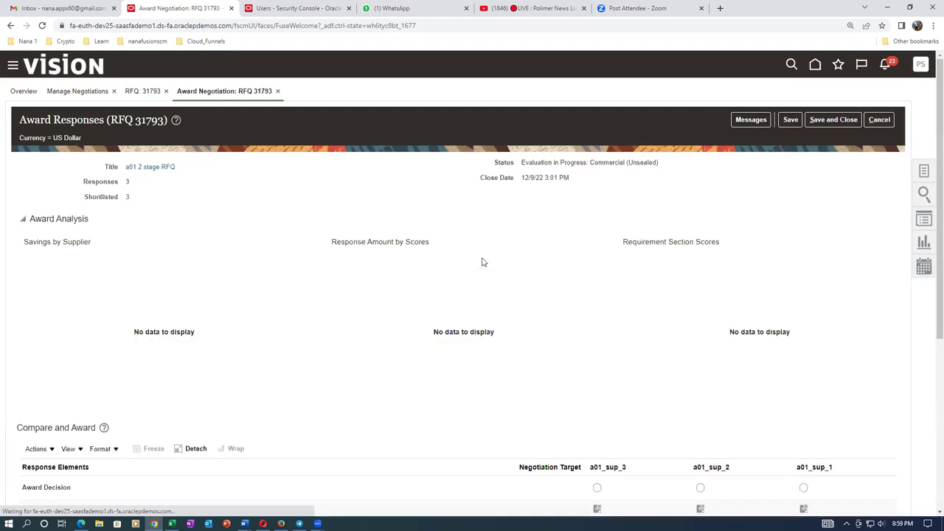
- Compare the three responses, award the negotiation to a01_sup_3, then save and close the award and acknowledge the confirmation
scroll(507, 258, "down", 2)
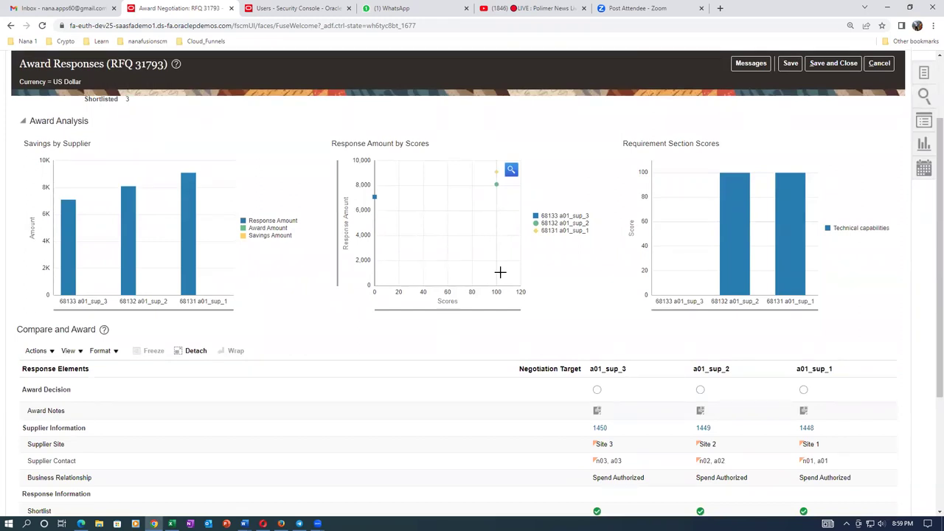
left_click(596, 390)
scroll(659, 369, "down", 5)
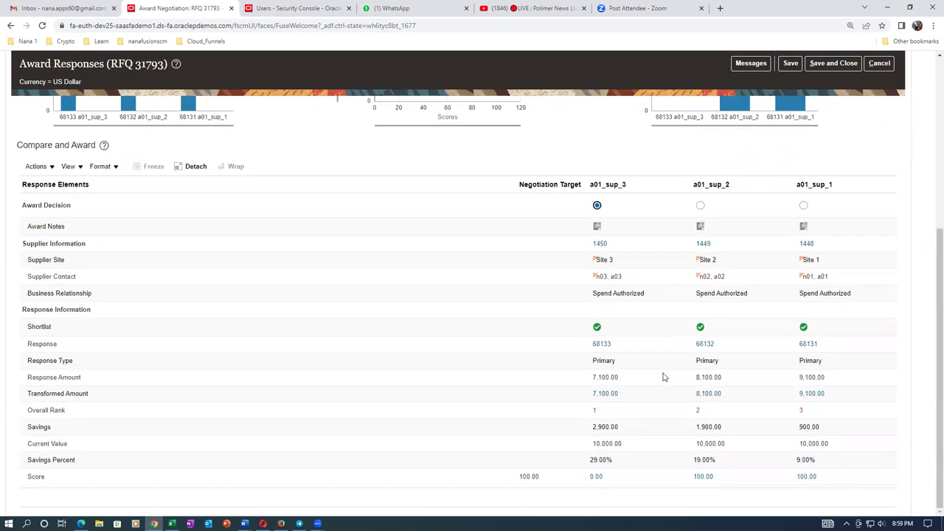
scroll(663, 377, "up", 5)
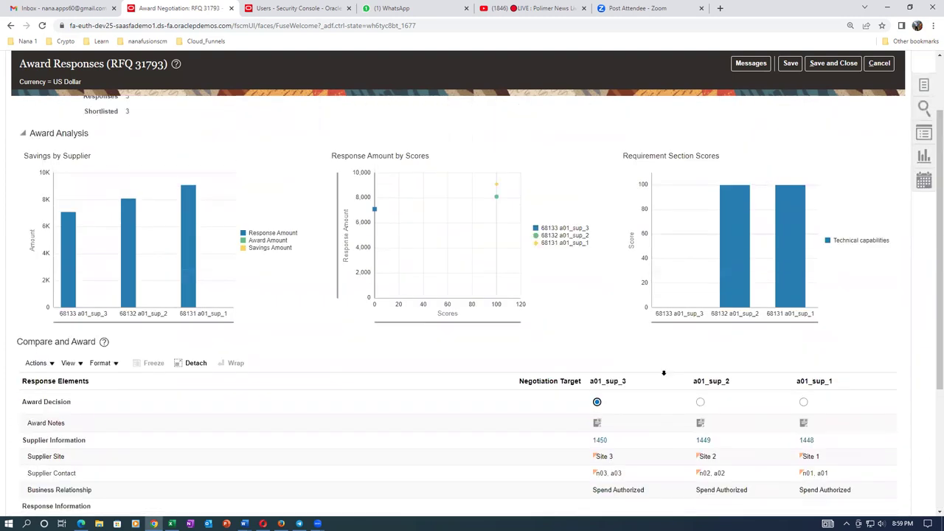
scroll(664, 375, "up", 2)
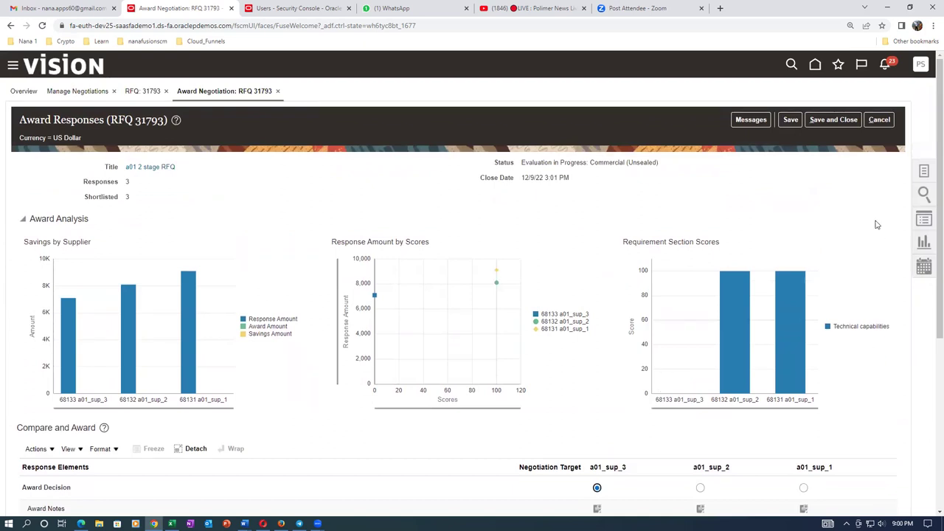
left_click(848, 125)
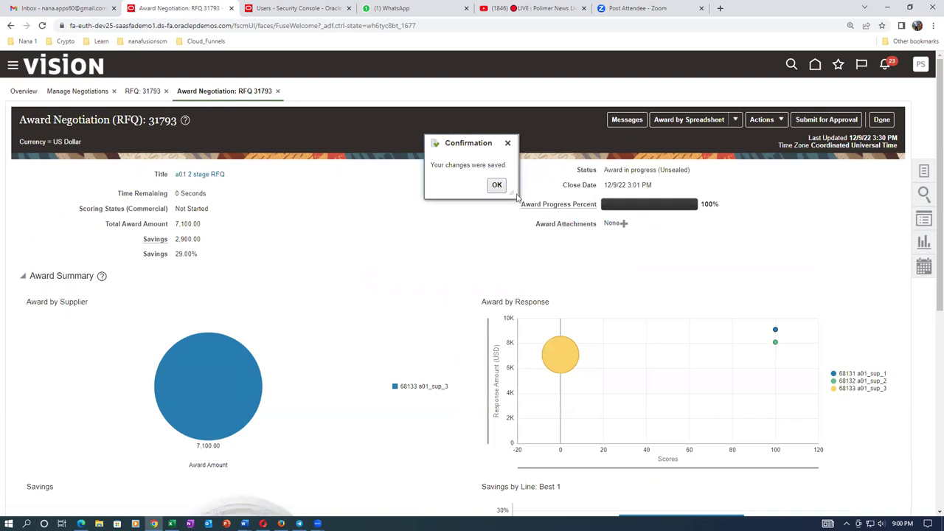
left_click(497, 185)
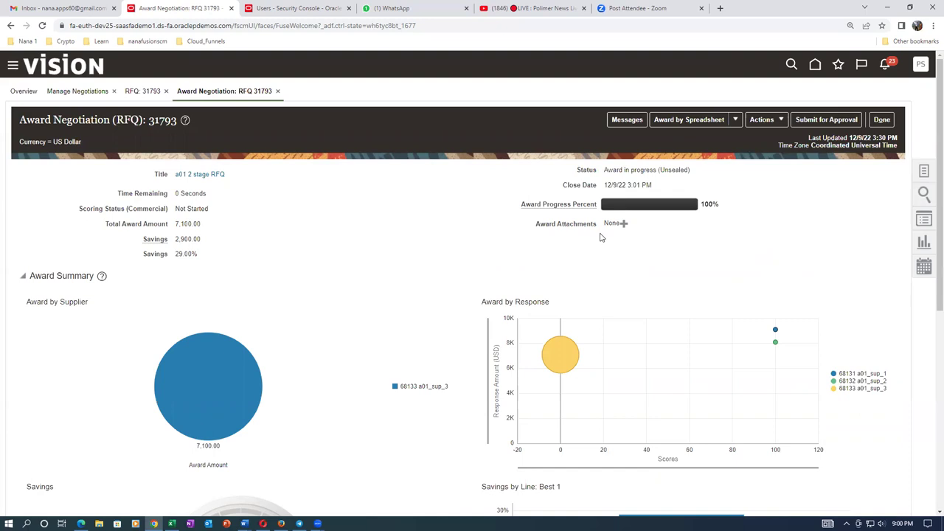
- Submit the award decision for approval, return to Manage Negotiations and rerun the search for 31793 to check its status
left_click(823, 124)
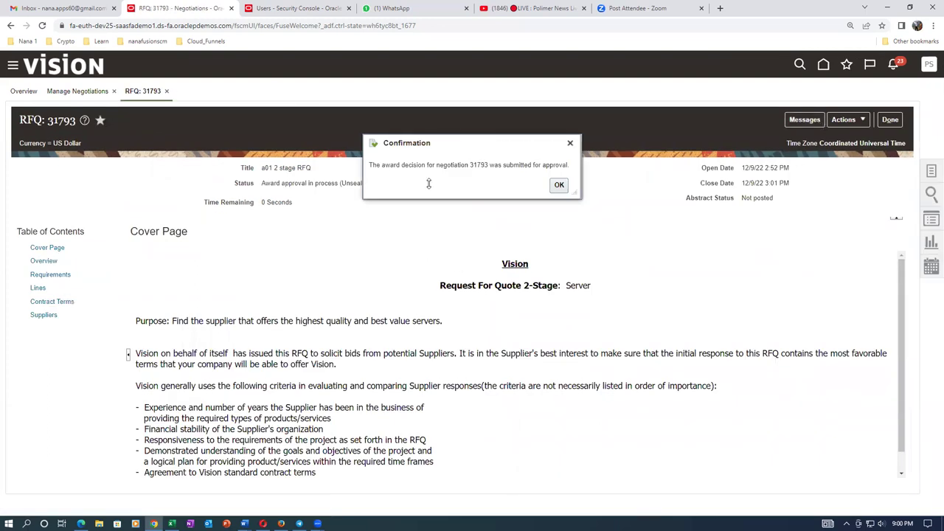
left_click(558, 186)
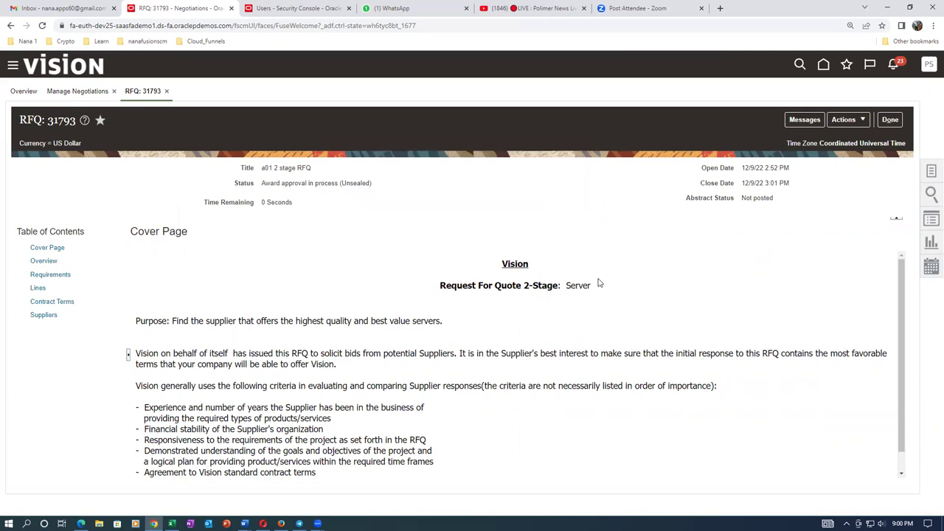
left_click(890, 119)
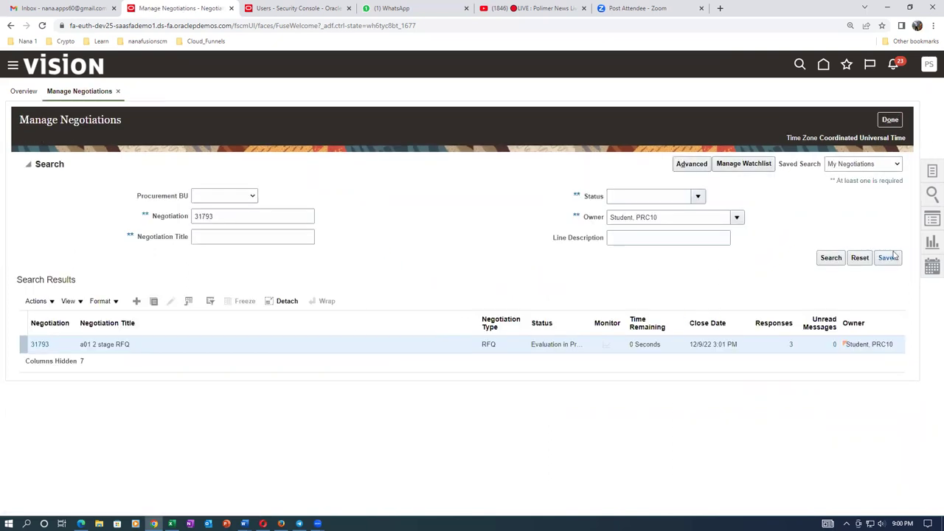
left_click(832, 259)
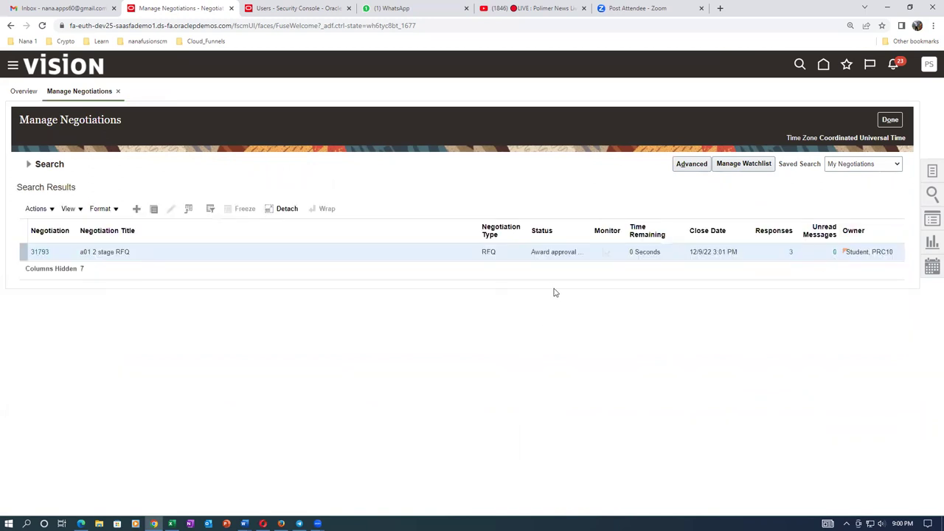
left_click(41, 255)
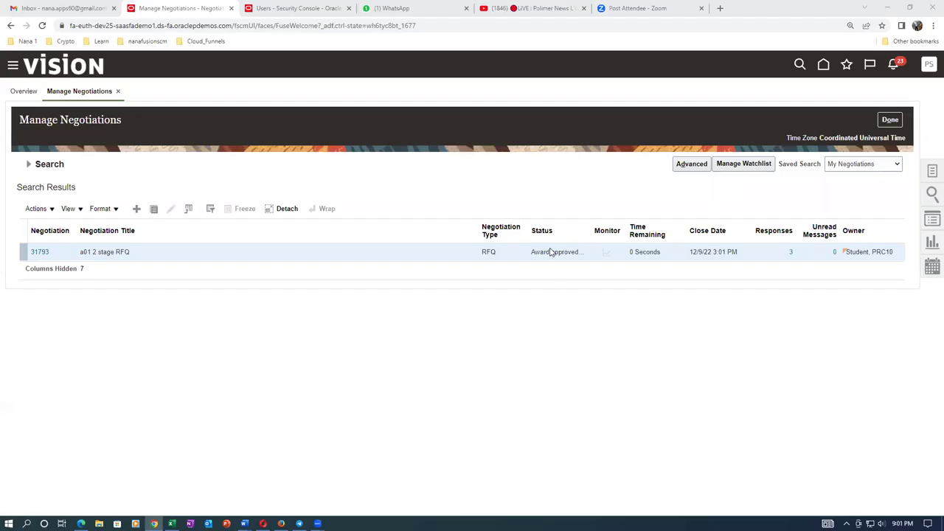
- Open RFQ 31793 and complete the award with the outcome Create purchasing documents now, accepting the confirmation
left_click(37, 252)
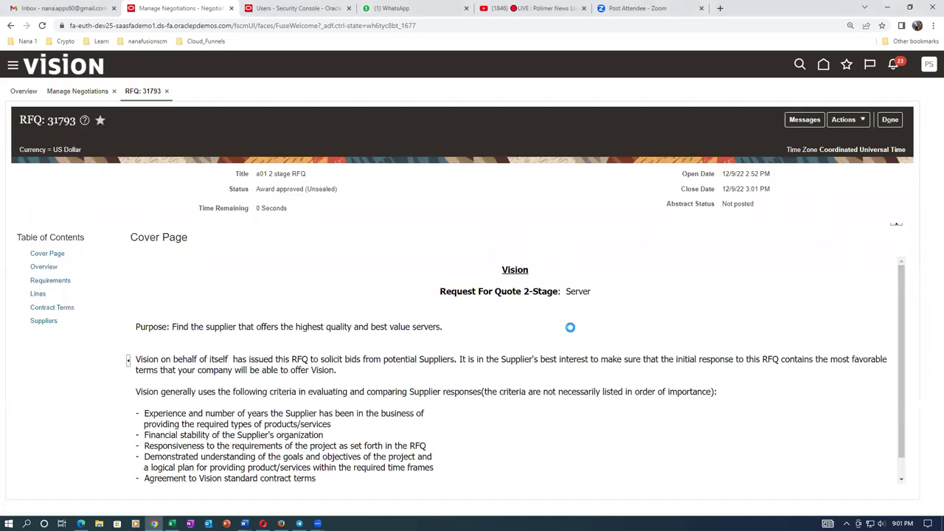
left_click(833, 122)
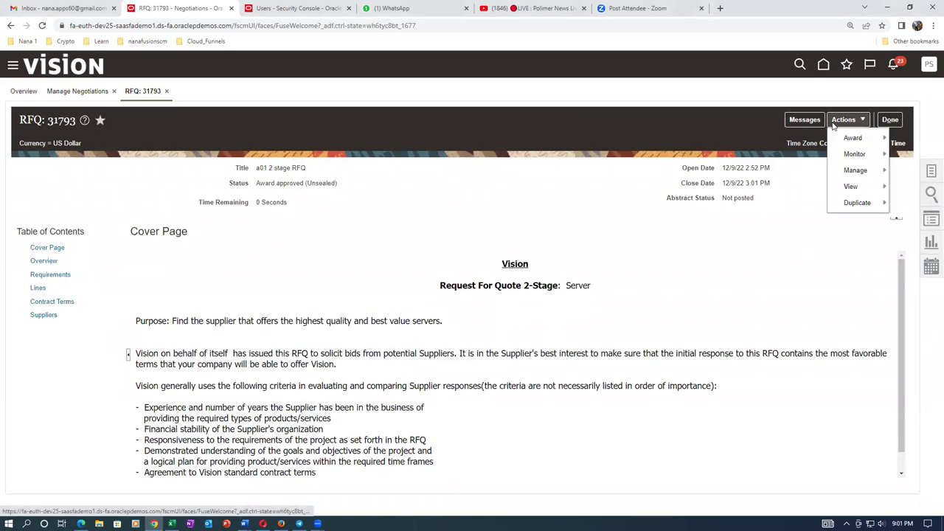
mouse_move(834, 137)
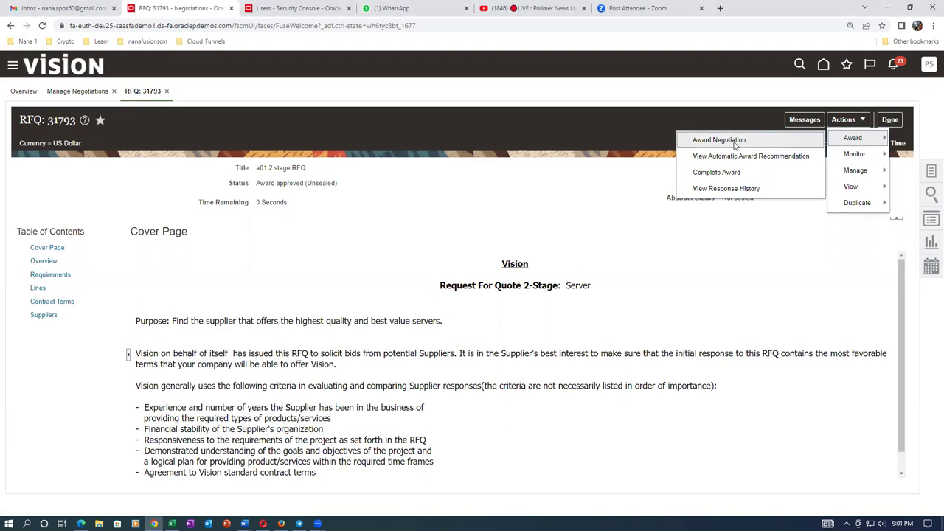
left_click(734, 174)
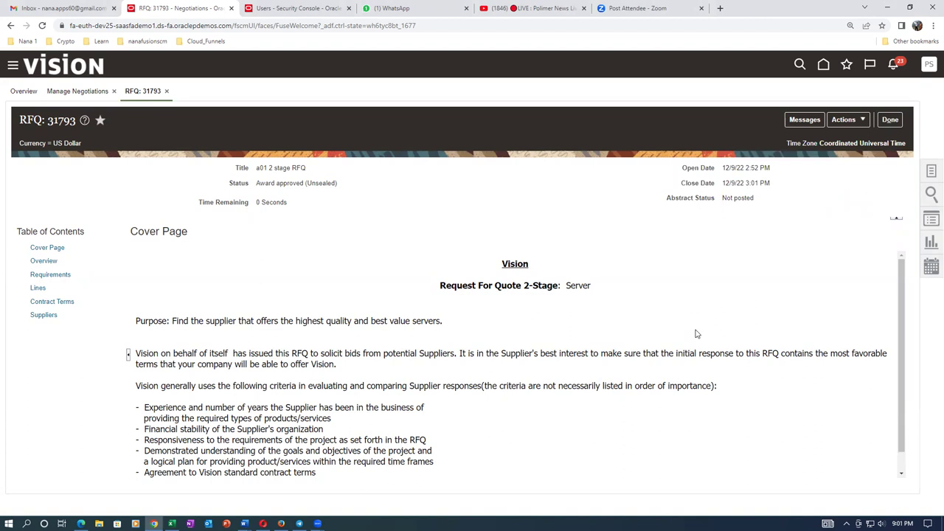
left_click(404, 252)
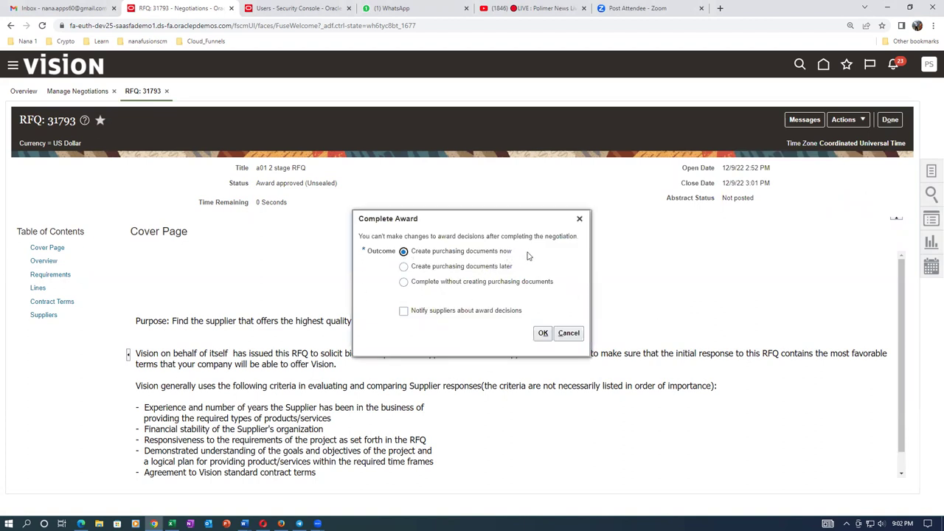
left_click(543, 334)
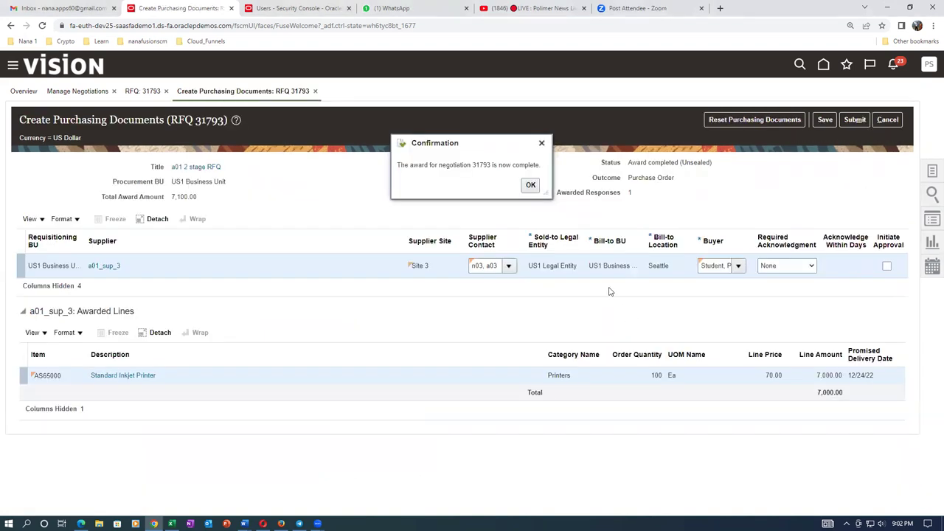
left_click(531, 185)
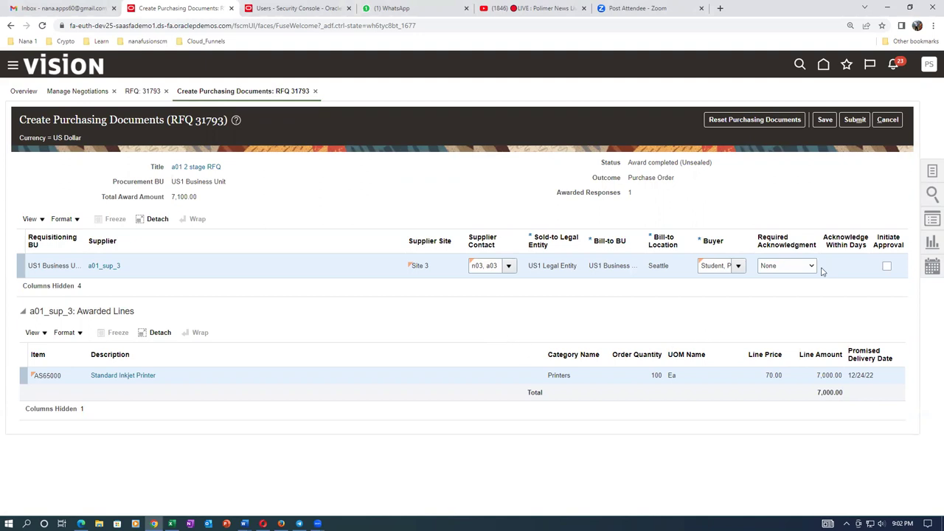
- Enable Initiate Approval for the a01_sup_3 purchase order, submit the purchasing documents, and check the negotiation's status
left_click(887, 267)
left_click(856, 120)
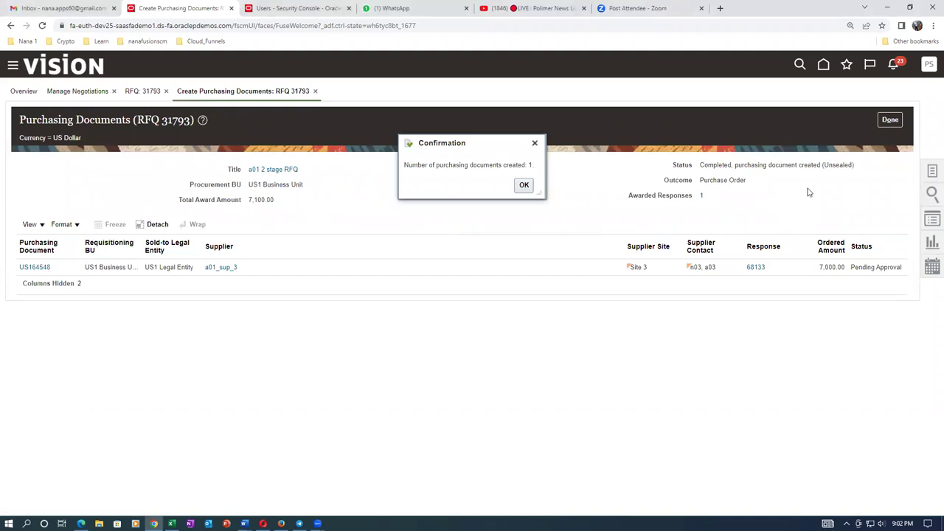
left_click(524, 185)
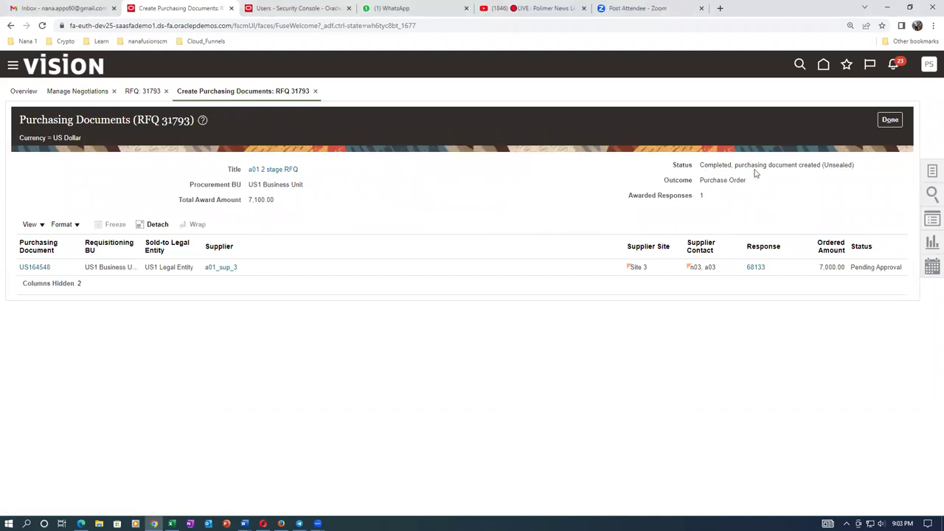
left_click_drag(728, 166, 777, 164)
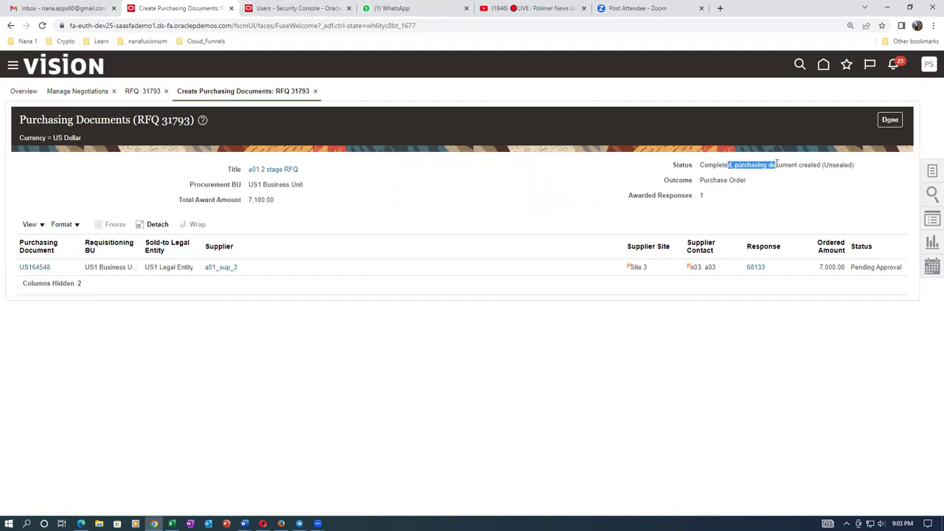